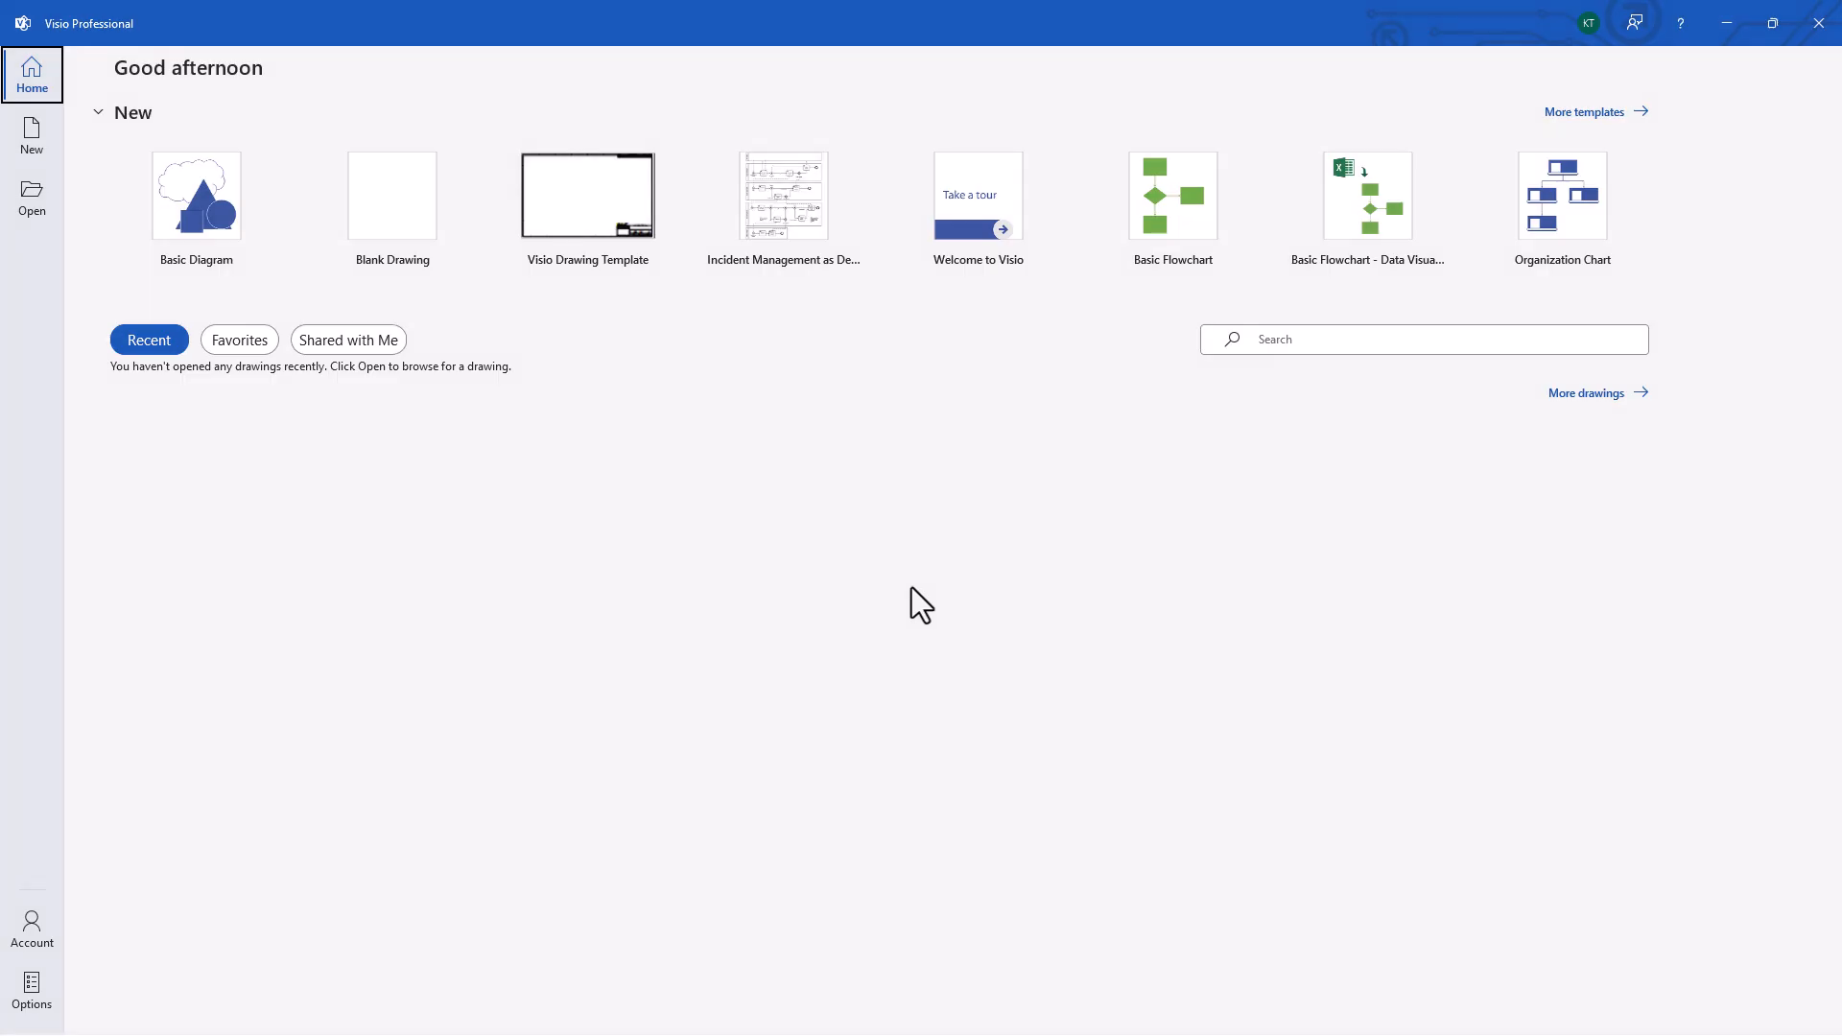
# Create a new drawing from the Blank Drawing template.
pyautogui.click(391, 203)
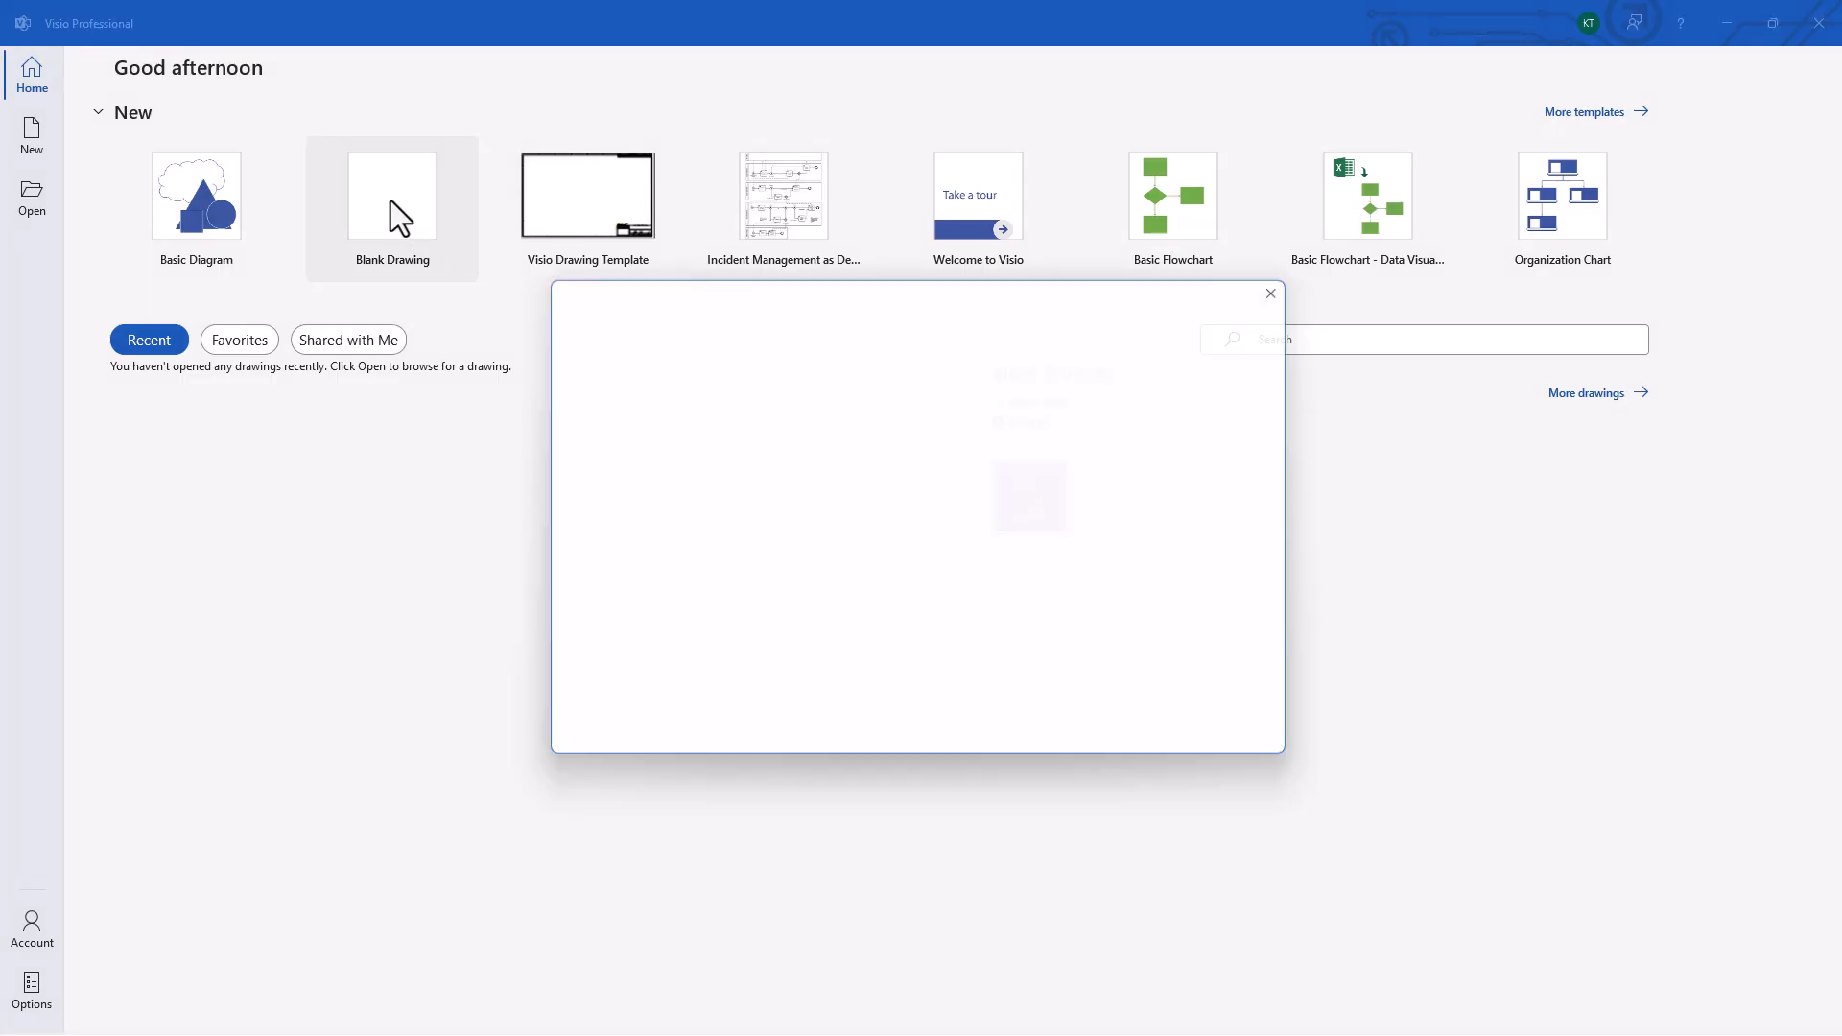
pyautogui.click(1037, 526)
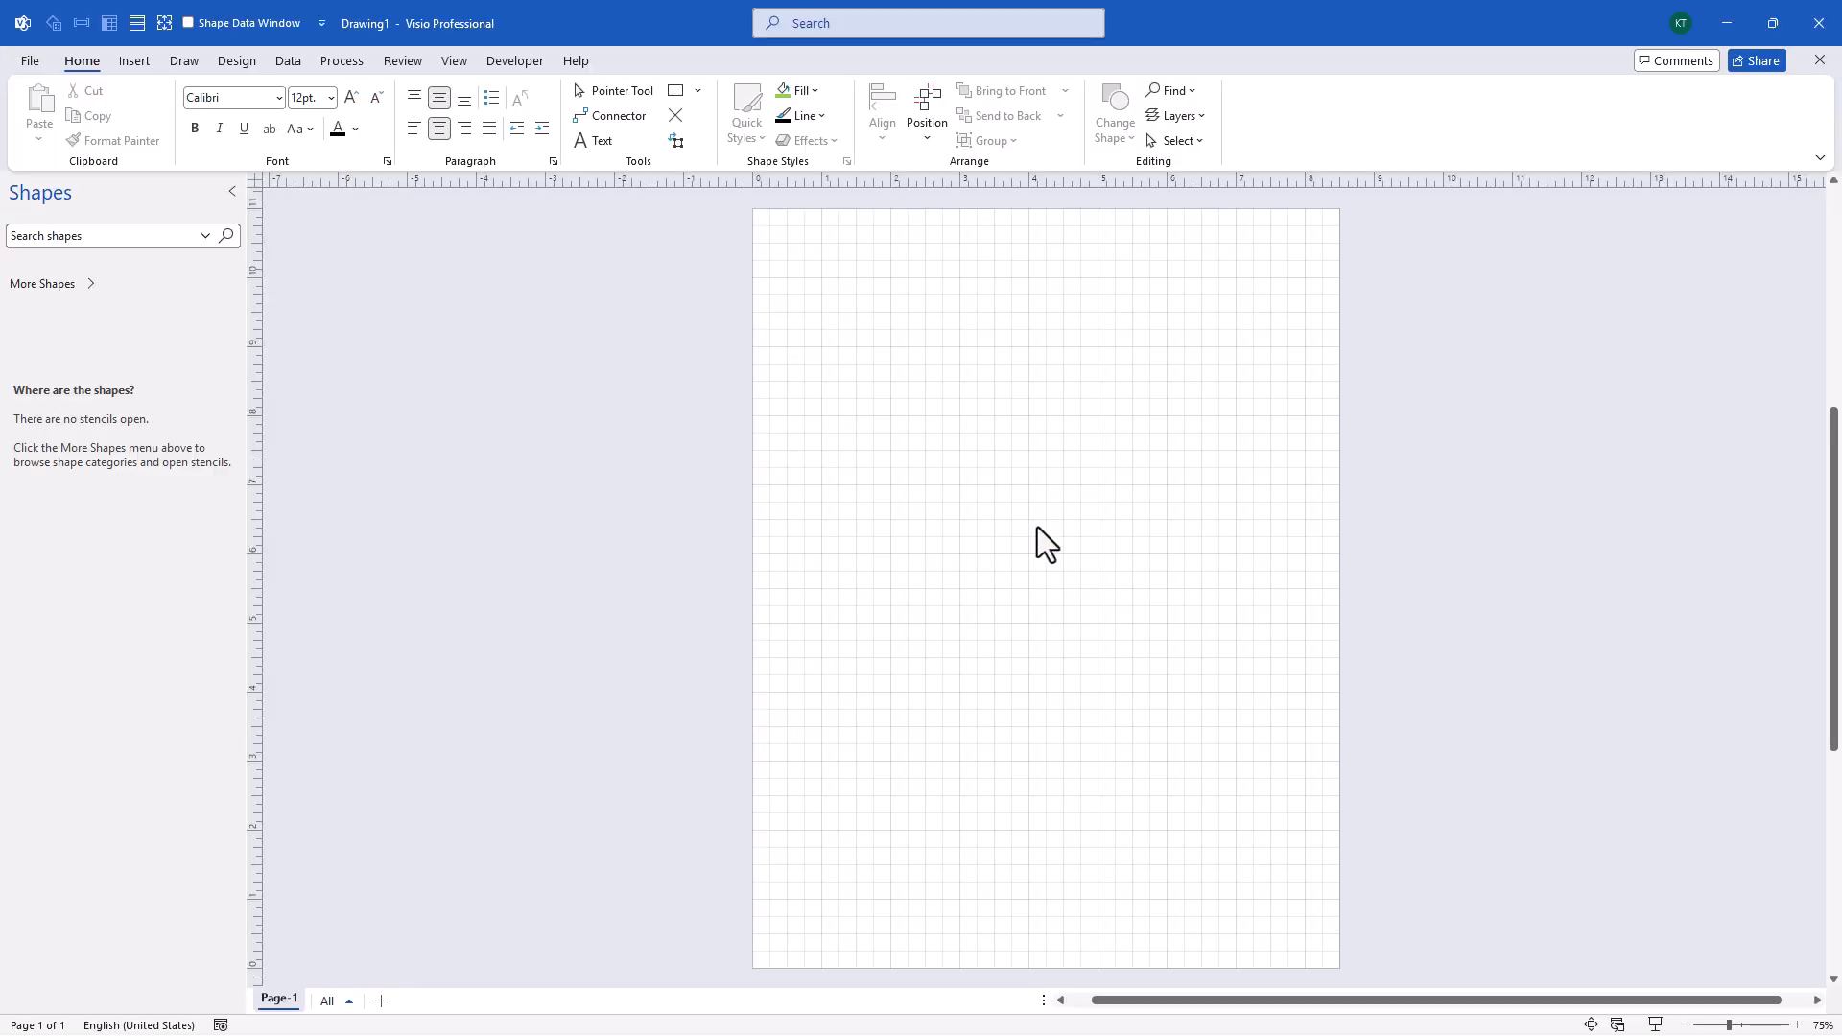
# Make sure Developer is enabled among the main tabs in the ribbon customization options.
pyautogui.click(23, 70)
pyautogui.click(67, 997)
pyautogui.click(595, 406)
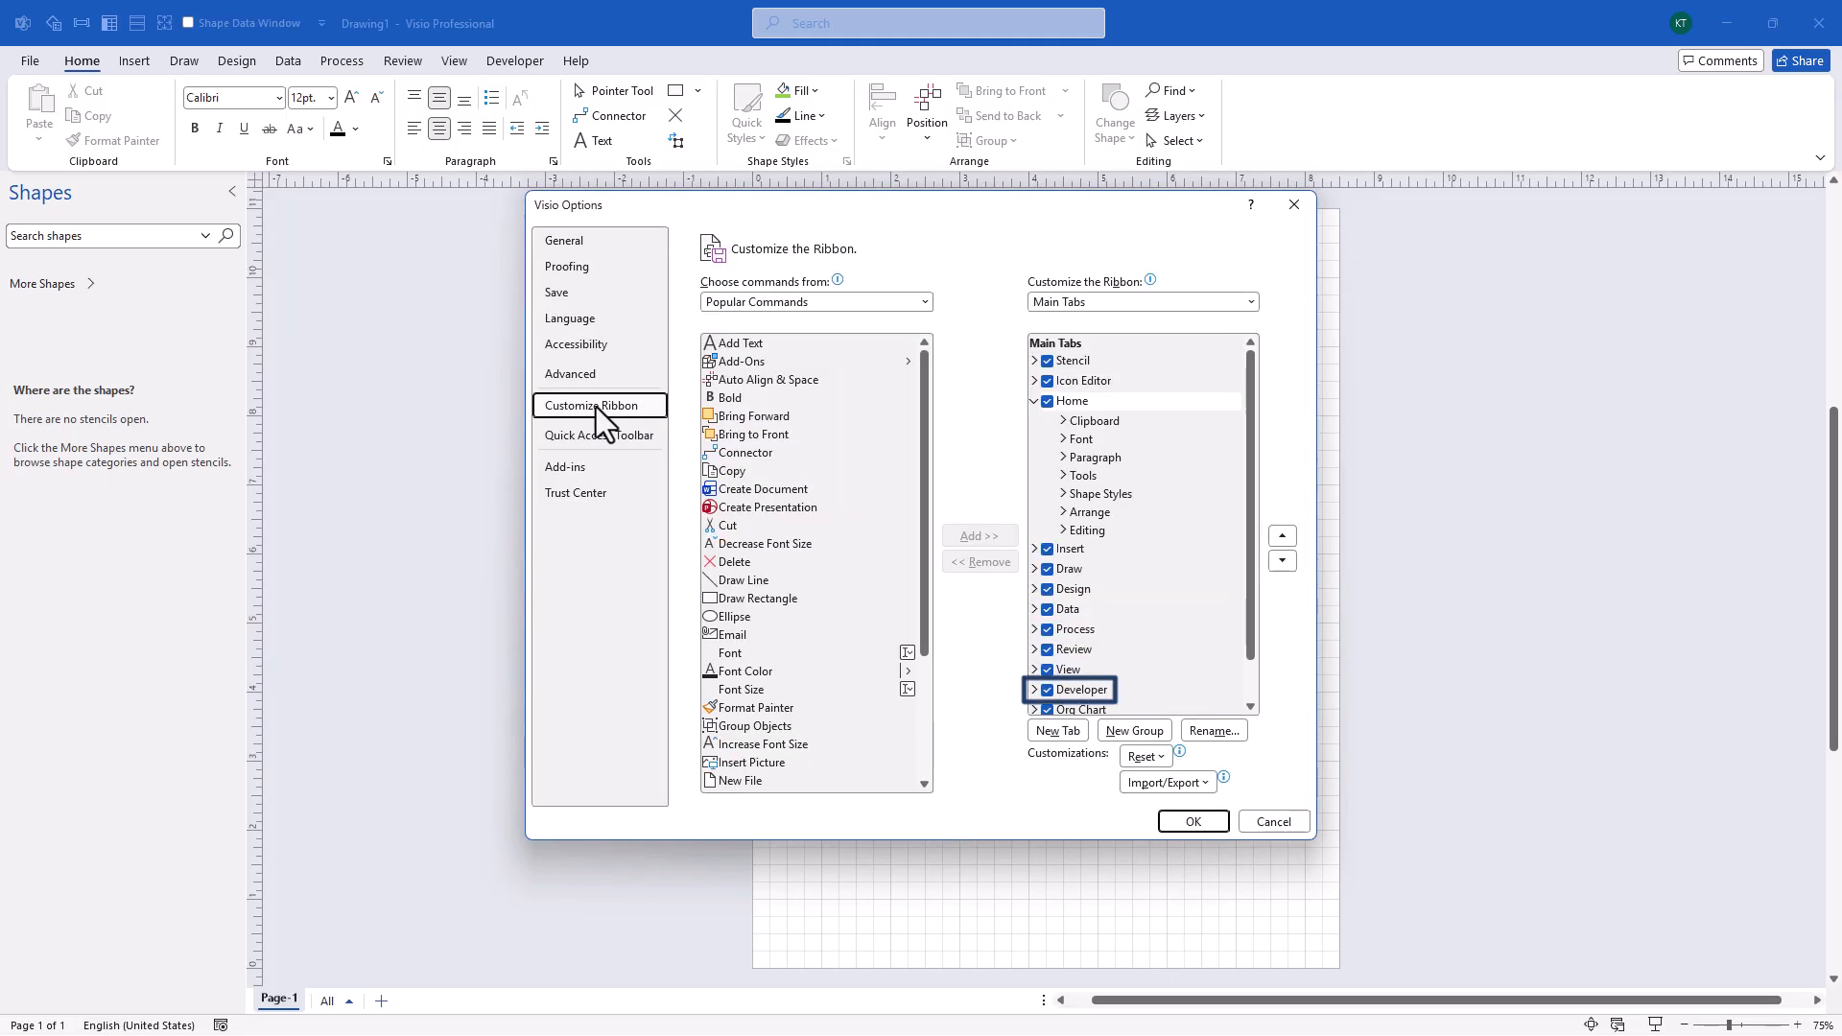
pyautogui.click(1206, 821)
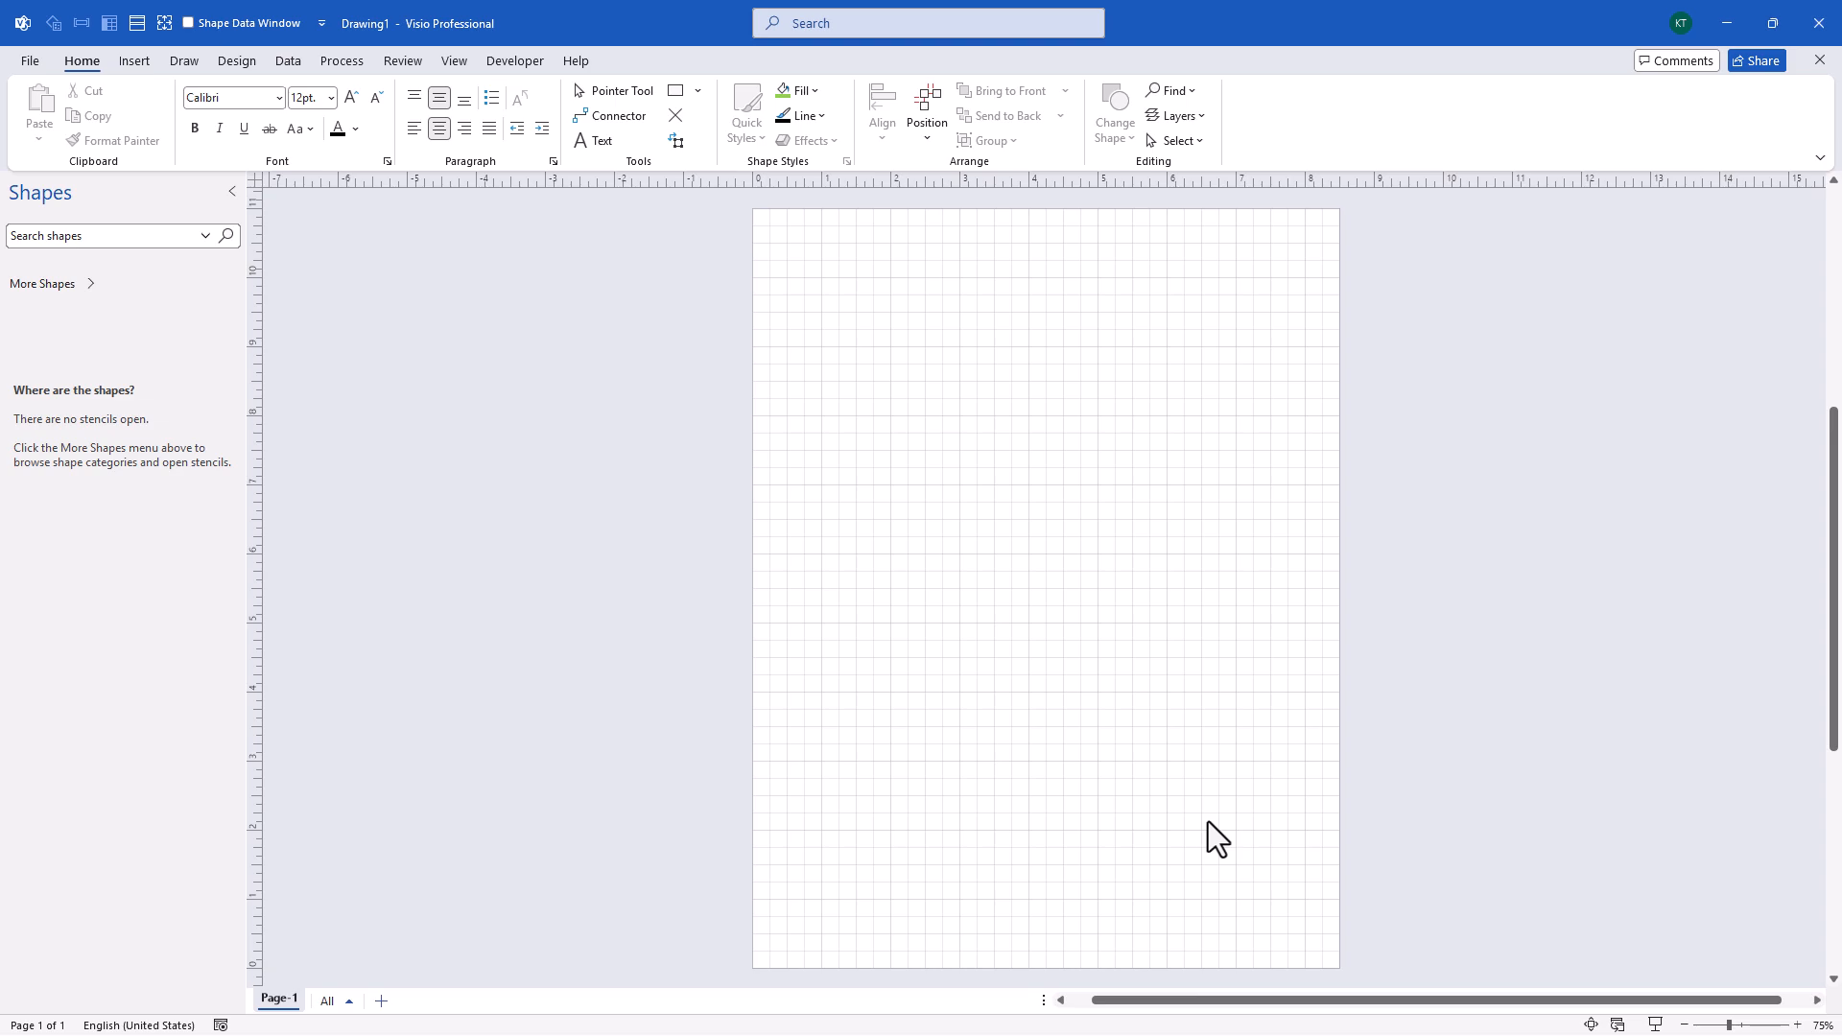
# Show the Drawing Explorer and expand its Styles folder.
pyautogui.click(509, 71)
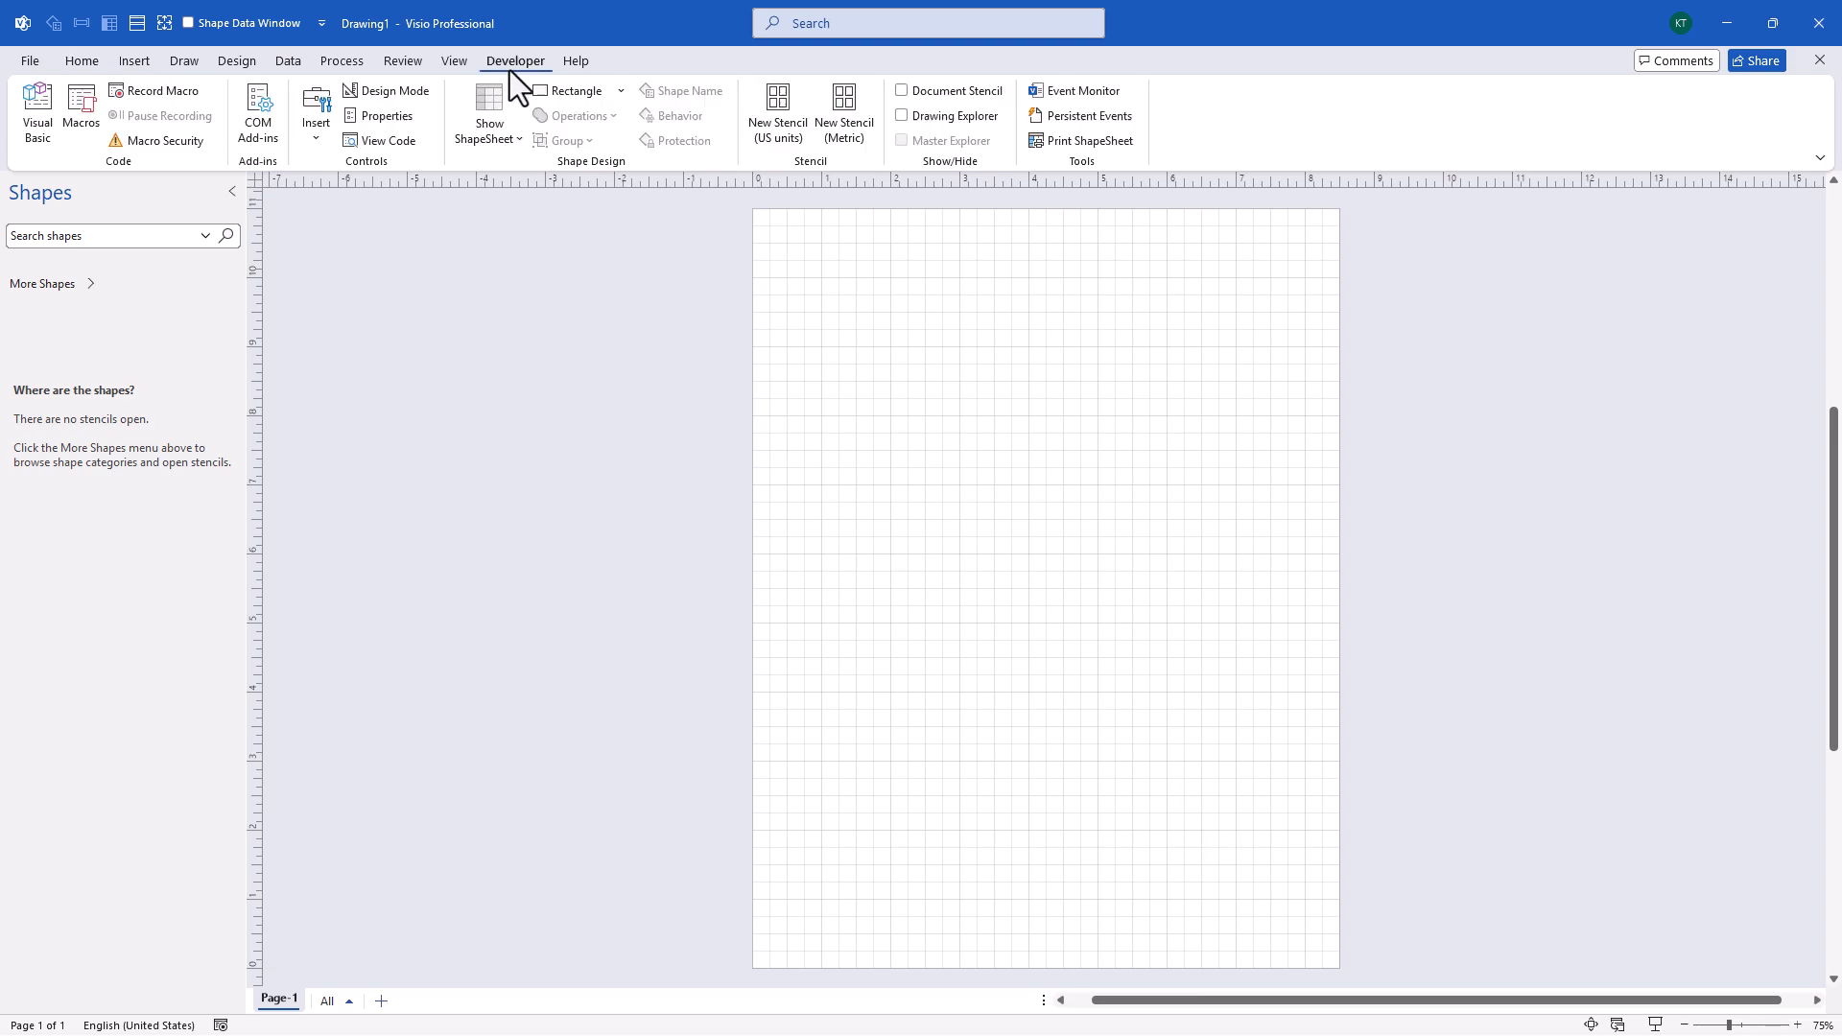
pyautogui.click(902, 117)
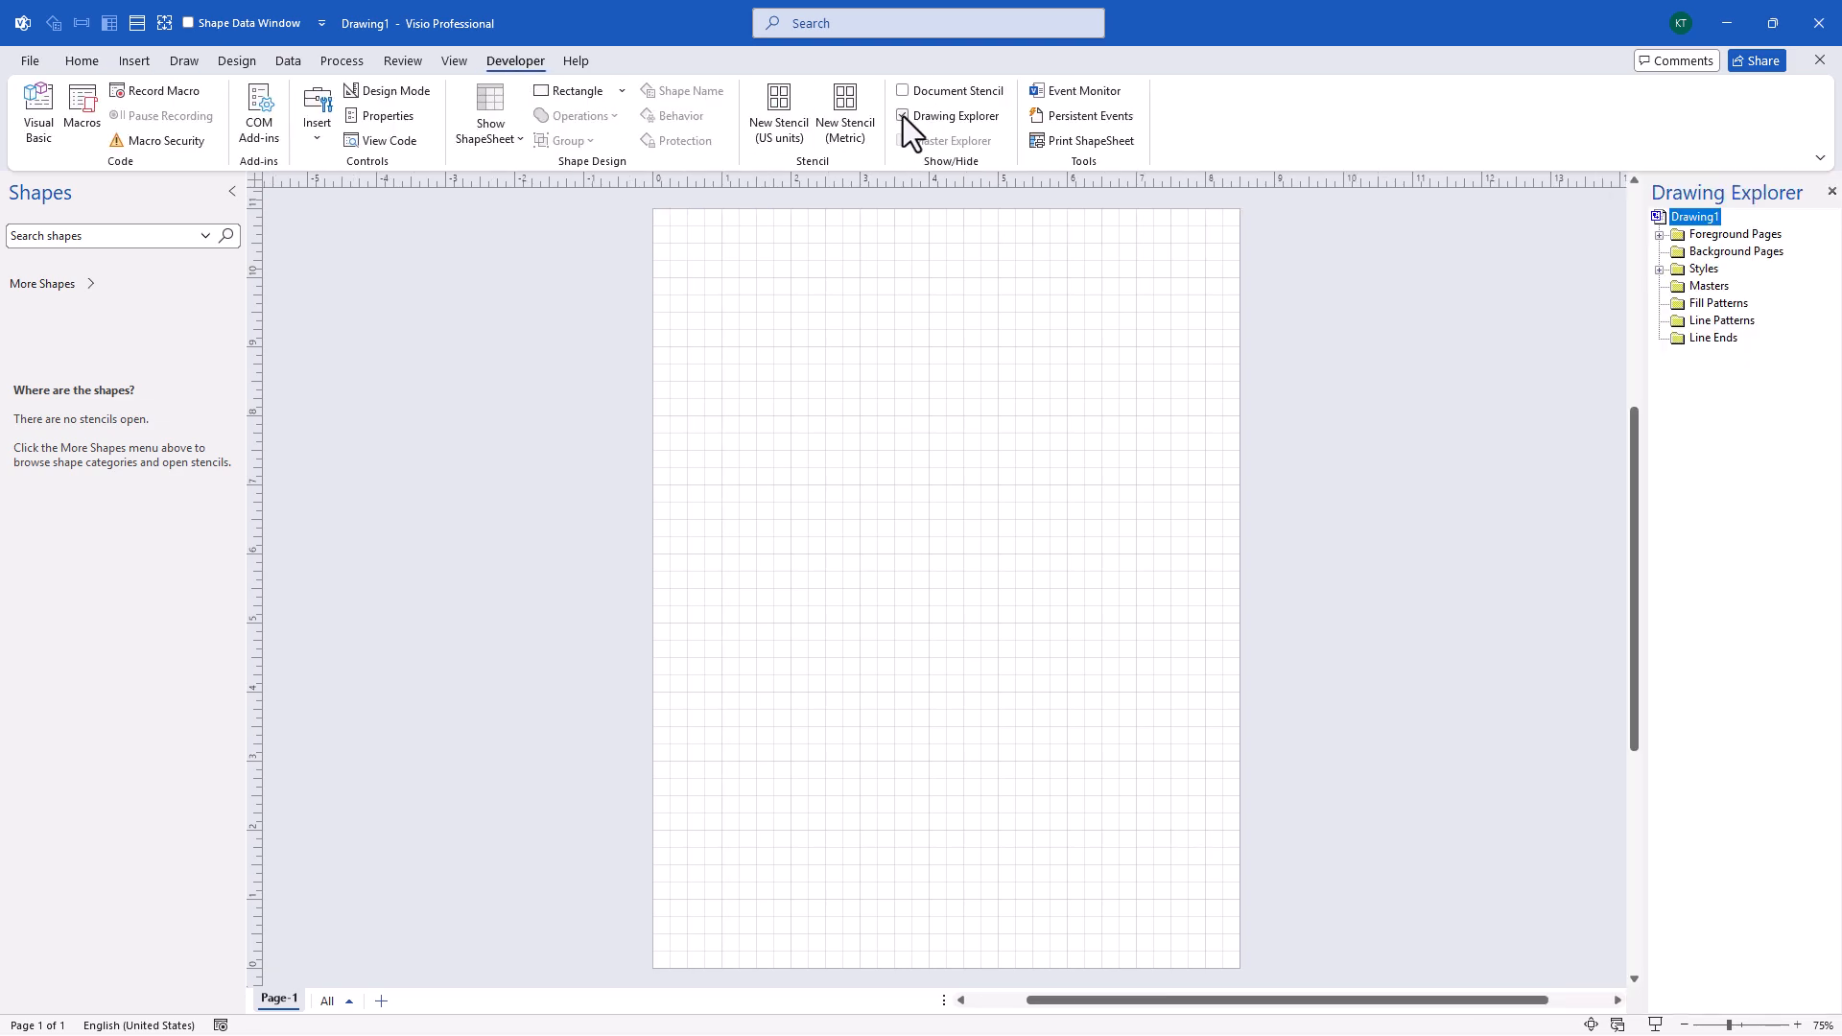
pyautogui.click(1659, 268)
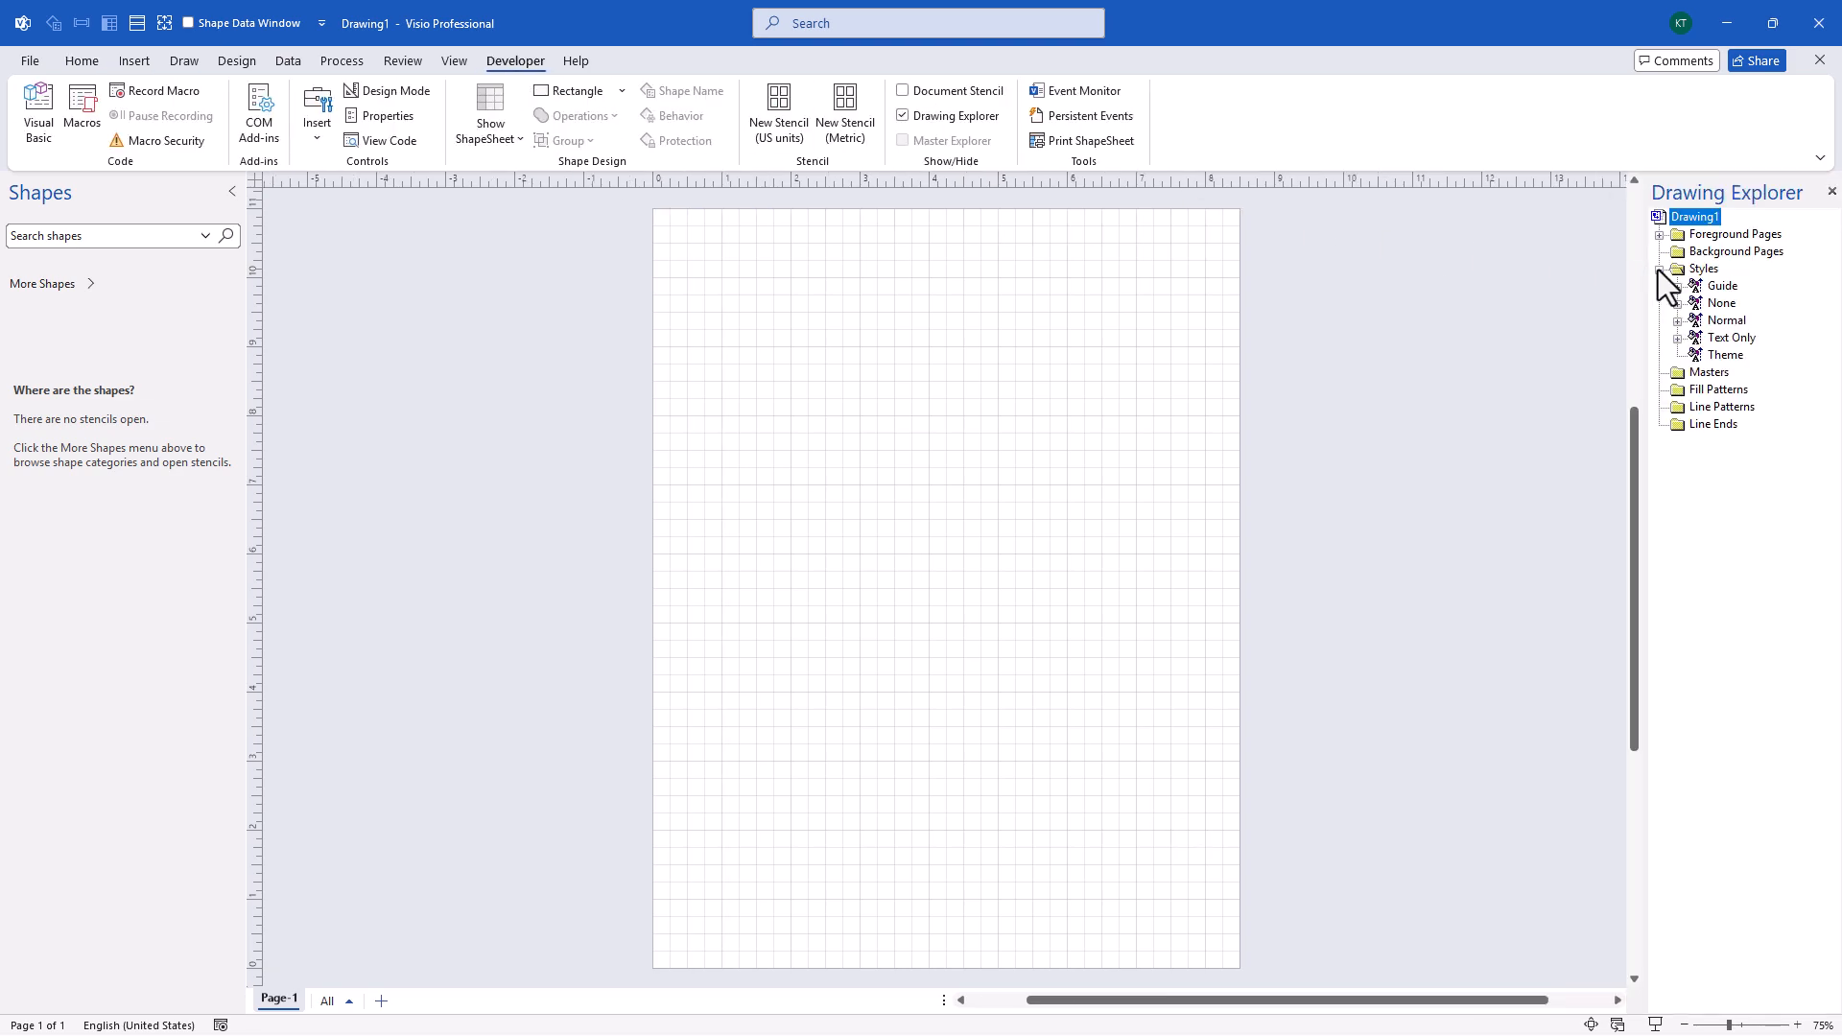
# Define the Theme style's text as Times New Roman at 6 pt.
pyautogui.rightClick(1733, 357)
pyautogui.click(1705, 372)
pyautogui.click(867, 596)
pyautogui.click(954, 413)
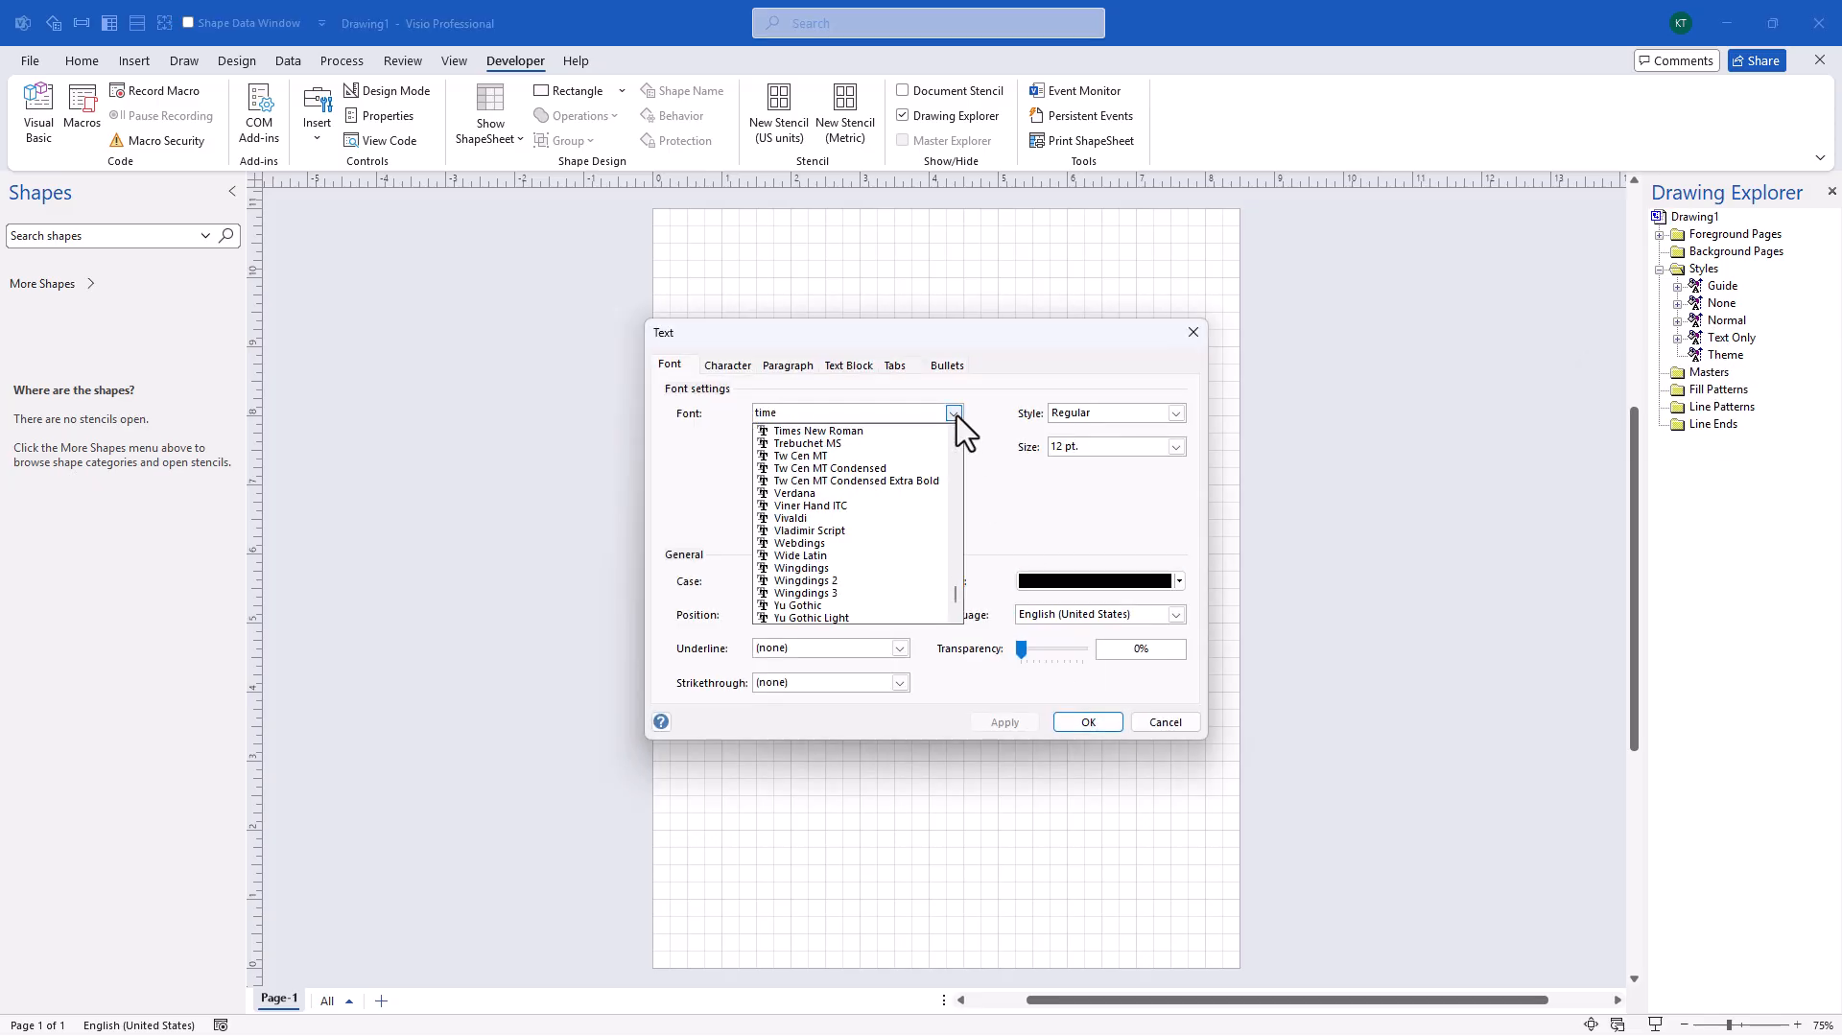
pyautogui.click(811, 613)
pyautogui.click(1103, 721)
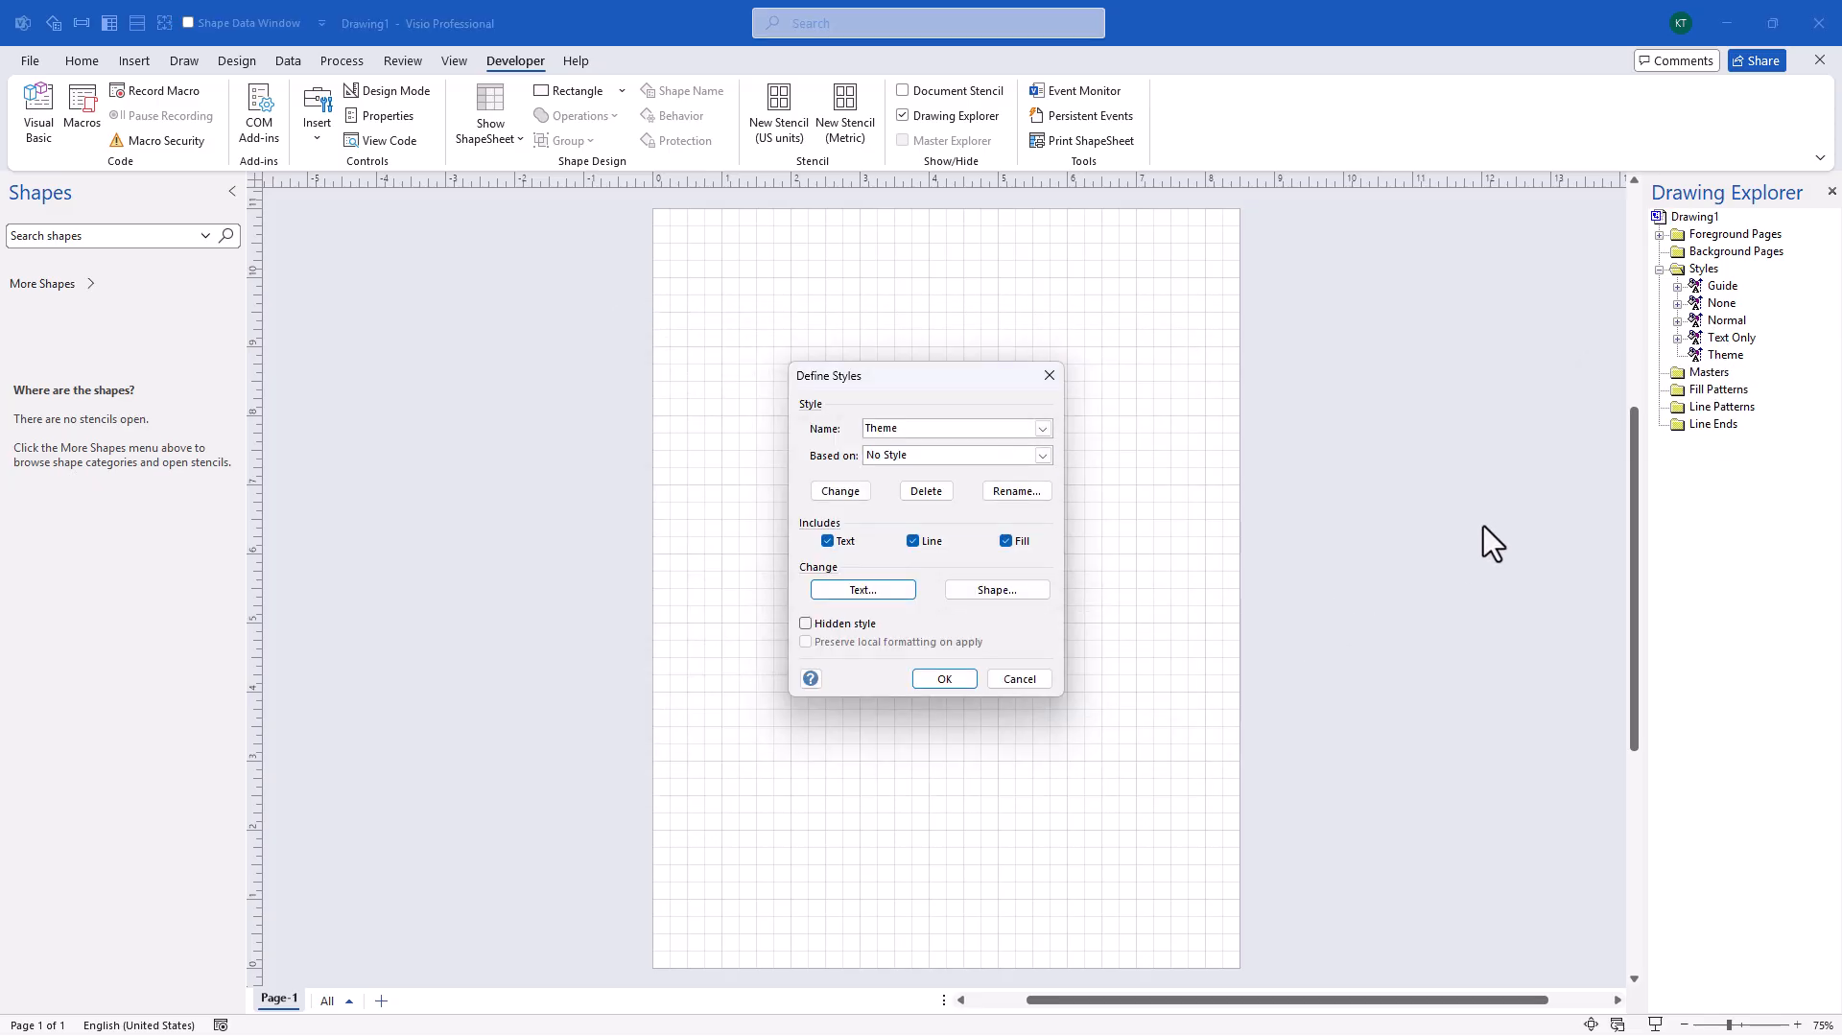
# Set the Theme style's line width to 0 pt in its shape formatting.
pyautogui.click(1034, 597)
pyautogui.click(787, 451)
pyautogui.click(1003, 616)
pyautogui.tripleClick(1003, 615)
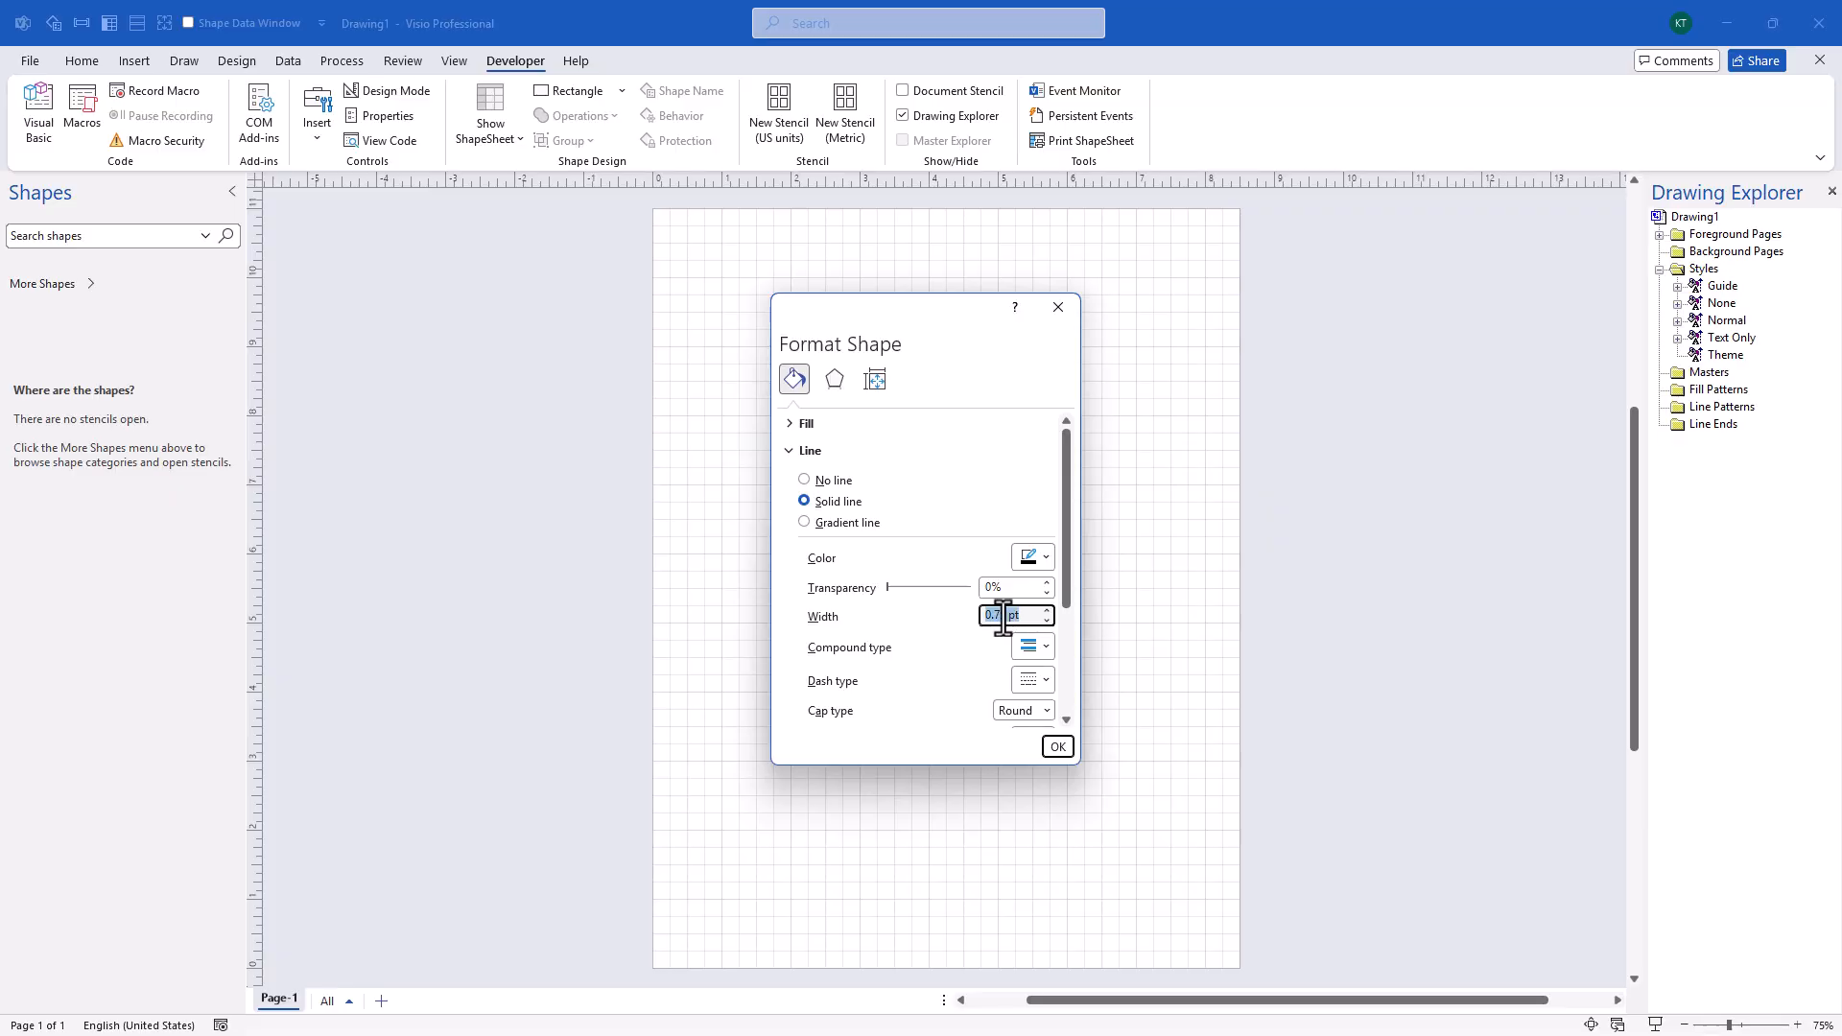
pyautogui.write('0')
# Set the Theme style's begin and end arrow sizes to Very Small, save the style and close the Drawing Explorer.
pyautogui.moveTo(1066, 604); pyautogui.dragTo(1079, 709)
pyautogui.click(1046, 655)
pyautogui.click(1034, 671)
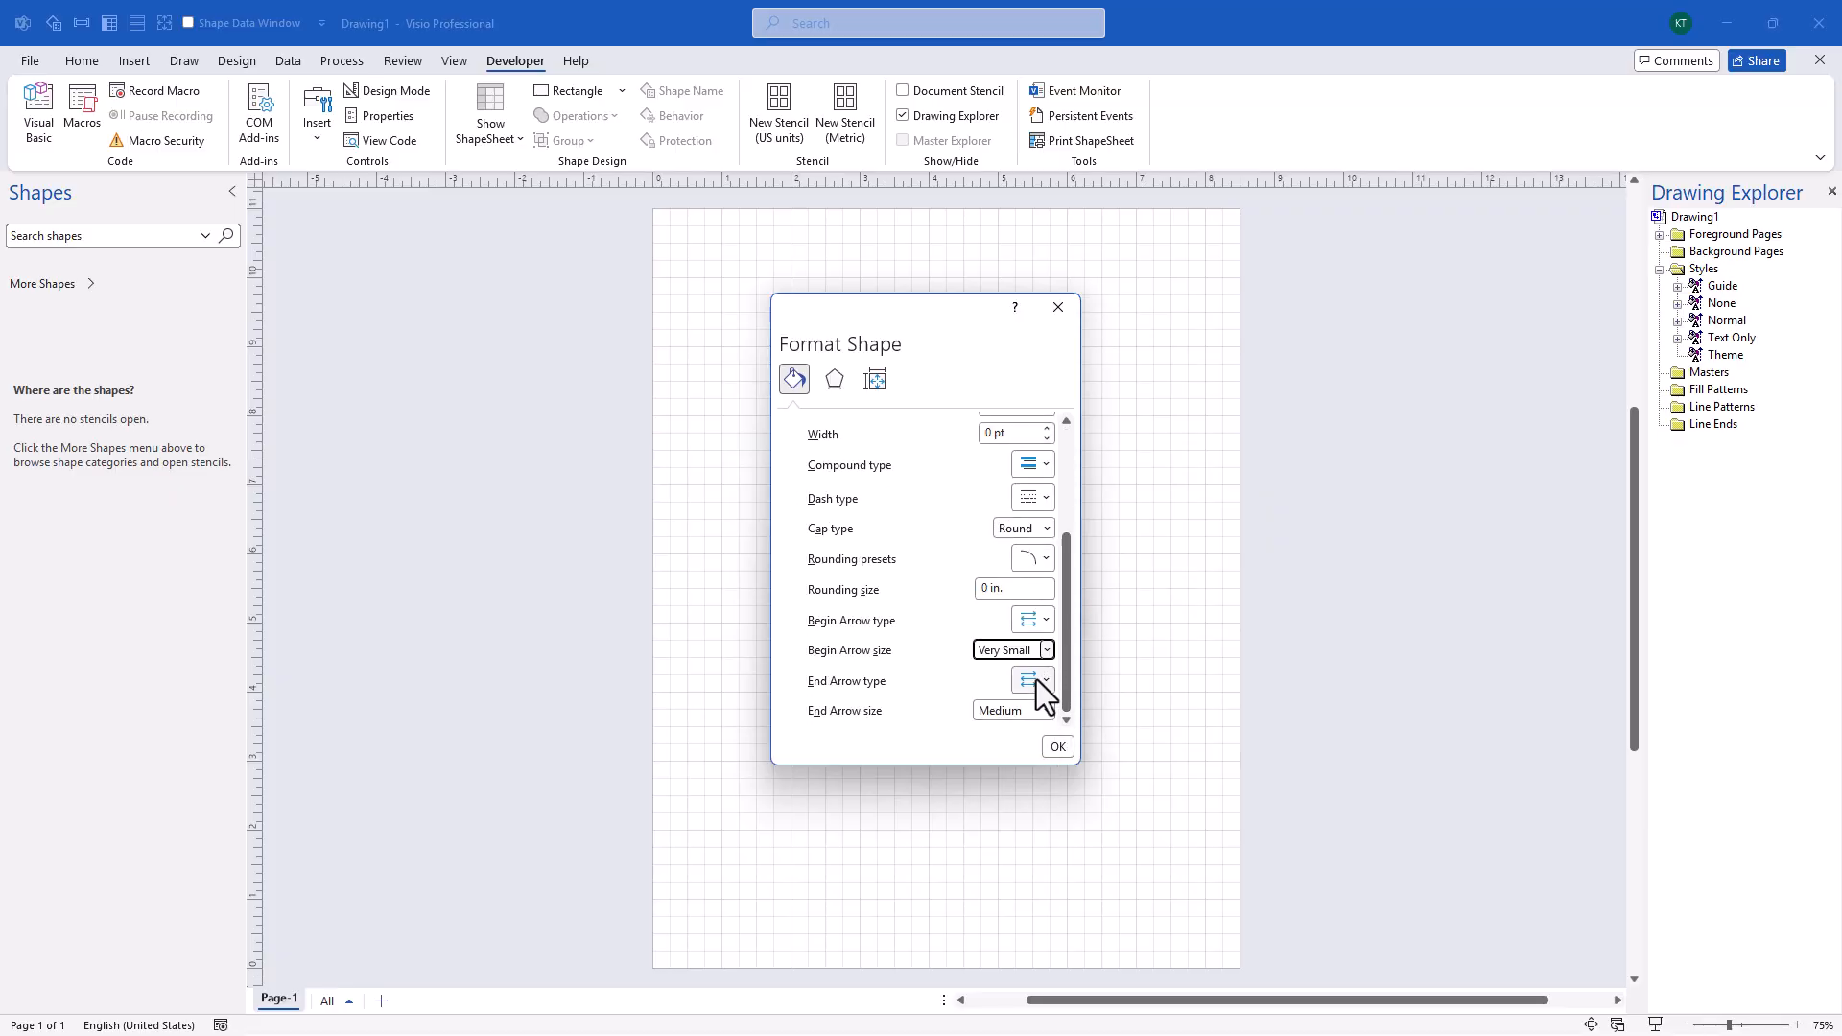
pyautogui.click(1041, 710)
pyautogui.click(1028, 729)
pyautogui.click(1068, 745)
pyautogui.click(964, 678)
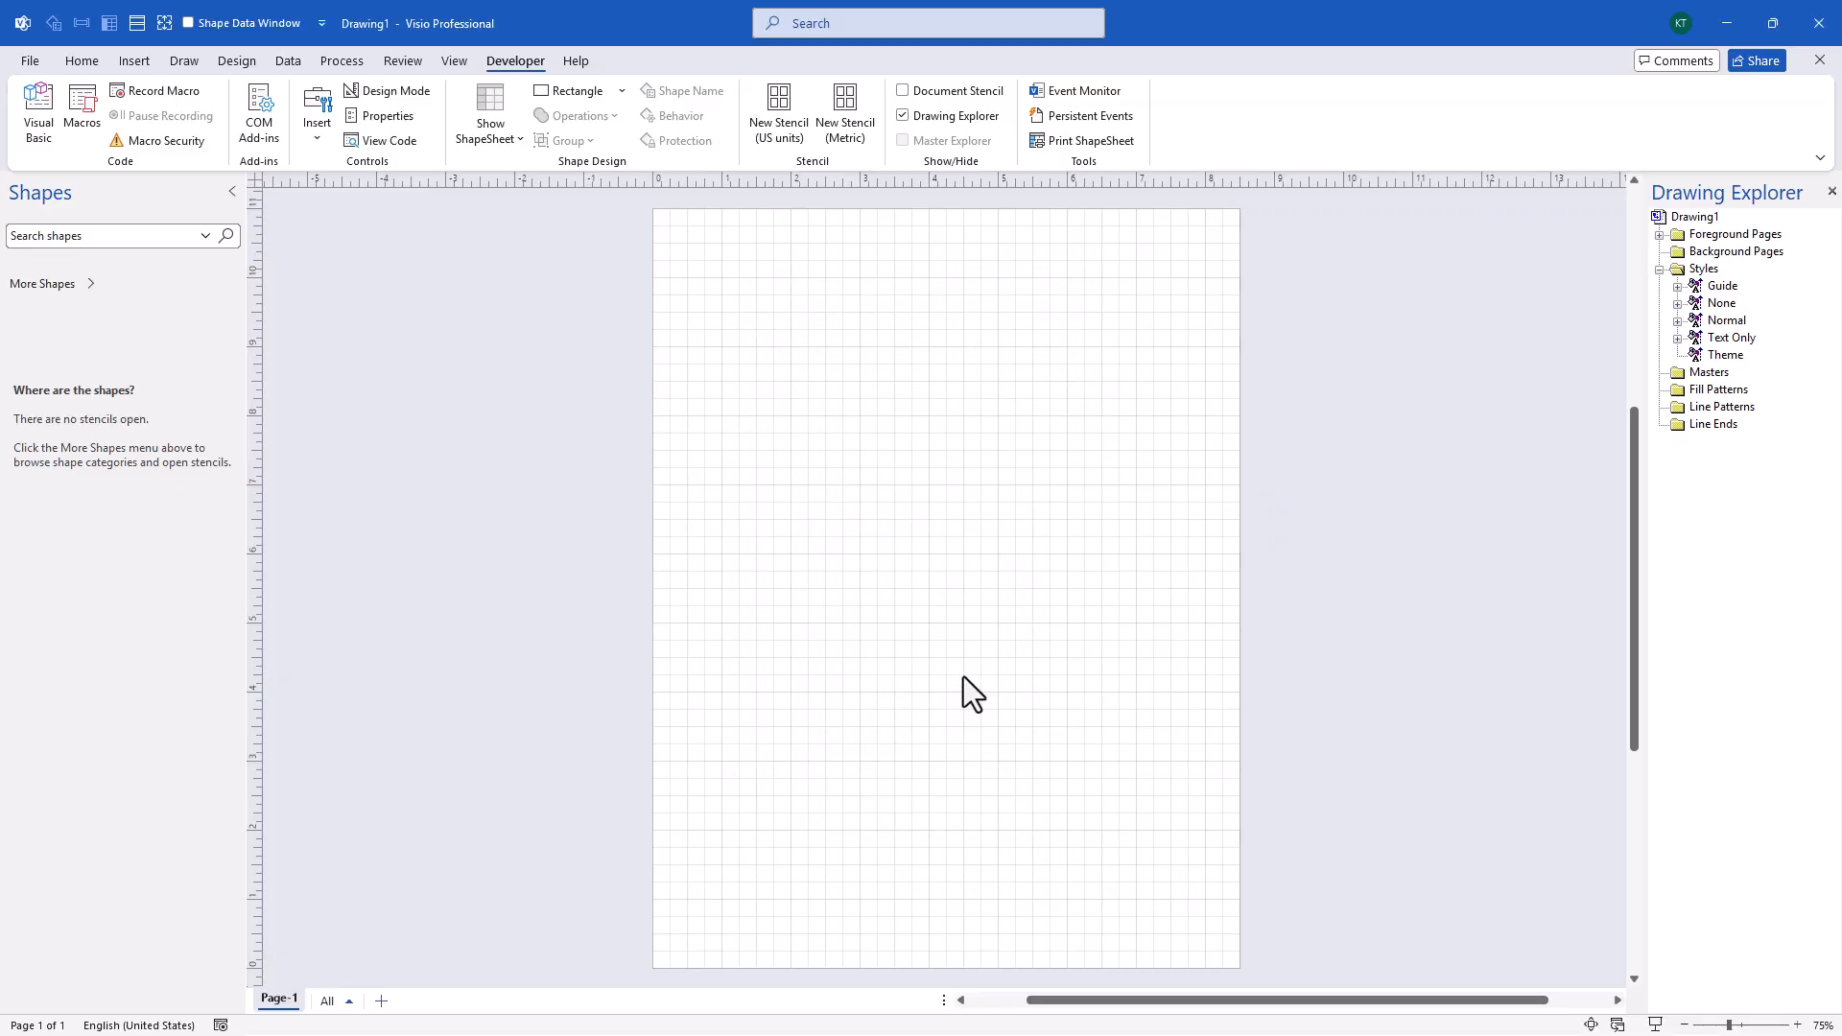
pyautogui.click(1831, 193)
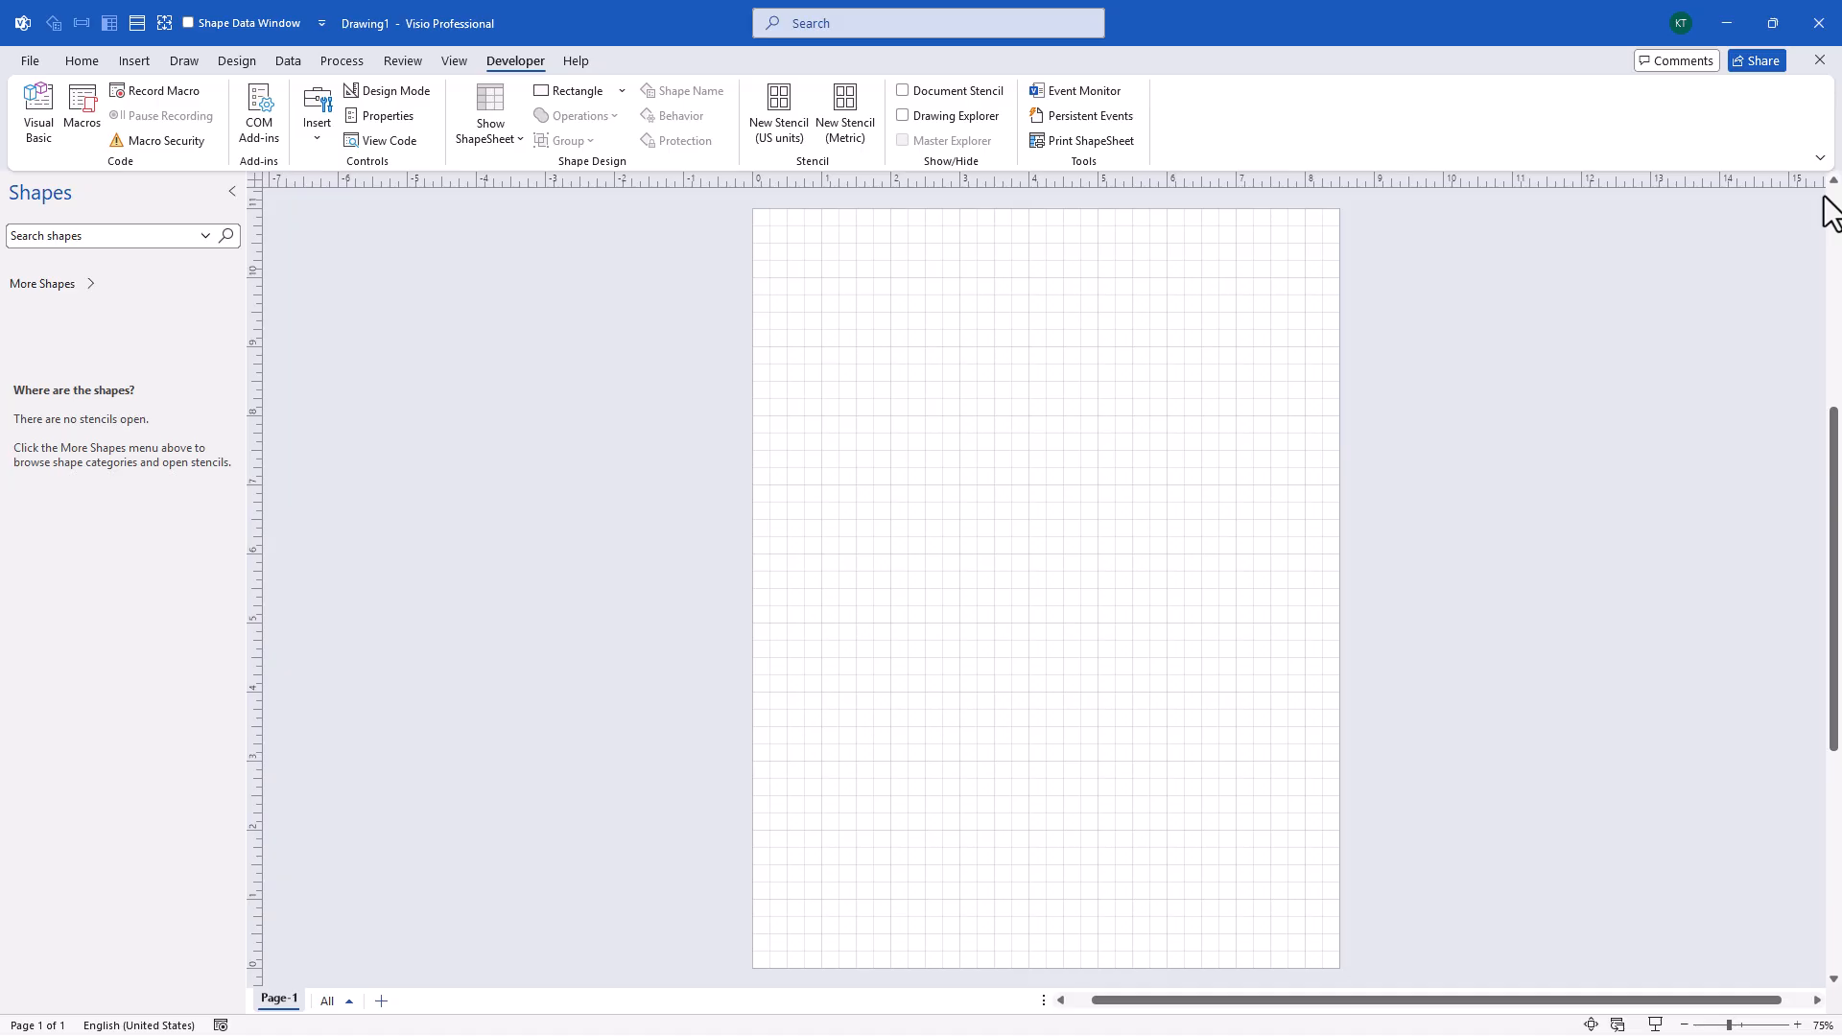
# Change the page orientation to landscape.
pyautogui.click(238, 64)
pyautogui.click(59, 141)
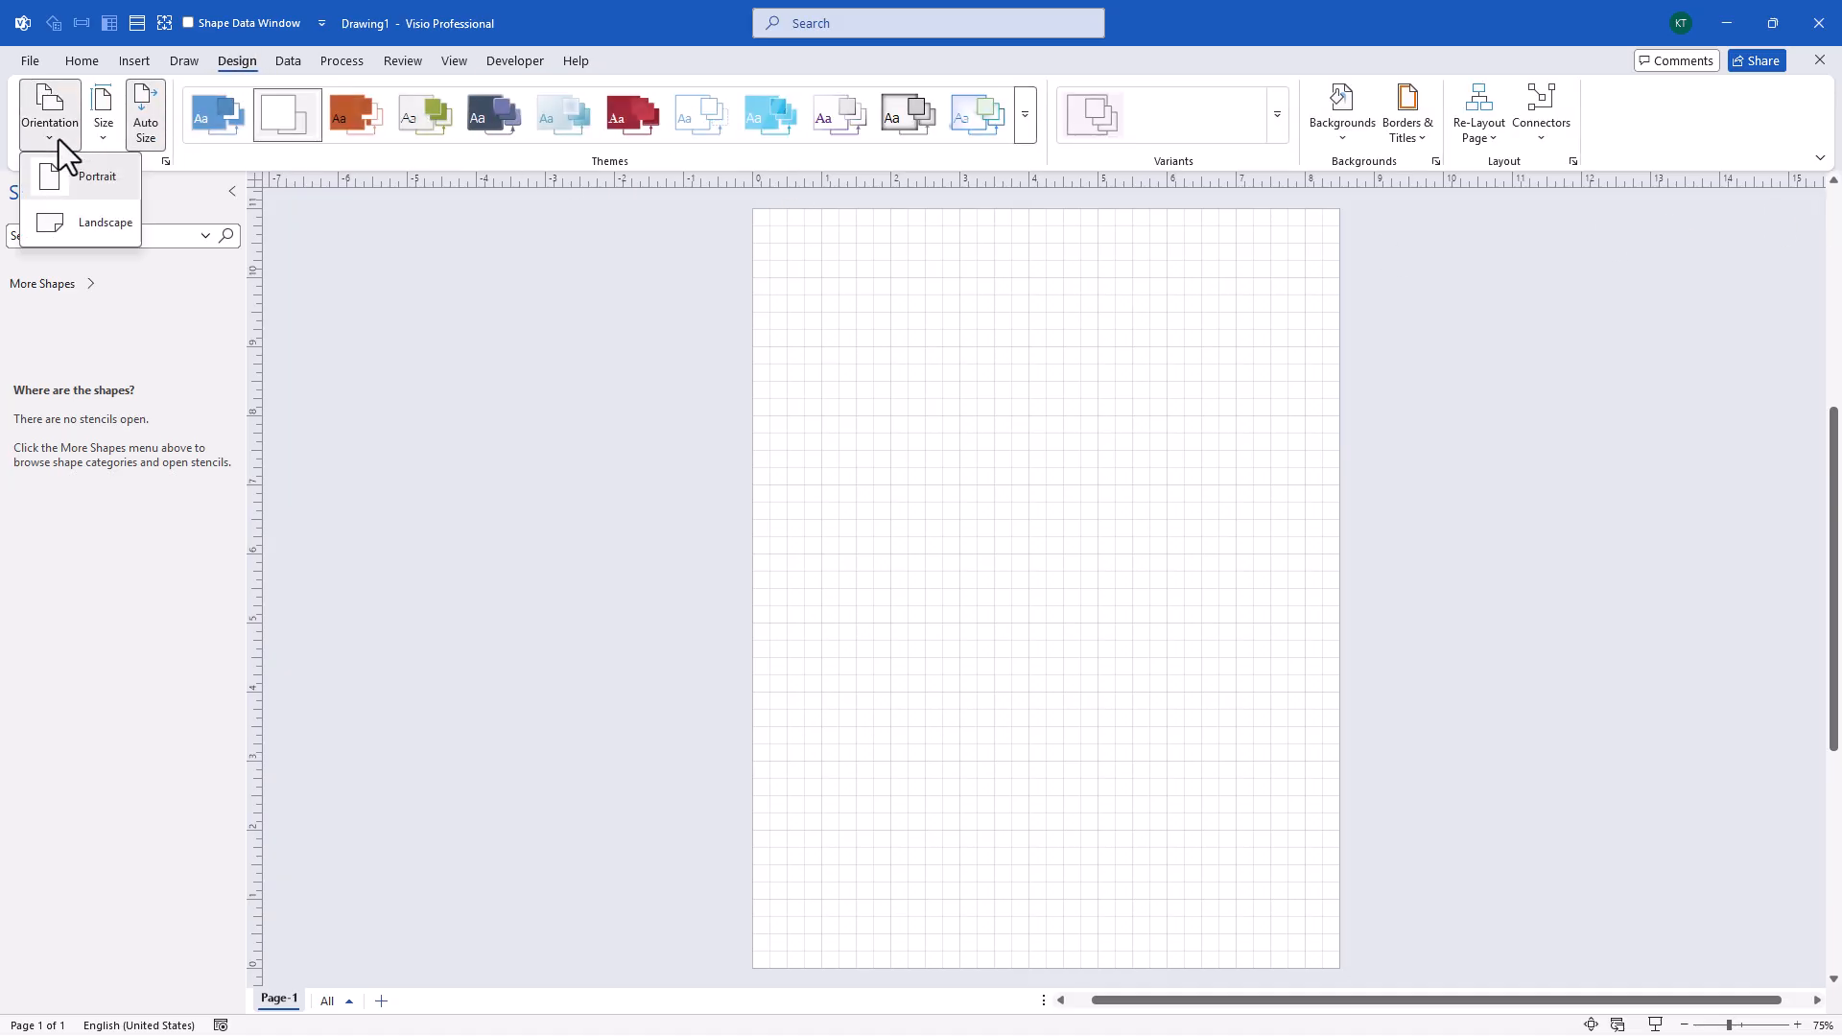
pyautogui.click(84, 227)
# Choose the pre-defined Standard page size Ledger, 17 in. x 11 in.
pyautogui.click(102, 138)
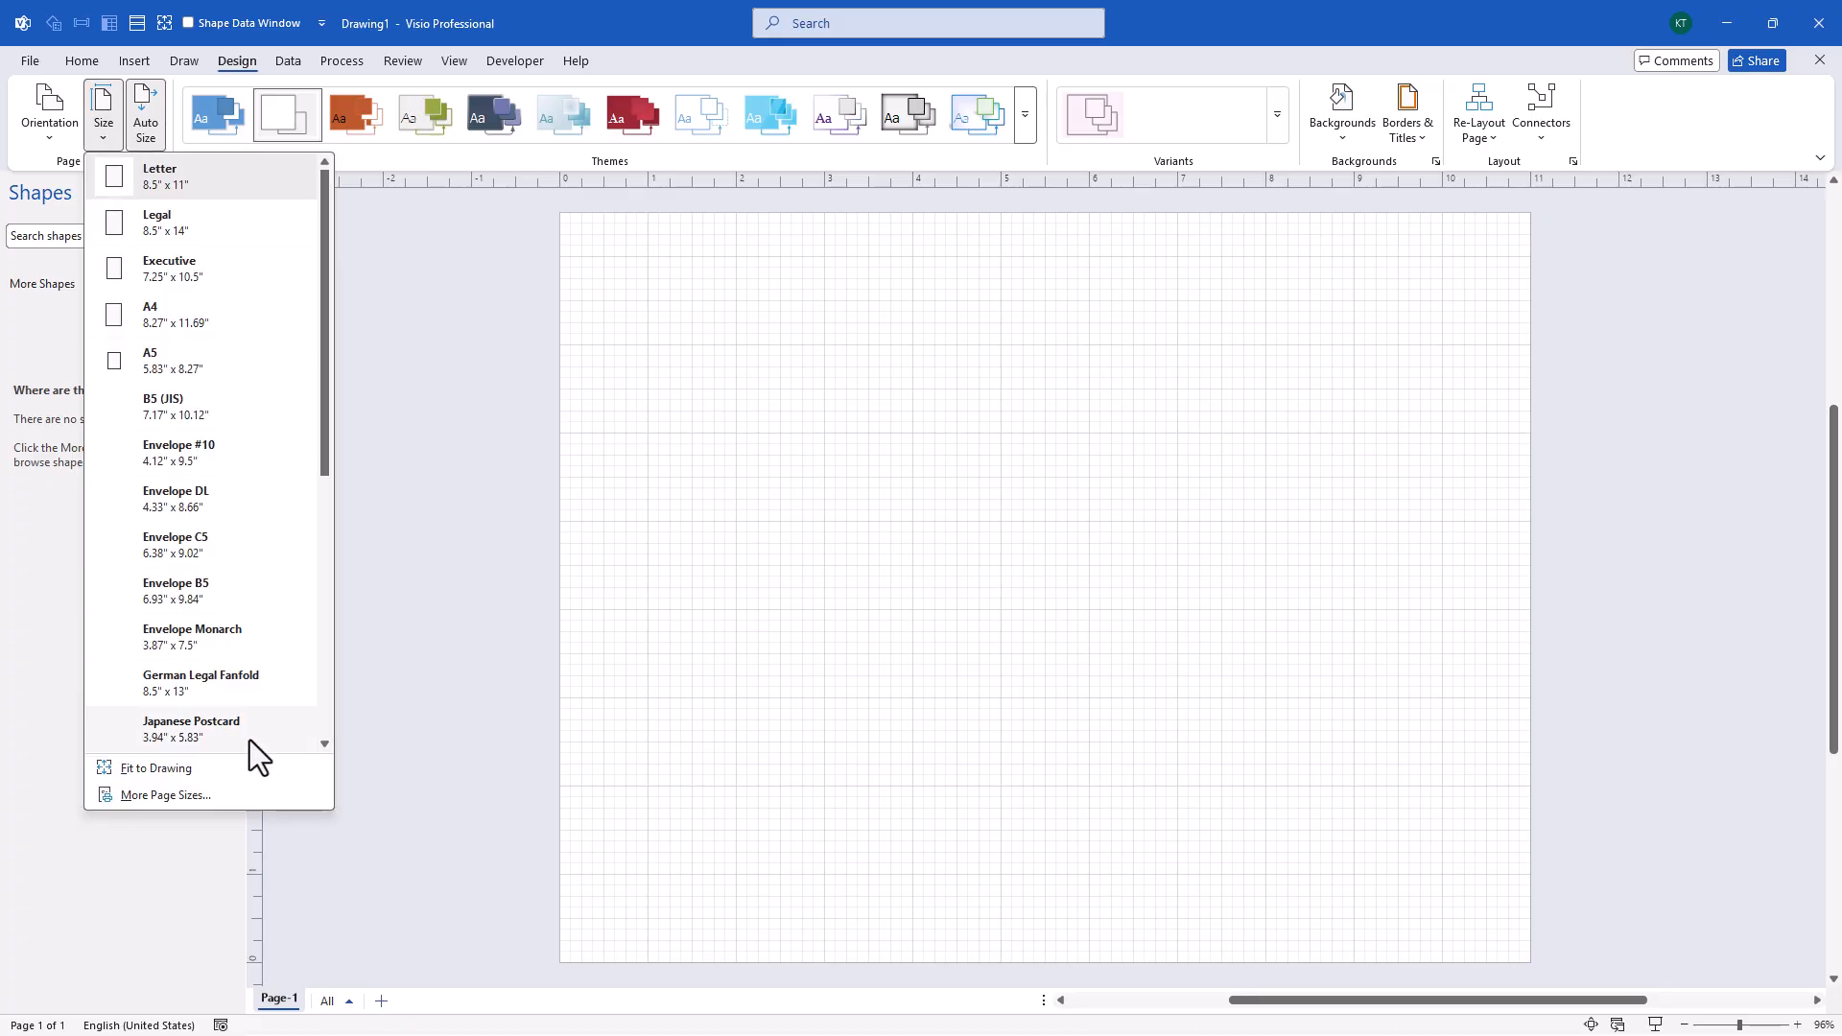
pyautogui.click(220, 794)
pyautogui.click(666, 452)
pyautogui.click(861, 496)
pyautogui.click(825, 551)
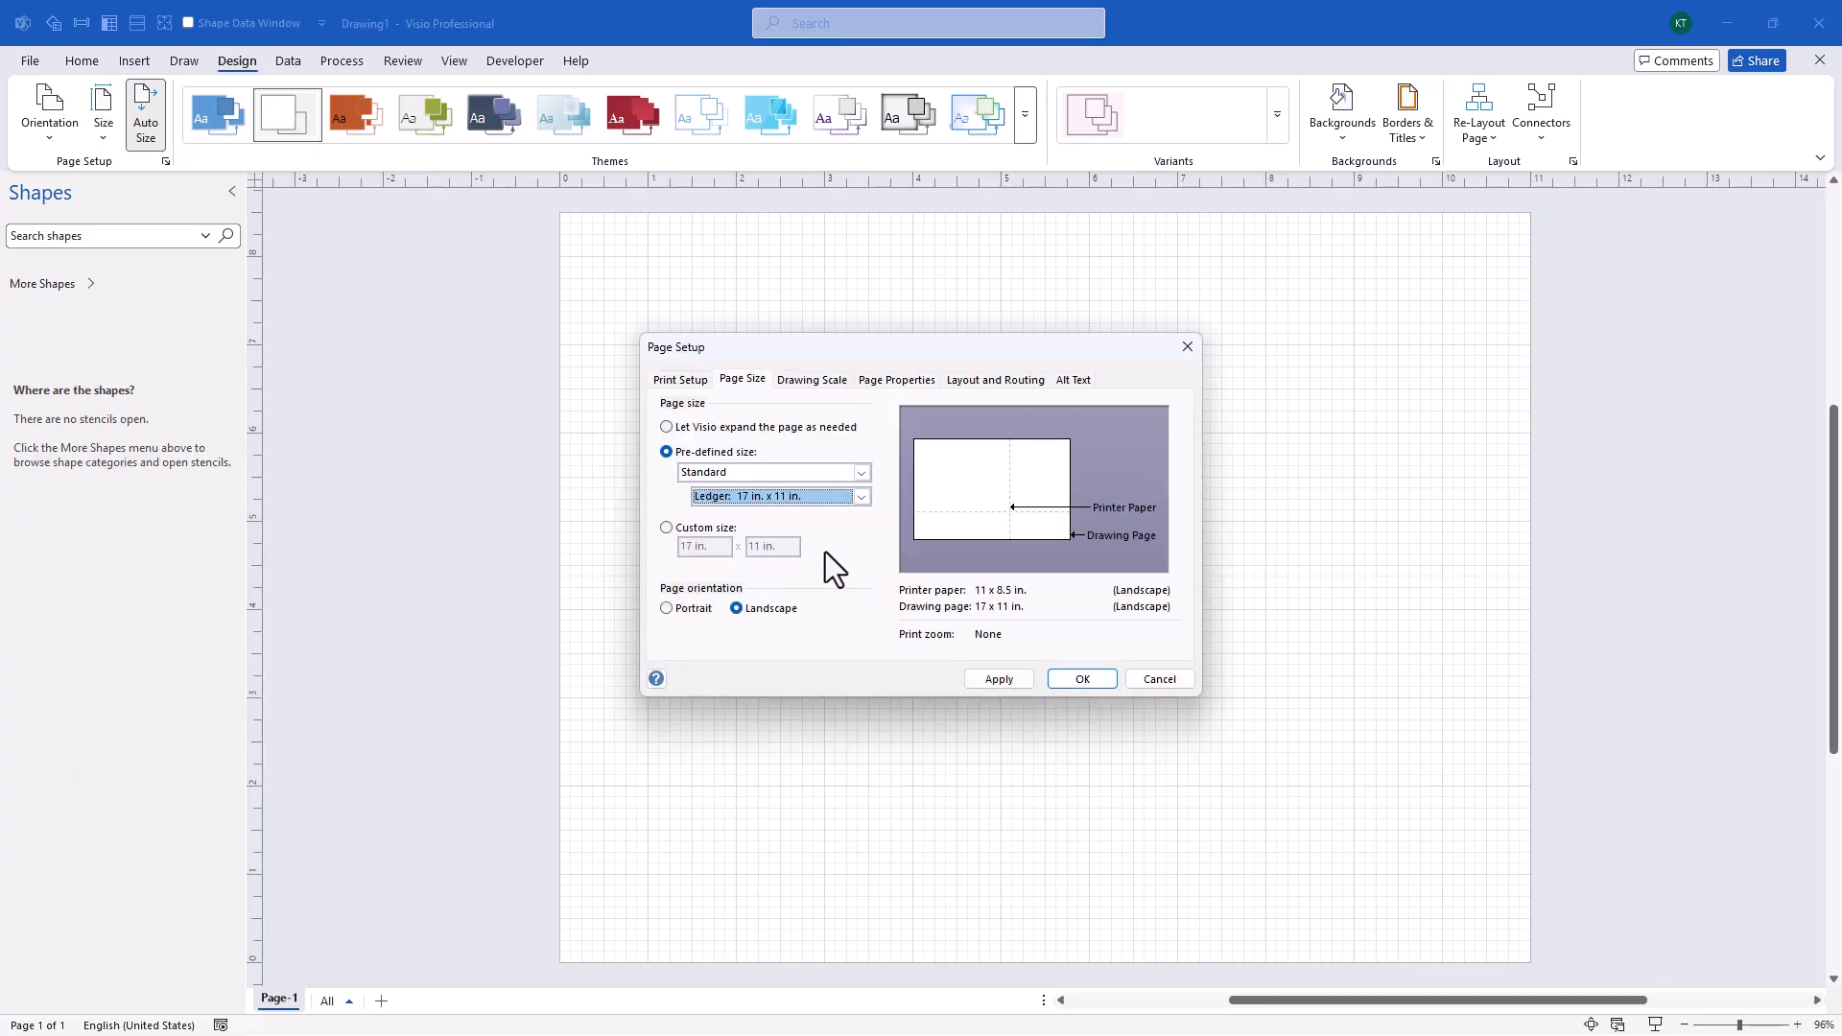
# Set the page's line jump style to 4 Sides with a vertical size of 0.4, and apply the page setup.
pyautogui.click(1004, 386)
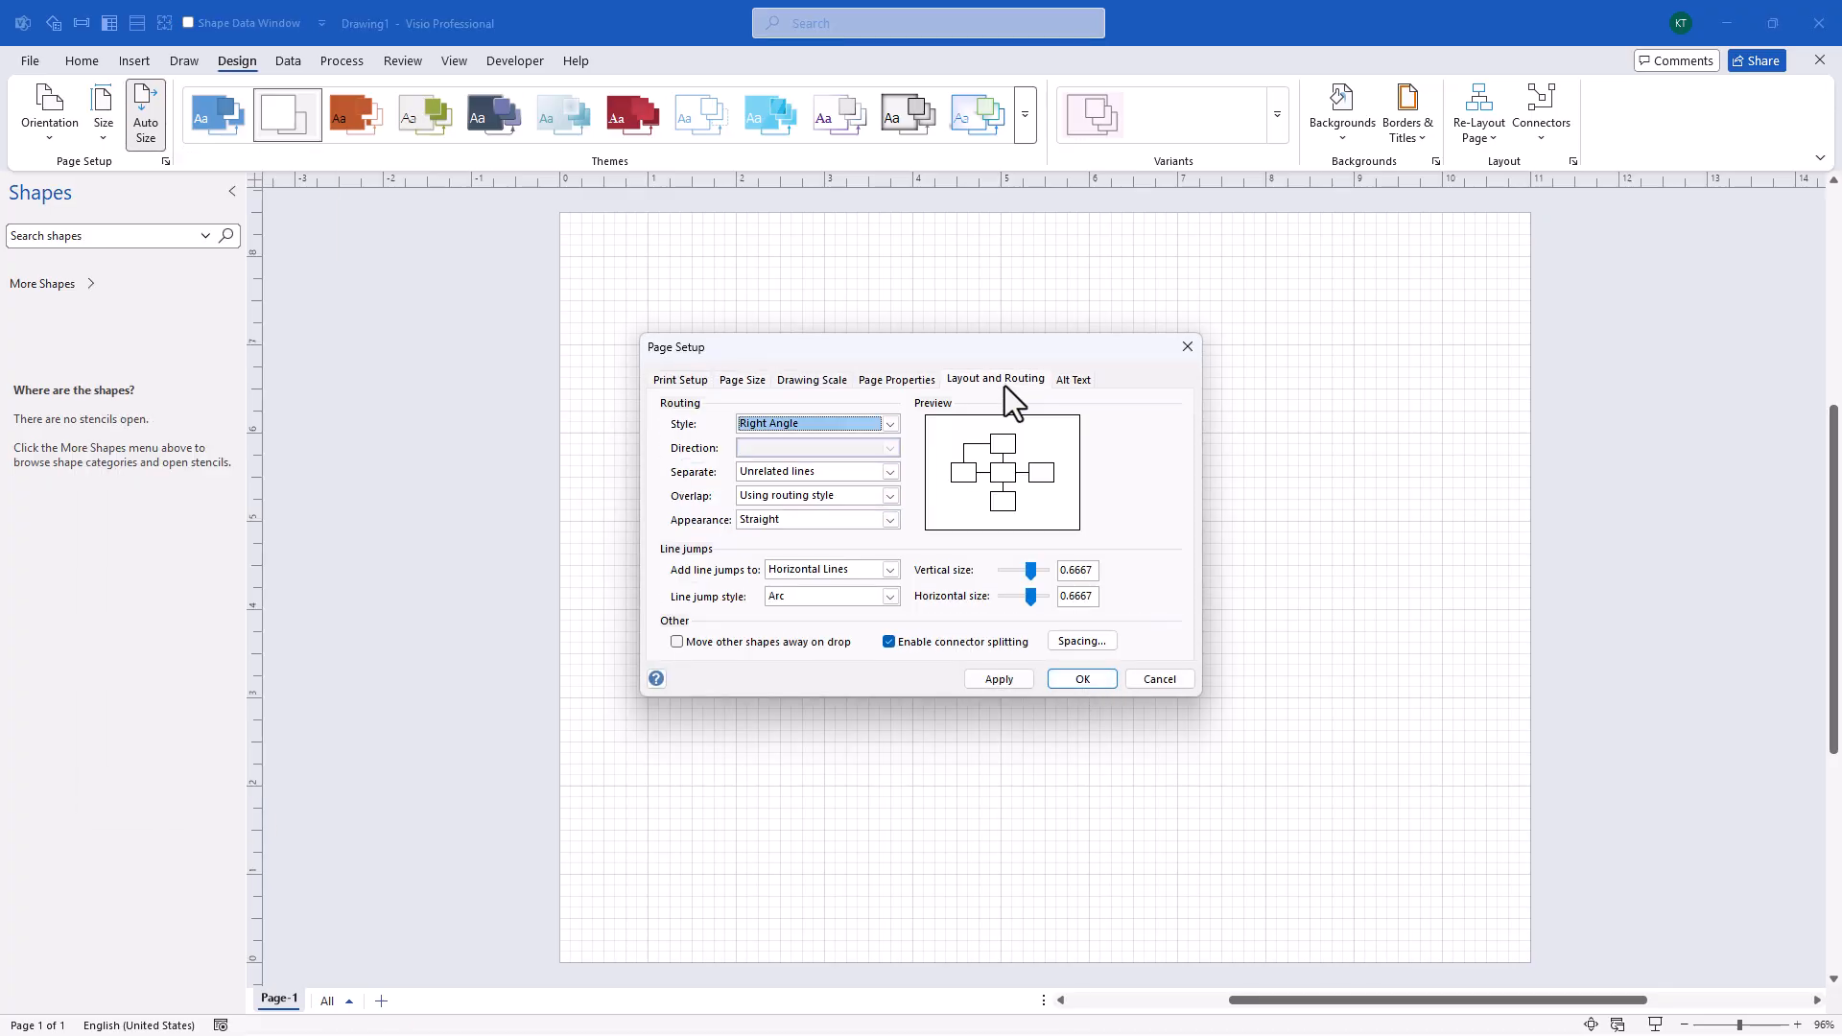
pyautogui.click(888, 595)
pyautogui.scroll(-1, 853, 640)
pyautogui.click(851, 641)
pyautogui.doubleClick(1083, 572)
pyautogui.write('4')
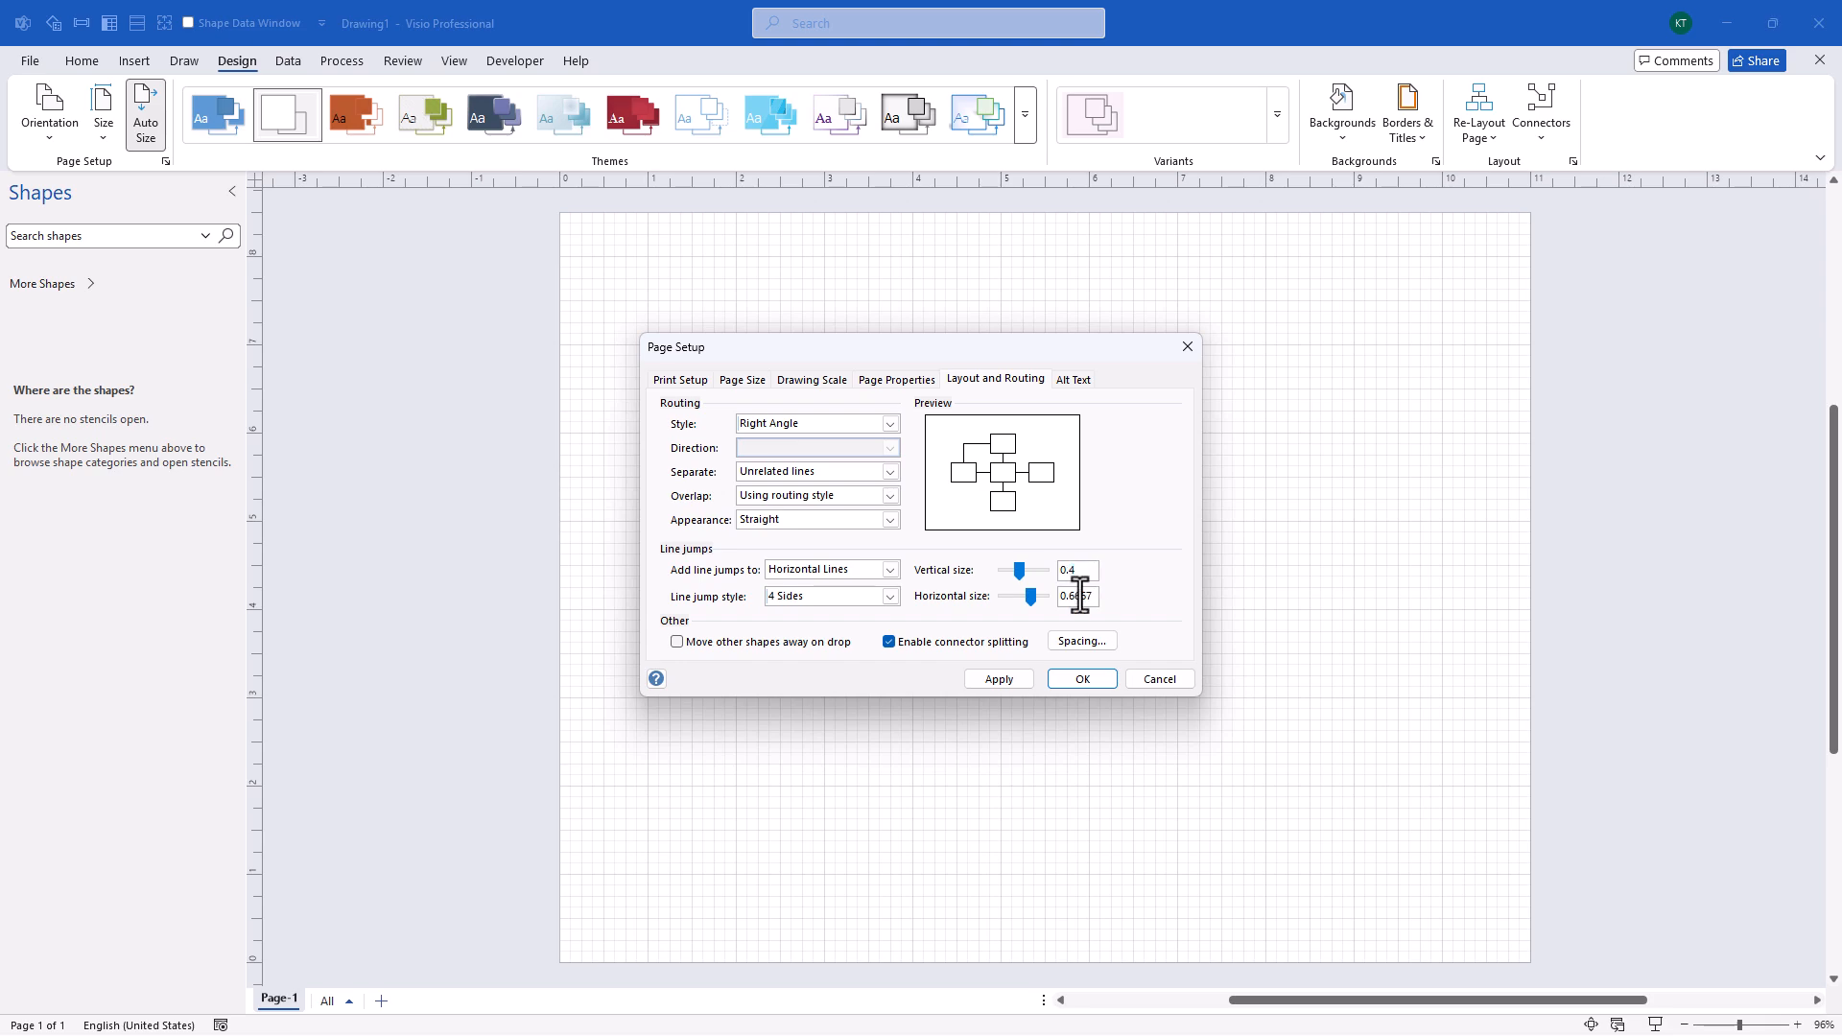
pyautogui.click(1096, 676)
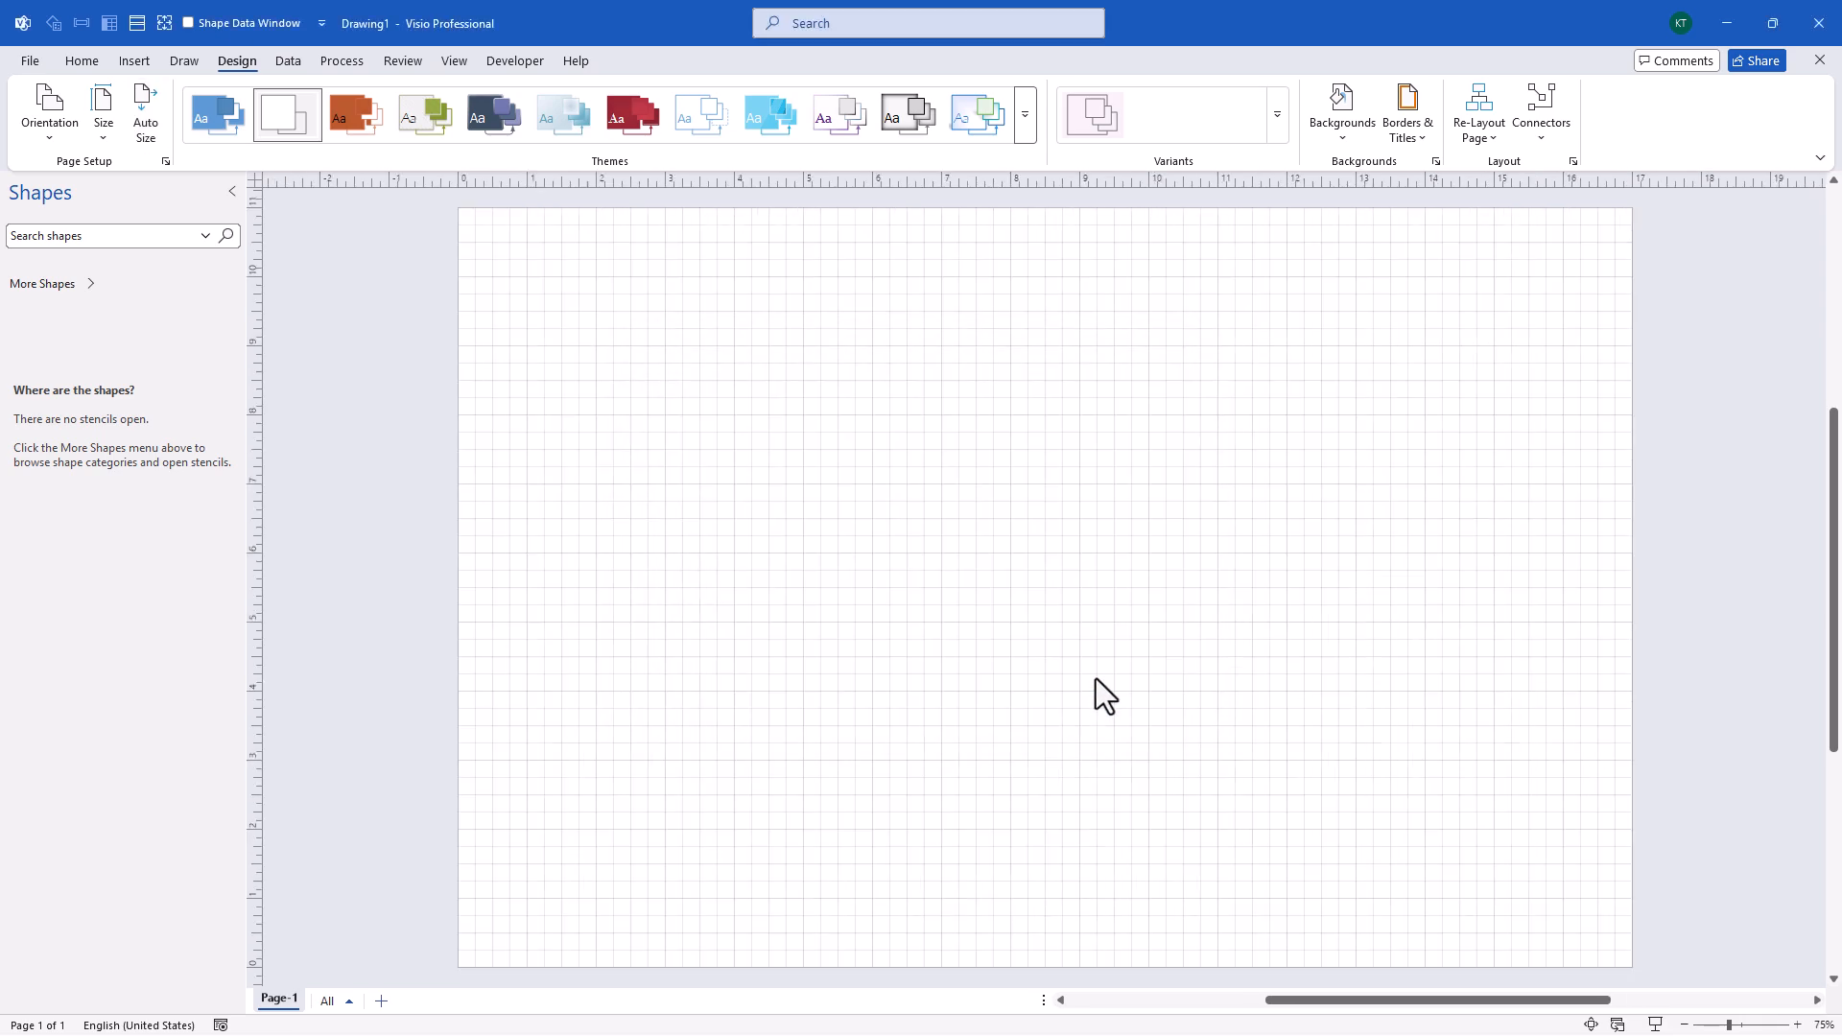
# Enable gluing to shape geometry in the Snap & Glue settings.
pyautogui.hotkey('alt', 'F9')
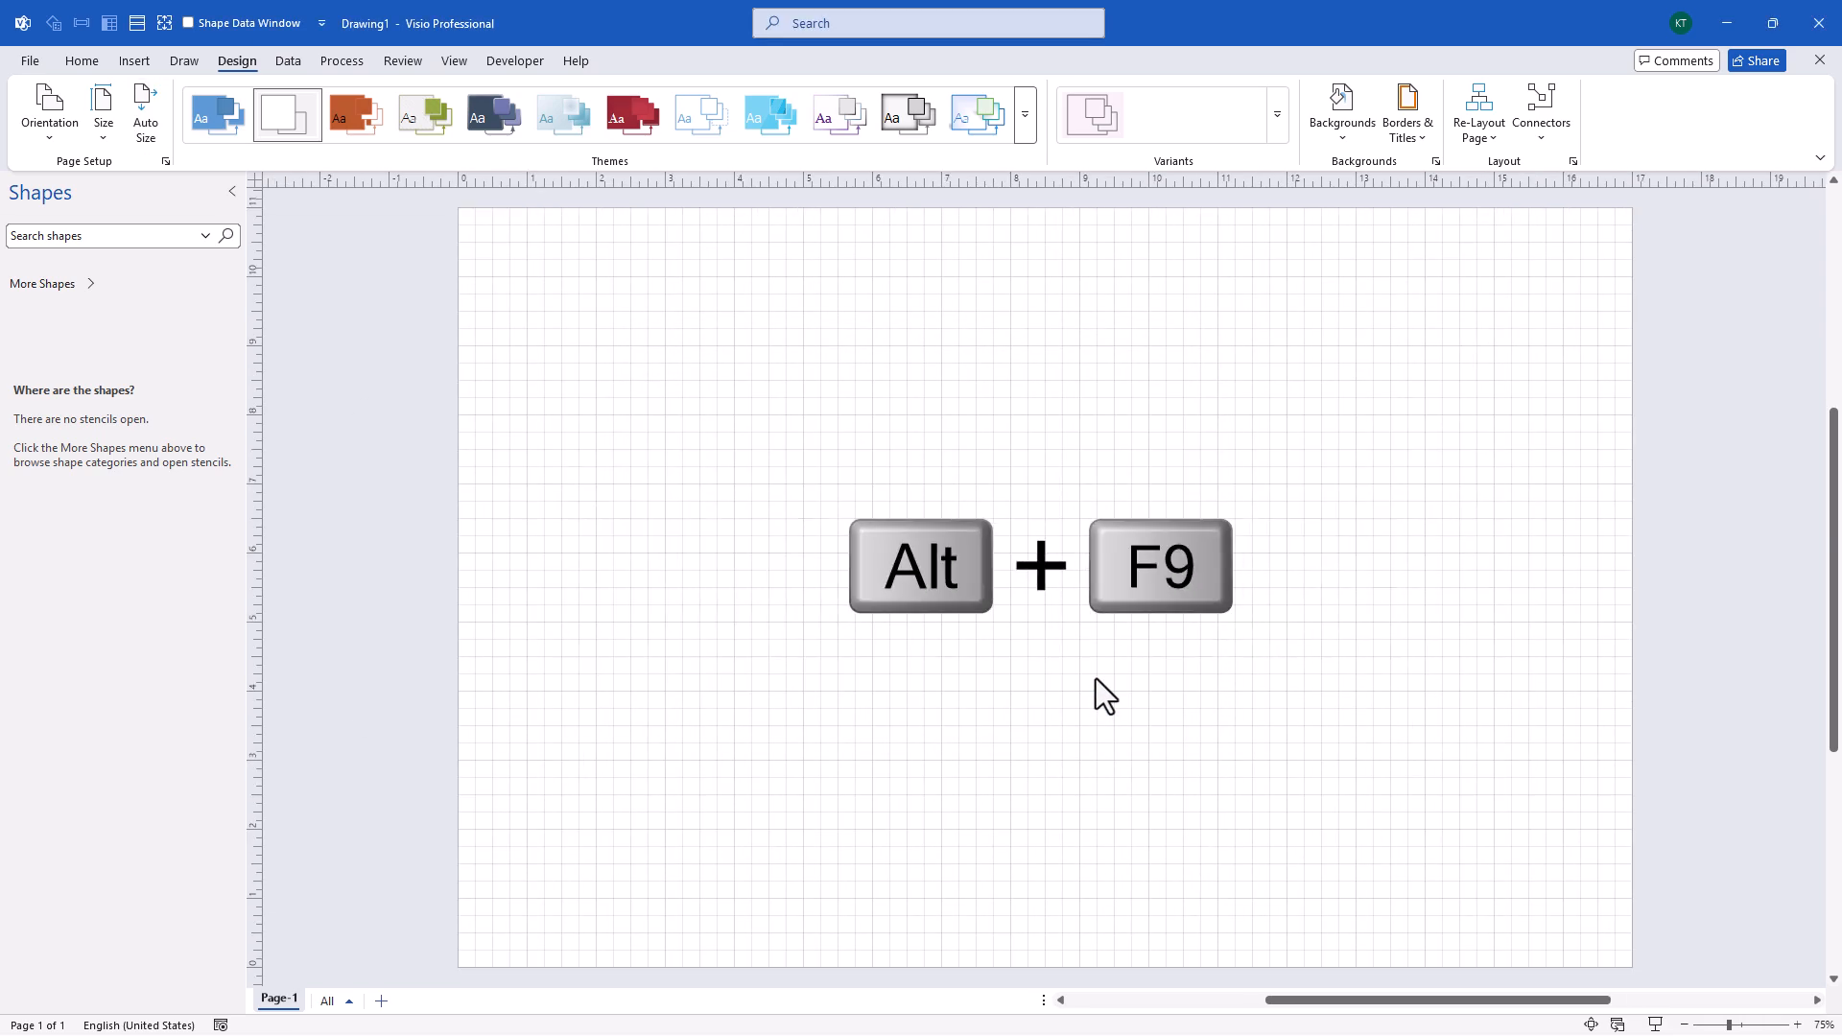
pyautogui.click(1016, 448)
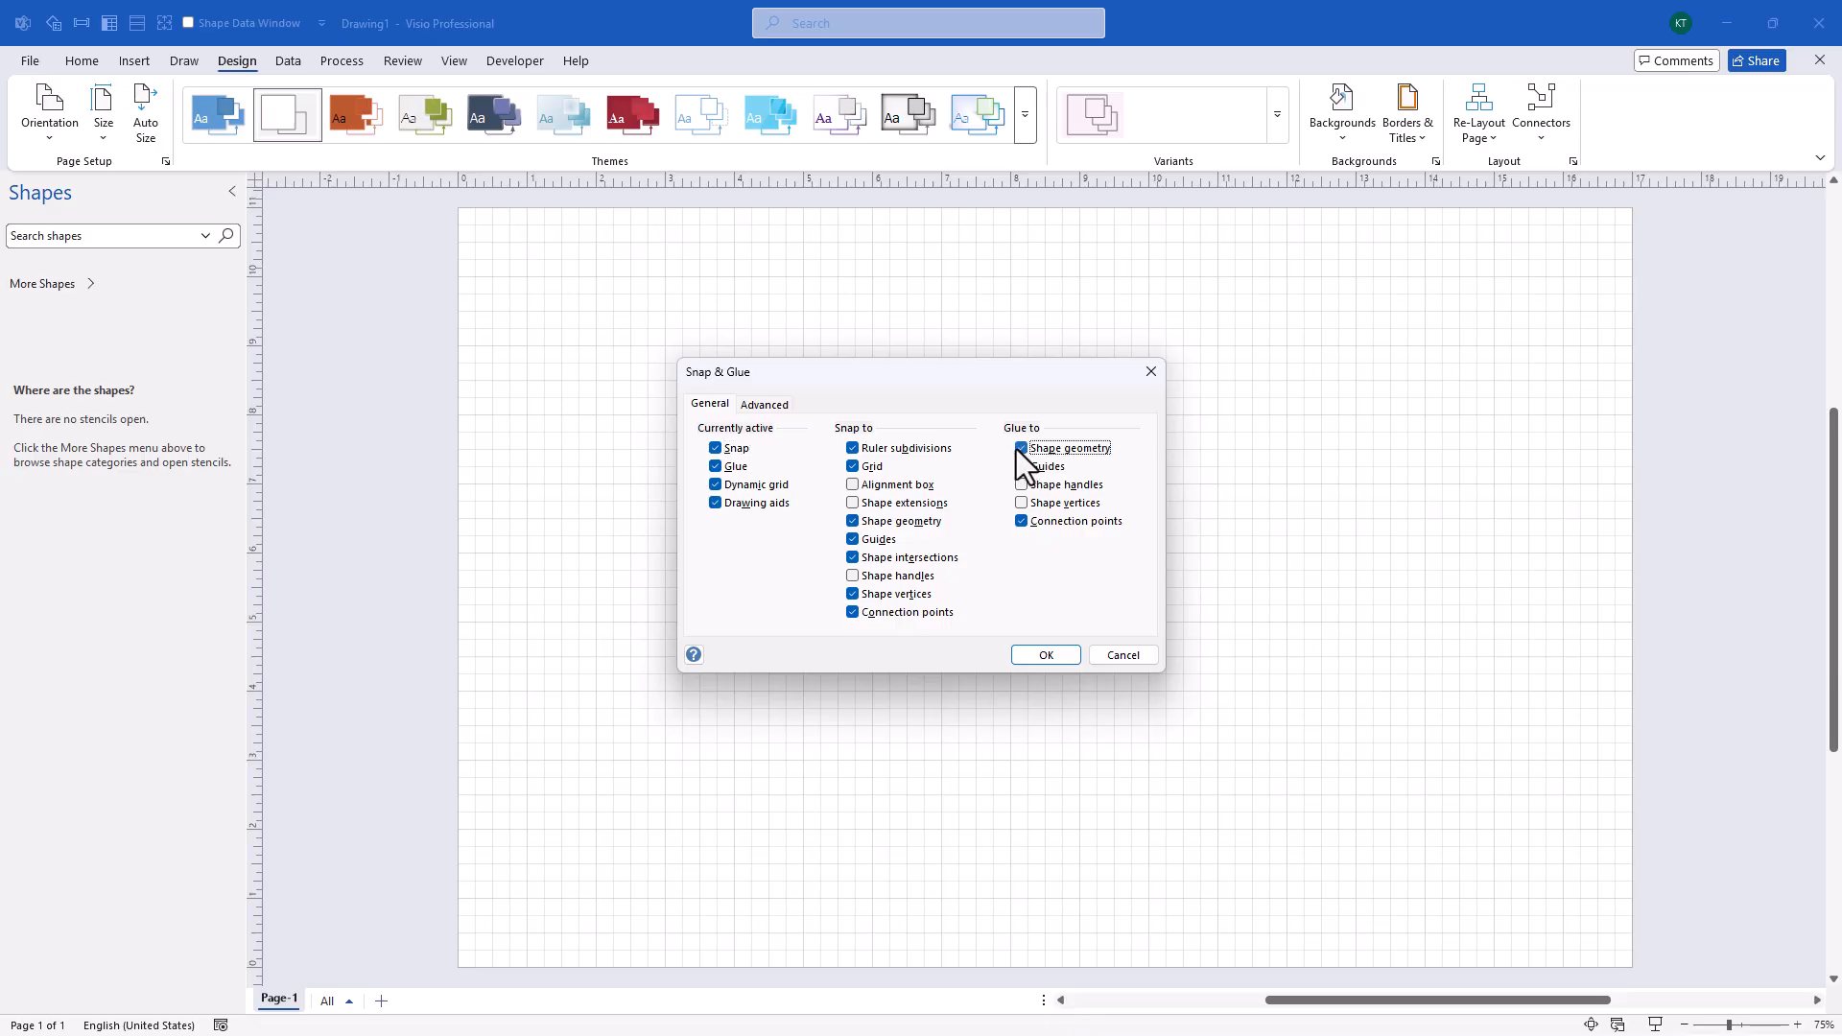
pyautogui.click(765, 404)
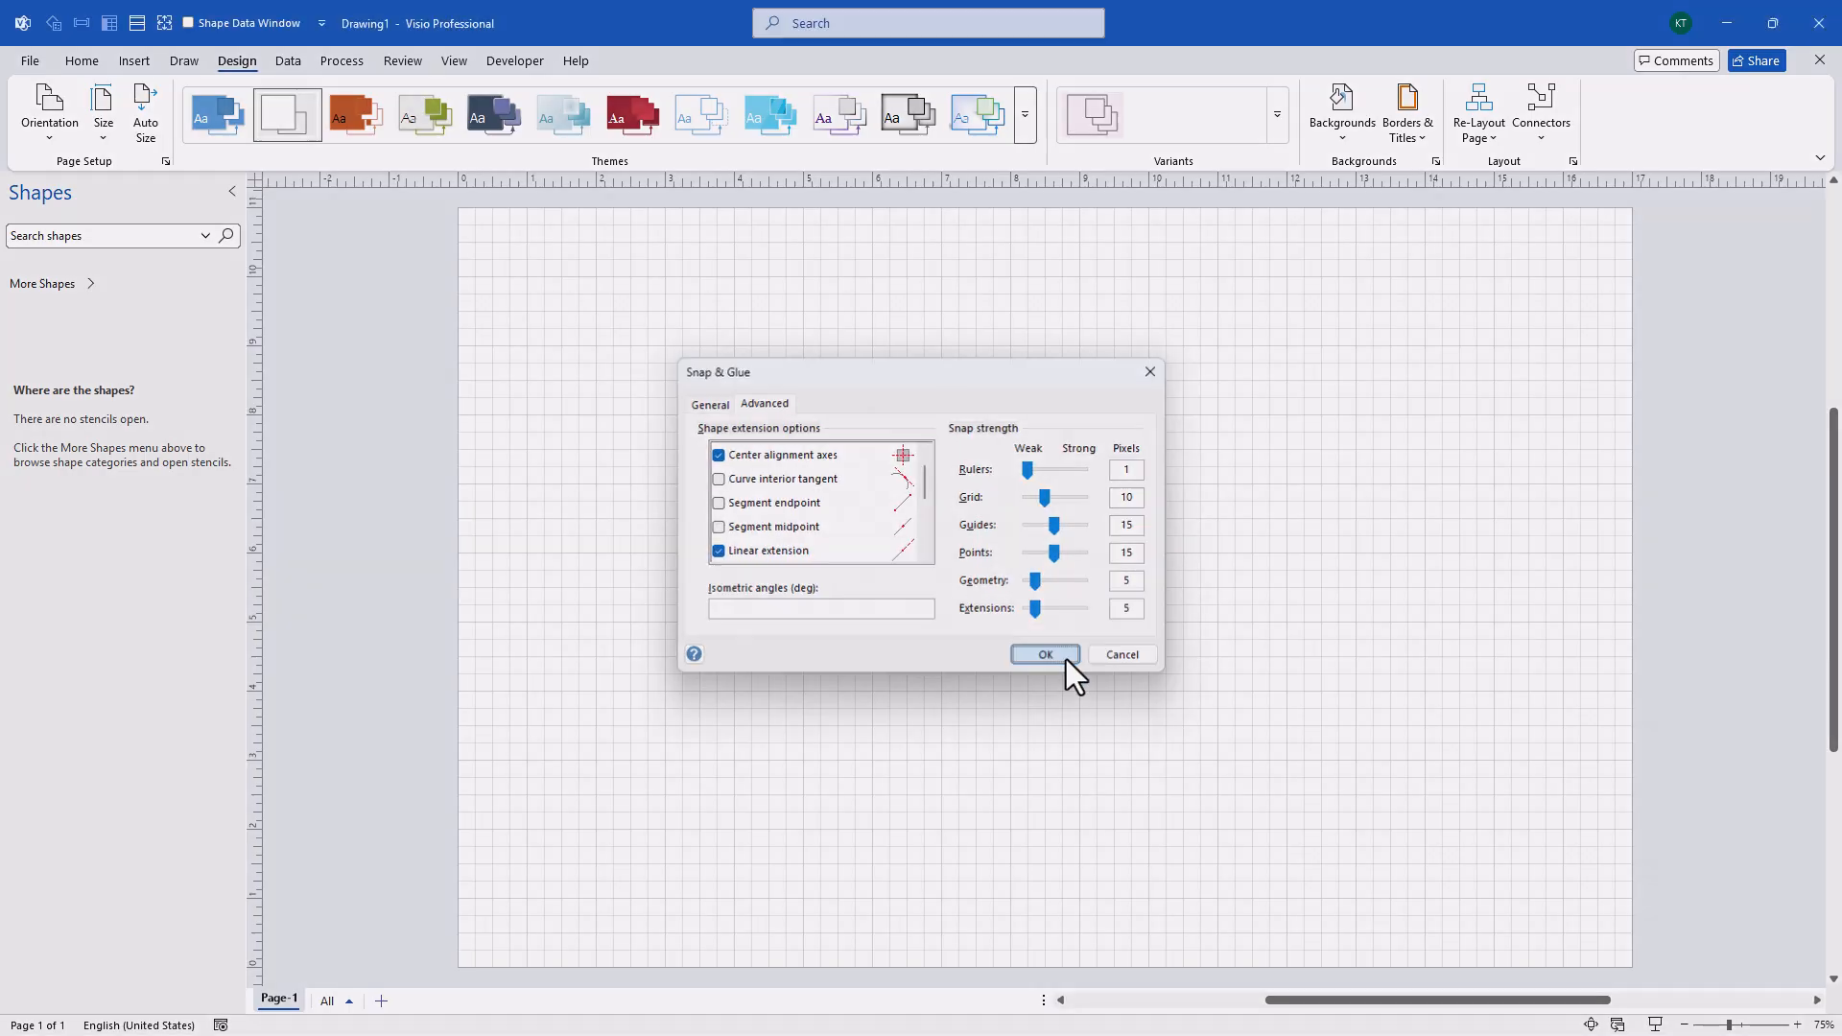
pyautogui.click(1046, 654)
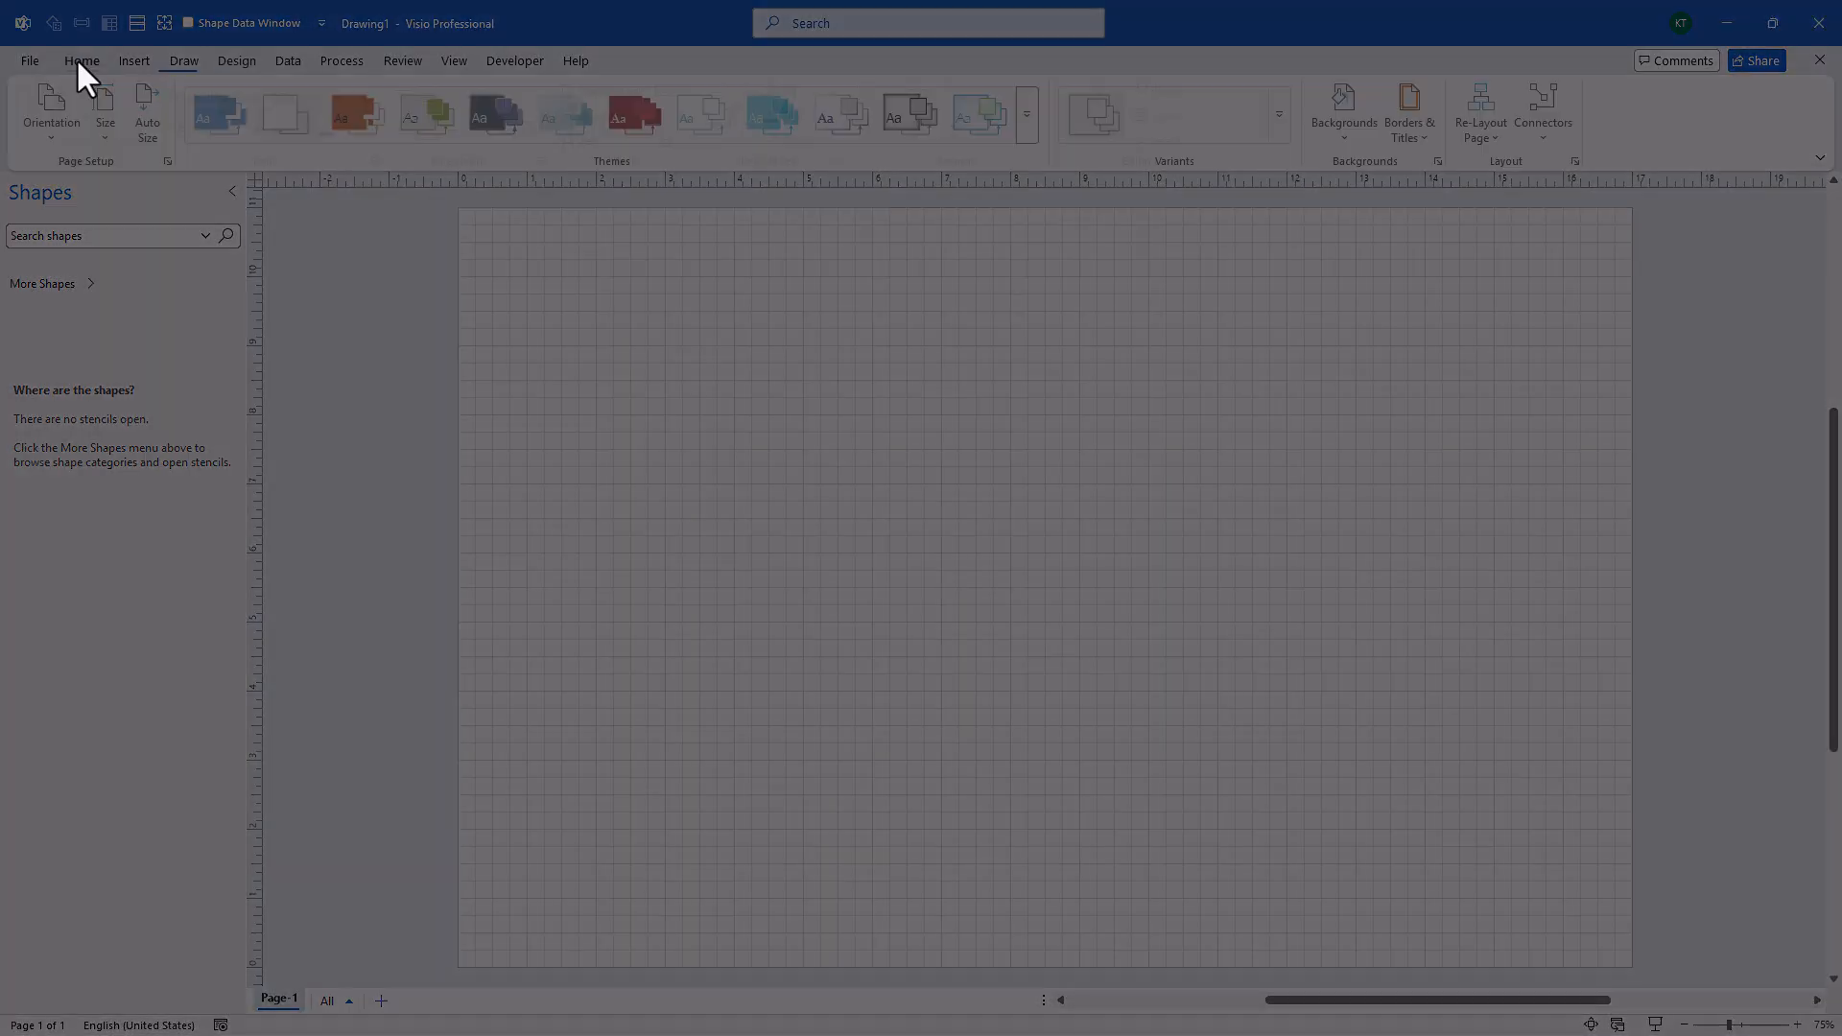
# Insert a new background page named B1.
pyautogui.click(80, 61)
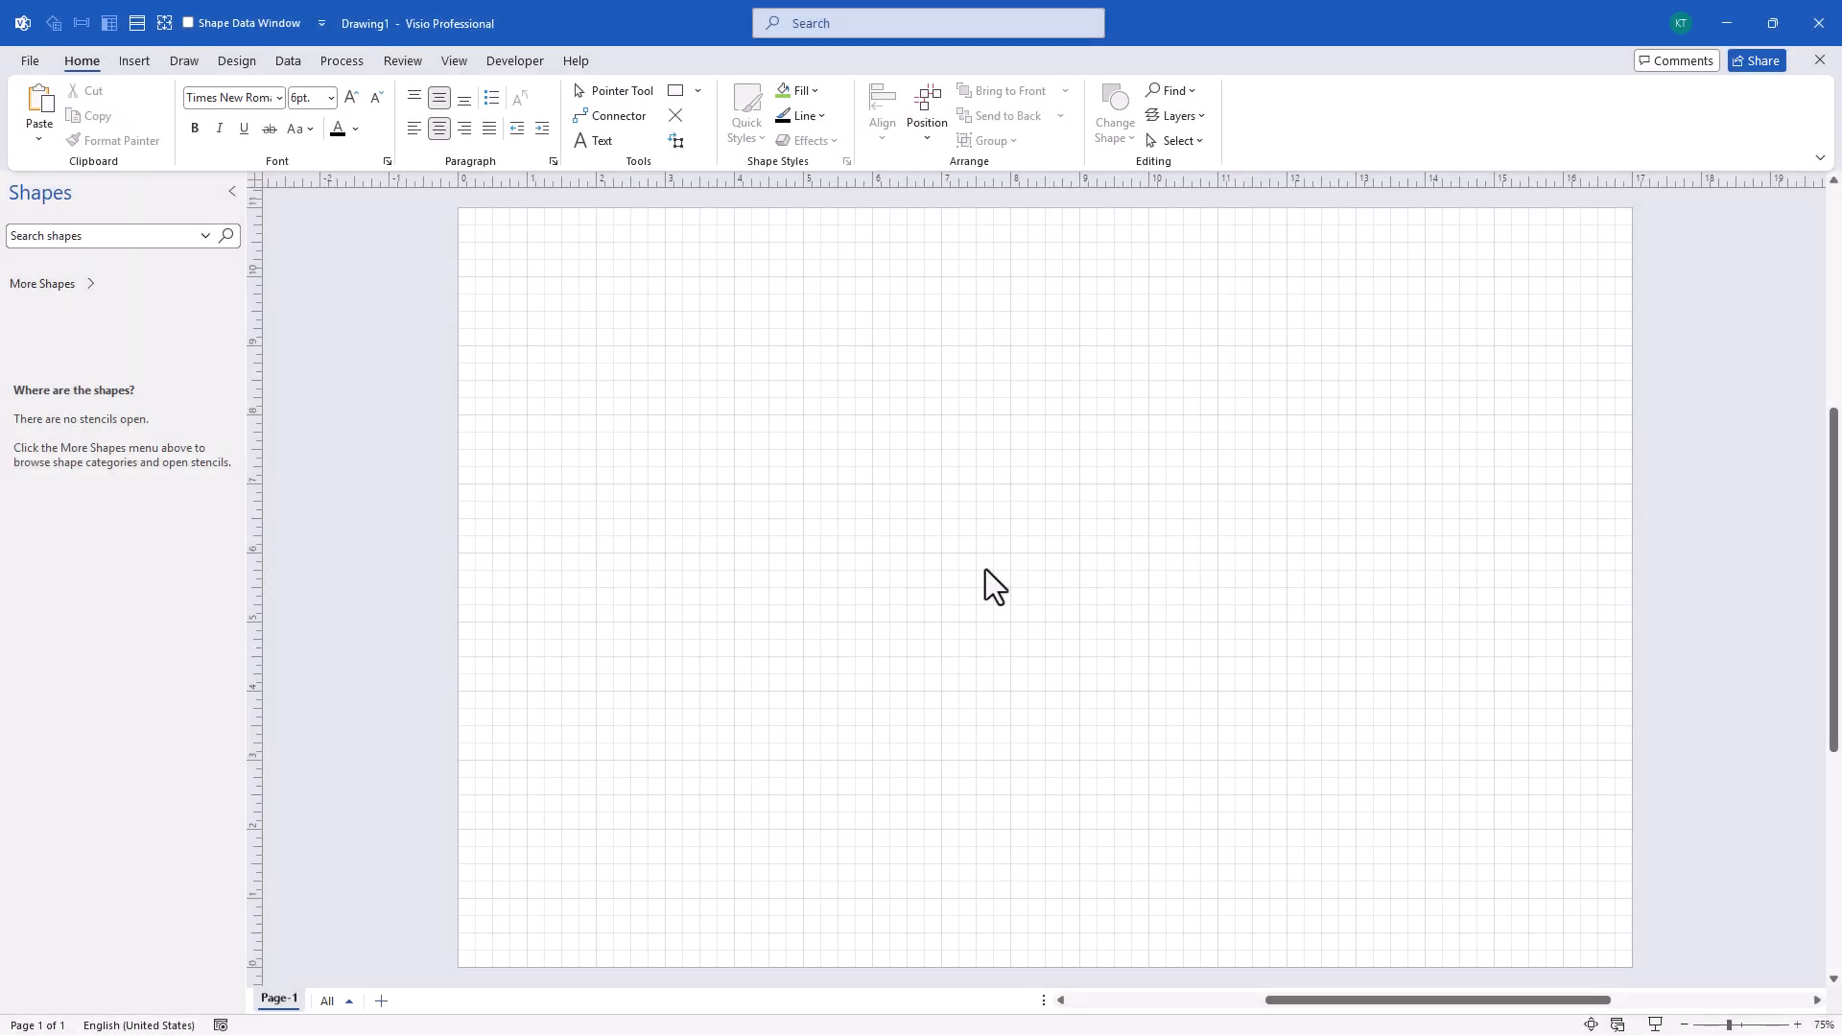
pyautogui.rightClick(279, 1003)
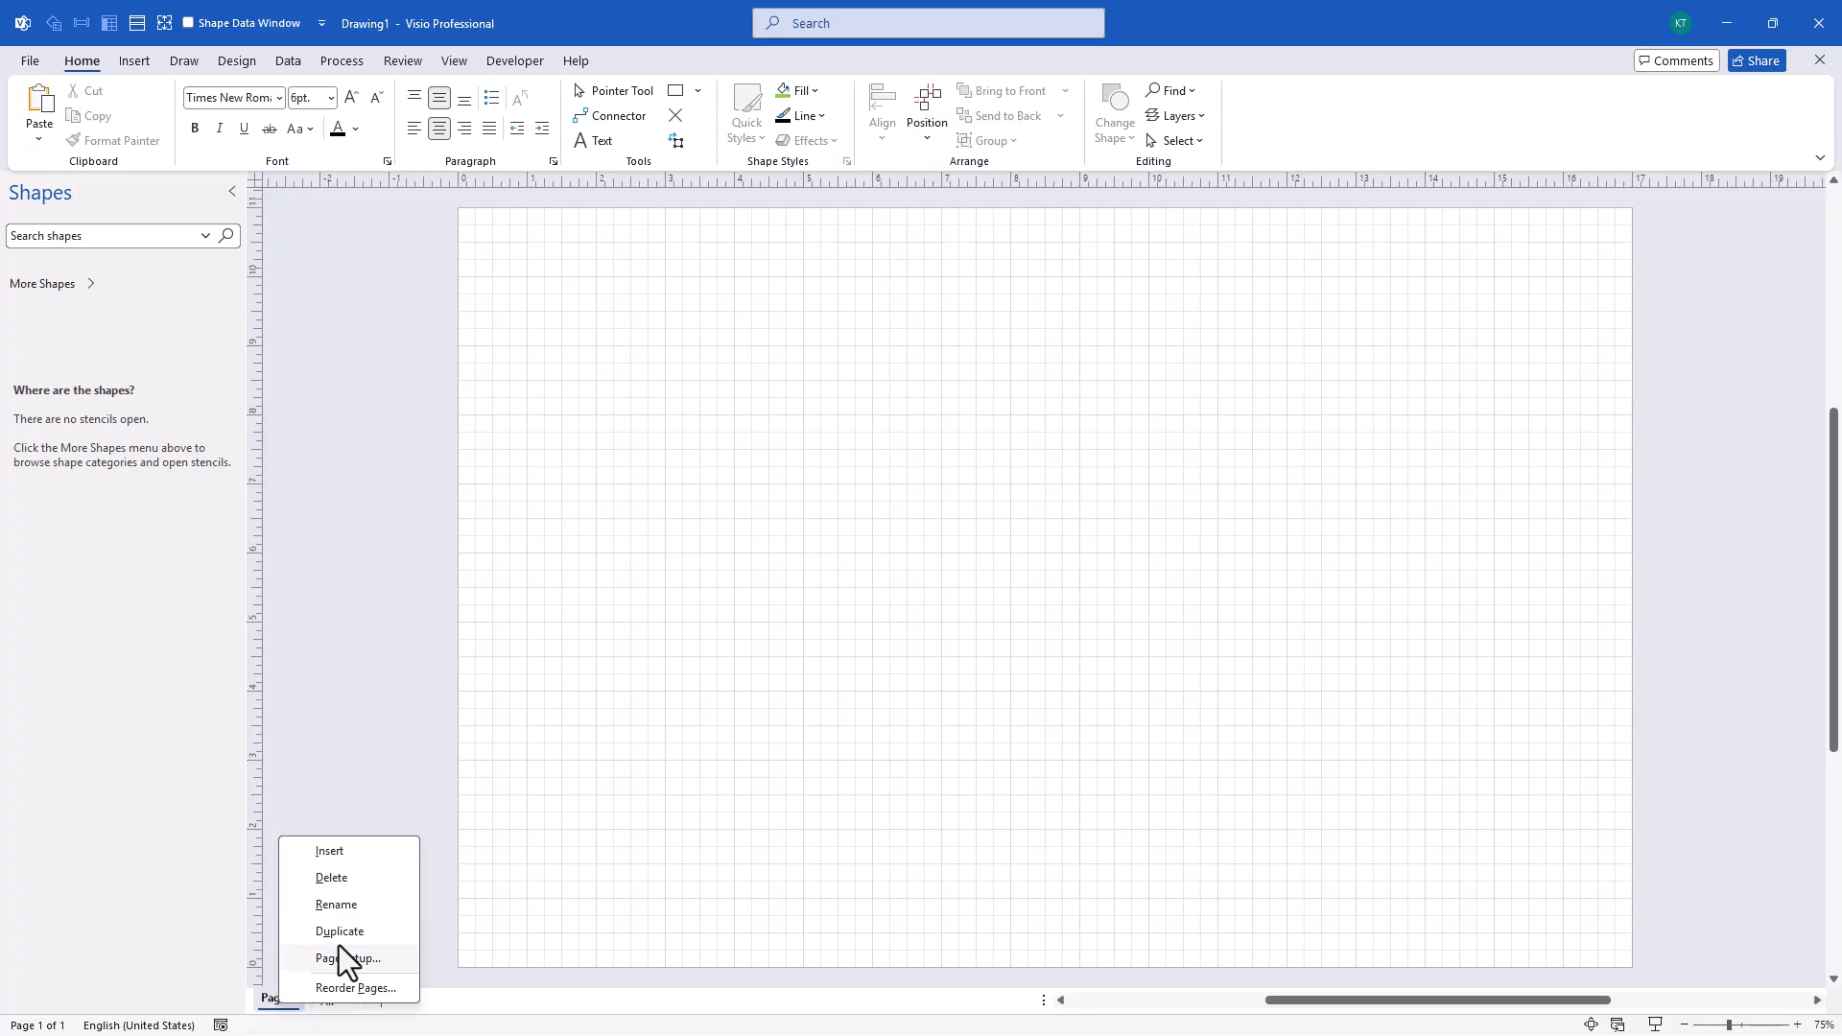
pyautogui.click(378, 851)
pyautogui.click(877, 424)
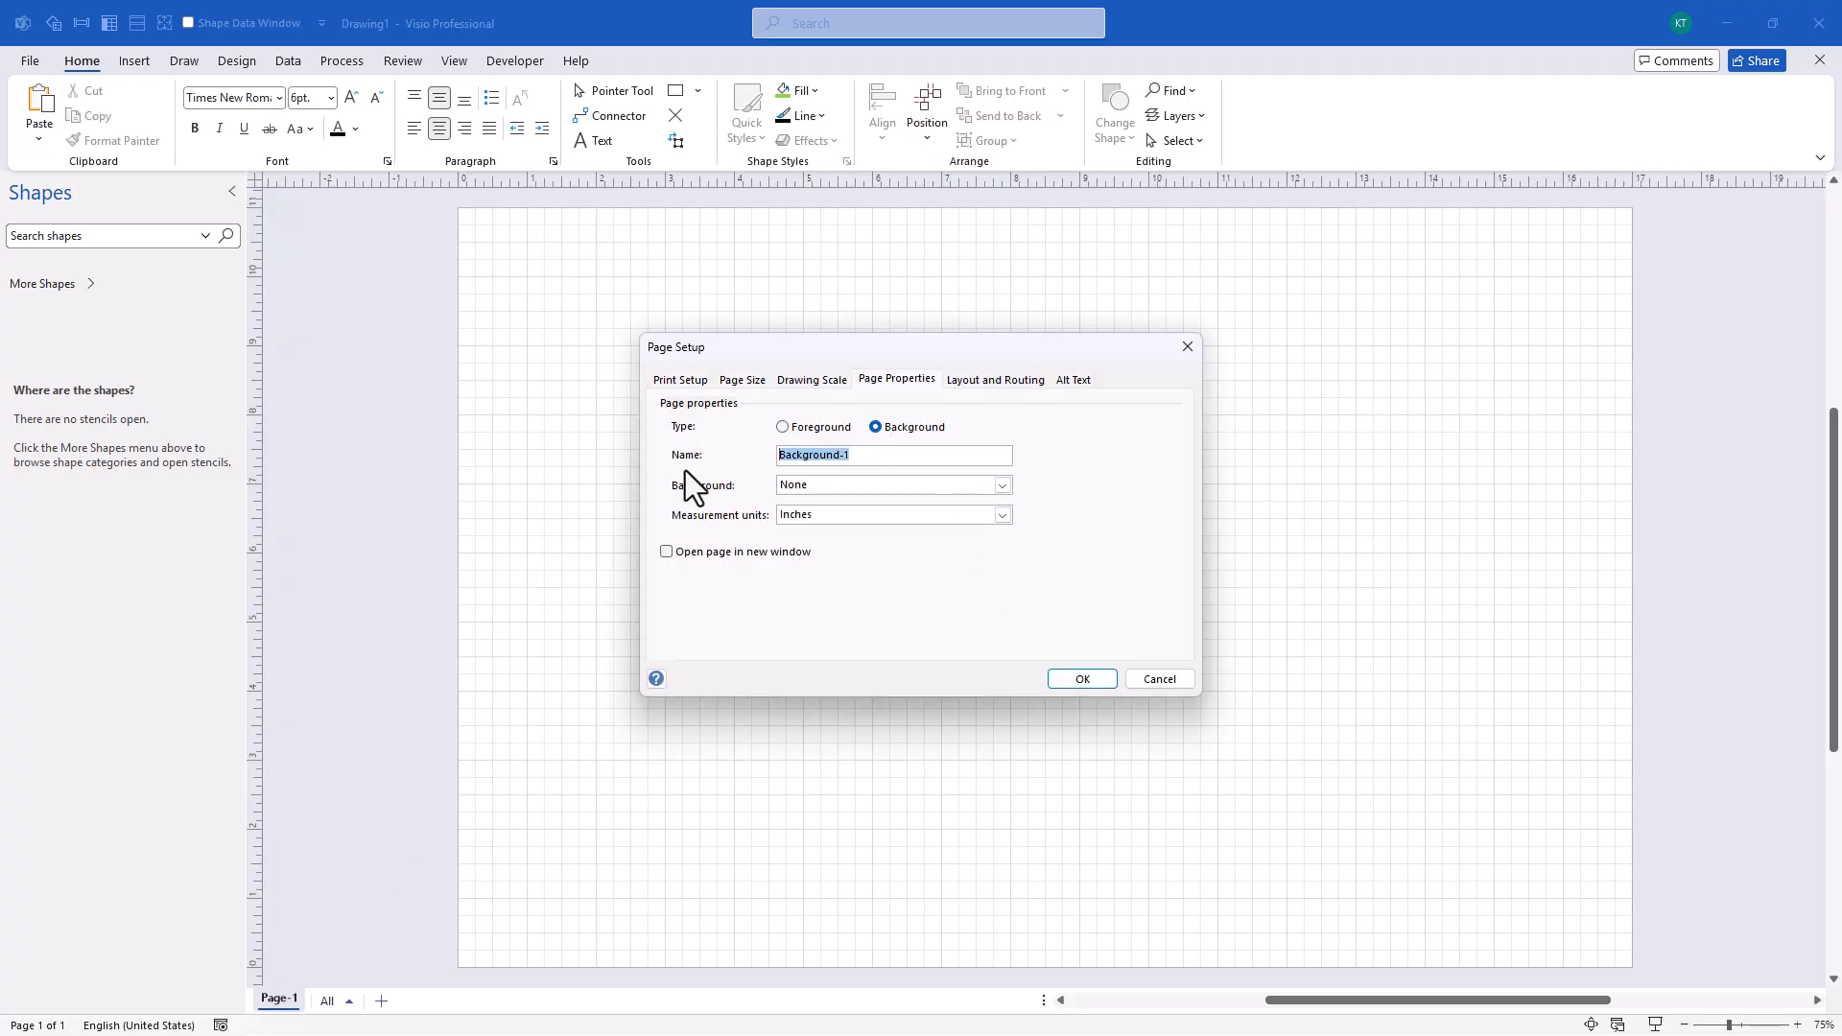
pyautogui.write('B1')
pyautogui.click(1099, 680)
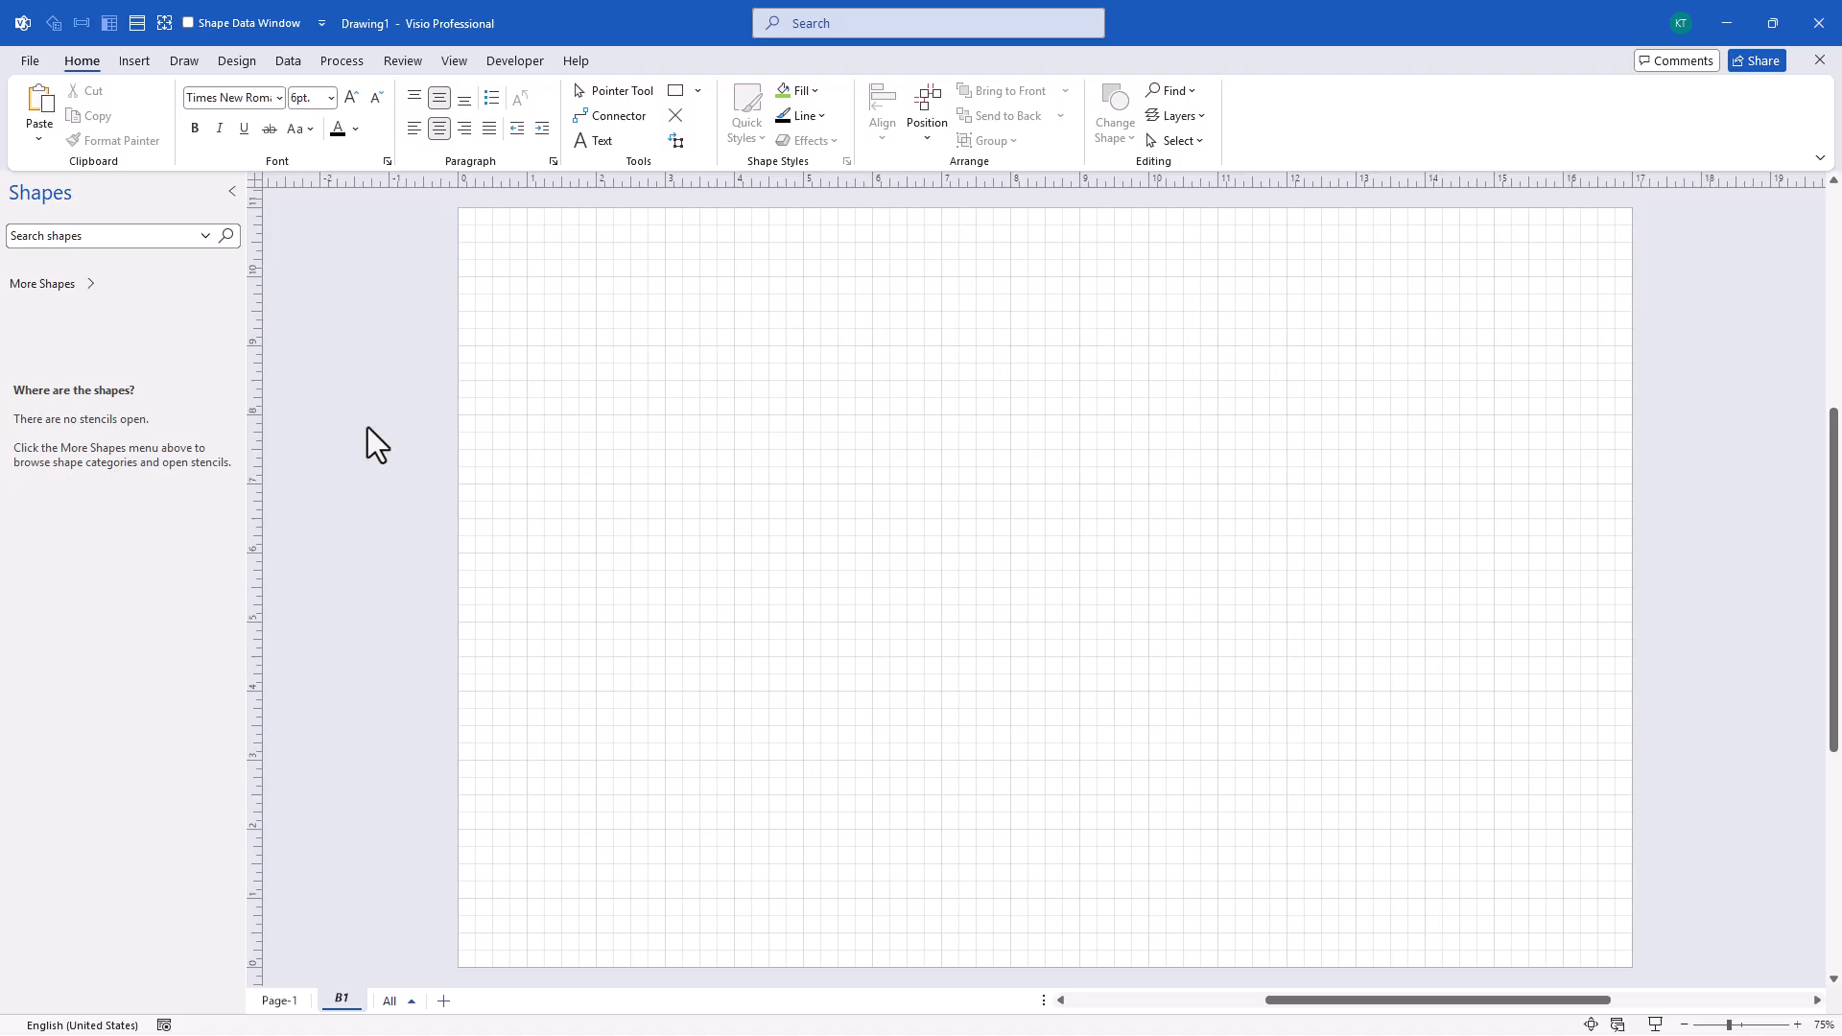
# Open the Title Blocks stencil from the Visio Extras shape category.
pyautogui.click(94, 282)
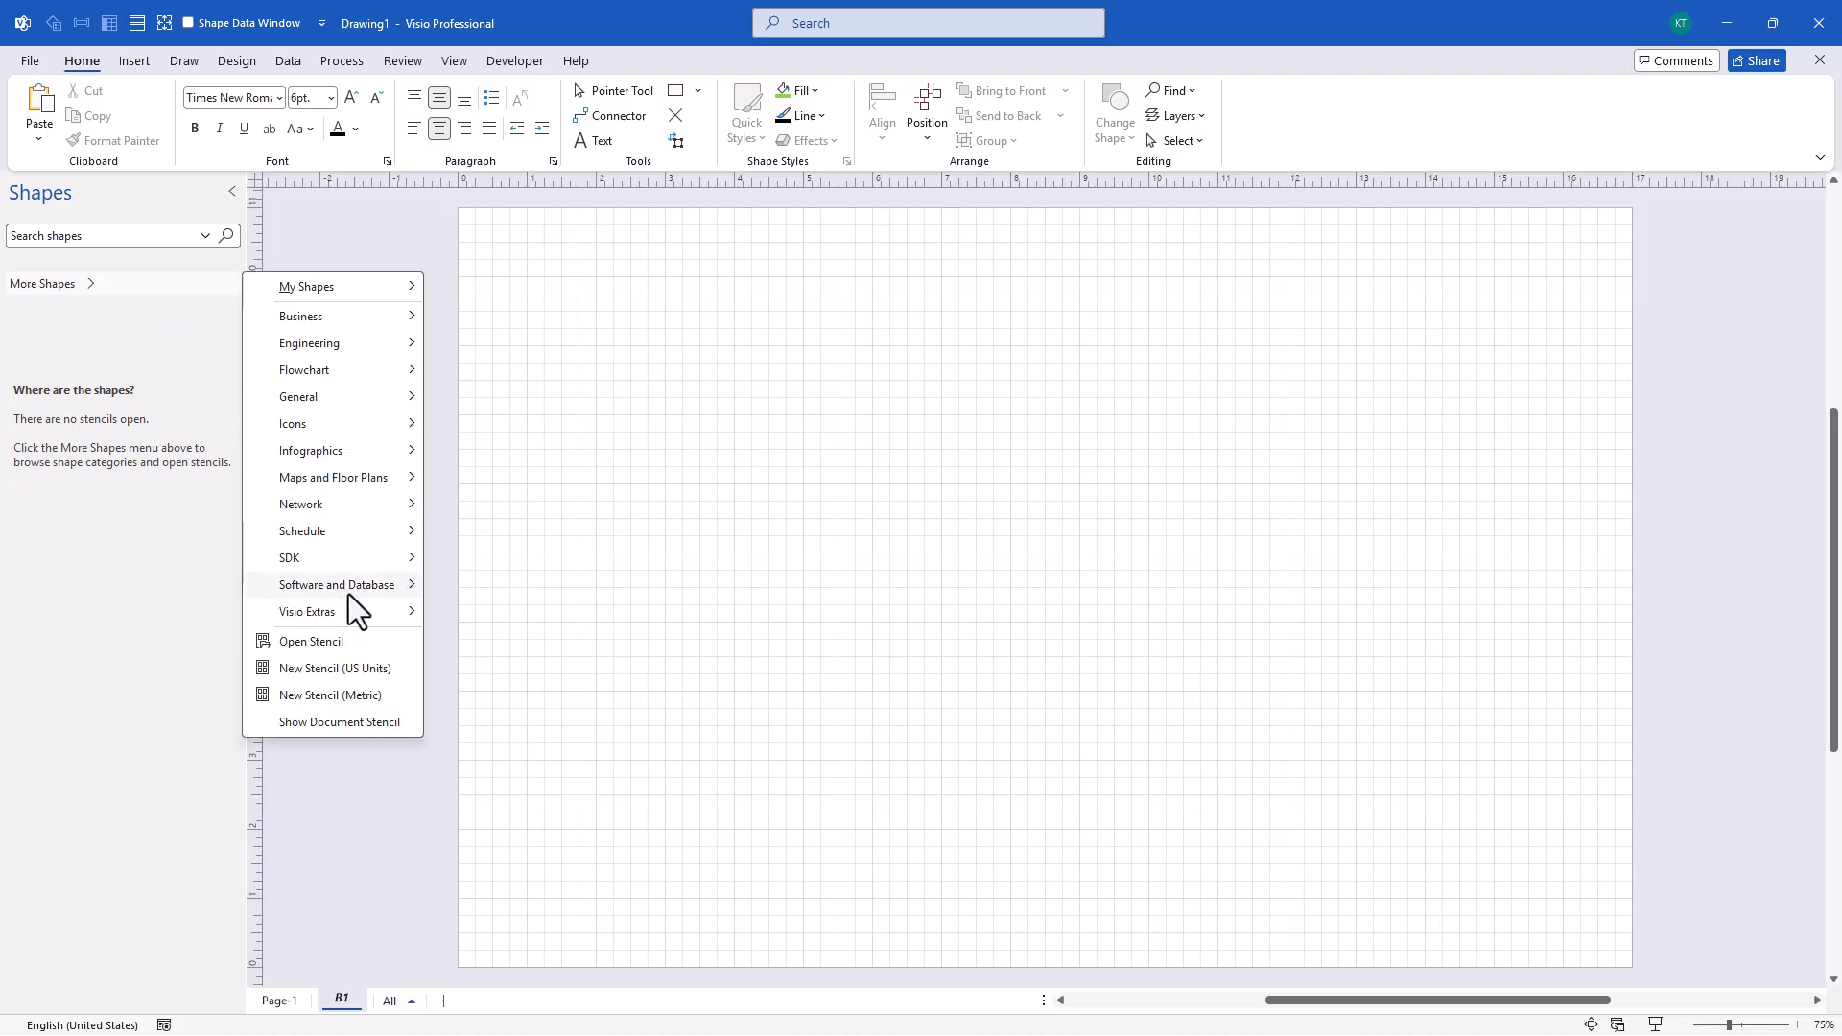
pyautogui.moveTo(364, 608)
pyautogui.click(572, 964)
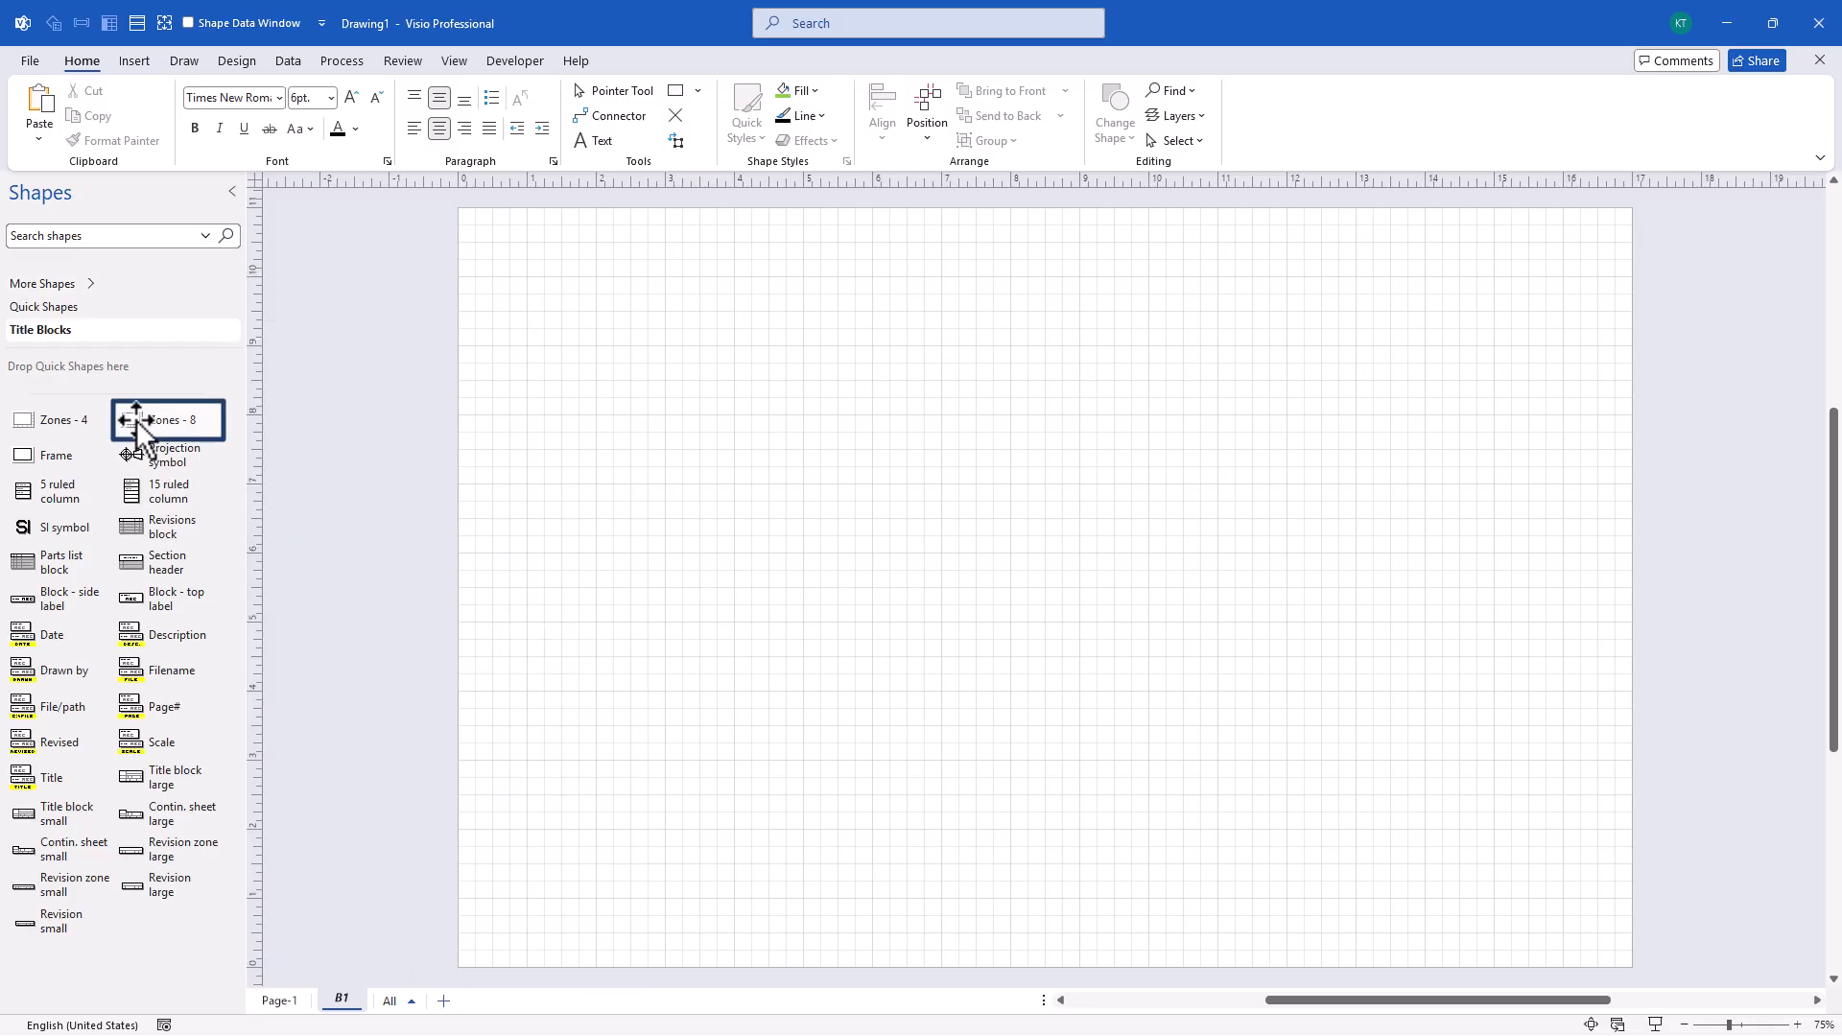
# Place the Zones - 8 shape on background page B1 and narrow its border strip.
pyautogui.moveTo(130, 422); pyautogui.dragTo(1010, 561)
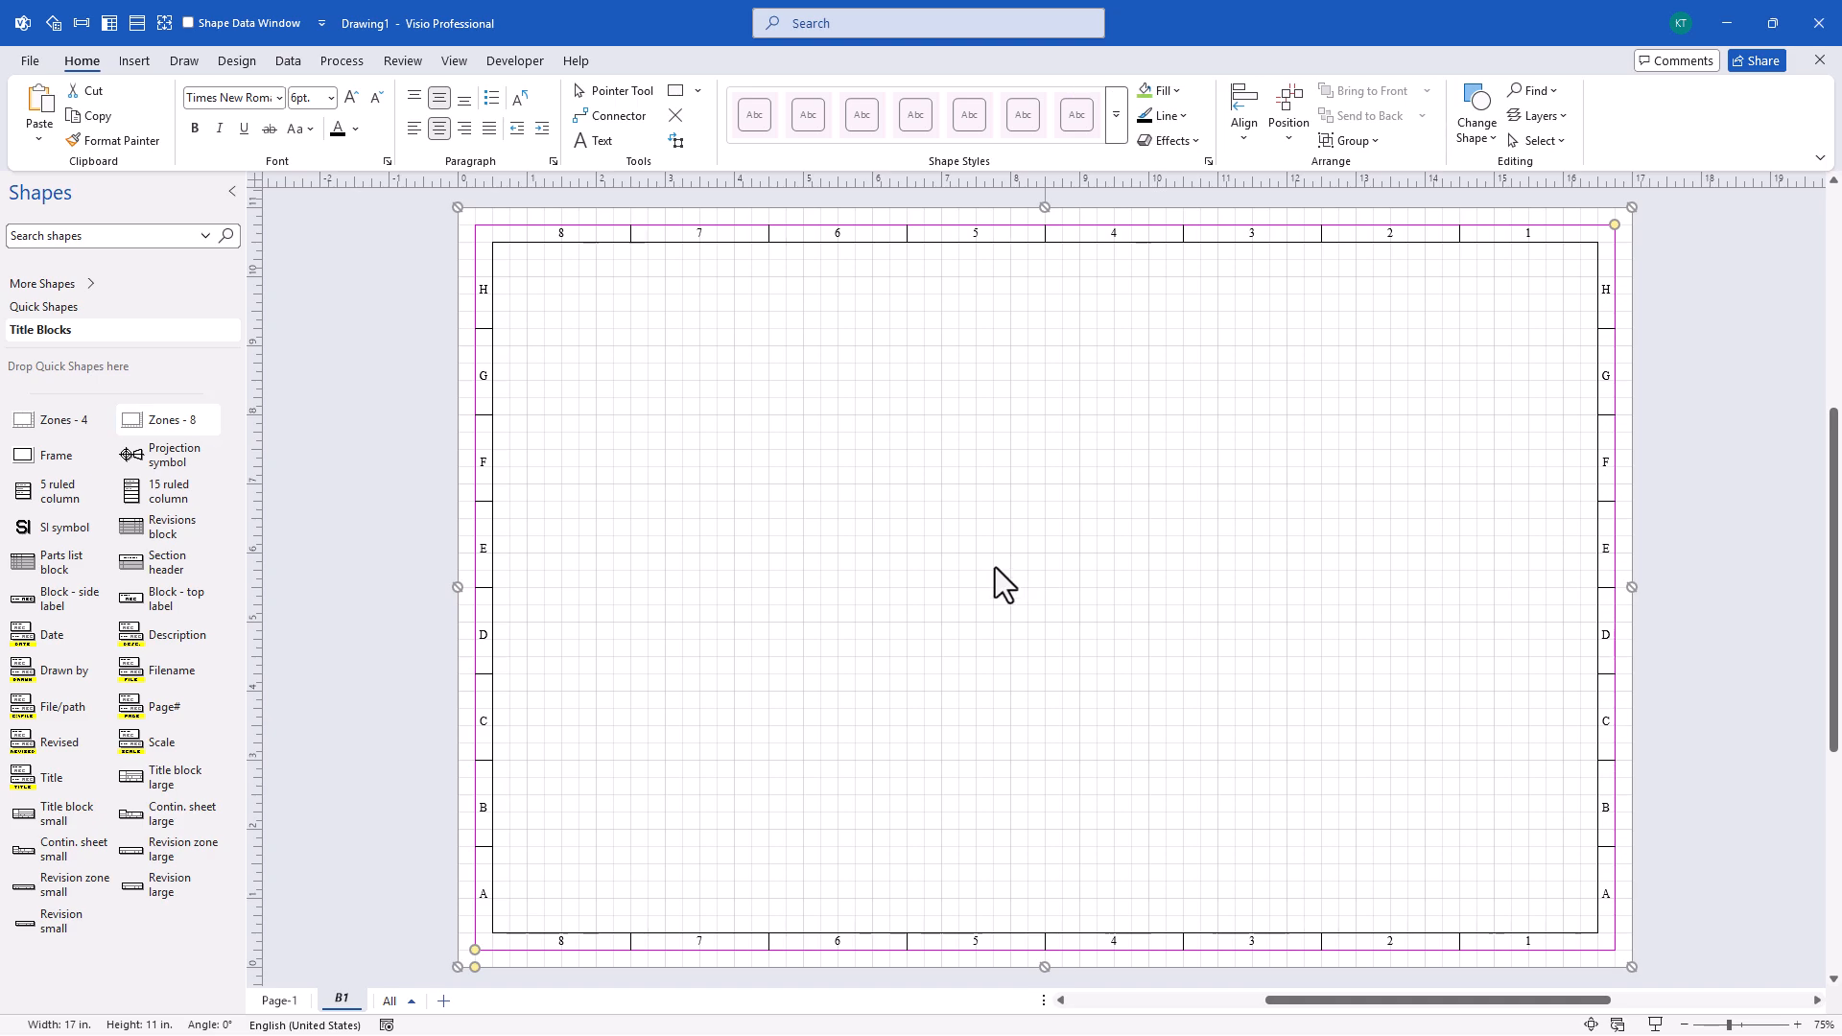
pyautogui.keyDown('ctrl'); pyautogui.scroll(2, 490, 967); pyautogui.keyUp('ctrl')
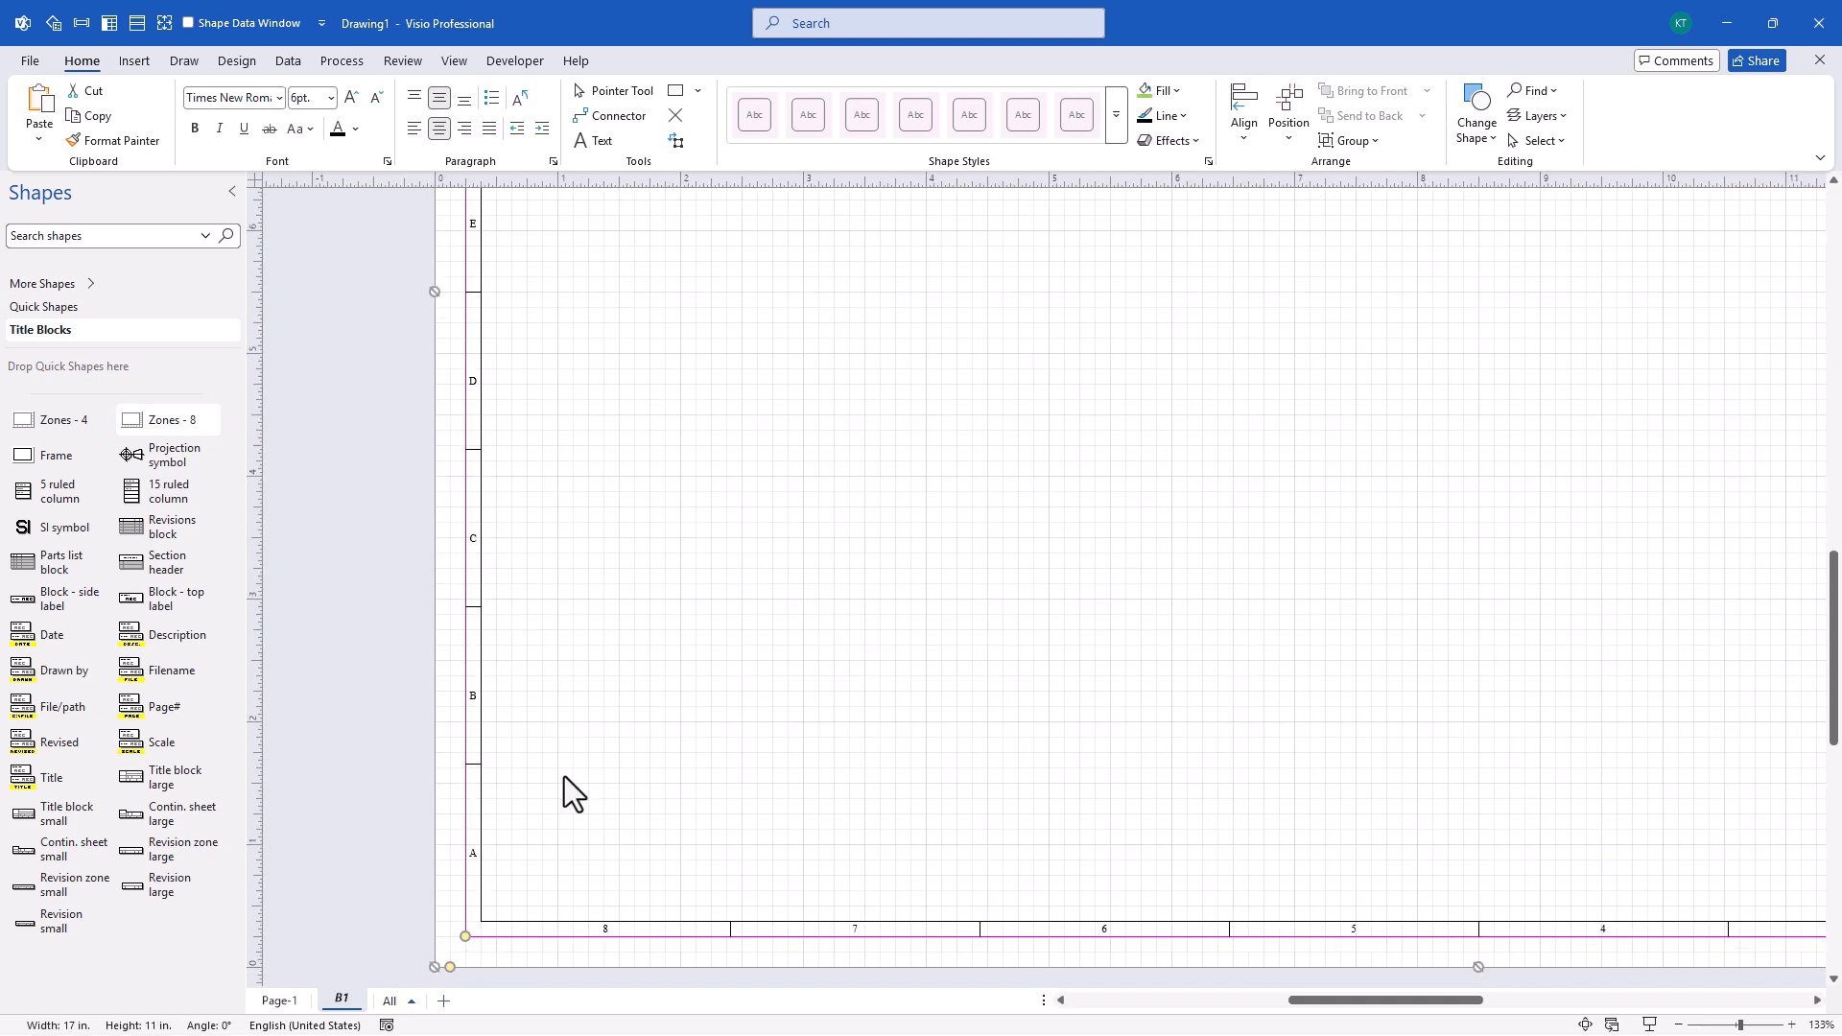
pyautogui.hotkey('ctrl', 'shift', 'w')
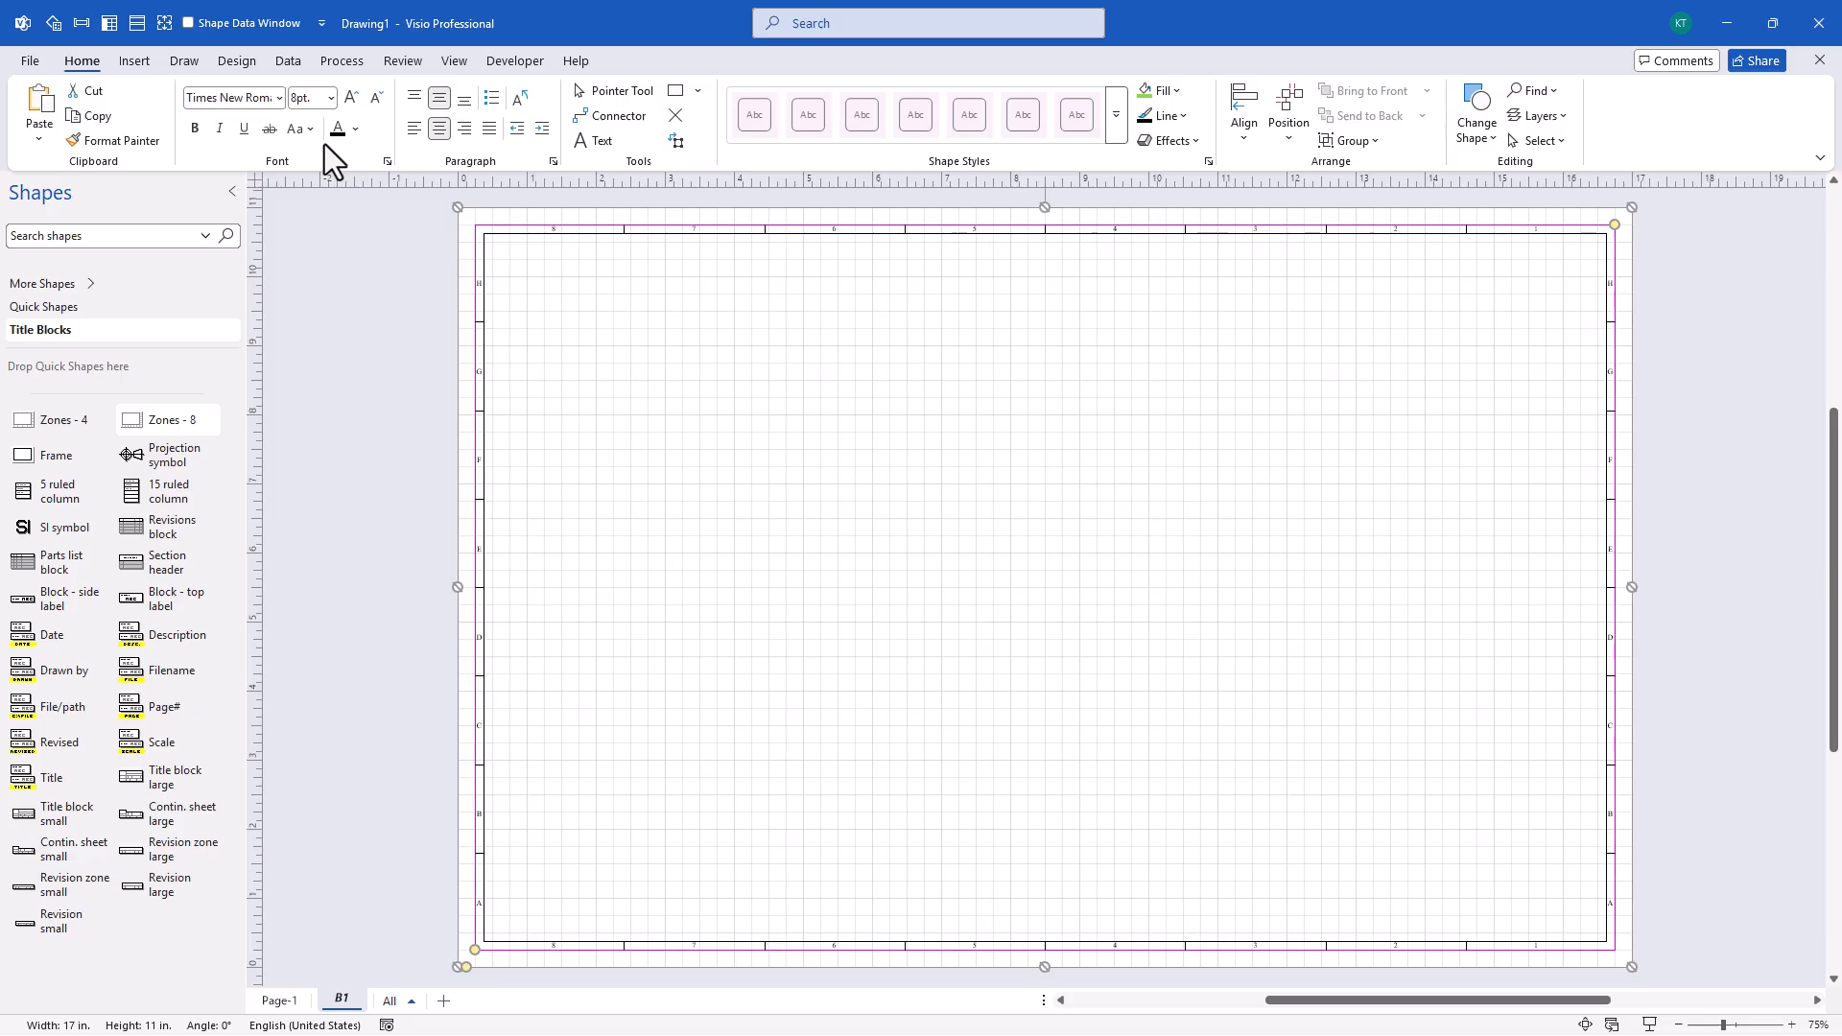
# Add the Frame shape from the Title Blocks stencil around the zone border on page B1.
pyautogui.moveTo(23, 457); pyautogui.dragTo(1072, 555)
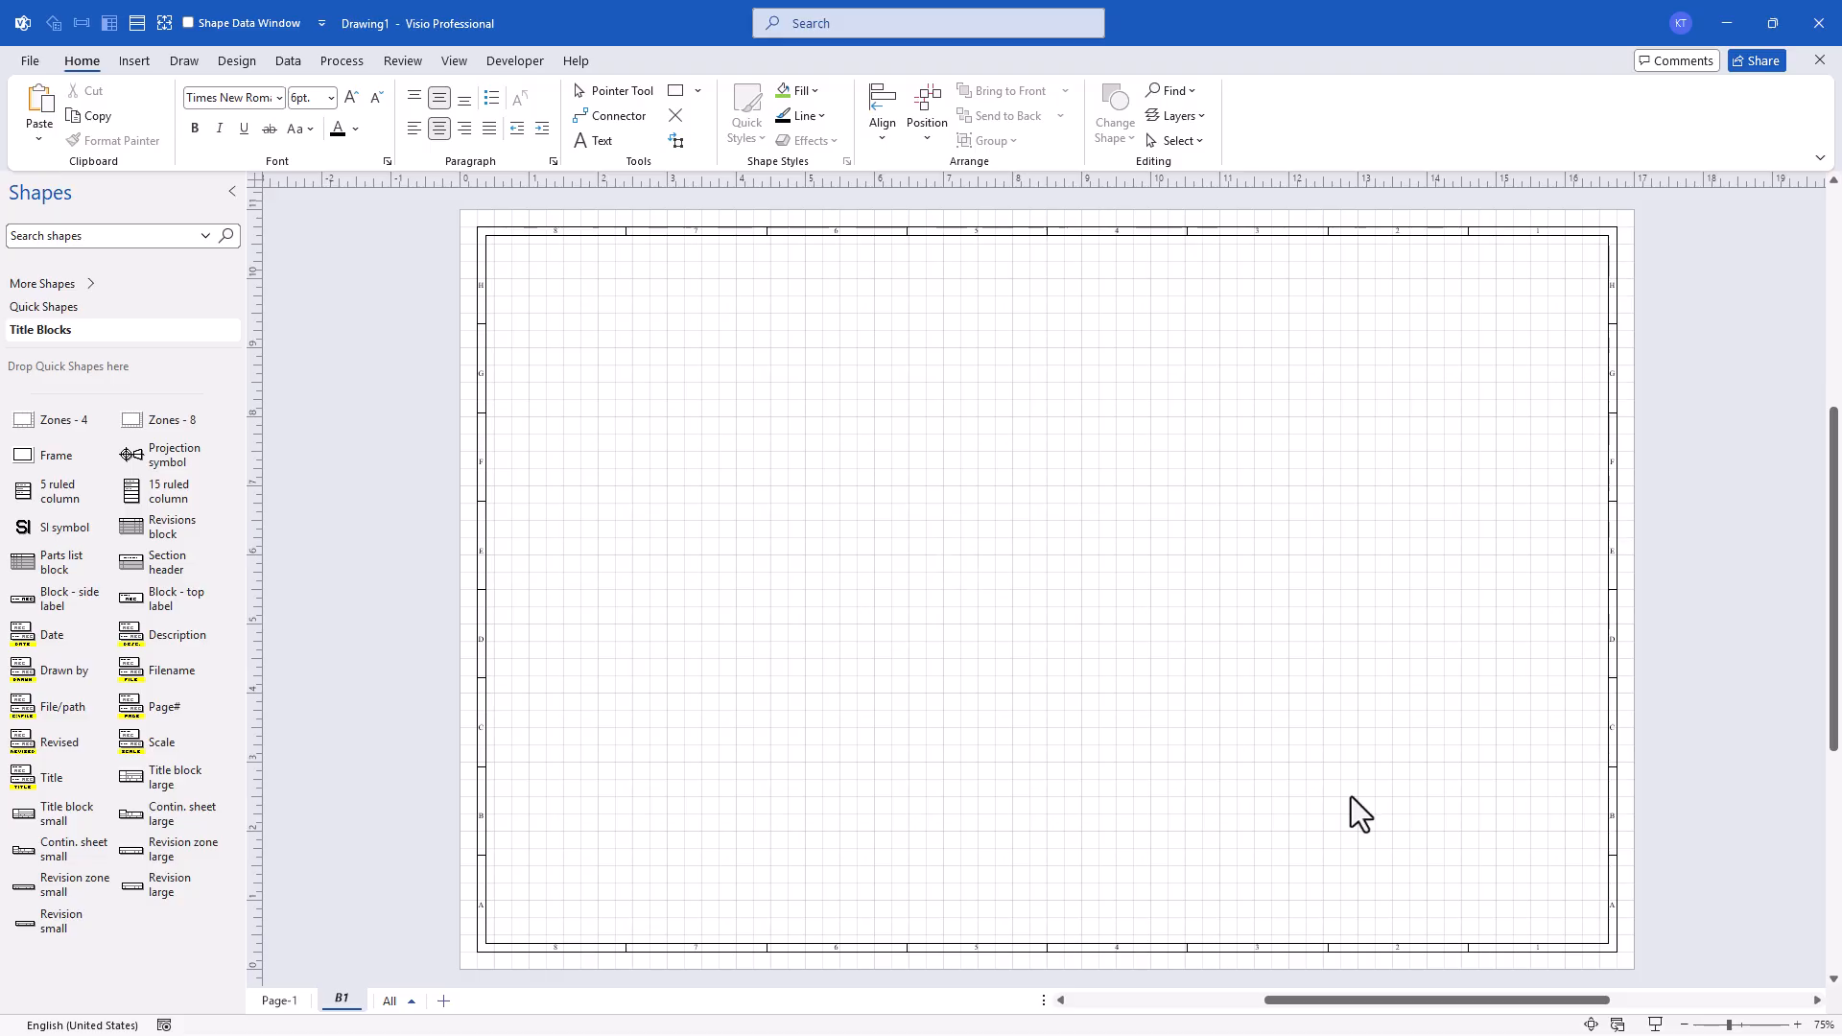
pyautogui.scroll(5, 1602, 931)
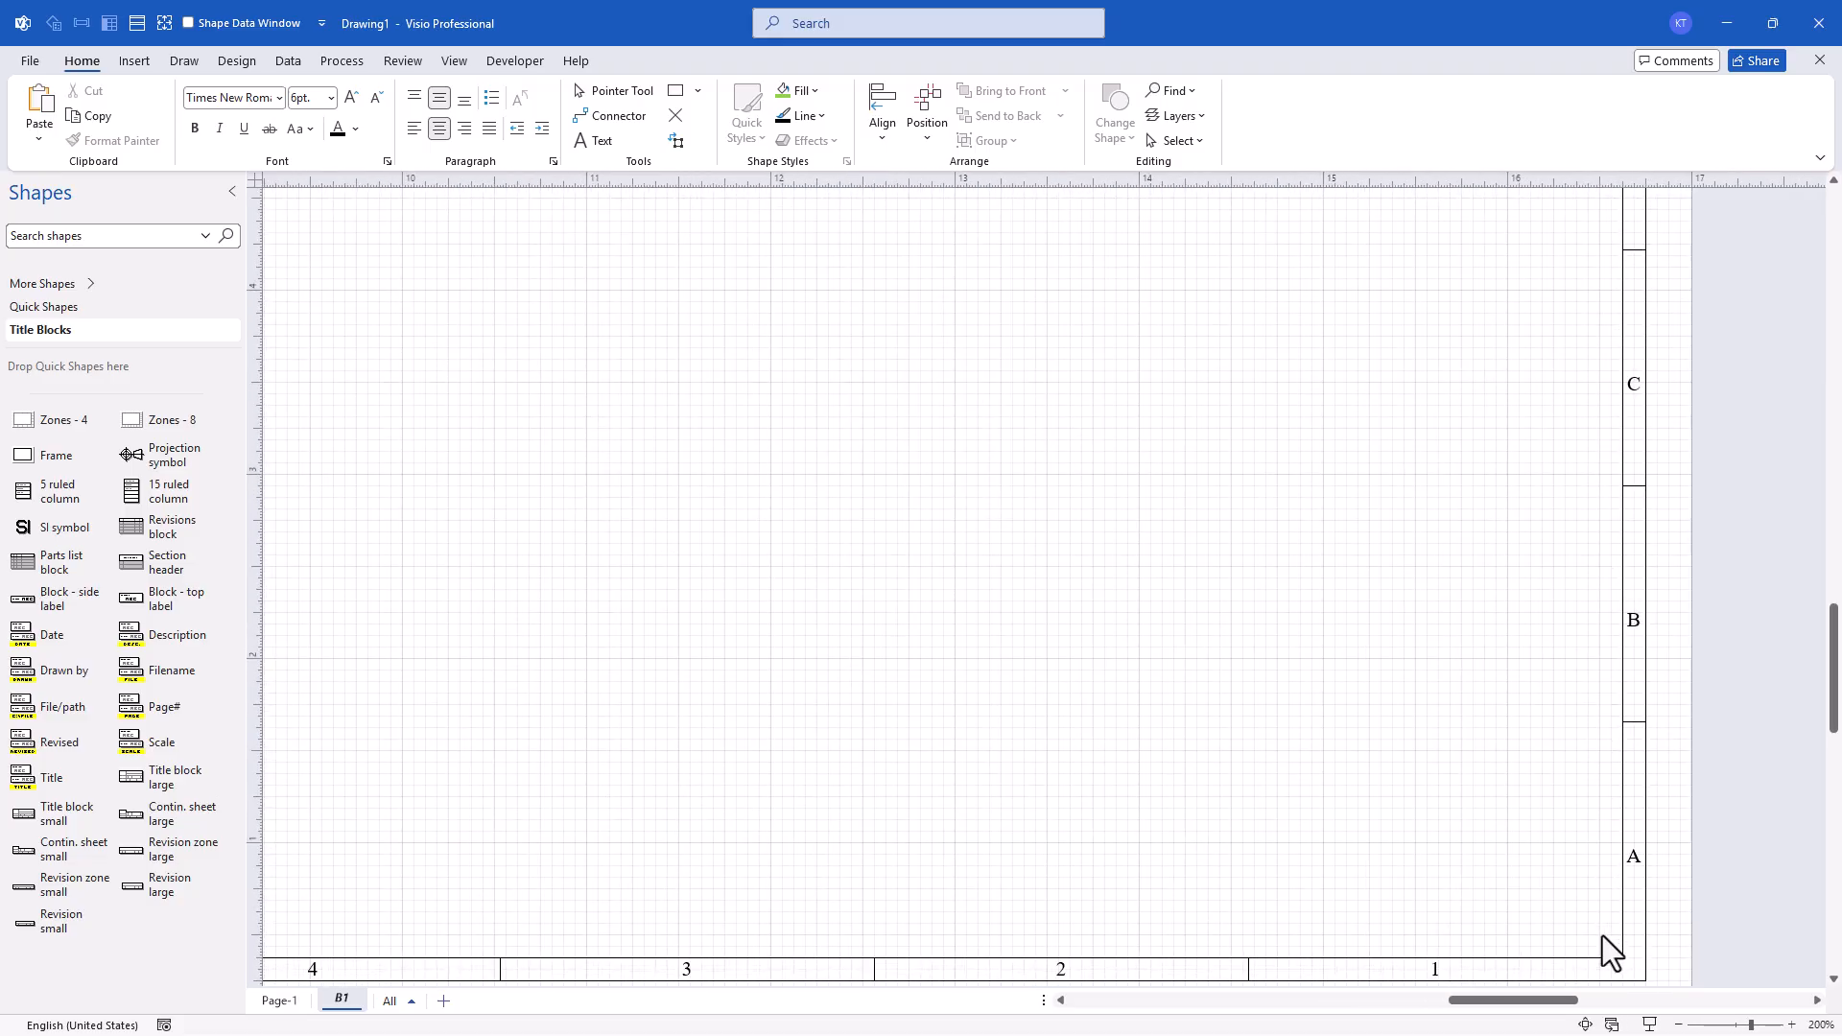
pyautogui.scroll(-2, 1602, 935)
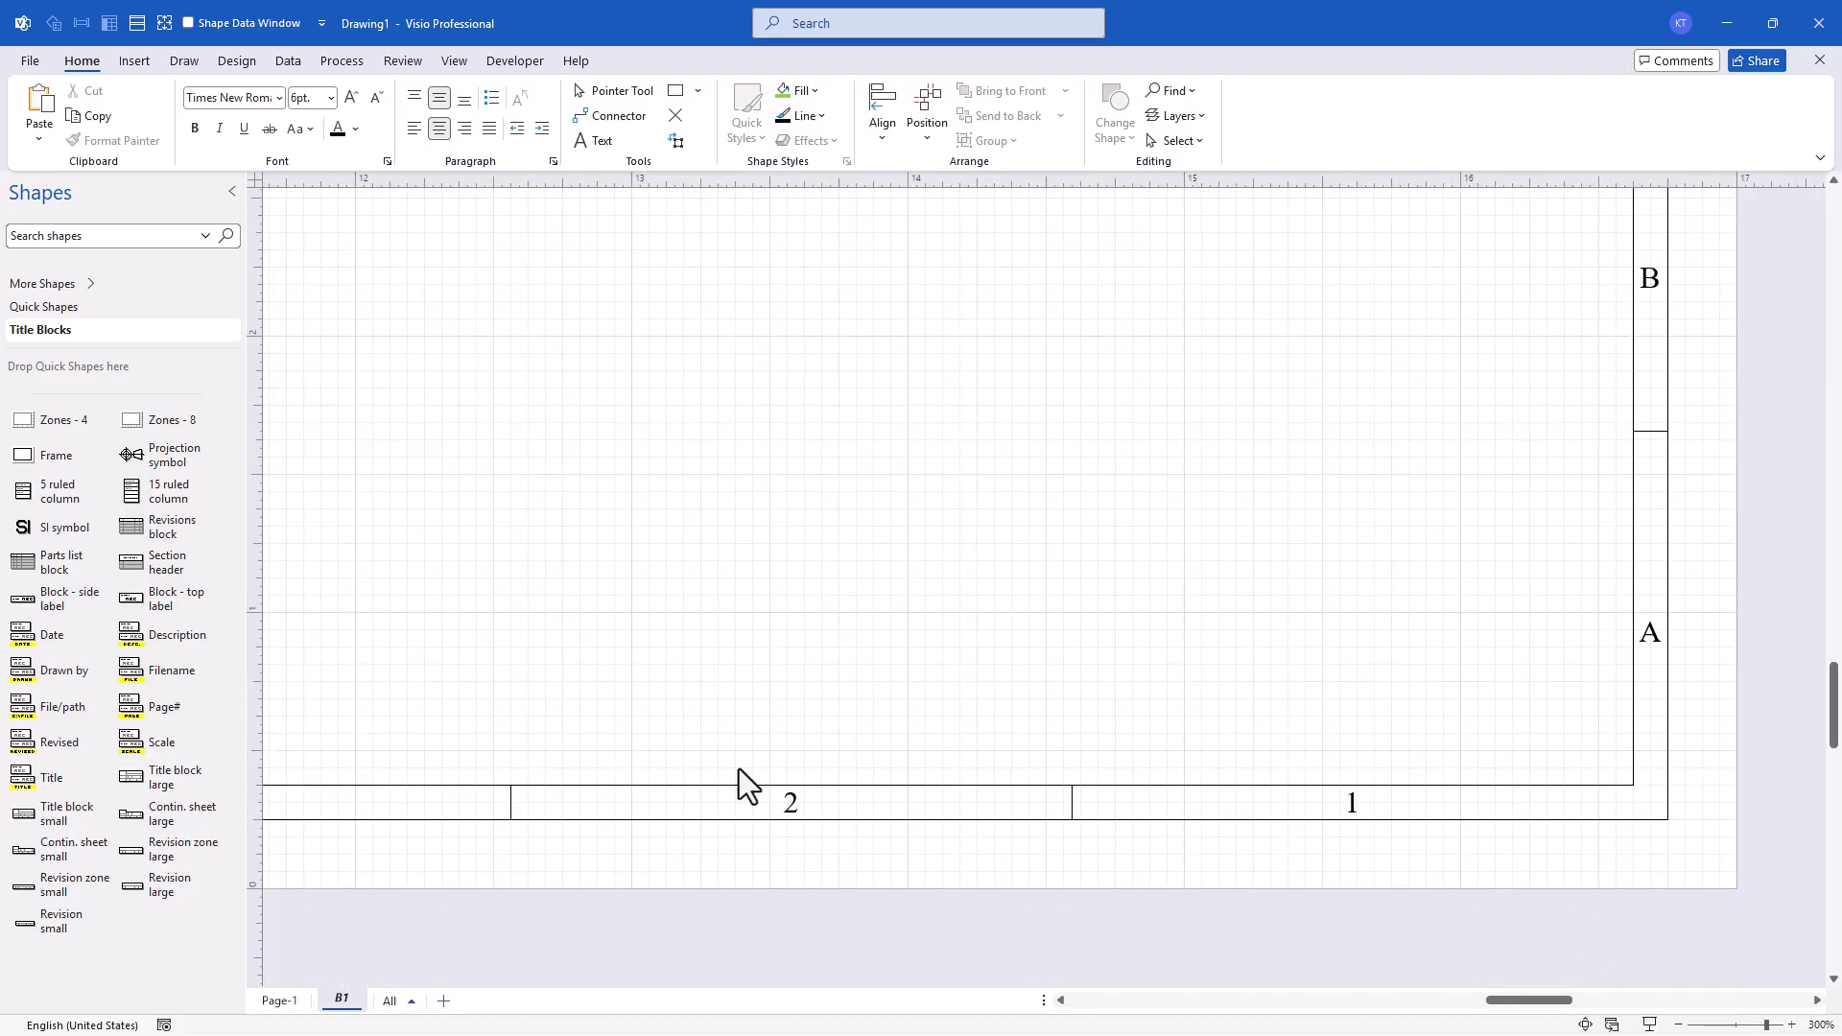
# Place a Block - side label shape on page B1 and reduce the line width of the Block style.
pyautogui.moveTo(29, 598); pyautogui.dragTo(1195, 637)
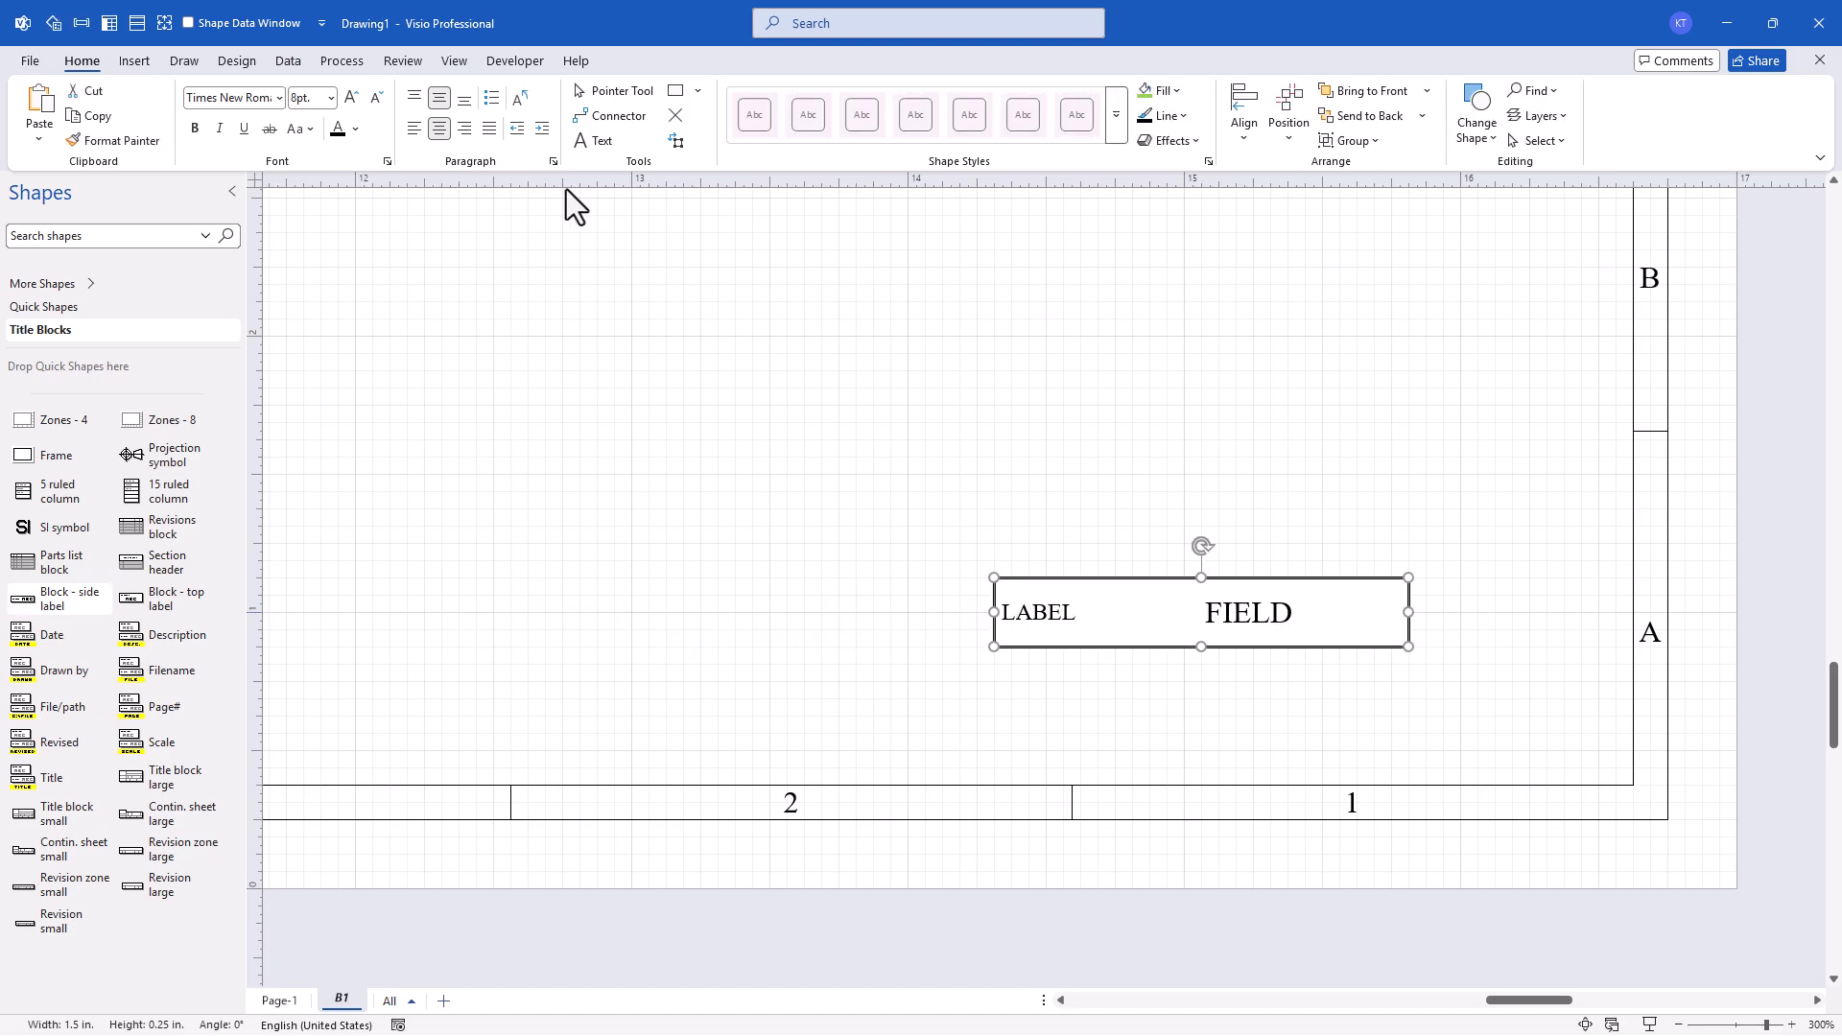
pyautogui.click(518, 61)
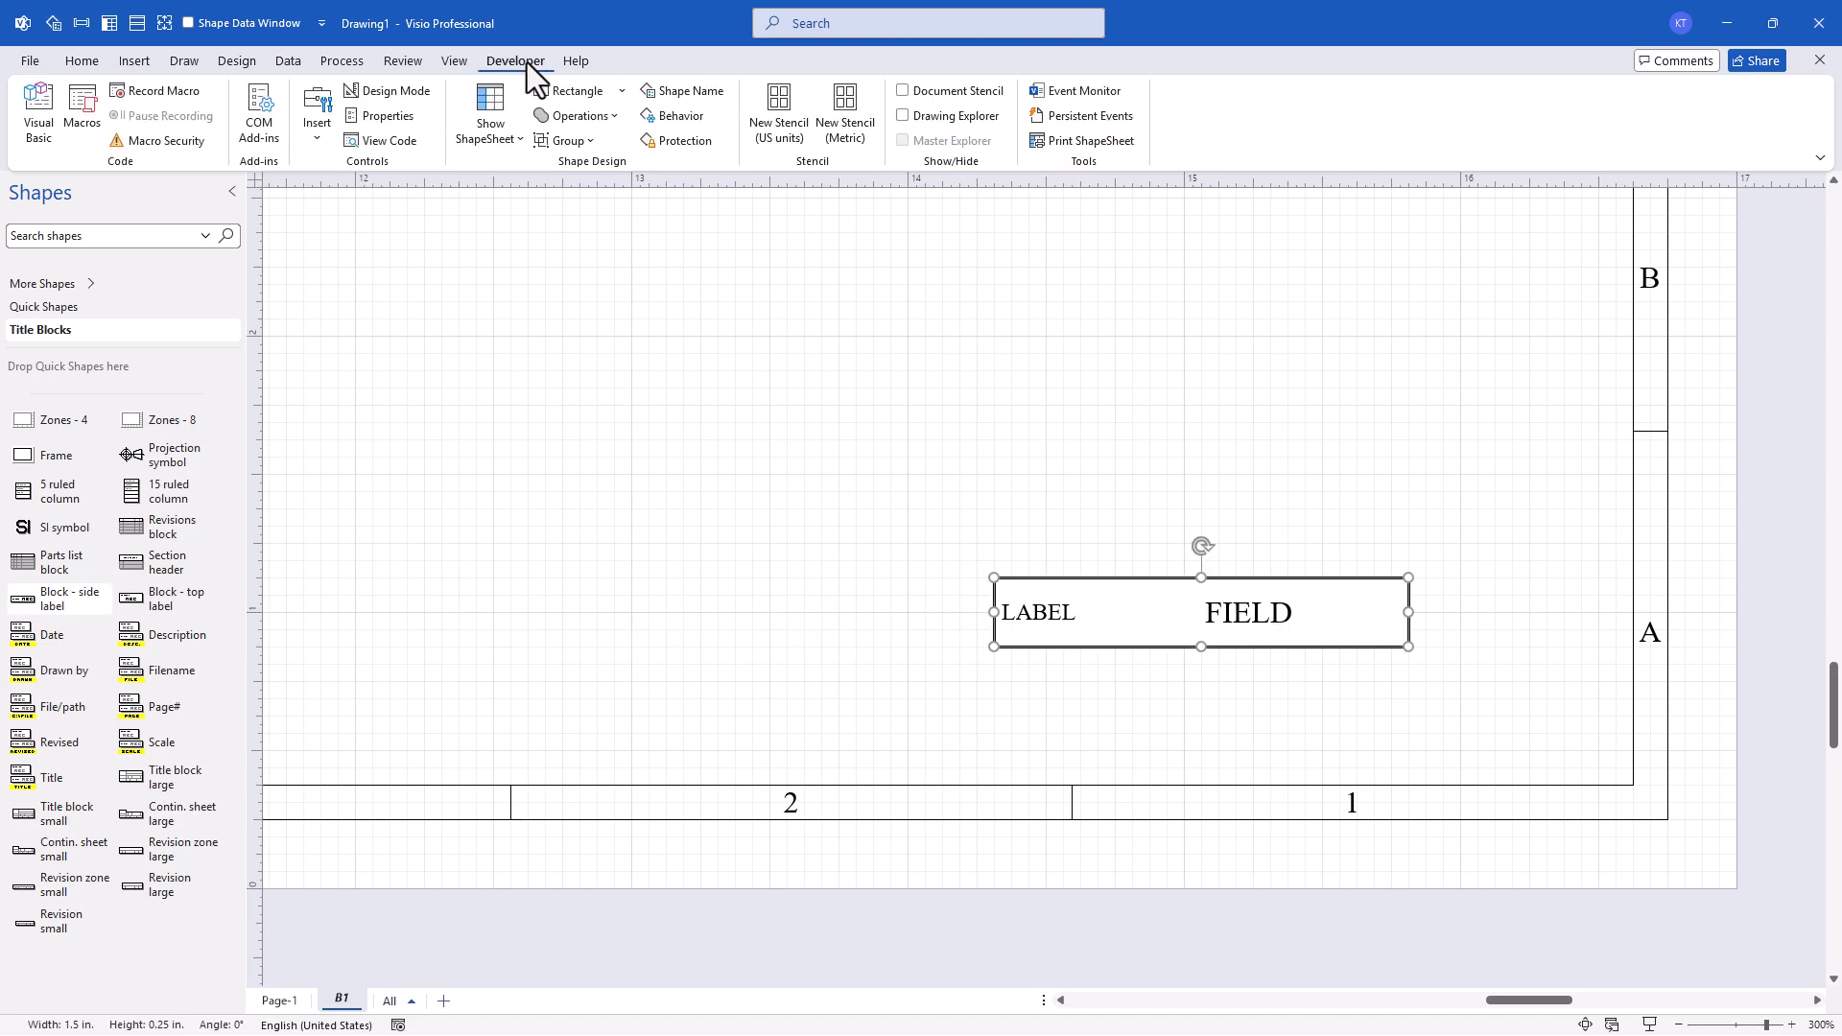
pyautogui.click(904, 115)
pyautogui.click(1659, 270)
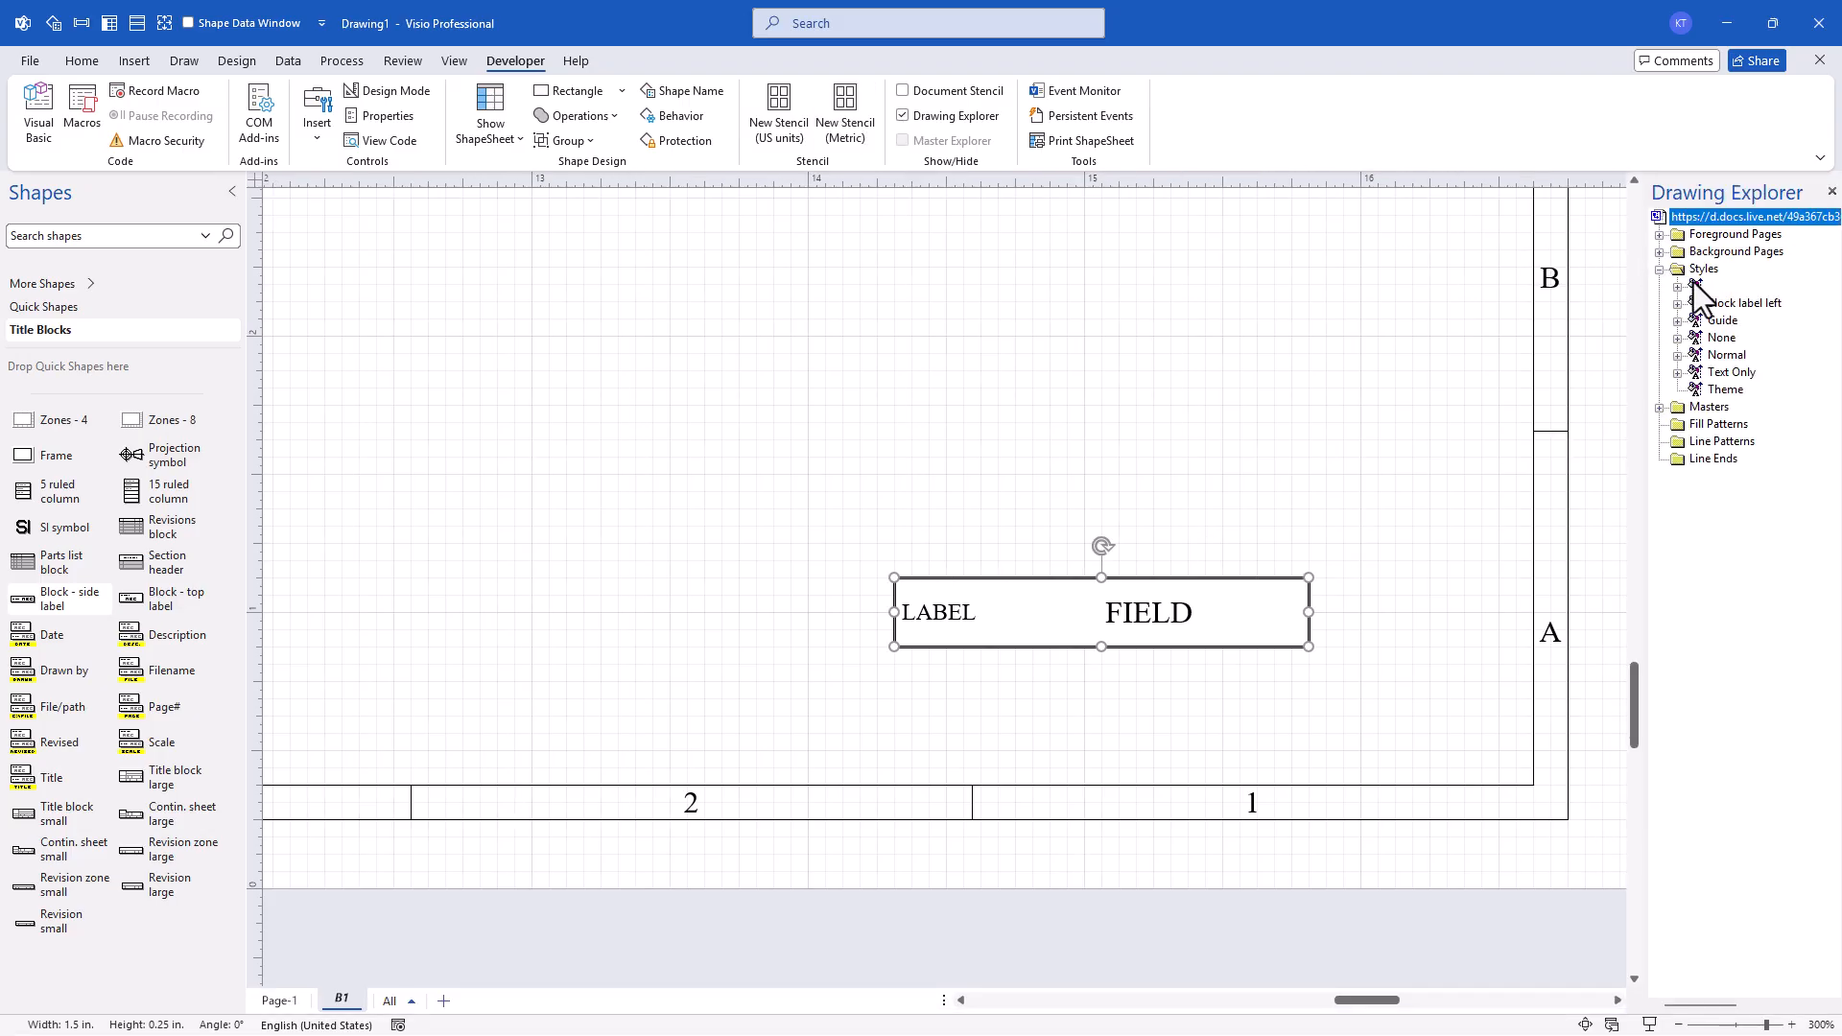
pyautogui.rightClick(1696, 287)
pyautogui.click(1702, 297)
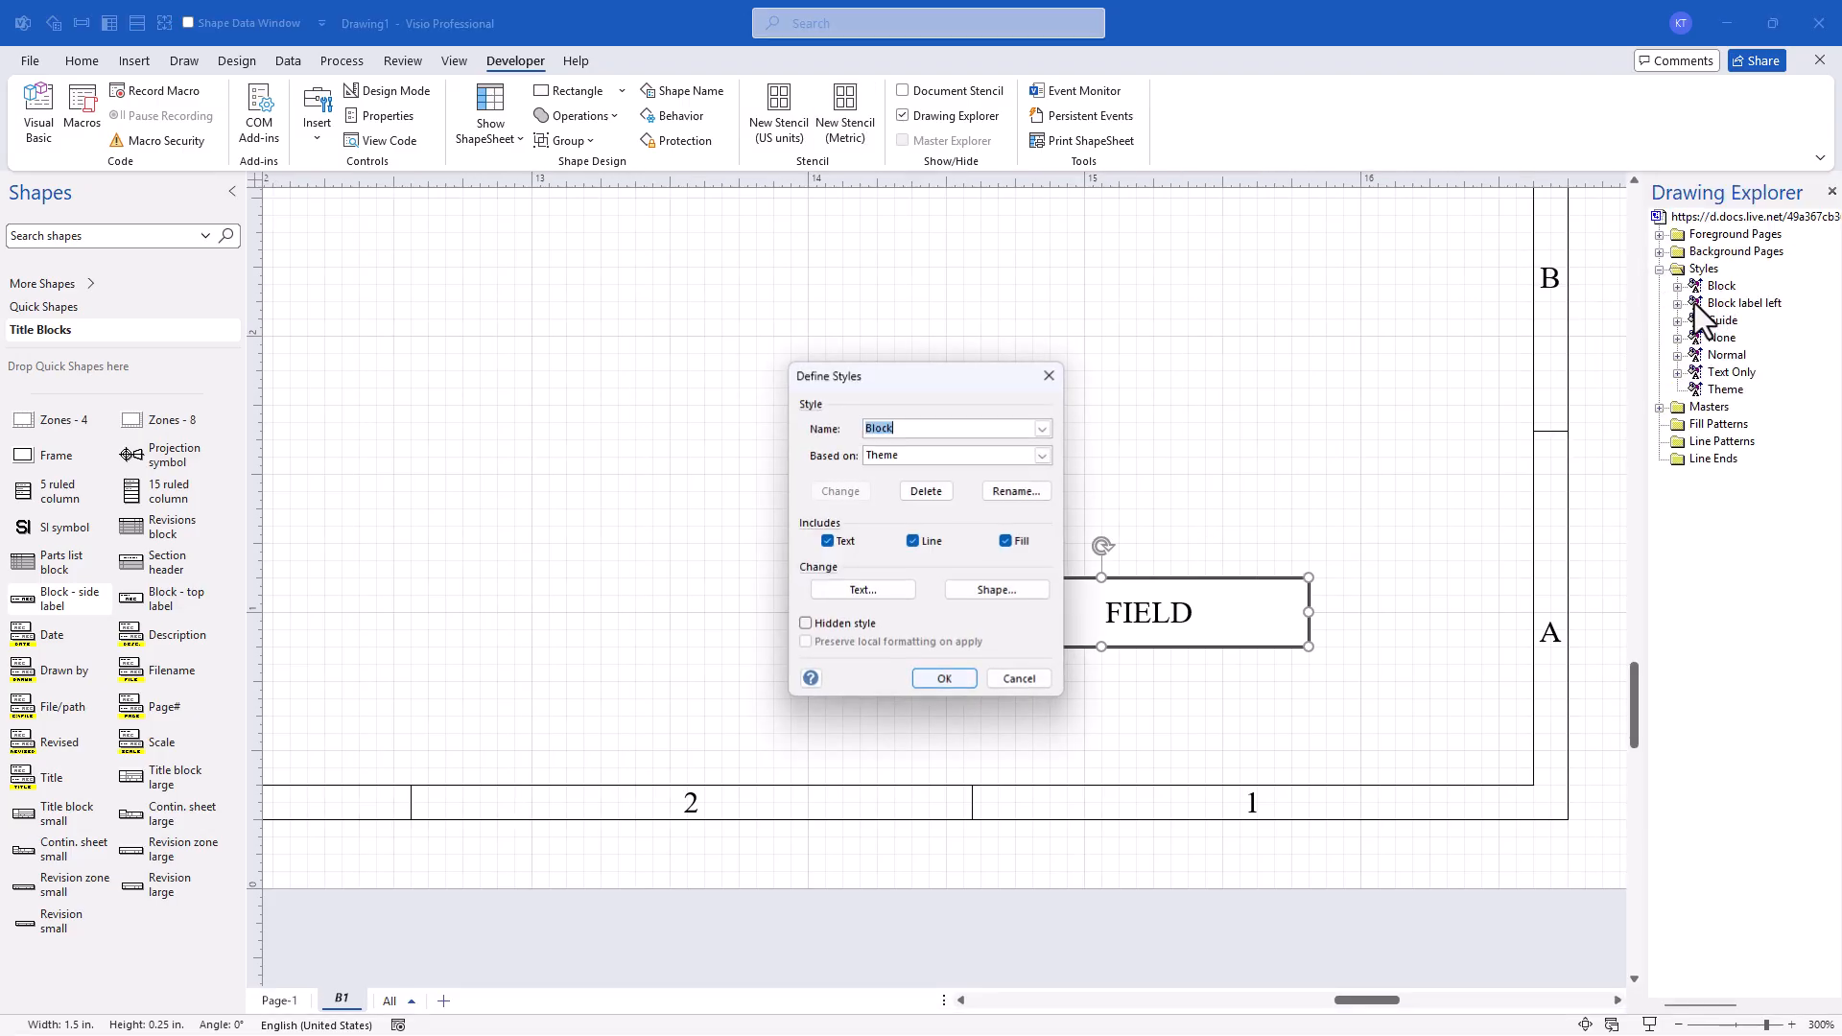
pyautogui.click(1040, 595)
pyautogui.click(783, 451)
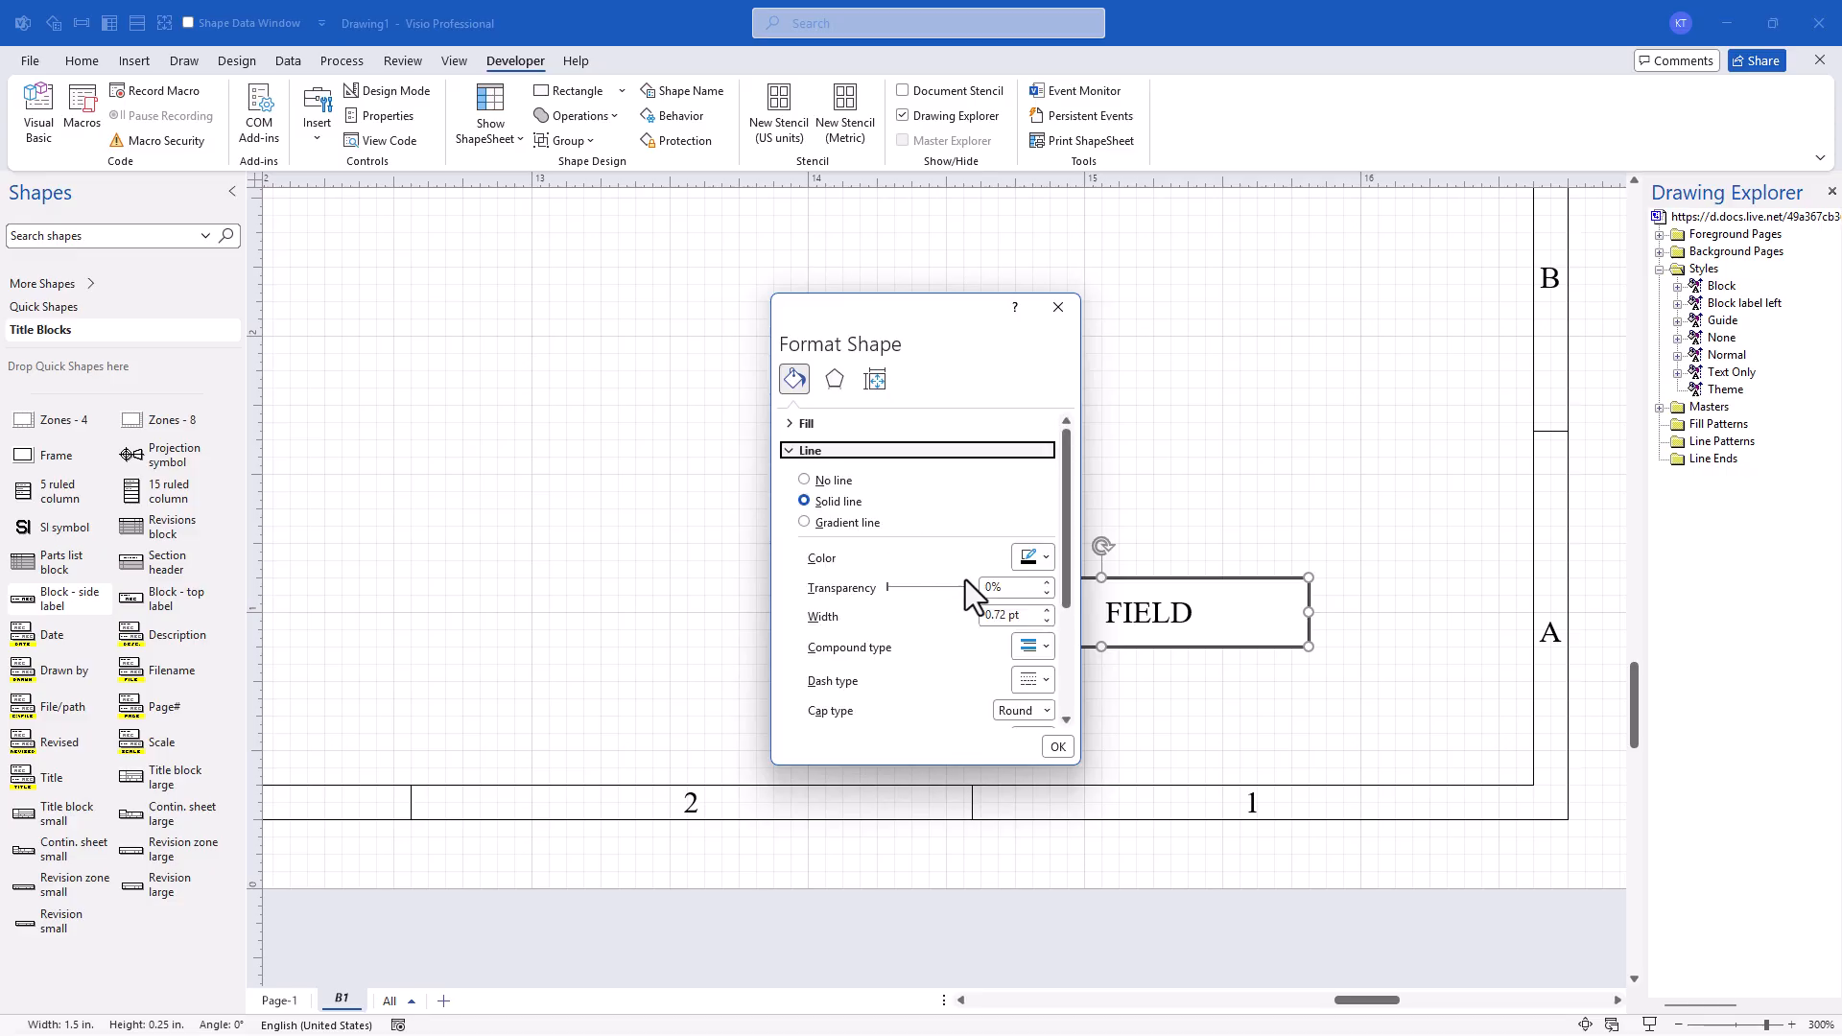
pyautogui.click(999, 614)
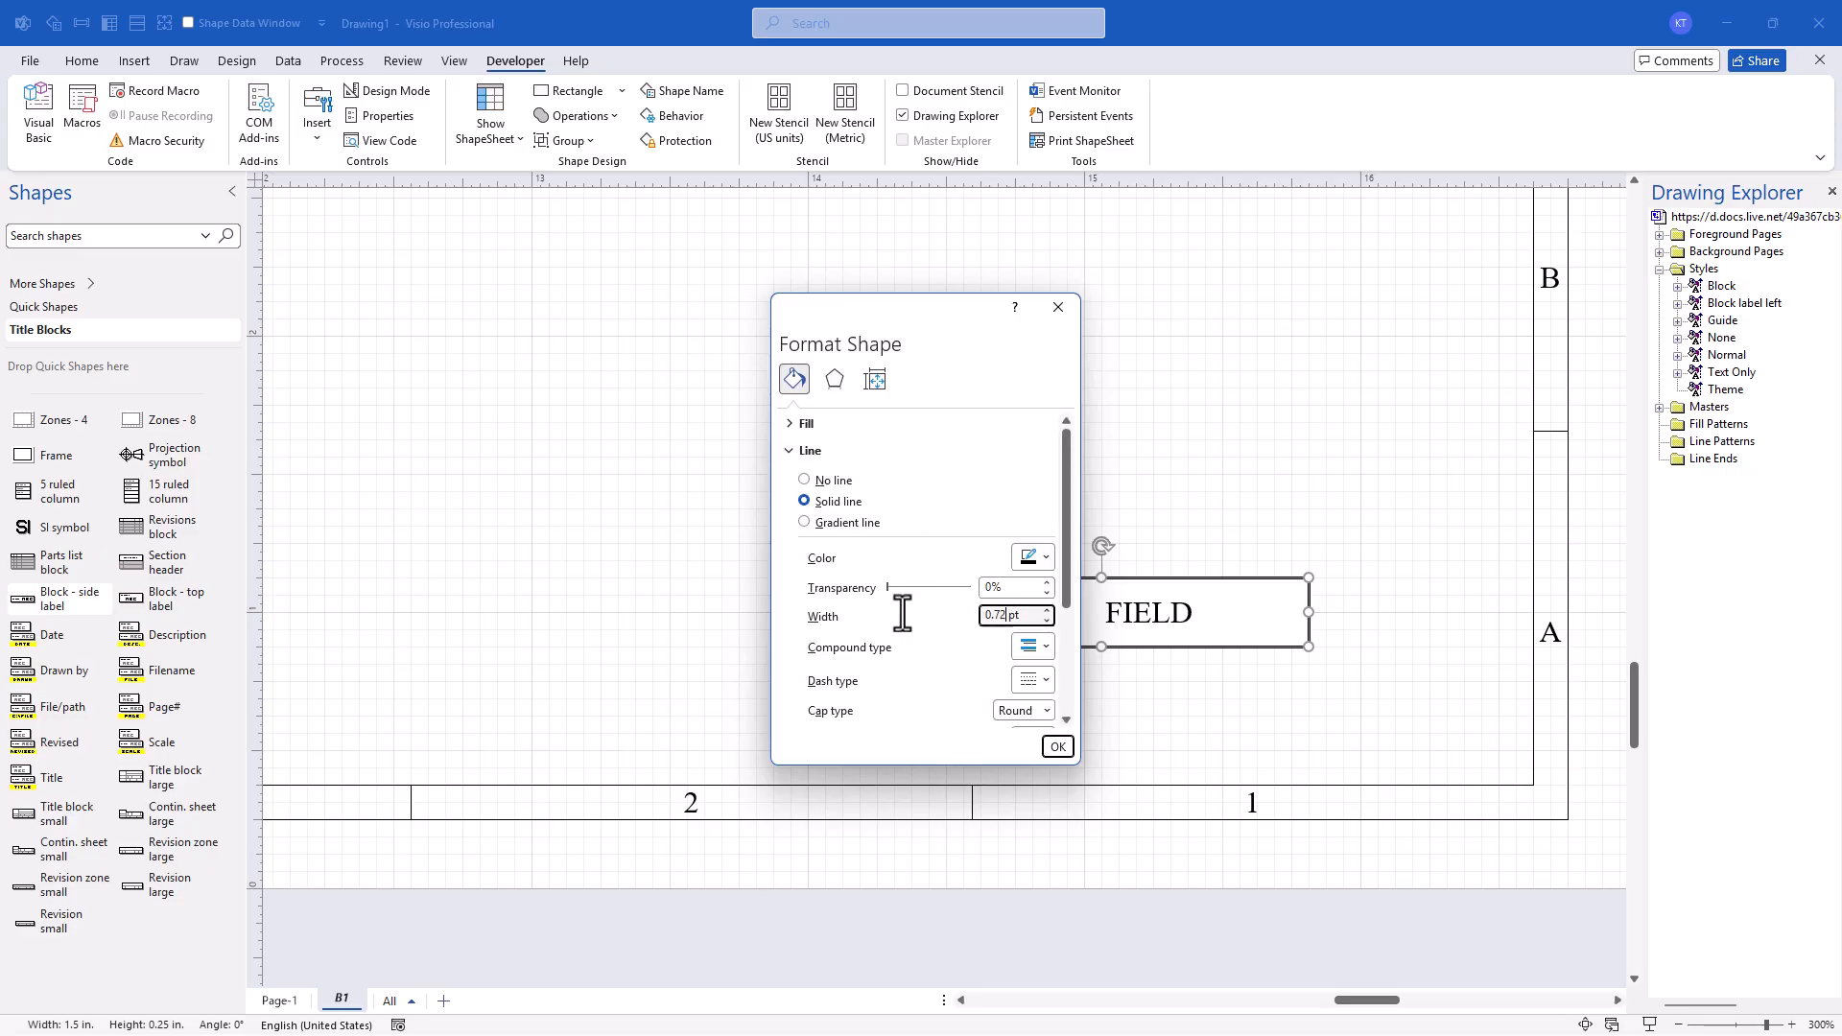
pyautogui.click(1056, 746)
pyautogui.click(944, 679)
pyautogui.click(1830, 192)
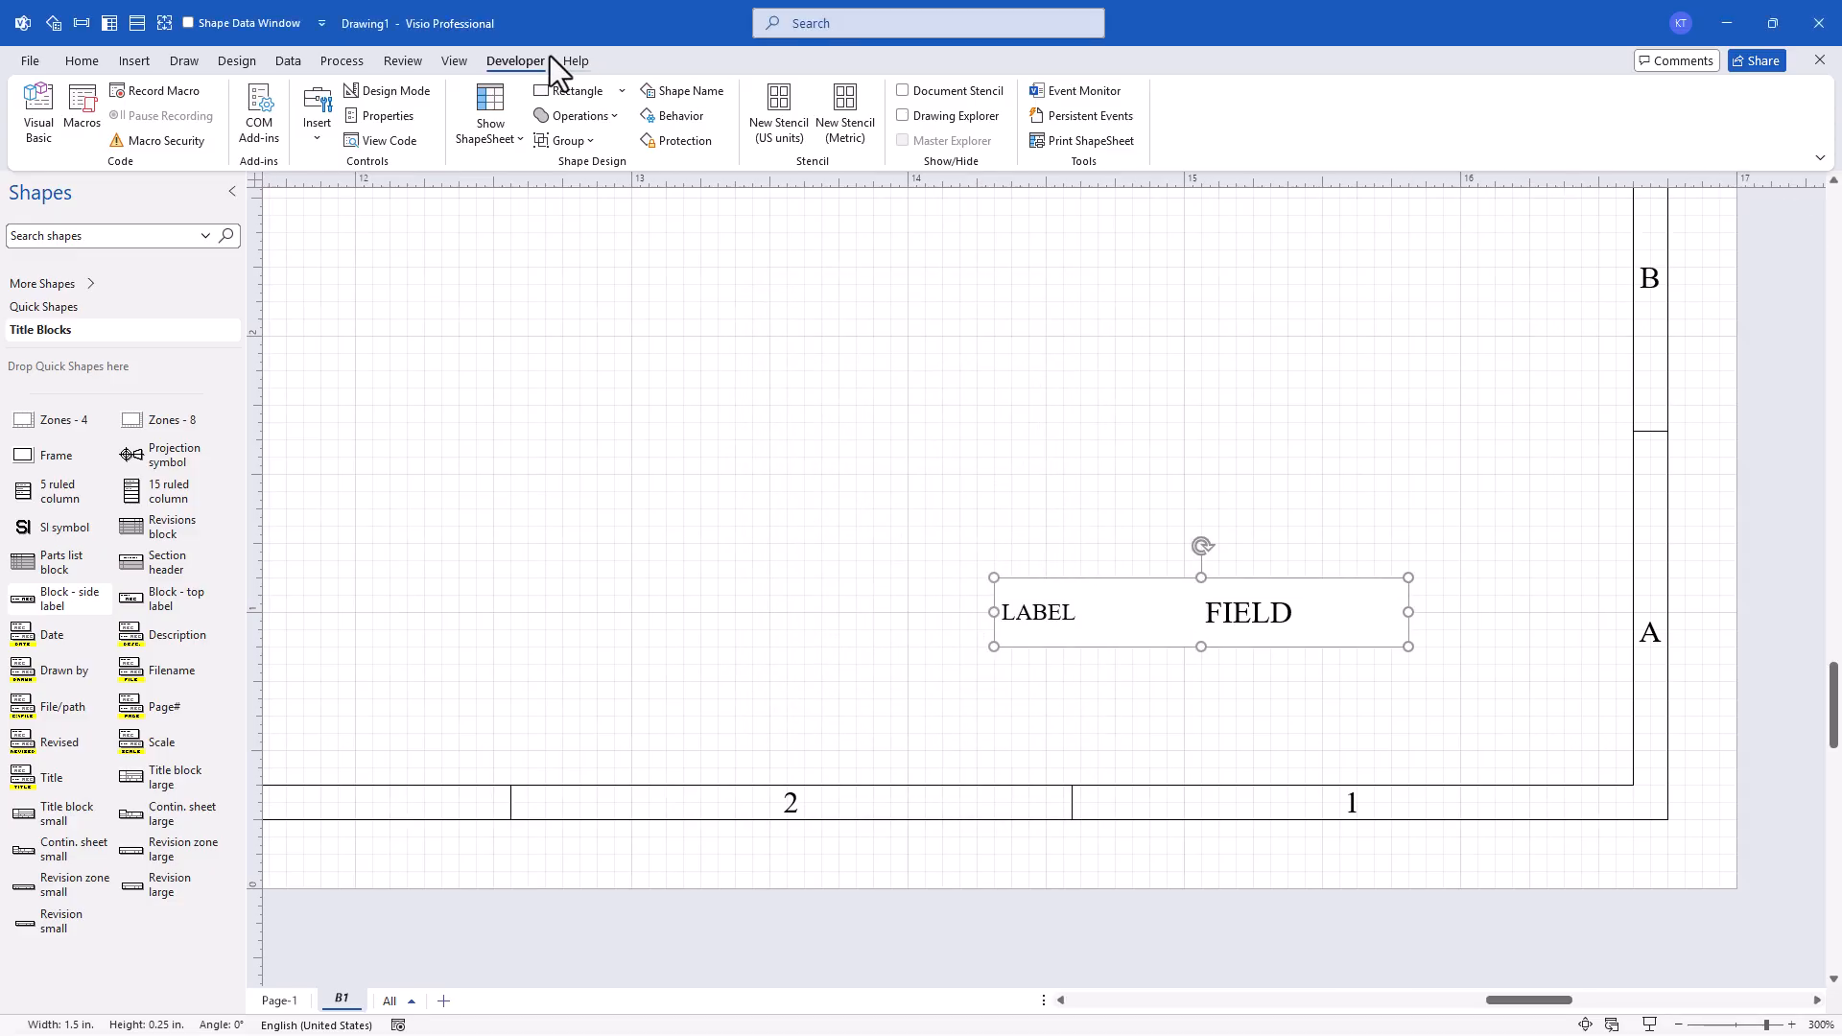
# Size the side label block to 0.875 in. wide and 0.125 in. high.
pyautogui.click(452, 61)
pyautogui.click(357, 136)
pyautogui.click(359, 251)
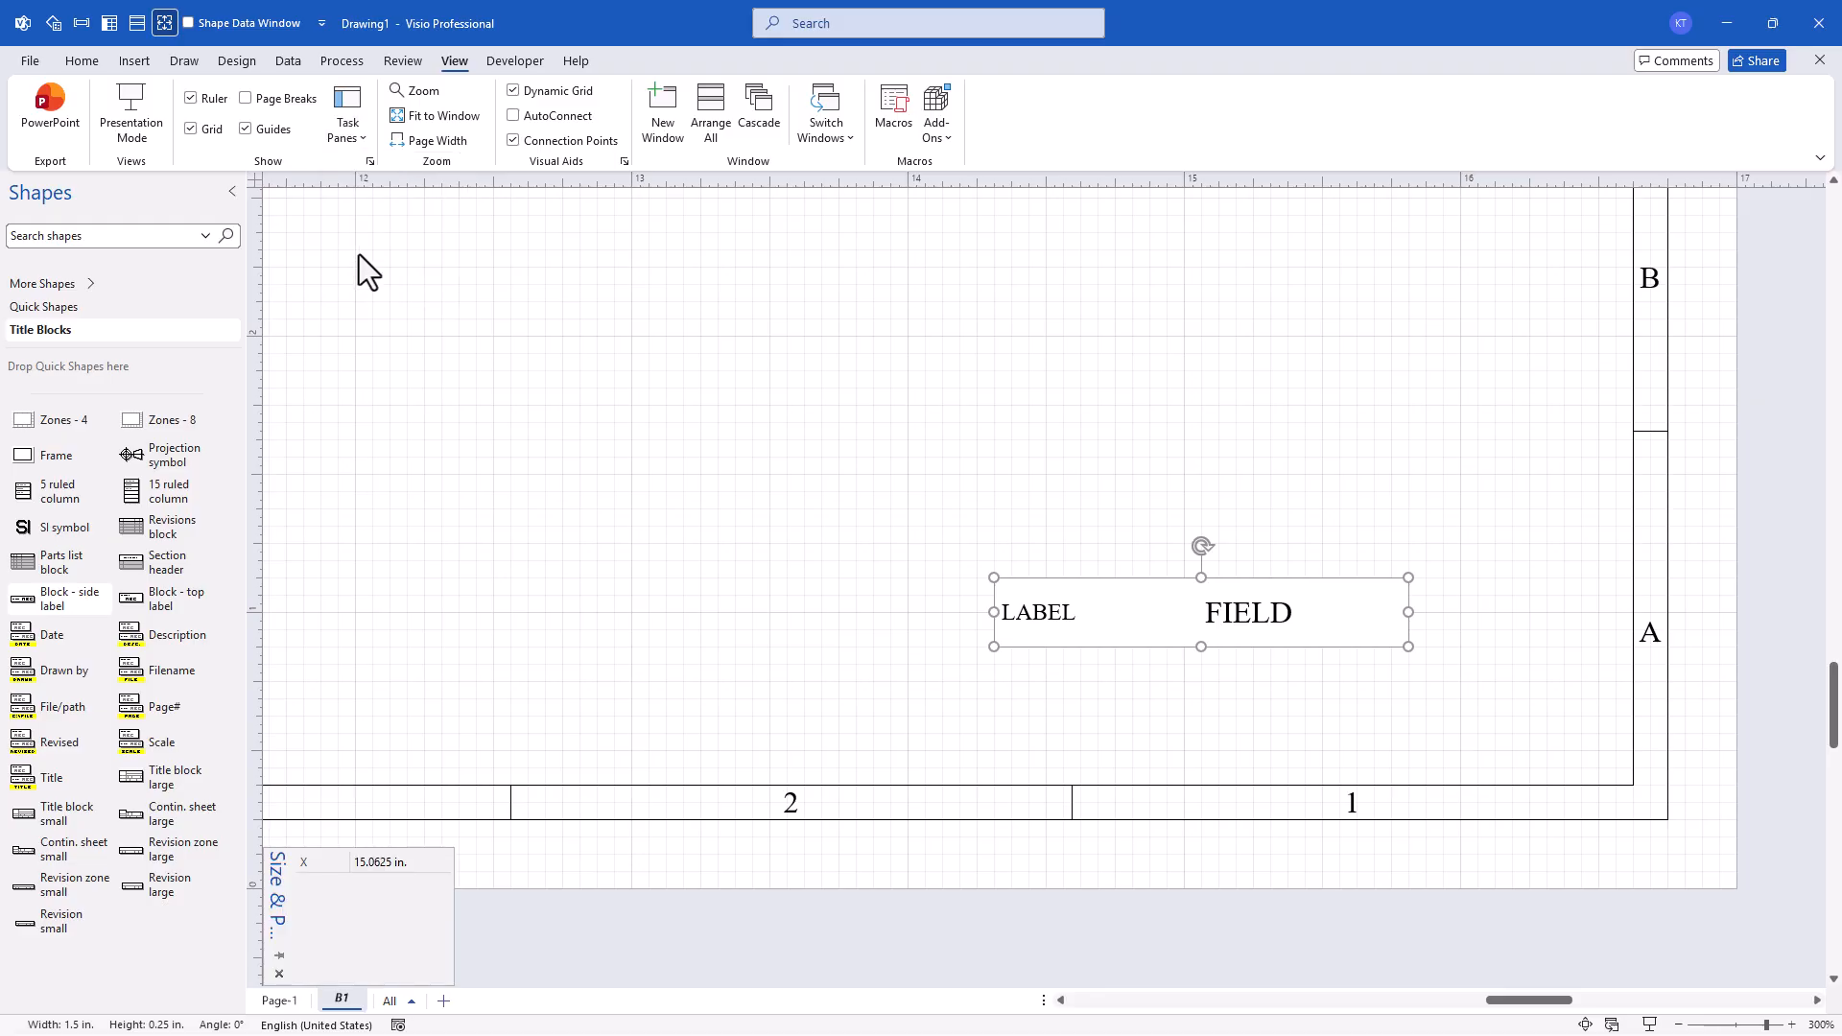
pyautogui.click(375, 907)
pyautogui.write('0.87')
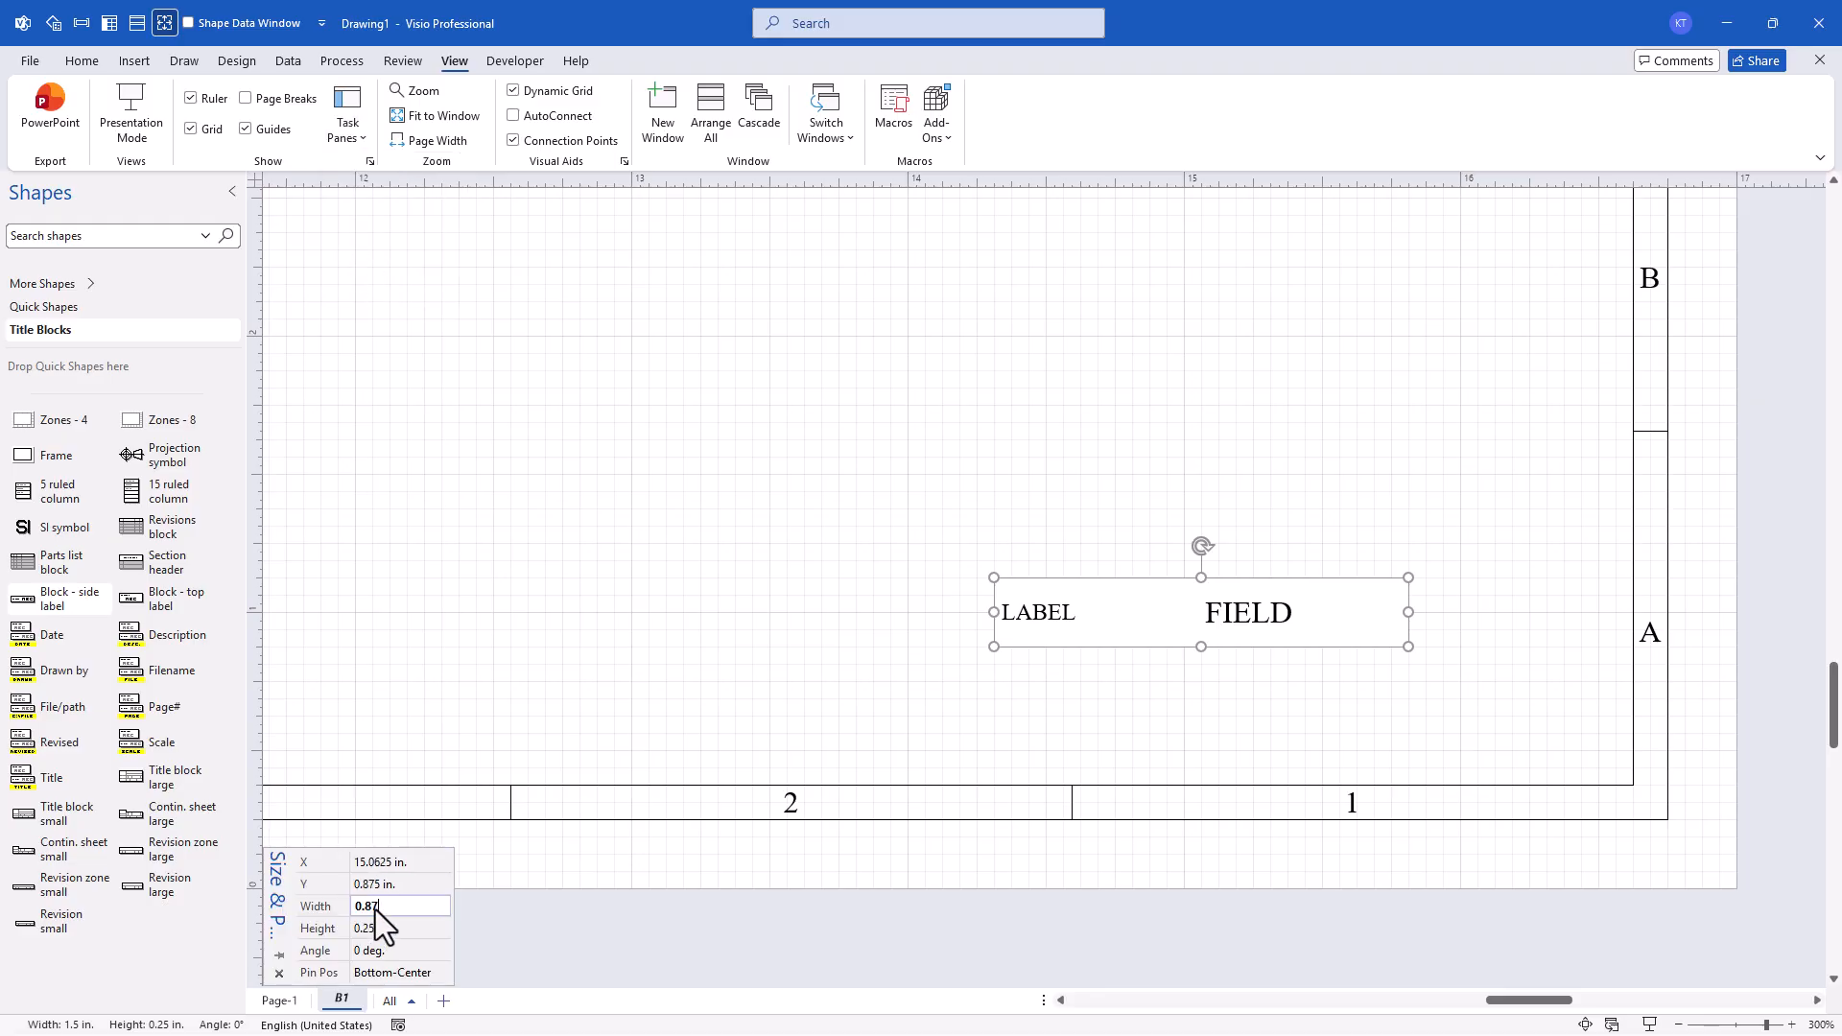
pyautogui.write('5')
pyautogui.press('Return')
pyautogui.click(382, 935)
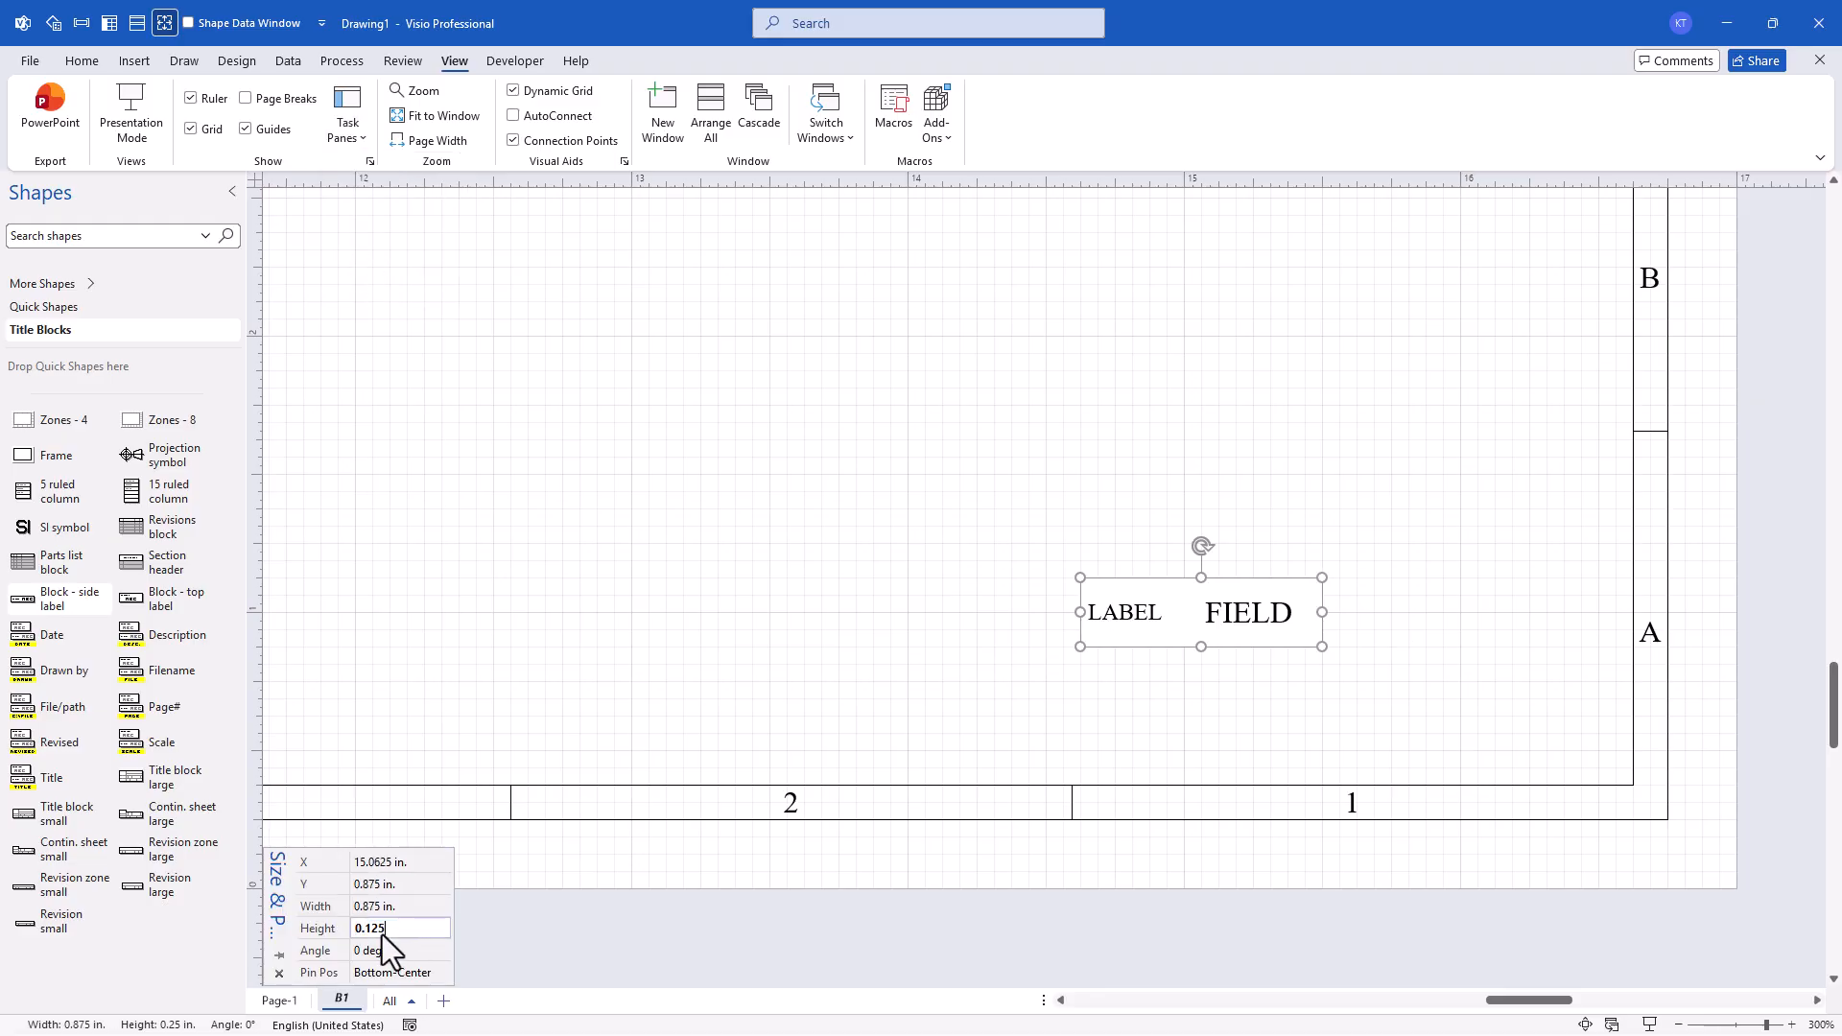
pyautogui.press('Return')
# Change the block's label text to SHEET: and its field text to 0 OF 2.
pyautogui.click(1128, 630)
pyautogui.rightClick(1129, 631)
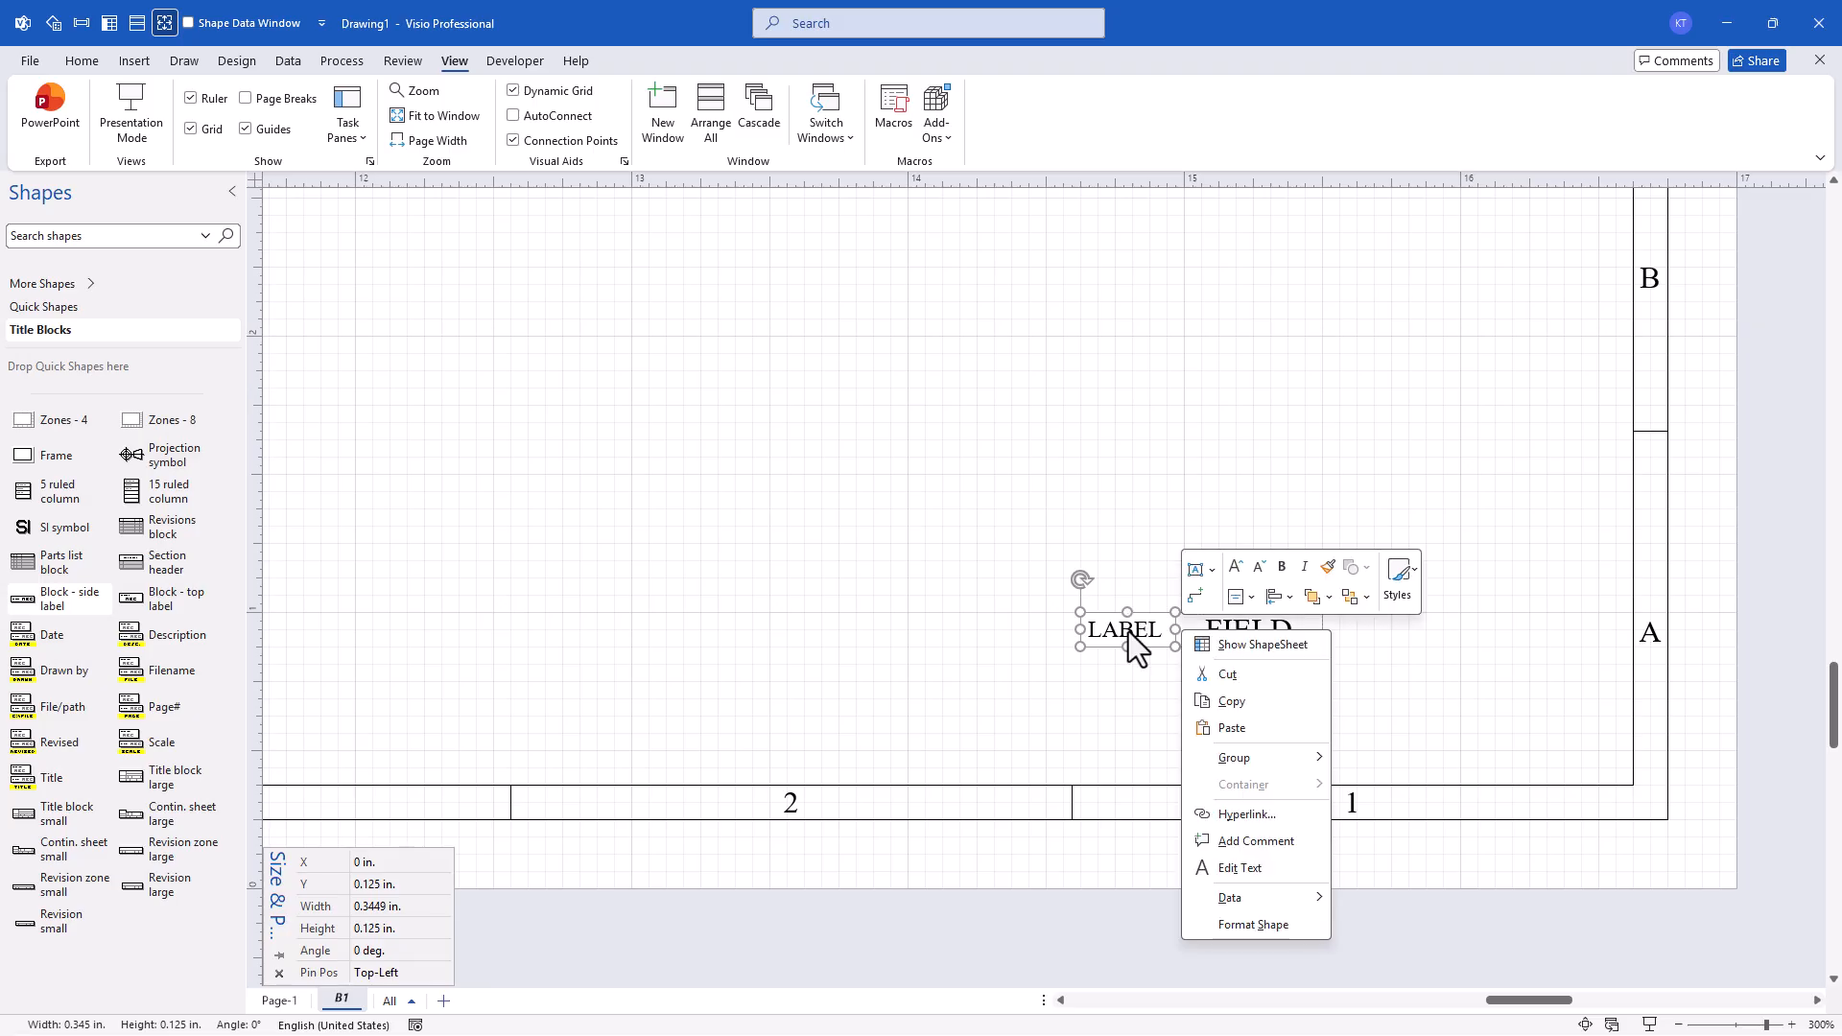
pyautogui.click(1315, 871)
pyautogui.write('SHEET:')
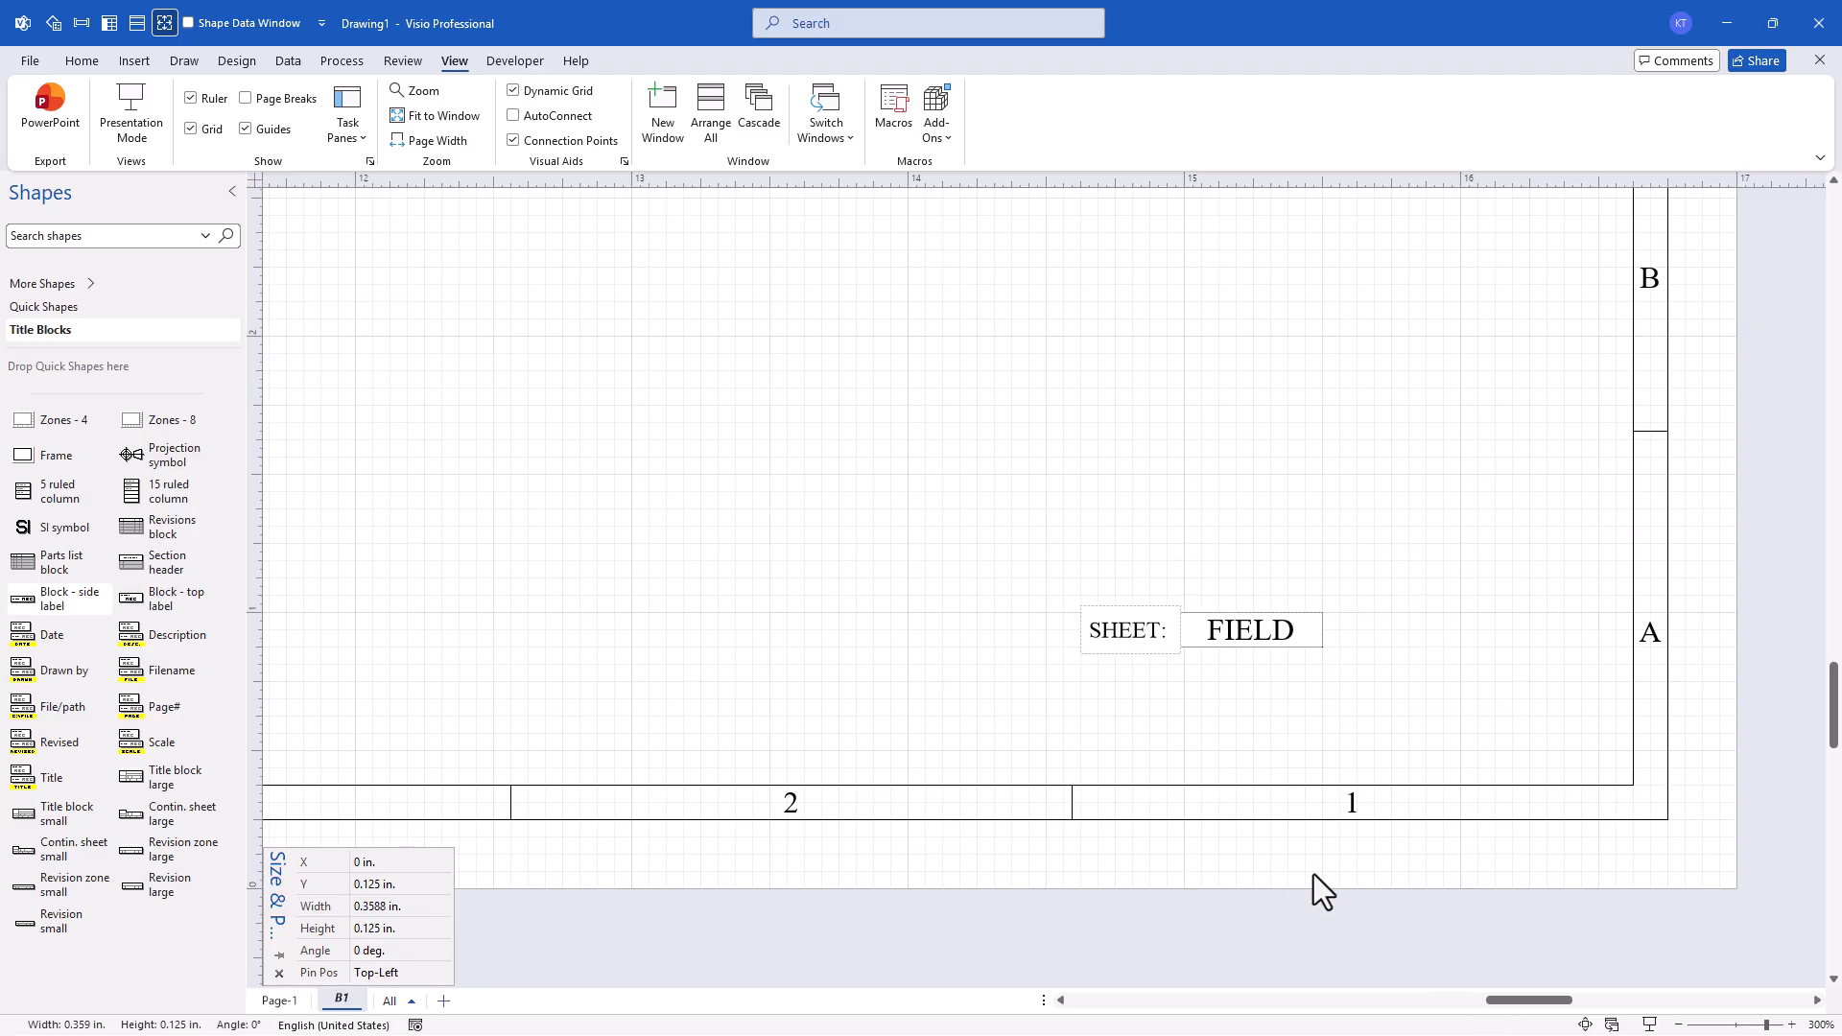
pyautogui.doubleClick(1243, 639)
pyautogui.write('0 OF ')
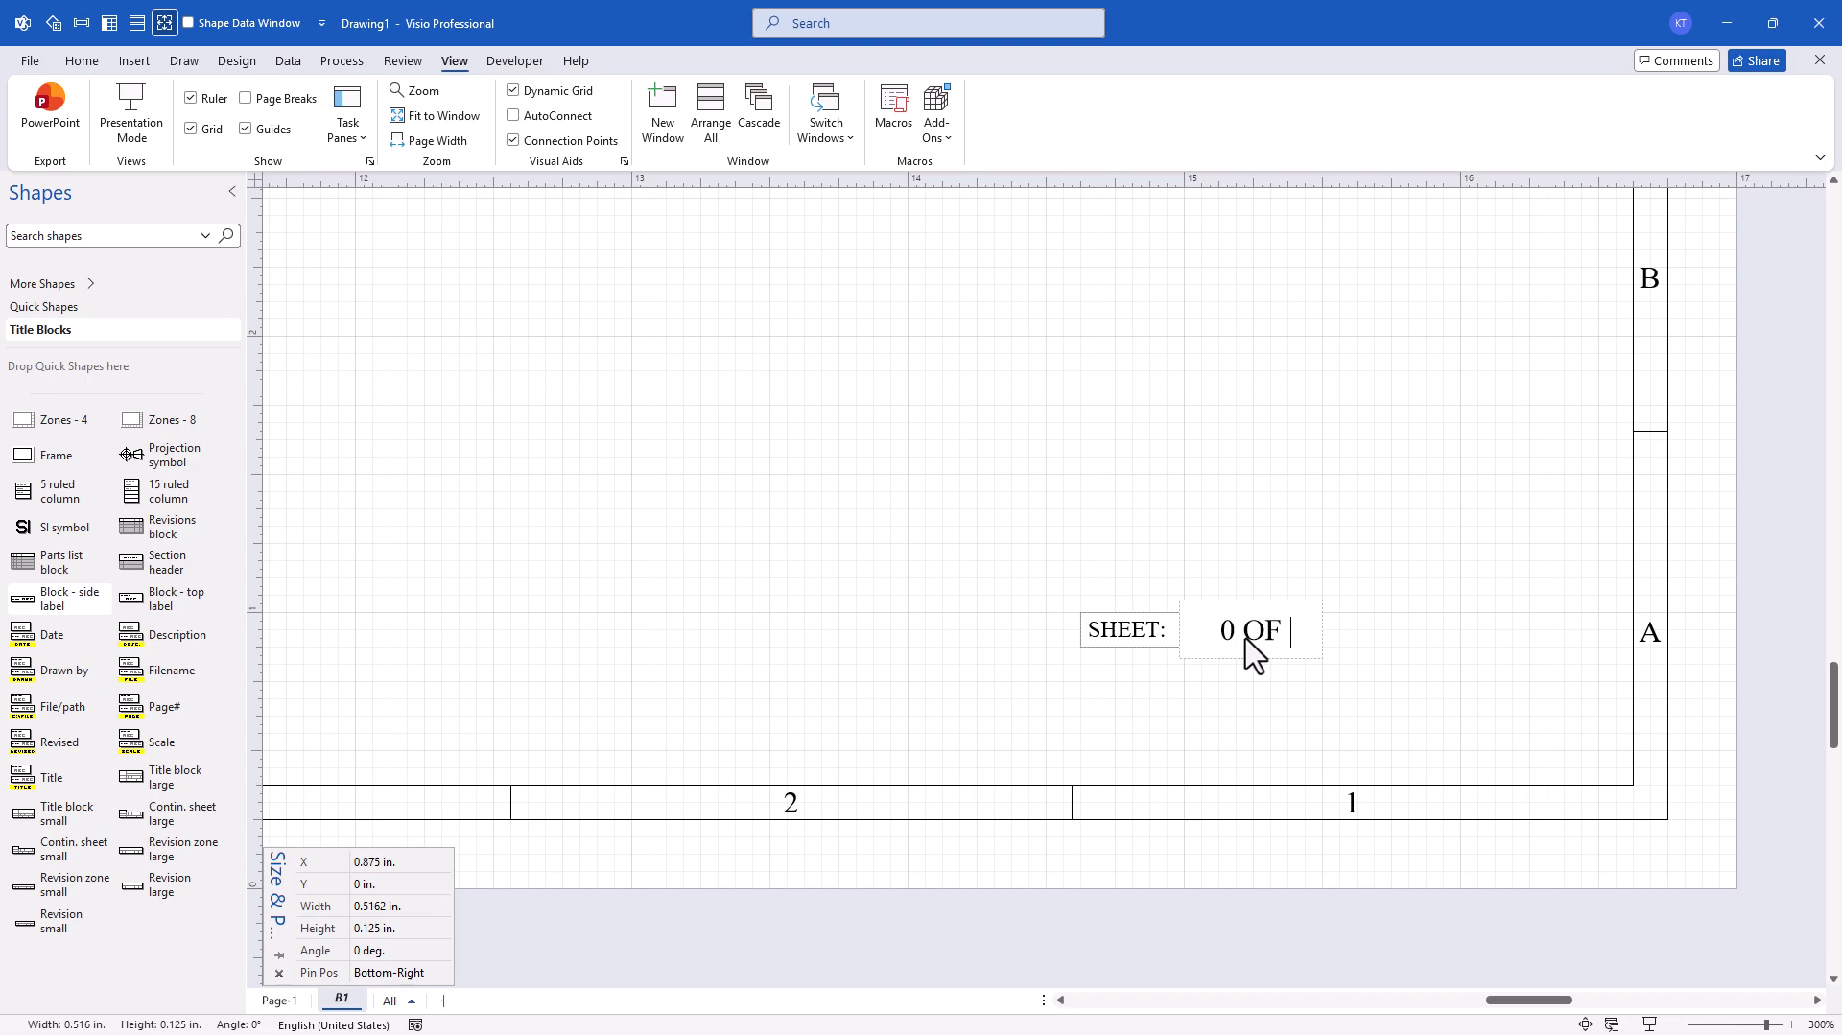
pyautogui.write('2')
pyautogui.click(1201, 558)
# Move the SHEET block into the lower-right inner corner of the zone border and left-align its field text.
pyautogui.moveTo(1176, 642); pyautogui.dragTo(1487, 781)
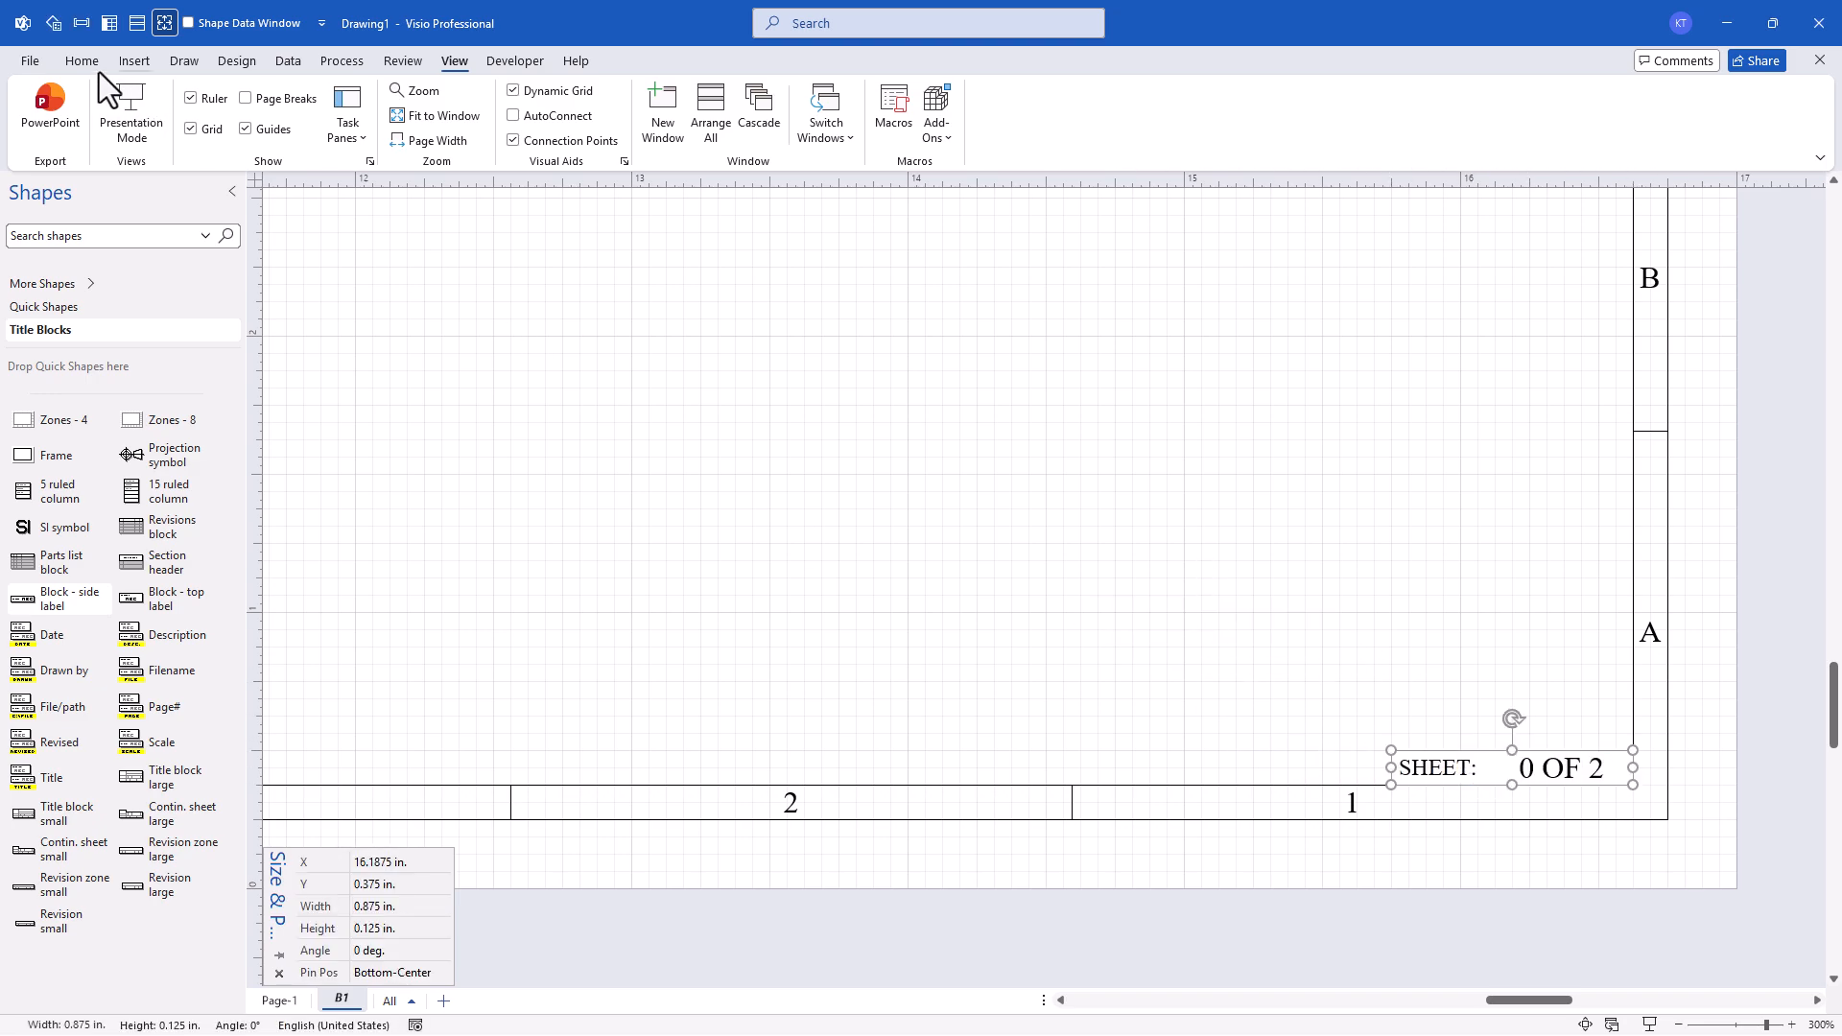
pyautogui.click(100, 71)
pyautogui.click(416, 130)
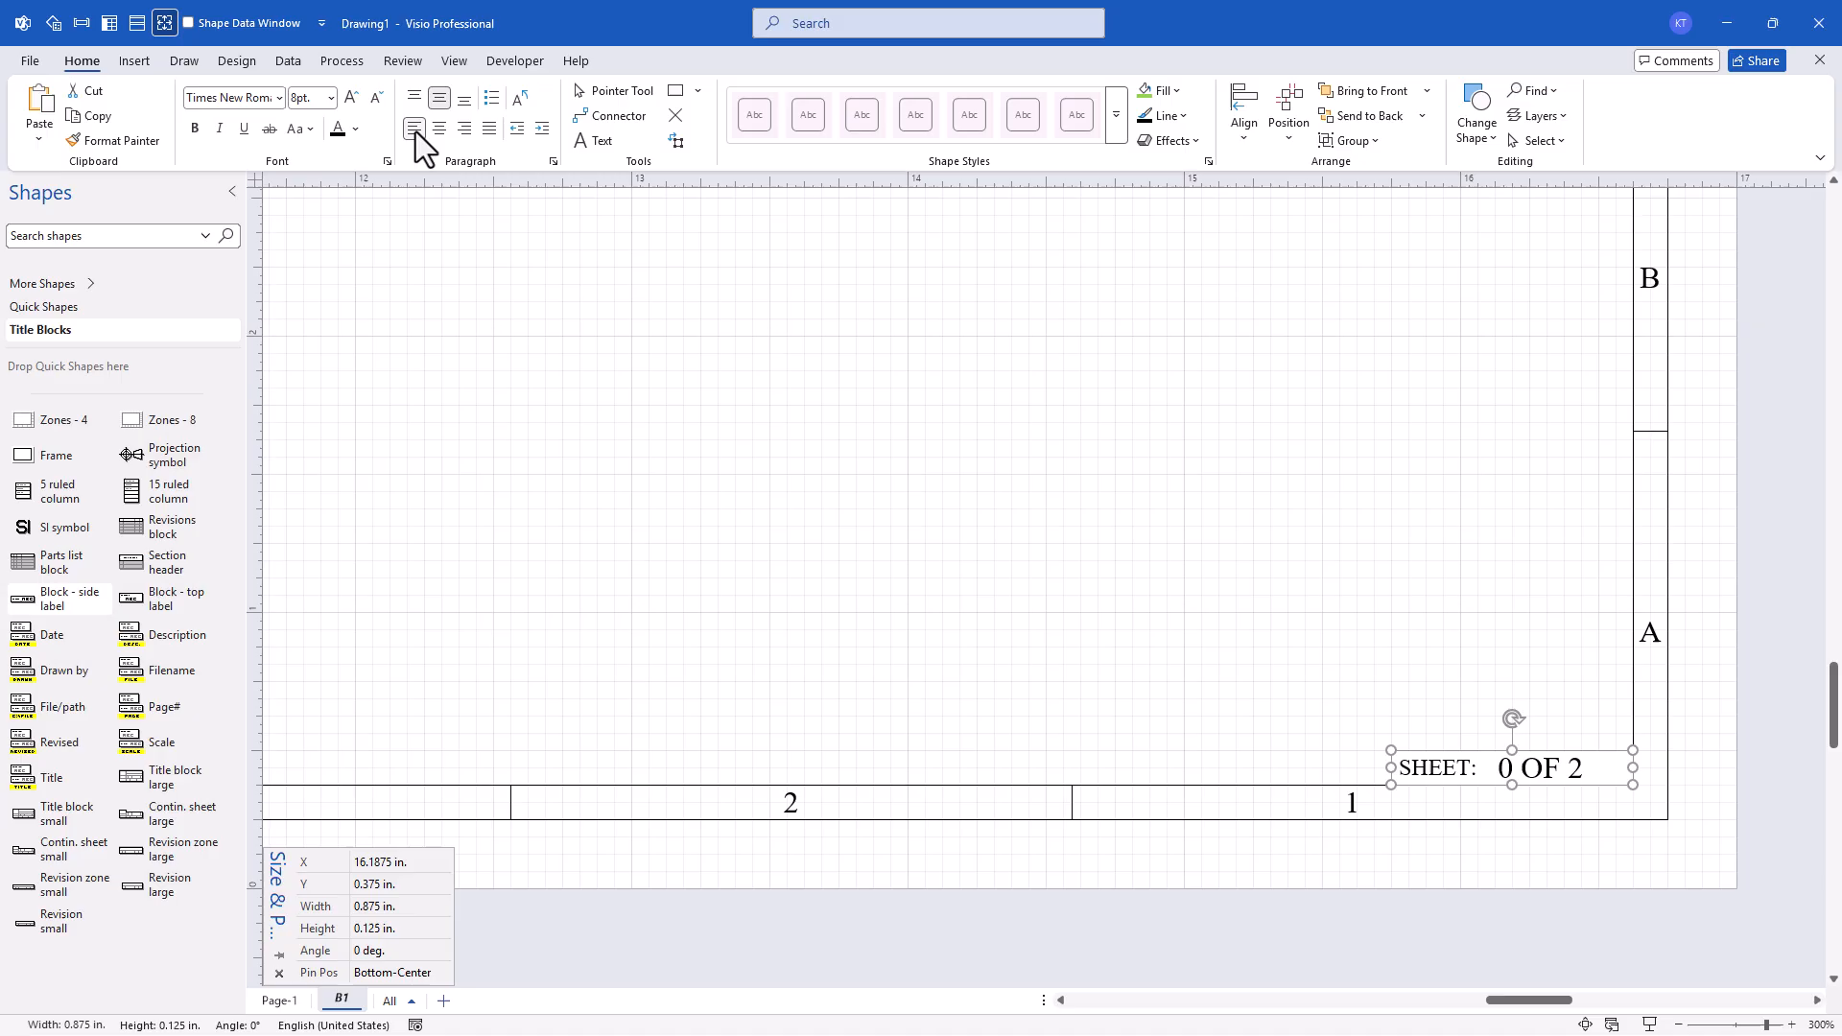
# Rename the SHEET block shape as SheetNo.
pyautogui.click(511, 66)
pyautogui.click(698, 100)
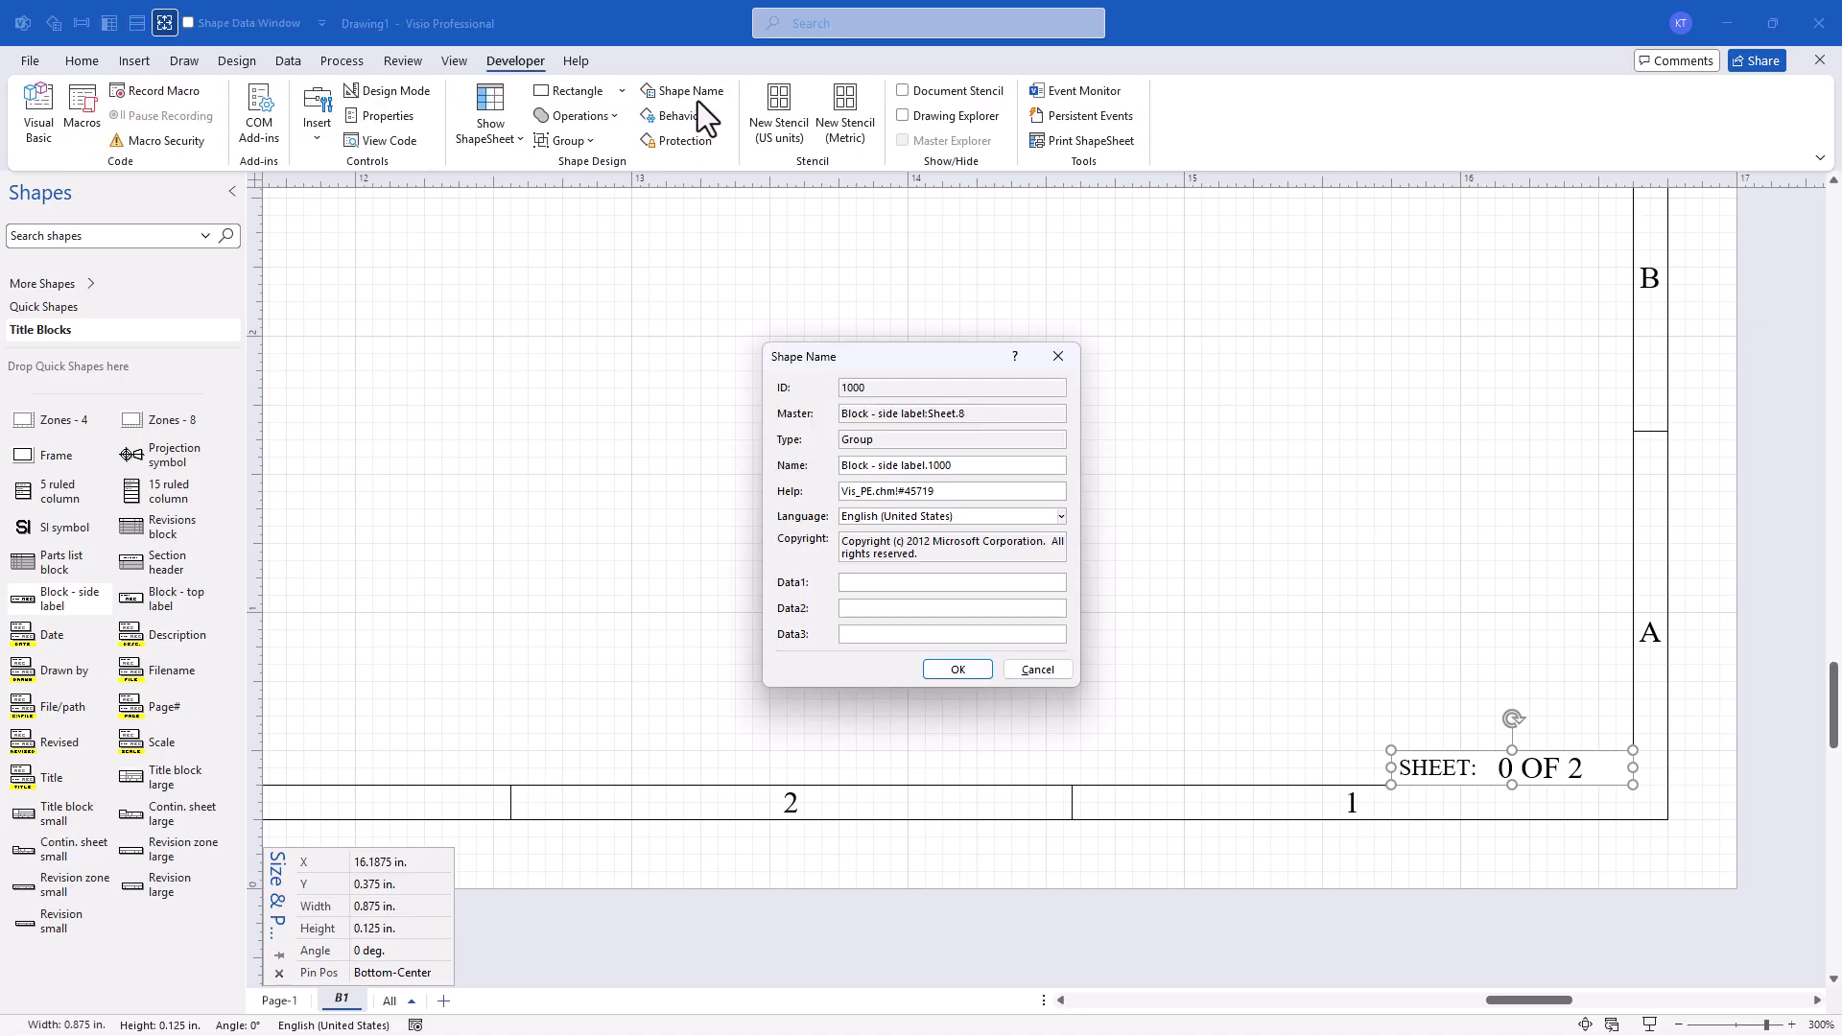
pyautogui.moveTo(964, 465); pyautogui.dragTo(758, 451)
pyautogui.write('SheetNo')
pyautogui.click(980, 675)
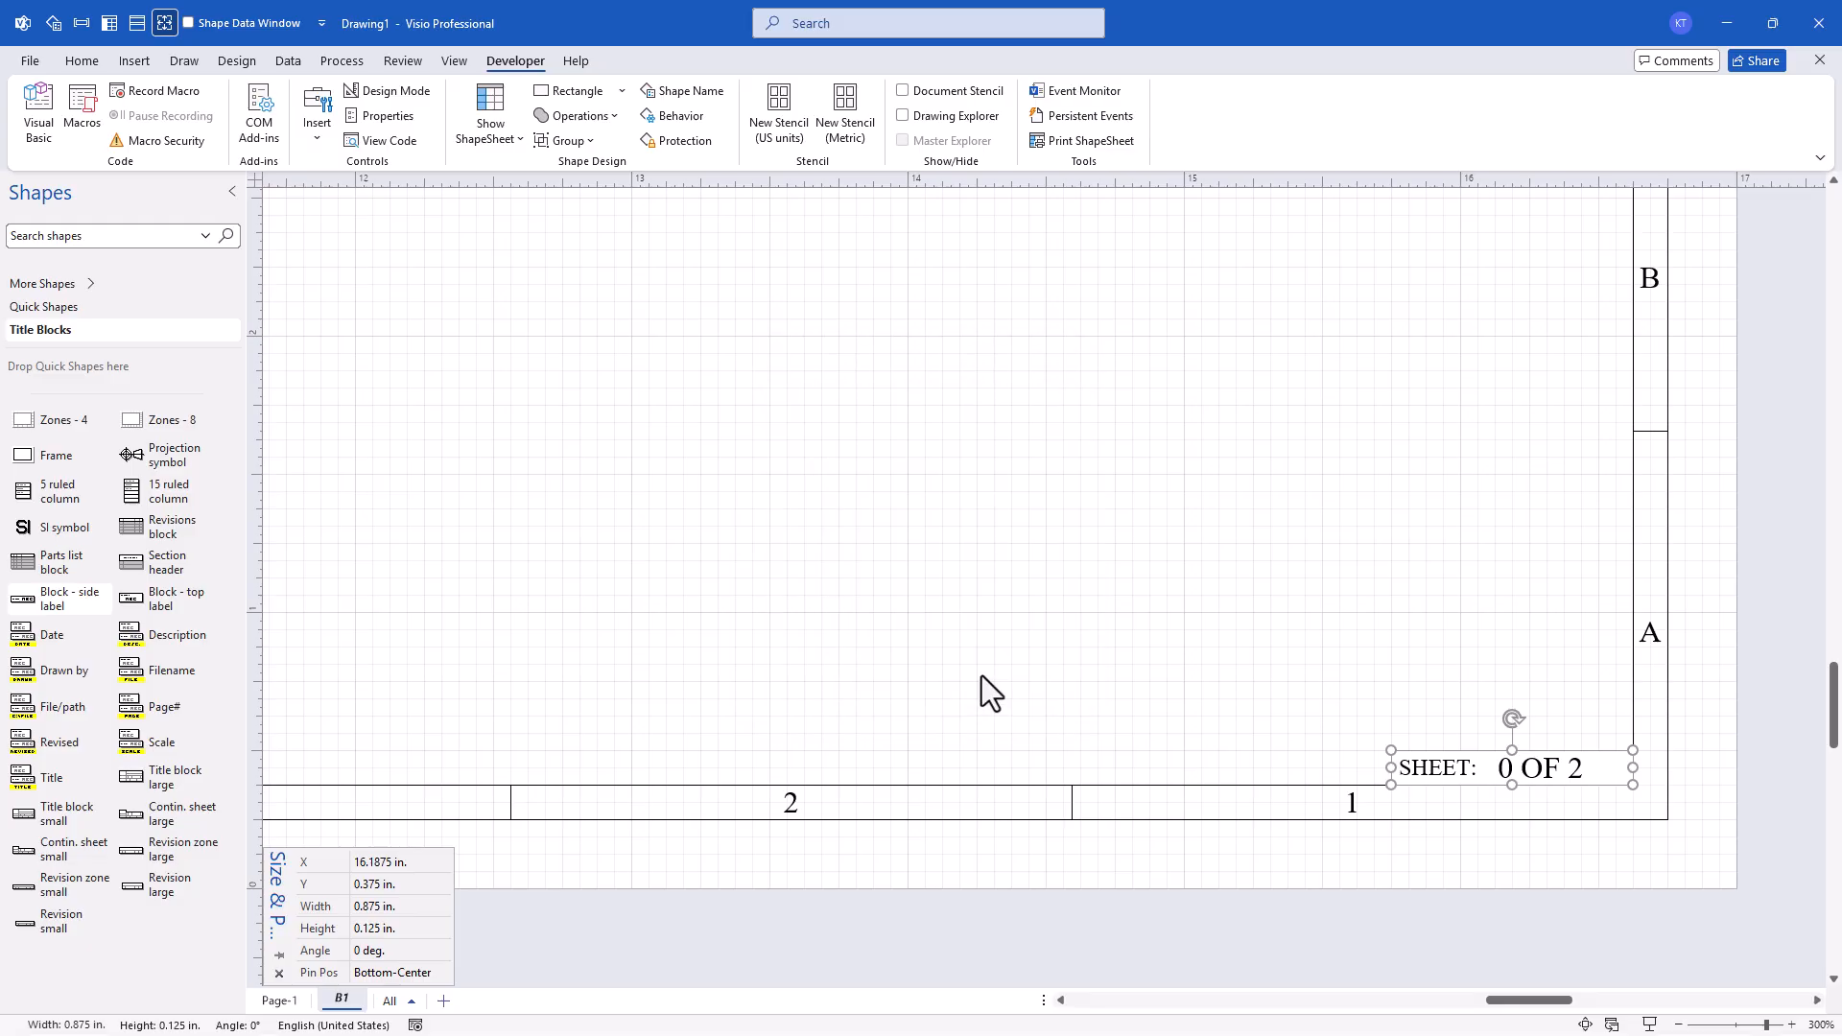
# Duplicate the SHEET block directly to its left and change the copy's label to CA: and field to CA00001.
pyautogui.hotkey('ctrl', 'd')
pyautogui.moveTo(1617, 903); pyautogui.dragTo(1312, 767)
pyautogui.rightClick(877, 507)
pyautogui.click(1005, 742)
pyautogui.write('CA:')
pyautogui.doubleClick(946, 510)
pyautogui.write('CA00001')
pyautogui.click(877, 578)
# Set the CA block's width to 0.75 in. and name the shape ChangeAuthorization.
pyautogui.click(878, 513)
pyautogui.click(370, 903)
pyautogui.write('5')
pyautogui.press('Return')
pyautogui.click(684, 90)
pyautogui.moveTo(916, 464); pyautogui.dragTo(767, 465)
pyautogui.write('ChangeAuthorization')
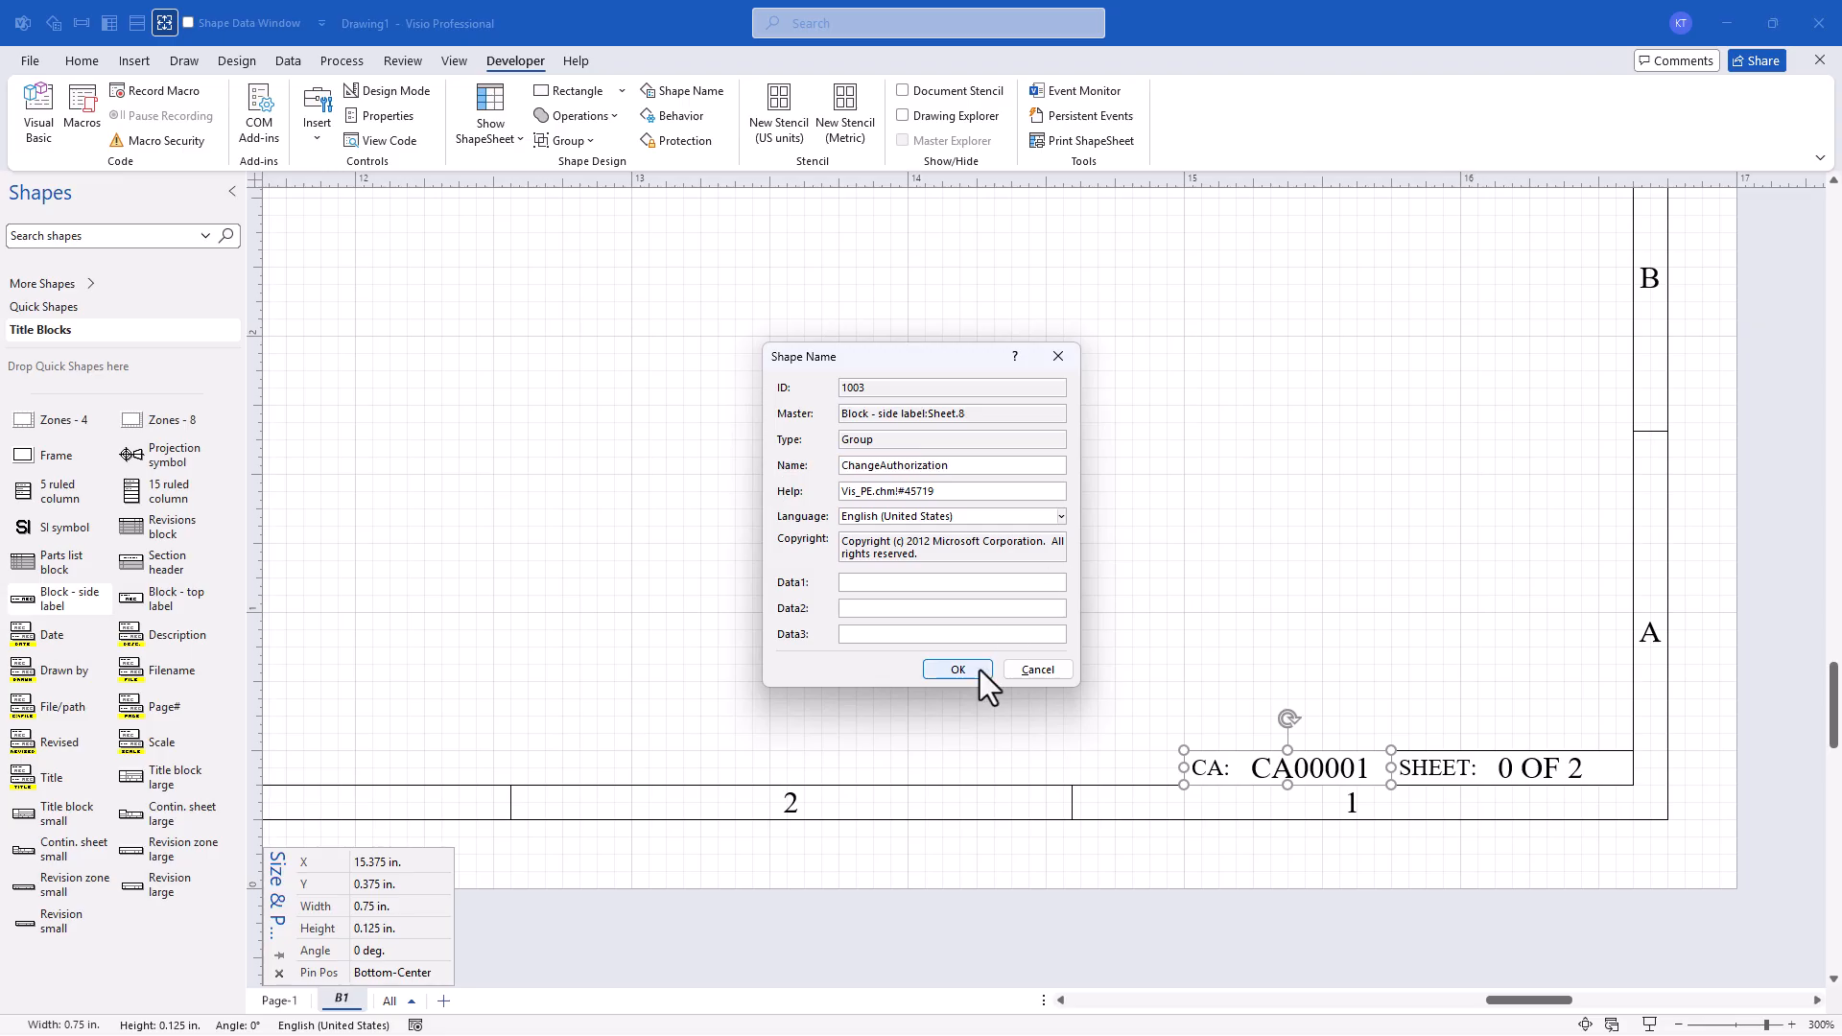
pyautogui.click(978, 670)
# Duplicate the CA block, set the copy's width to 1.25 in. and place it directly left of the original.
pyautogui.hotkey('ctrl', 'd')
pyautogui.click(370, 905)
pyautogui.write('1.25')
pyautogui.press('Return')
pyautogui.moveTo(1372, 906); pyautogui.dragTo(954, 769)
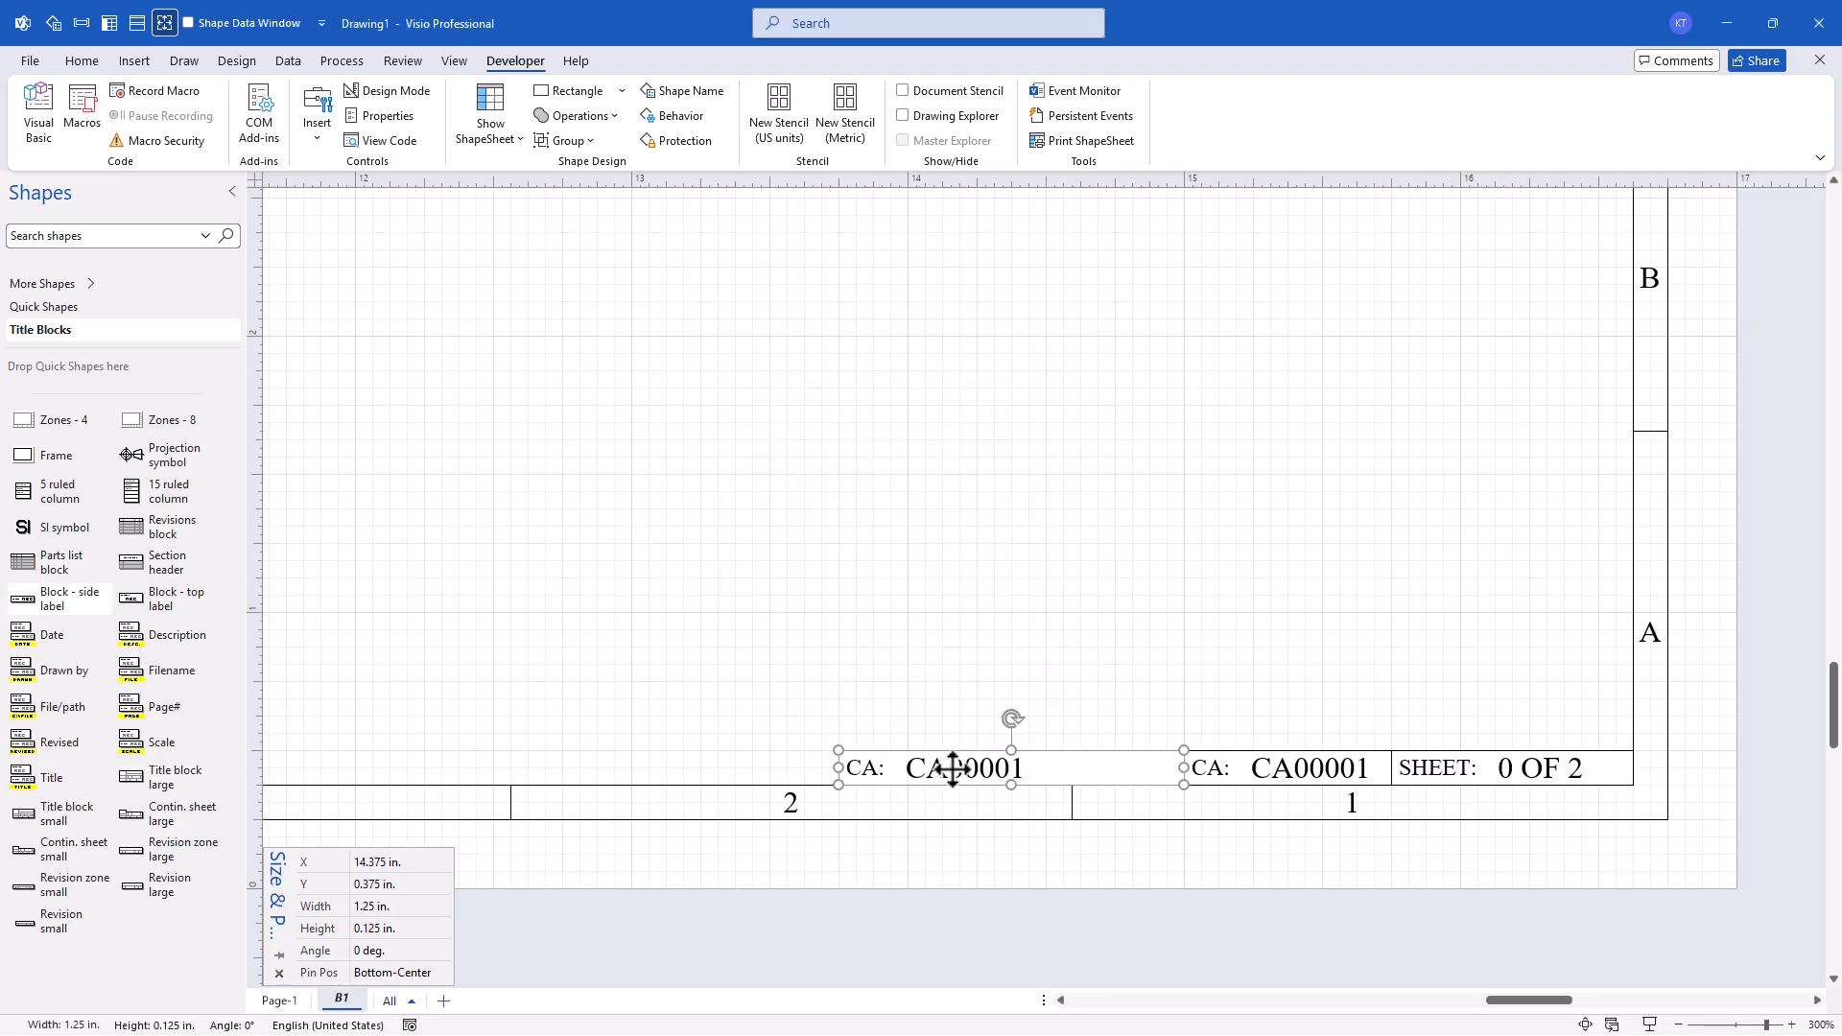
# Change the copied block's label to SCALE: and its field to NONE, and rename its shape accordingly.
pyautogui.rightClick(860, 769)
pyautogui.click(963, 708)
pyautogui.write('SCALE:')
pyautogui.doubleClick(1000, 769)
pyautogui.write('NONE')
pyautogui.press('Escape')
pyautogui.click(684, 90)
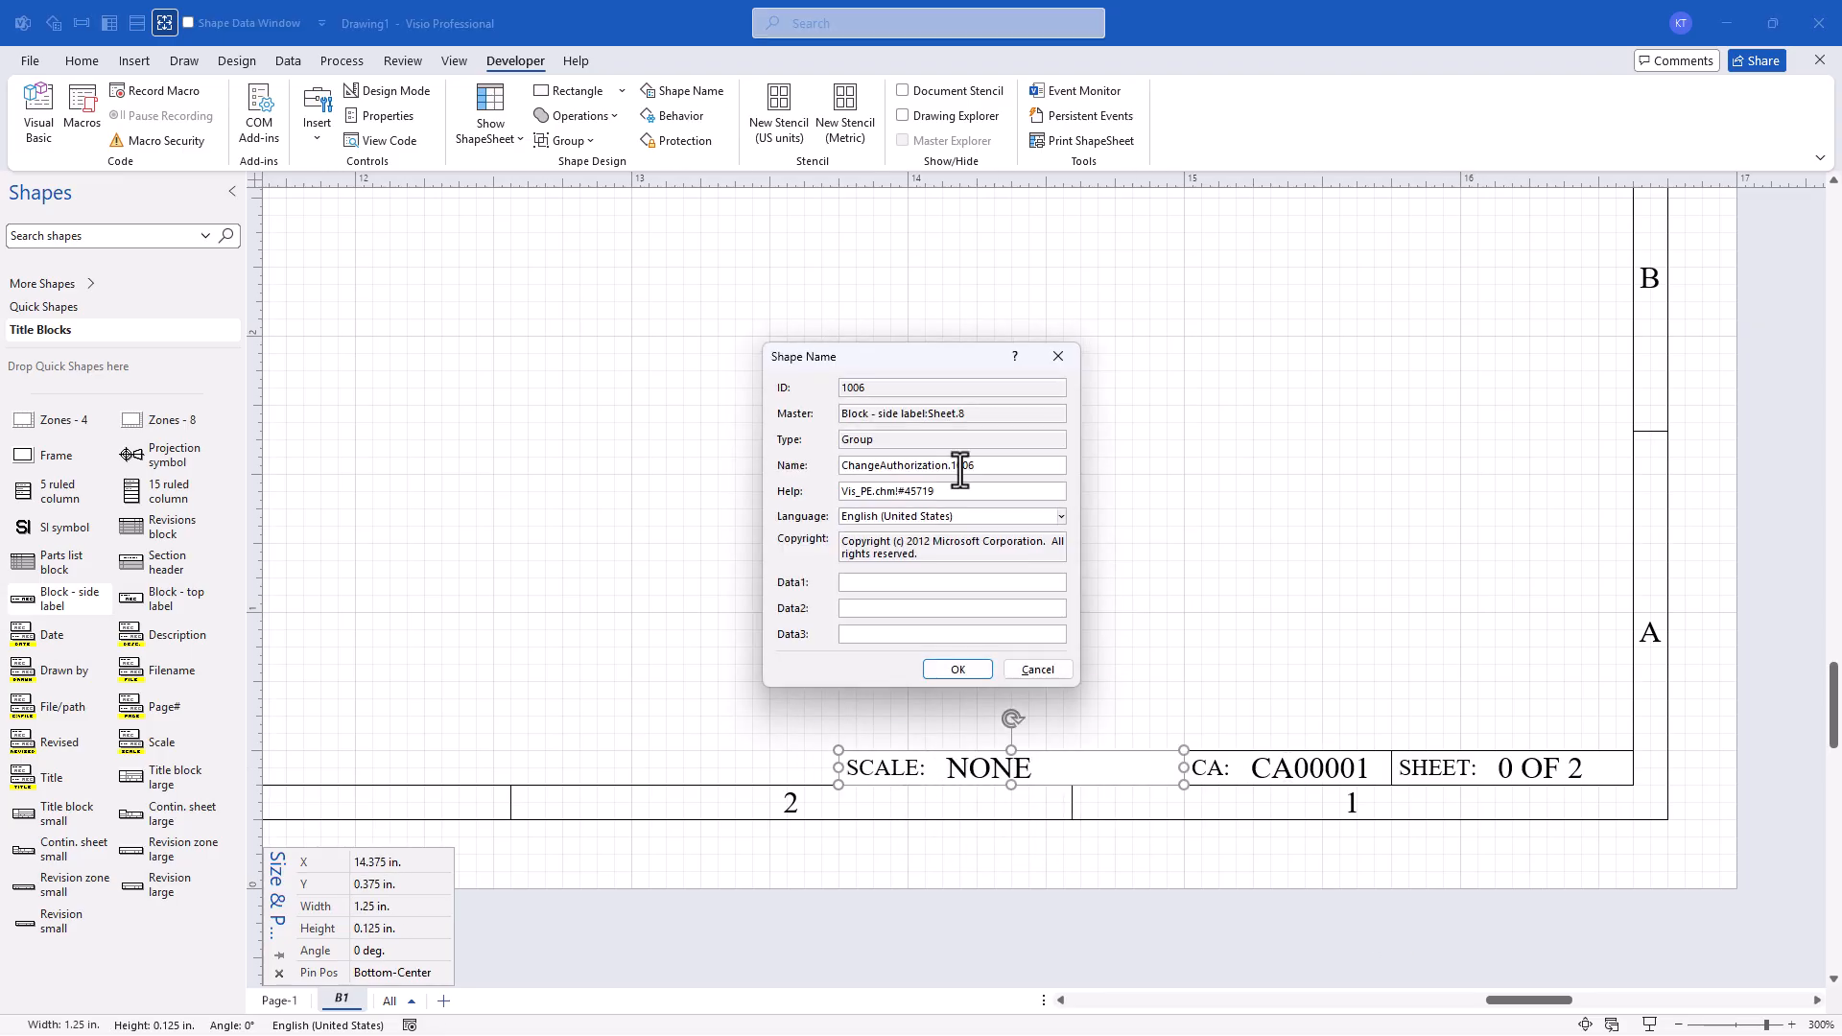
pyautogui.moveTo(973, 466); pyautogui.dragTo(671, 479)
pyautogui.click(978, 671)
# Duplicate the SCALE block directly to its left and set the copy's width to 1.5 in.
pyautogui.hotkey('ctrl', 'd')
pyautogui.moveTo(1233, 929); pyautogui.dragTo(587, 767)
pyautogui.click(361, 907)
pyautogui.write('1.5')
pyautogui.press('Return')
# Change the new block's label to CONTRACT: and its field to C00001, and rename its shape accordingly.
pyautogui.rightClick(521, 768)
pyautogui.click(624, 695)
pyautogui.write('CONTRACT:')
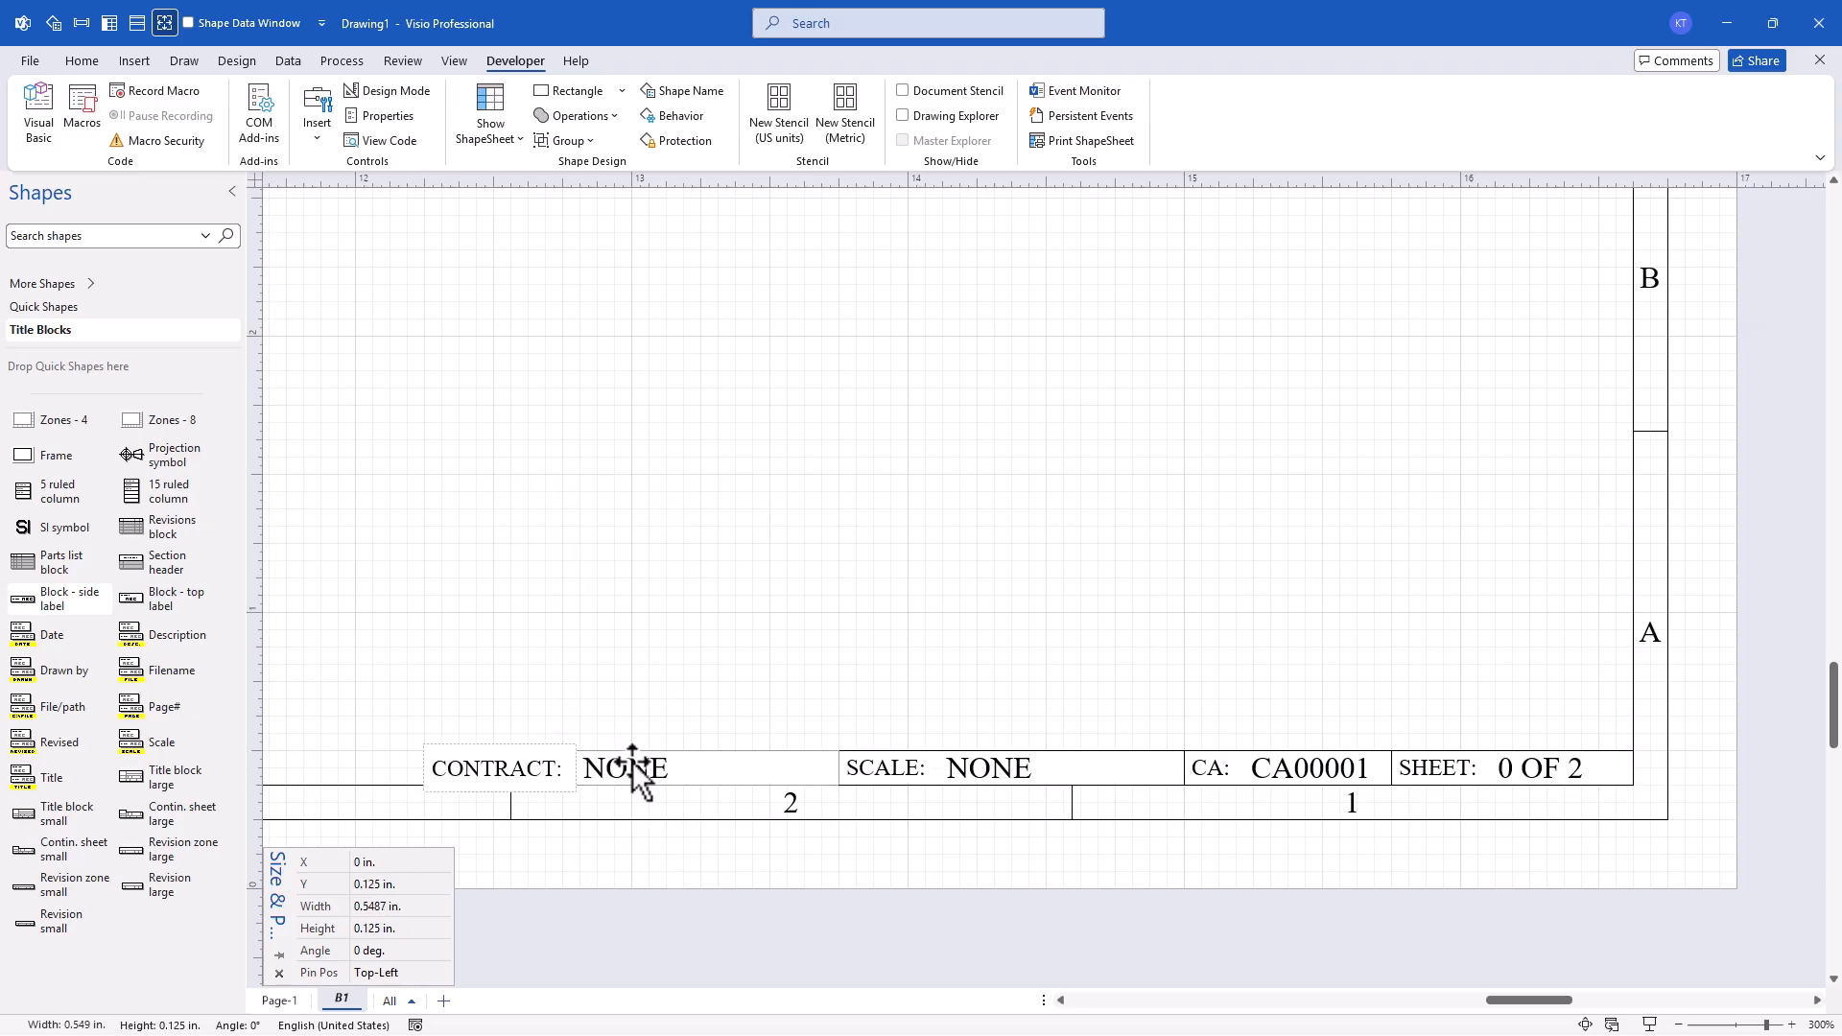
pyautogui.doubleClick(633, 768)
pyautogui.write('C00001')
pyautogui.press('Escape')
pyautogui.click(684, 90)
pyautogui.click(979, 671)
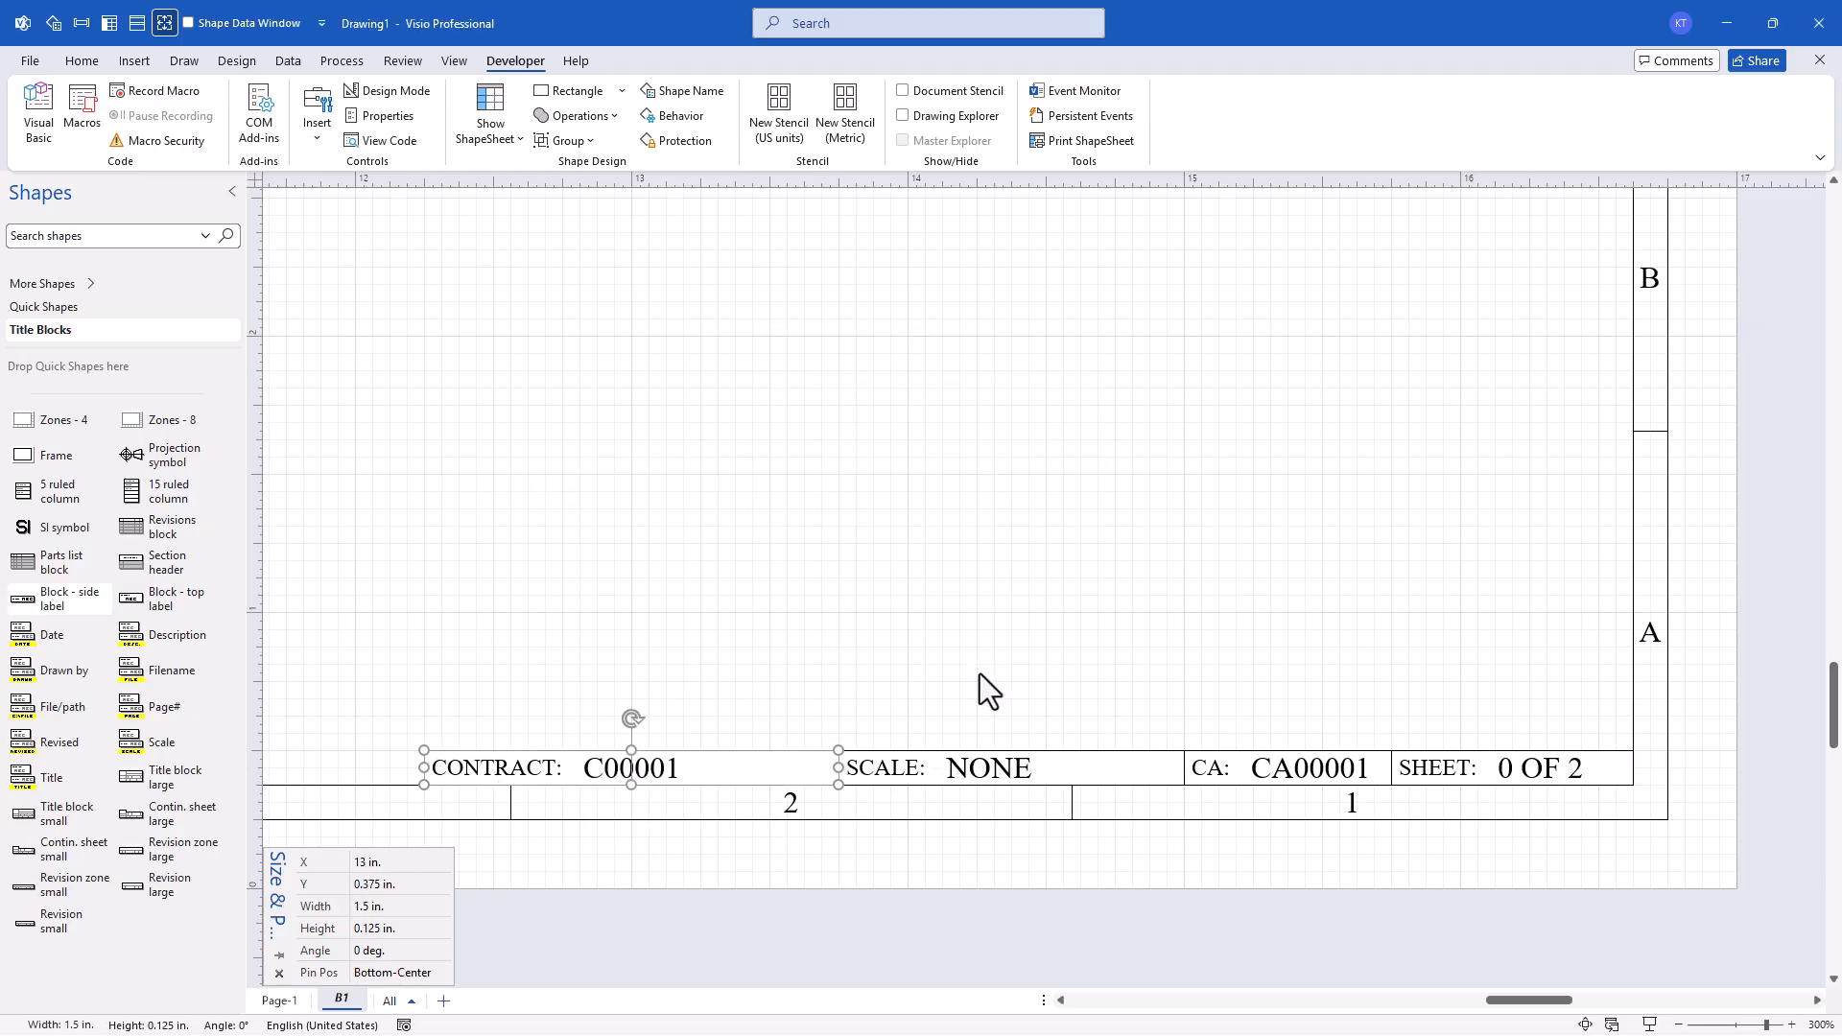
# Place a Block - top label shape above the title row and size it 0.5 in. wide by 0.25 in. high.
pyautogui.moveTo(132, 597); pyautogui.dragTo(912, 591)
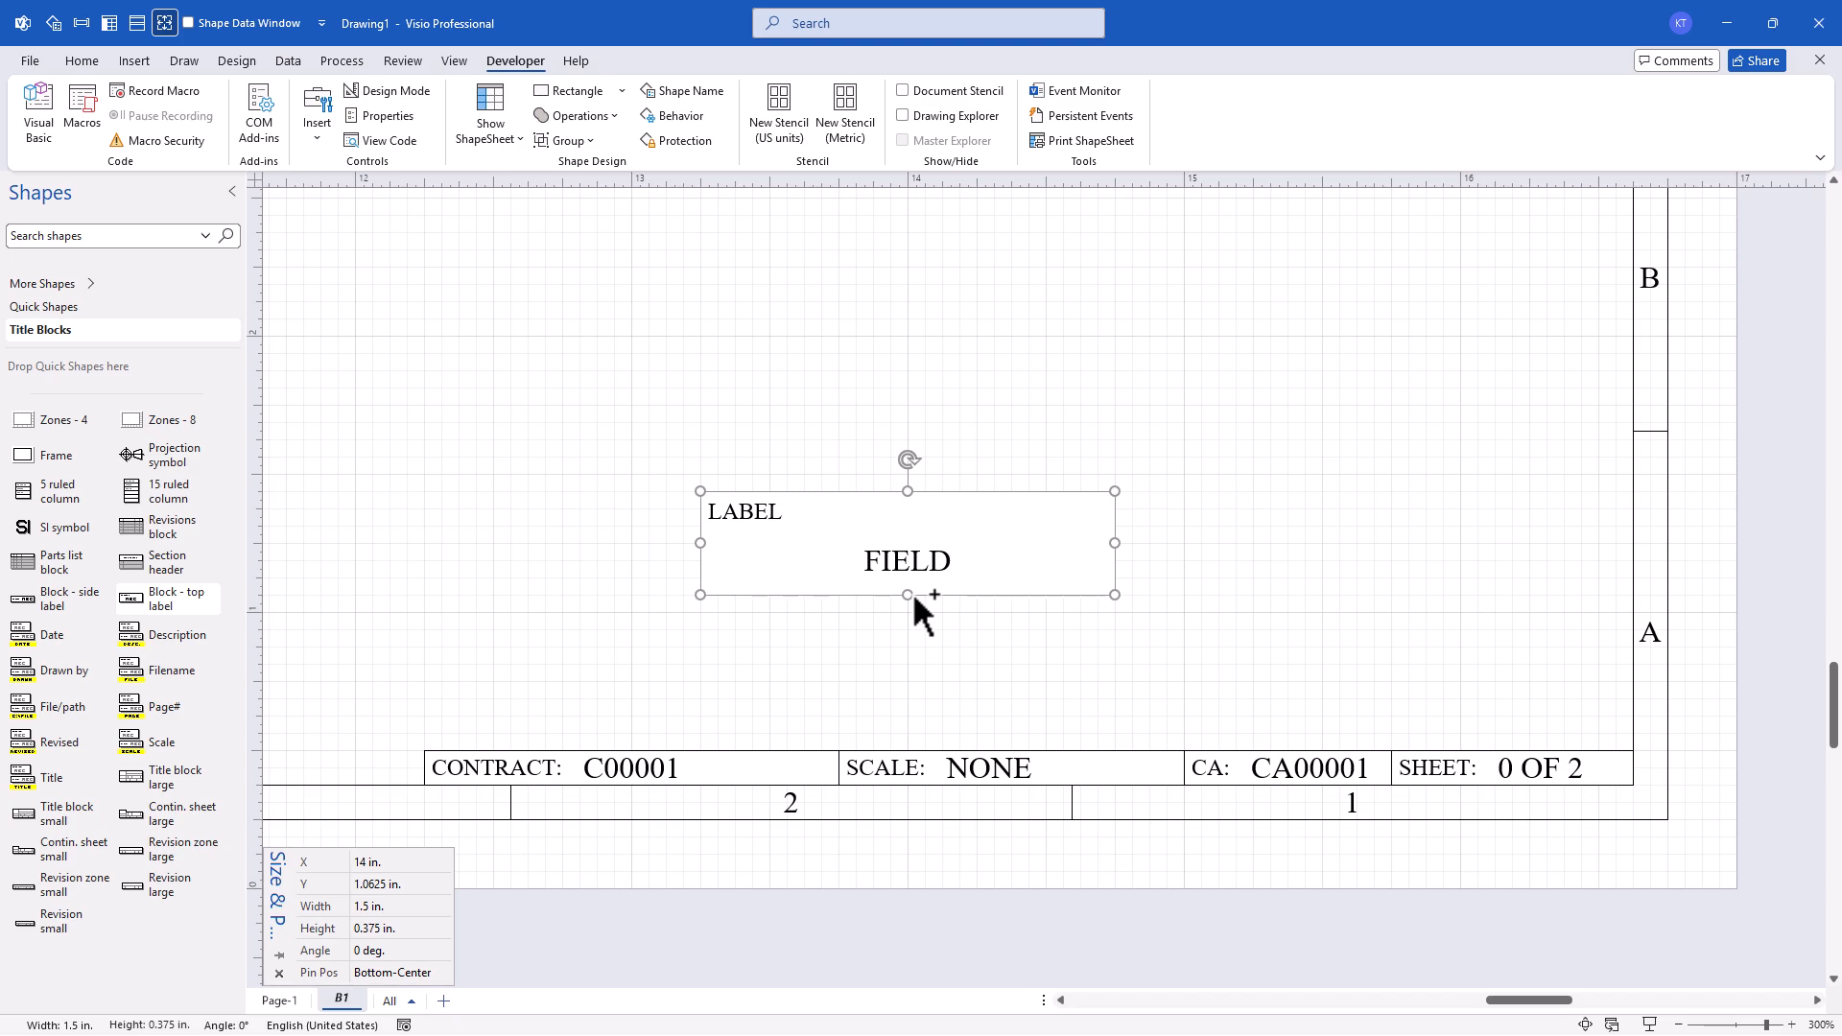
pyautogui.click(374, 906)
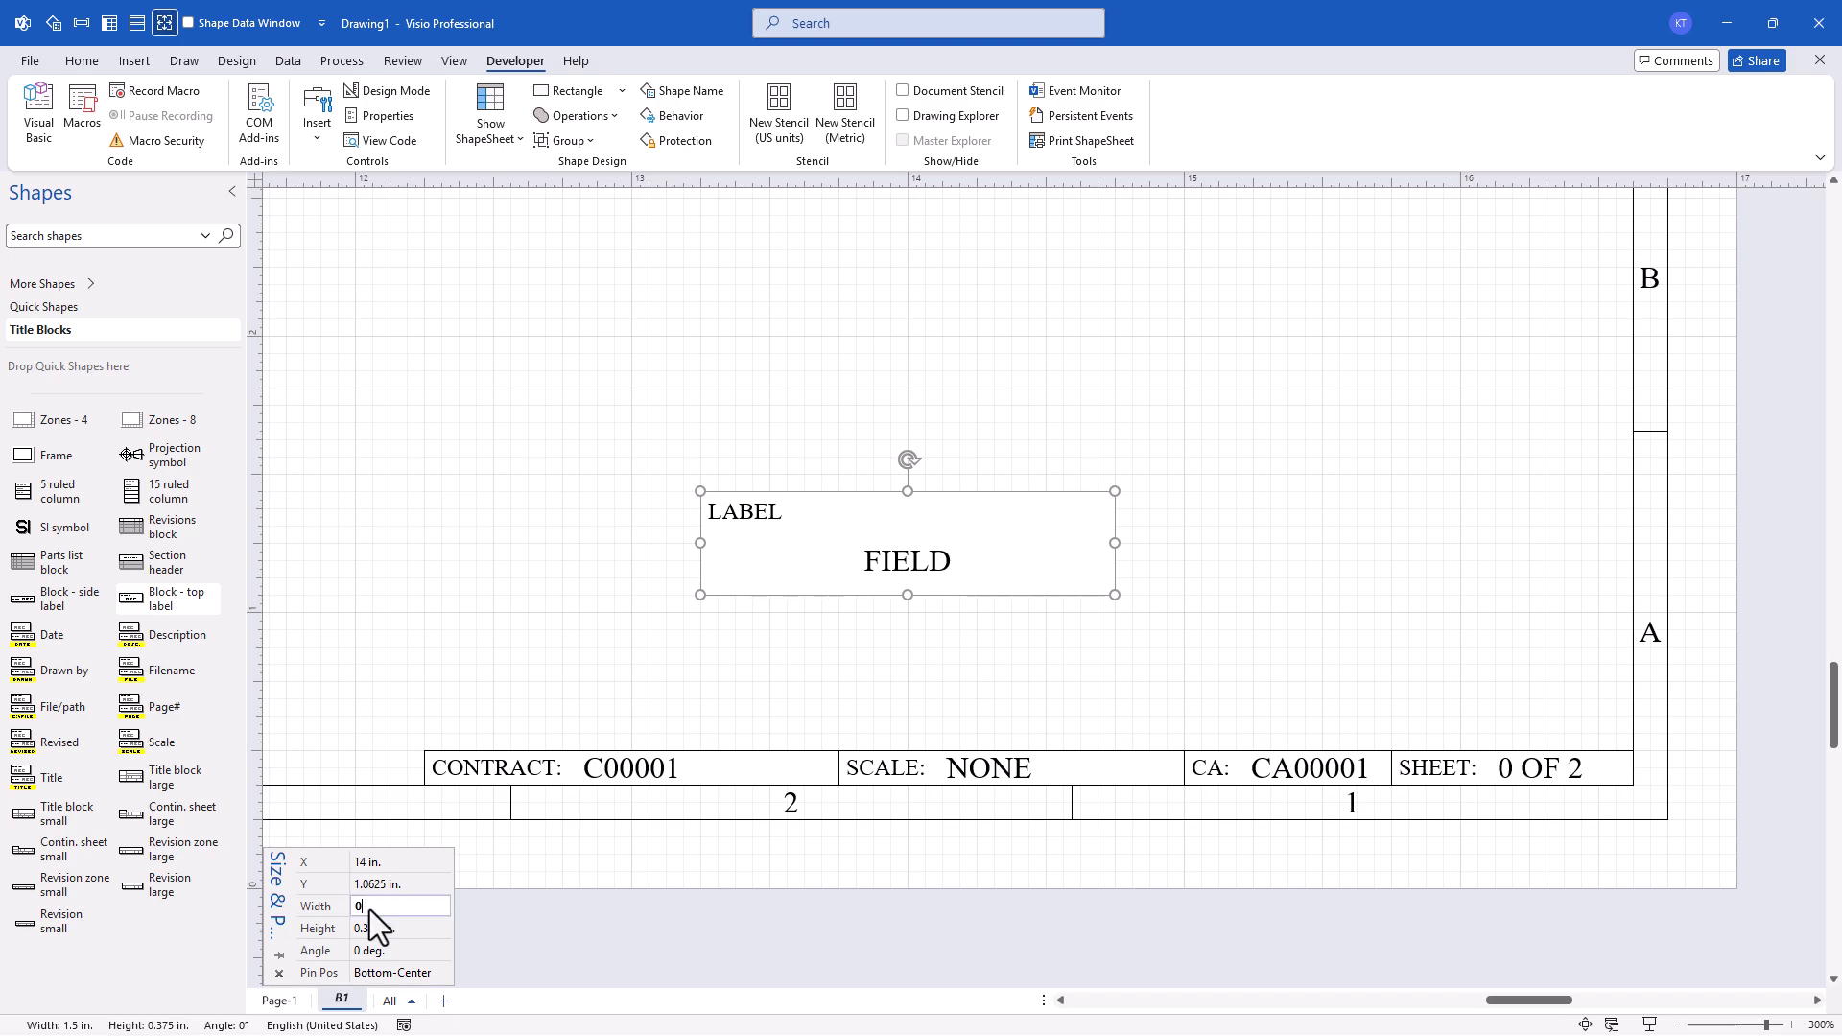
pyautogui.write('0.5')
pyautogui.press('Return')
pyautogui.click(365, 928)
pyautogui.write('0.25')
pyautogui.press('Return')
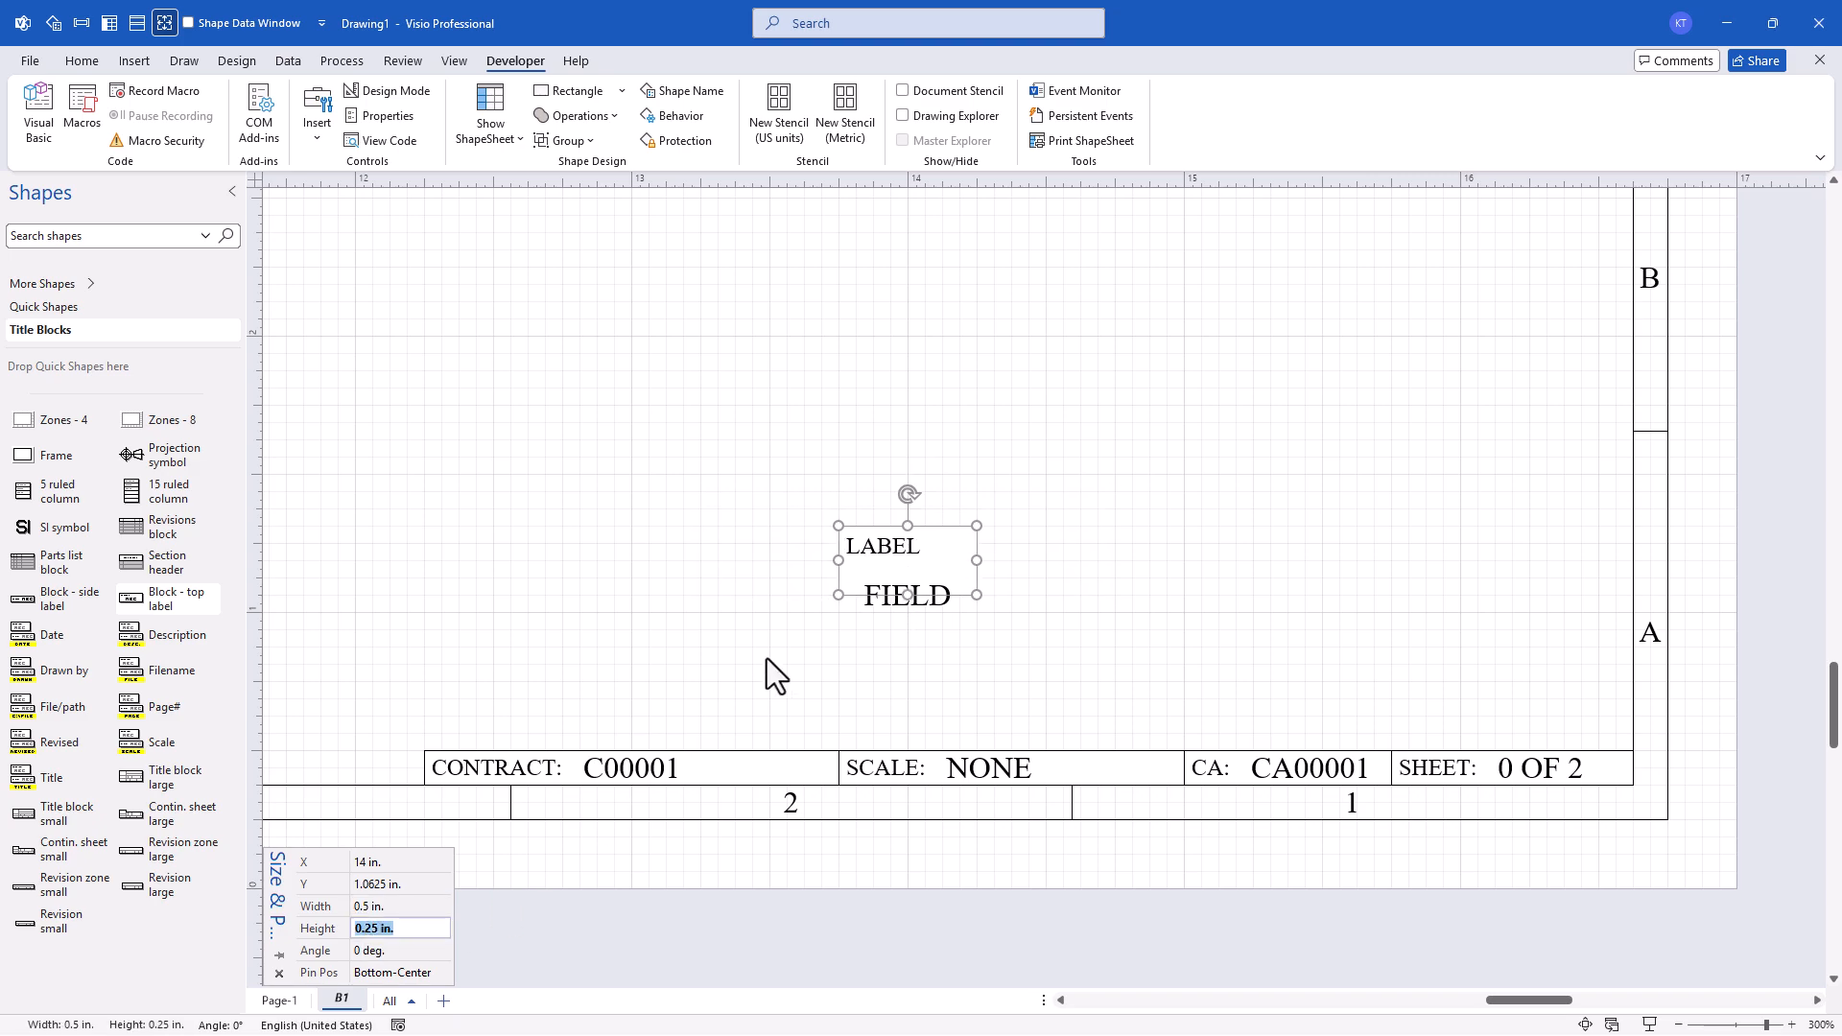
# Change the top label block's label to REV and replace its field text with a dash.
pyautogui.rightClick(888, 551)
pyautogui.click(1095, 787)
pyautogui.write('REV')
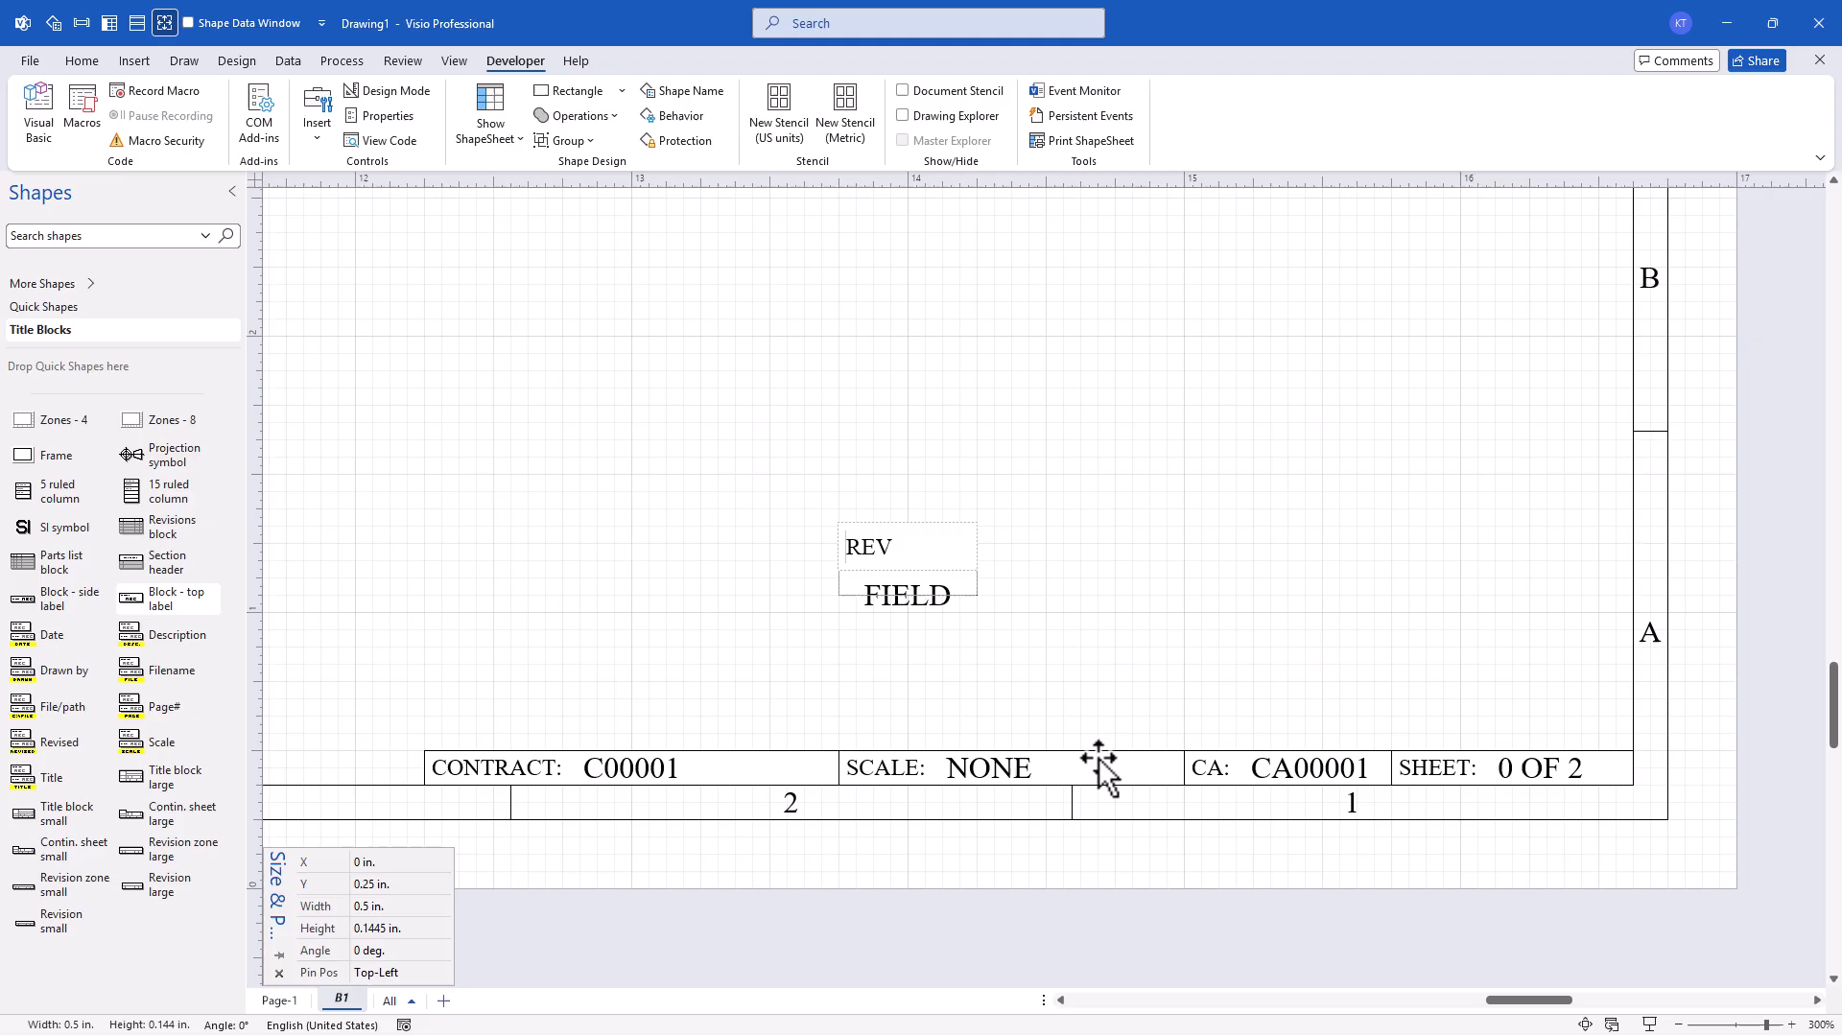
pyautogui.doubleClick(902, 581)
pyautogui.press('Delete')
pyautogui.click(1084, 574)
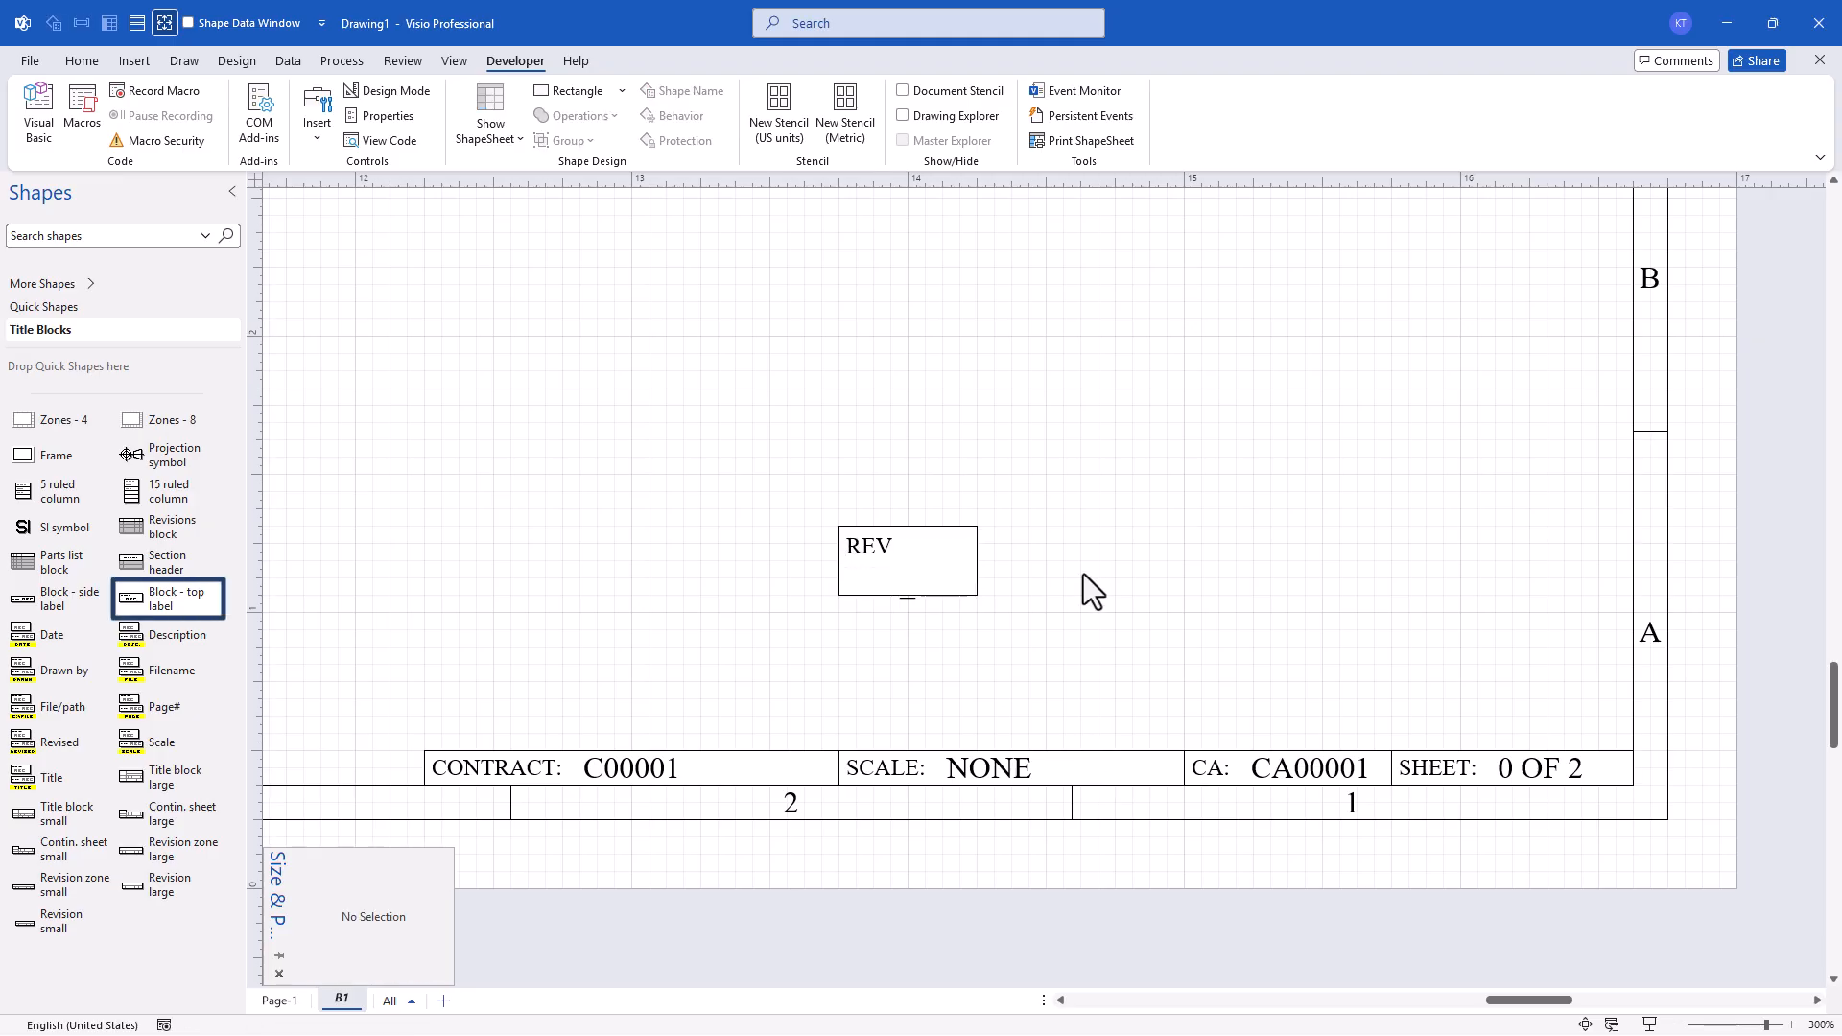
# Rename the REV block shape as Rev.
pyautogui.click(941, 536)
pyautogui.click(683, 90)
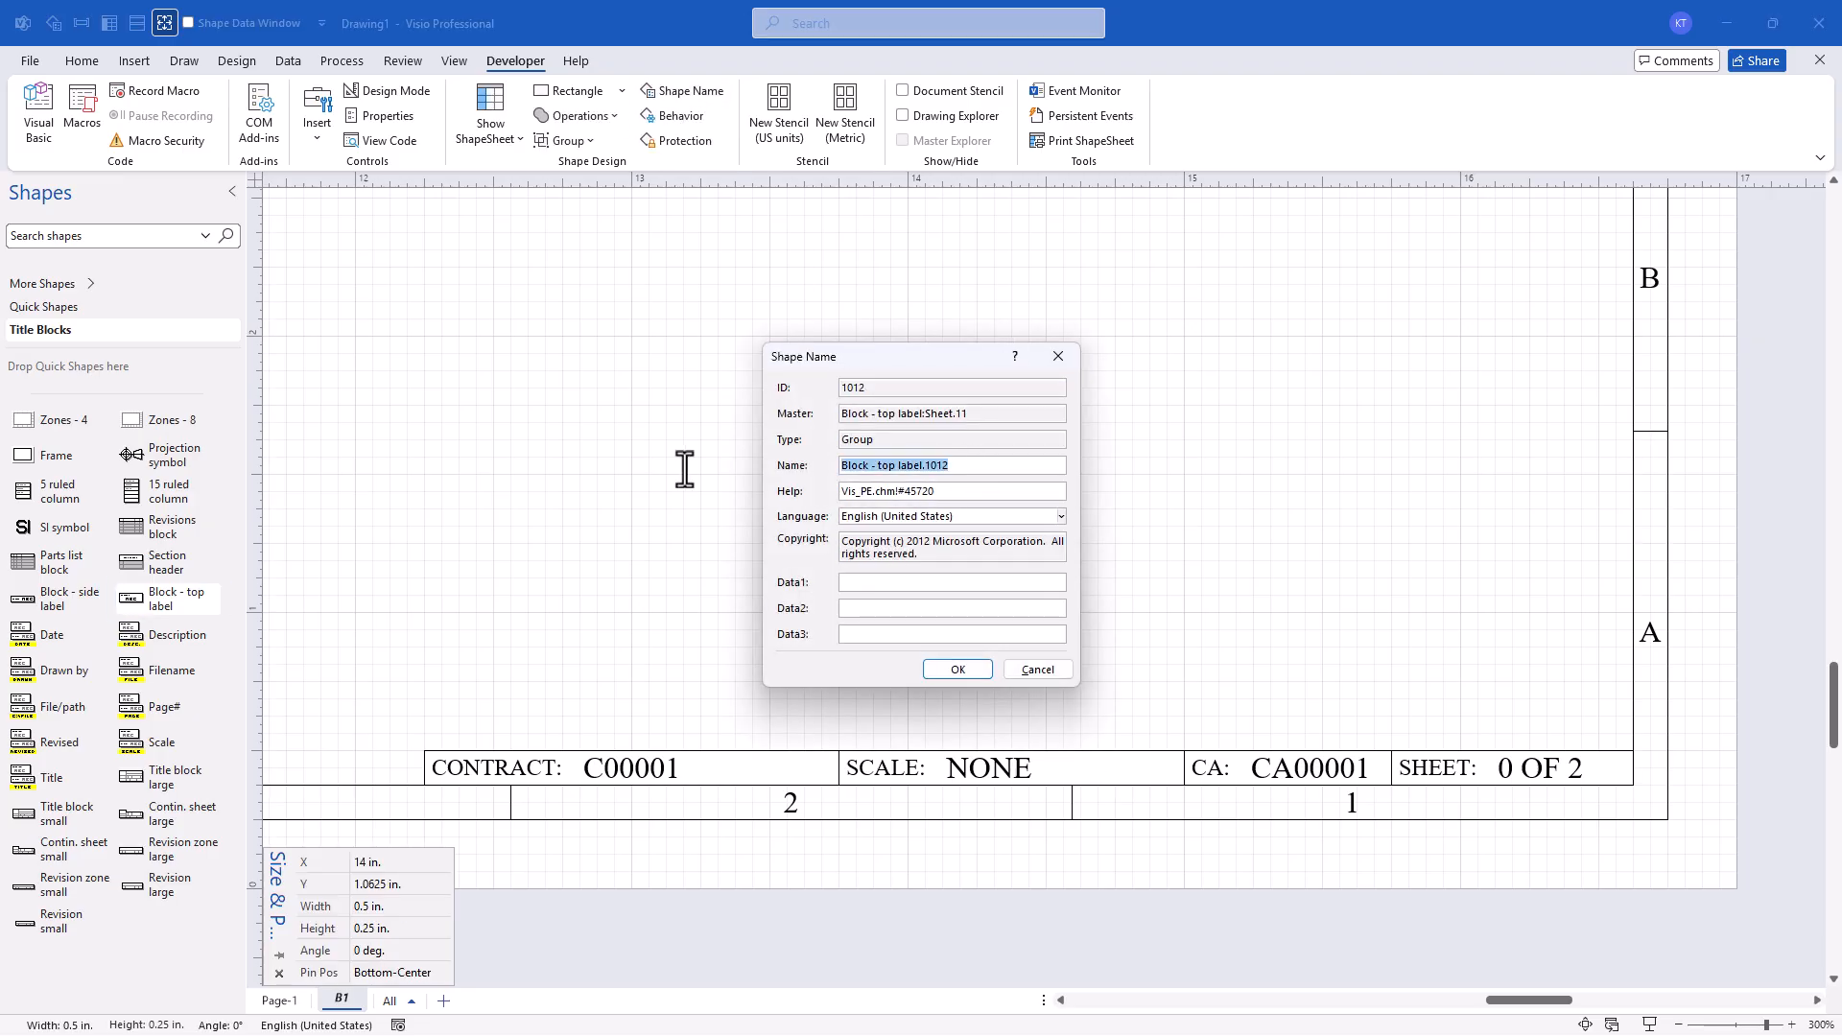
pyautogui.write('Rev')
pyautogui.click(975, 665)
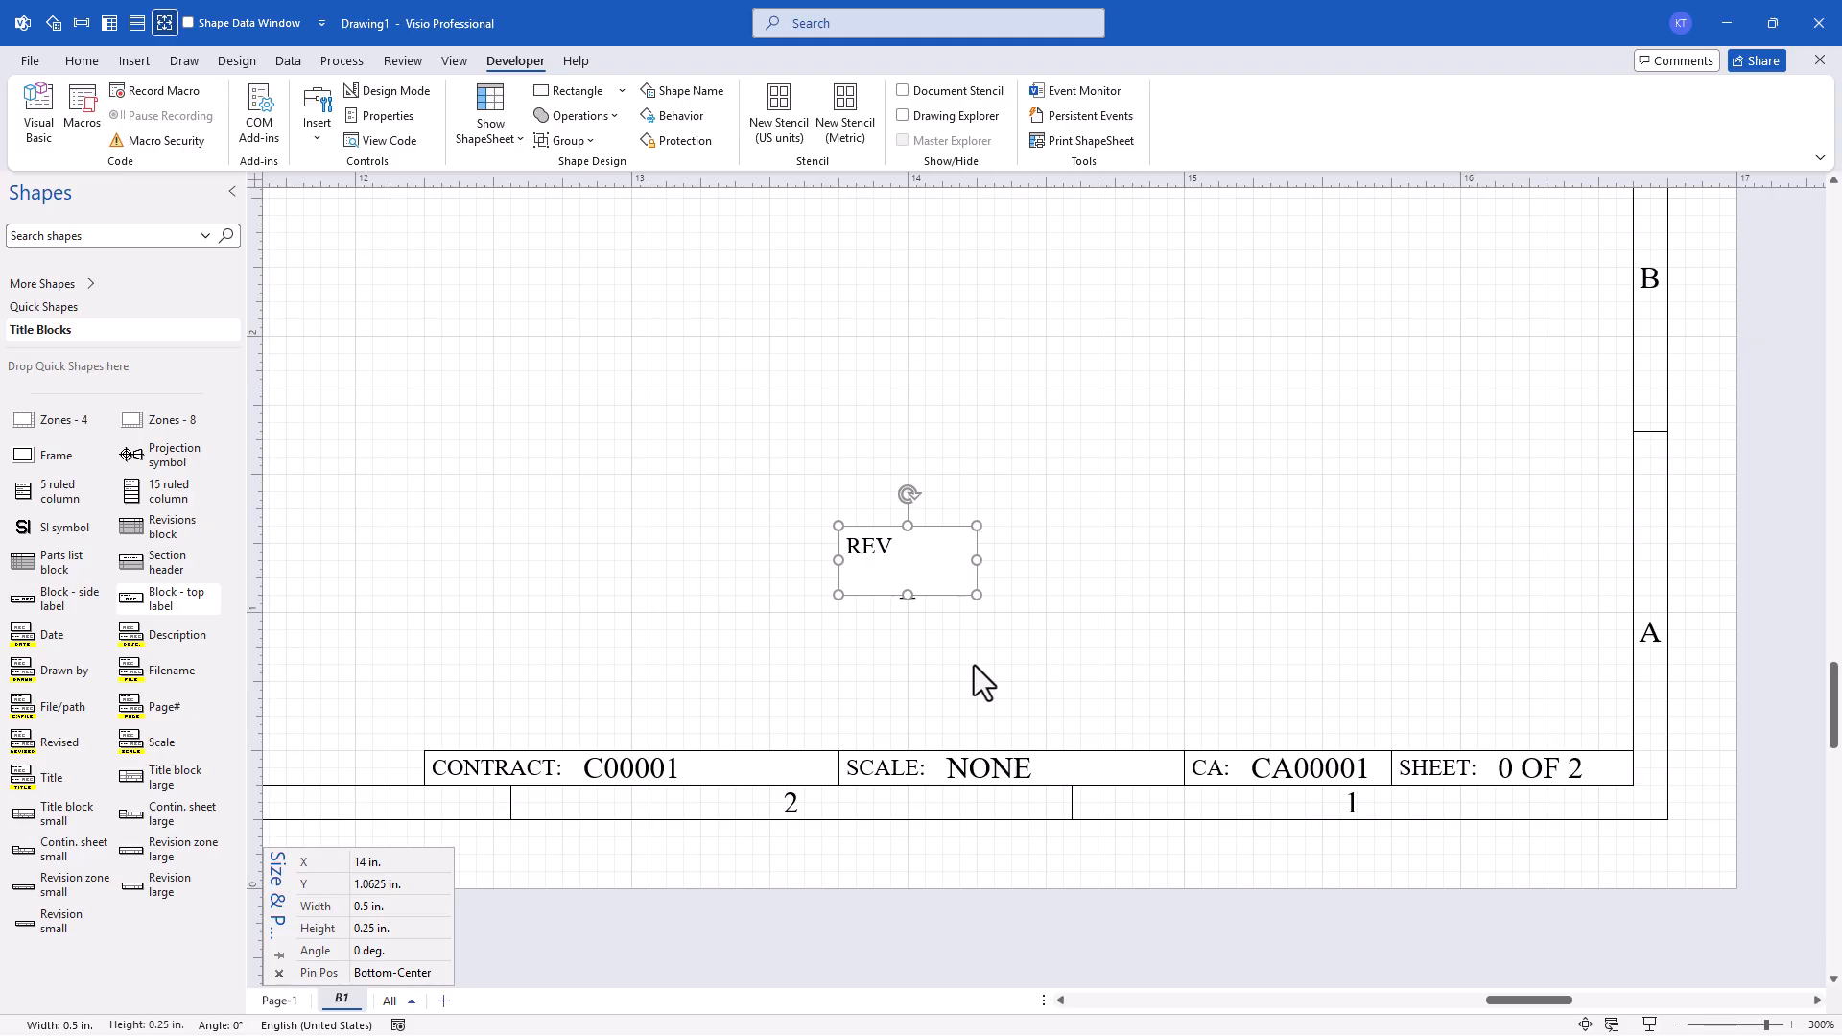
# Set the REV block's line spacing to 100% and place it above the SHEET block against the border's right edge.
pyautogui.press('F11')
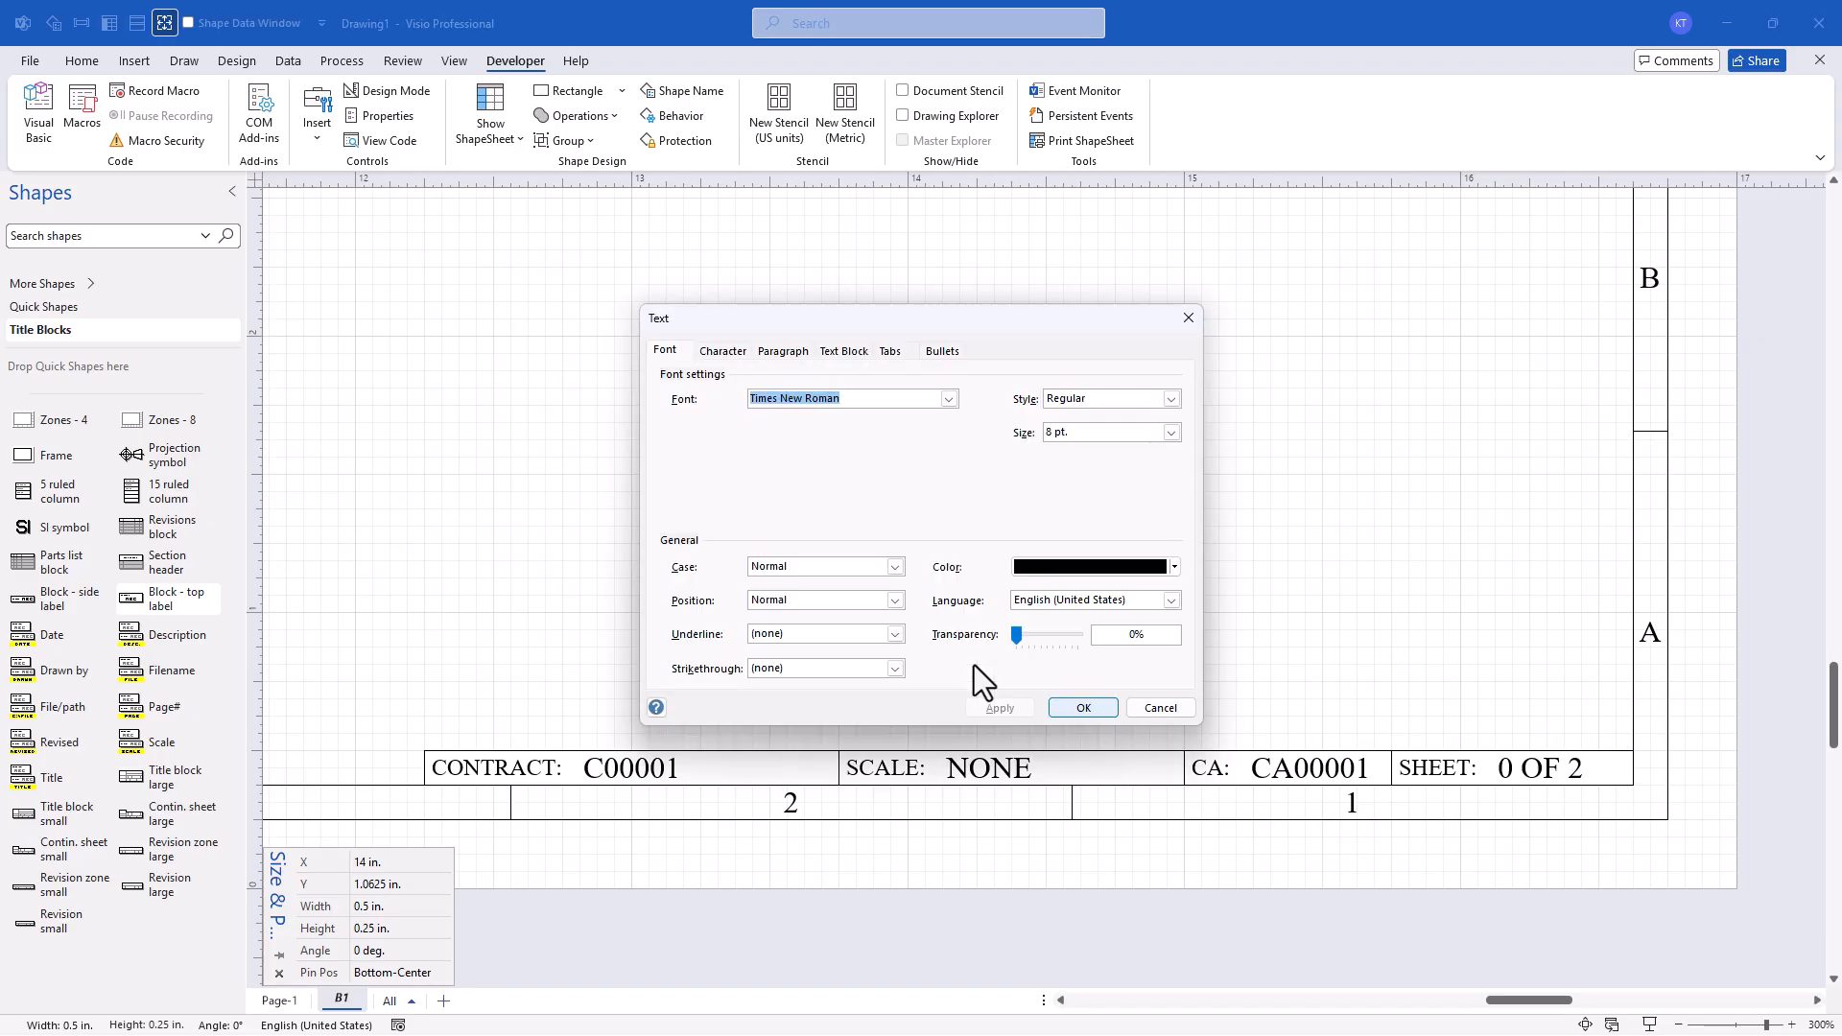
pyautogui.click(783, 351)
pyautogui.click(1015, 541)
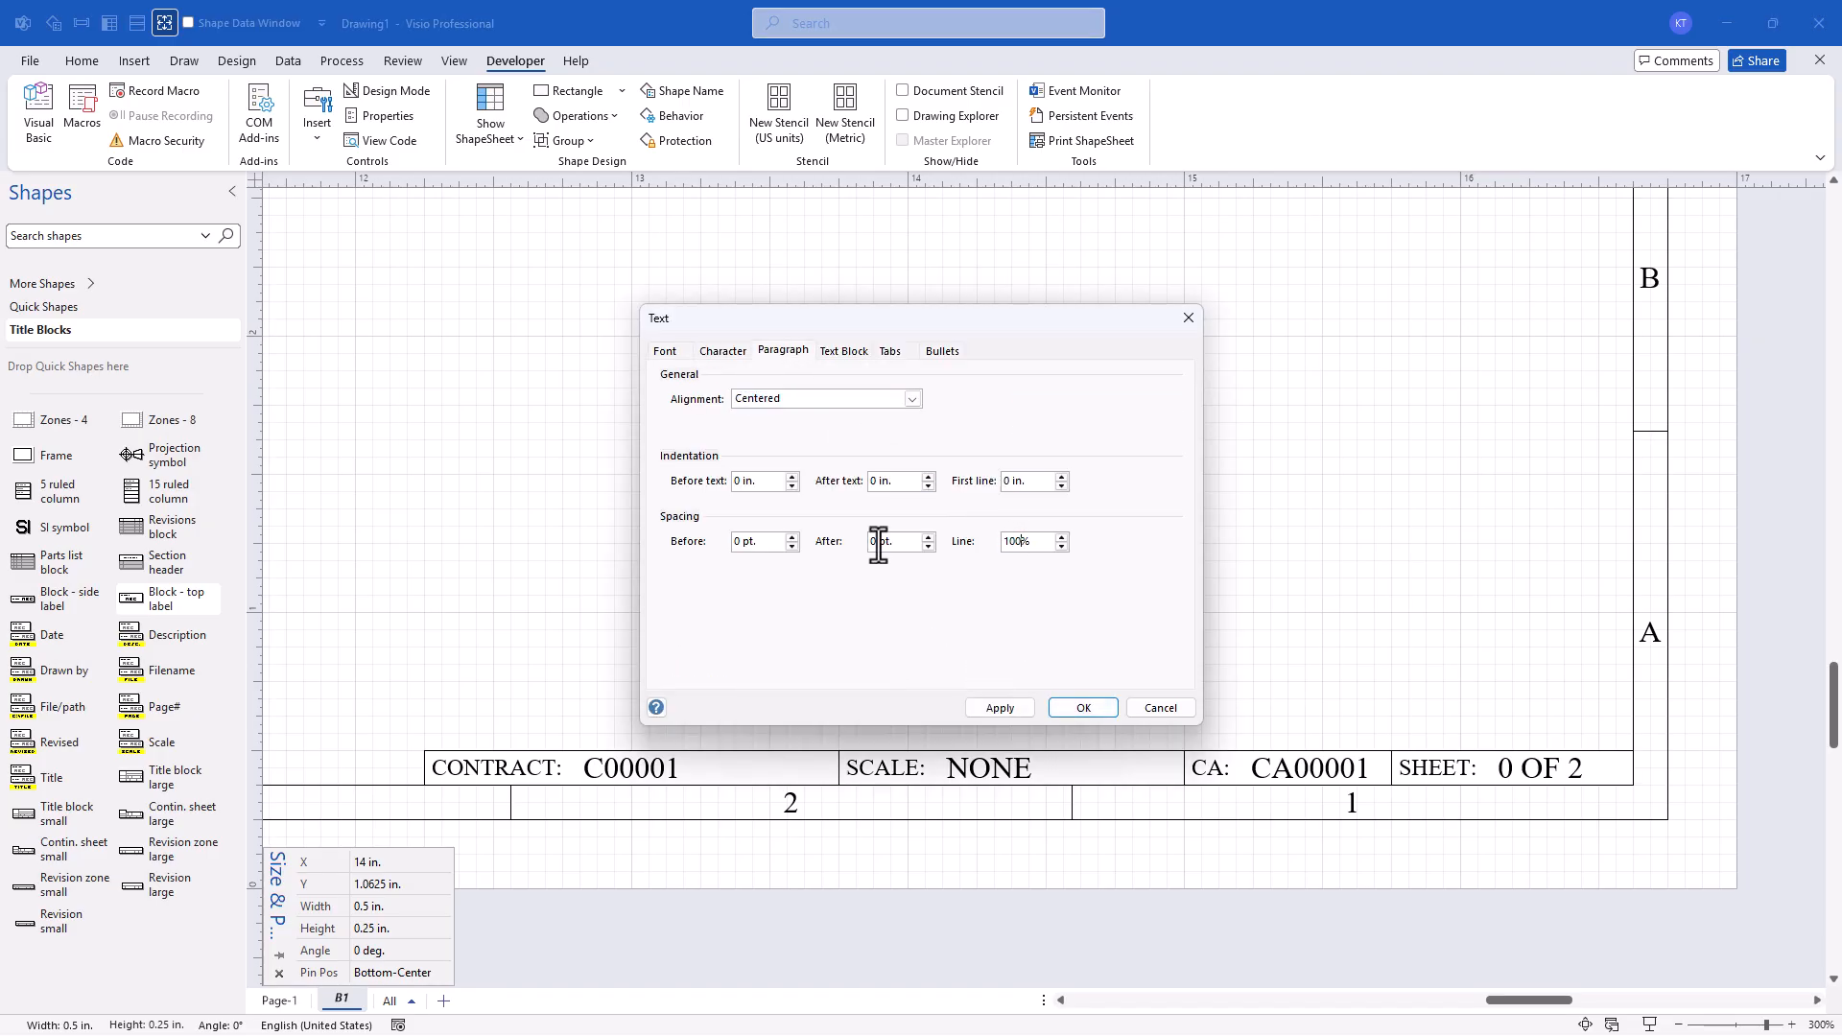
pyautogui.click(1102, 708)
pyautogui.moveTo(875, 555); pyautogui.dragTo(1531, 710)
# Duplicate the REV block directly to its left and set the copy's width to 1.125 in.
pyautogui.hotkey('ctrl', 'd')
pyautogui.moveTo(1671, 856); pyautogui.dragTo(1233, 701)
pyautogui.click(358, 906)
pyautogui.write('1.125')
pyautogui.press('Return')
# Change the copied top label block's label to DWG NO and rename its shape accordingly.
pyautogui.click(1234, 700)
pyautogui.doubleClick(1233, 700)
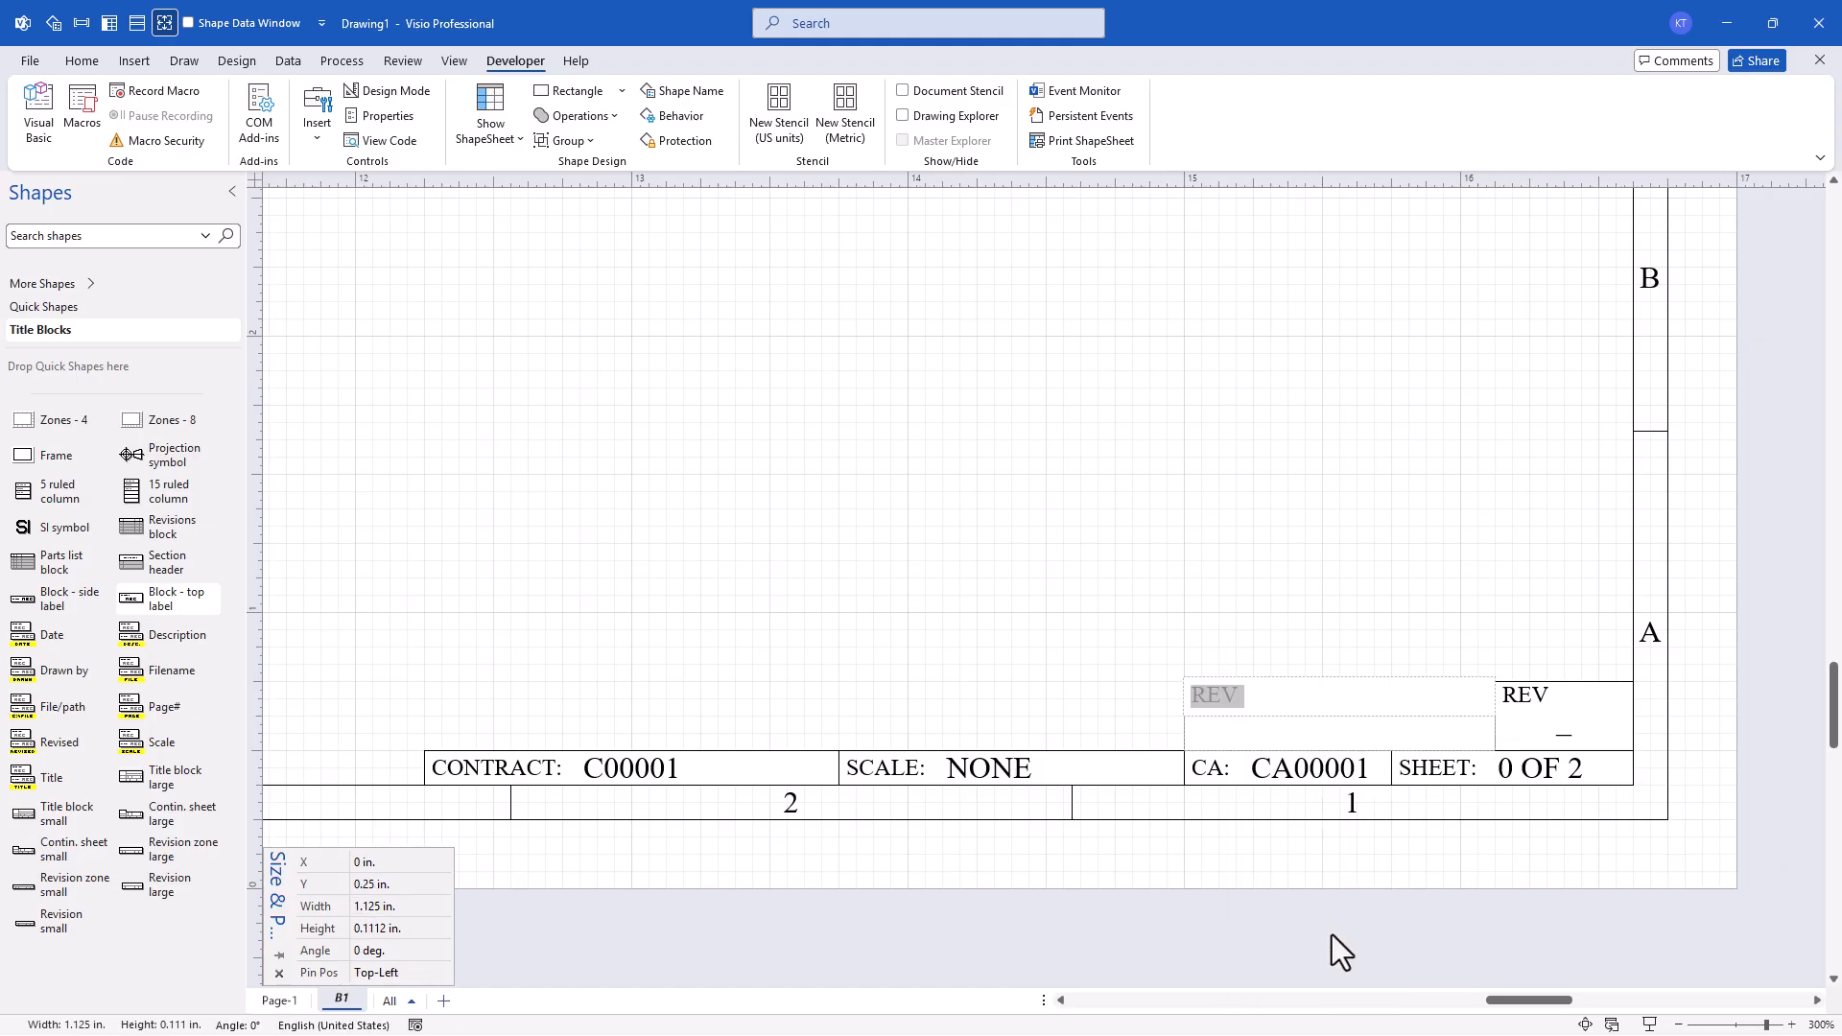
pyautogui.write('DWG NO')
pyautogui.press('Escape')
pyautogui.click(687, 91)
pyautogui.click(981, 666)
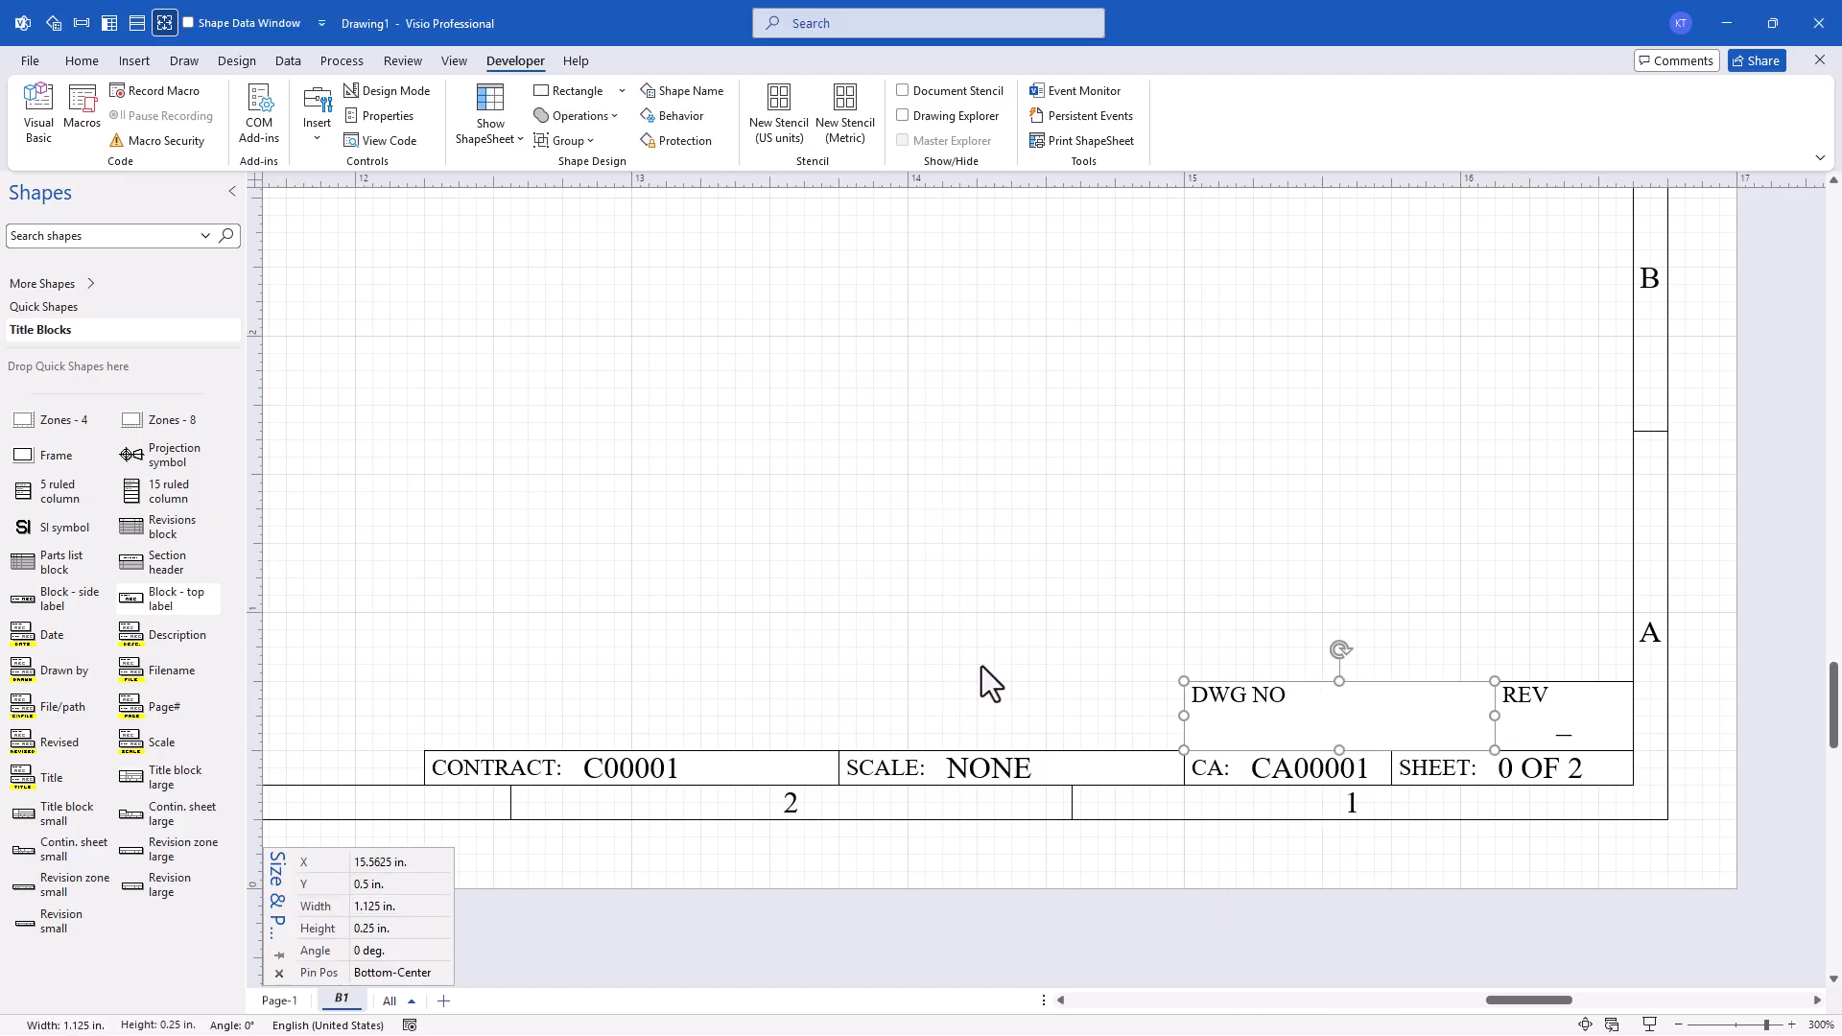
# Duplicate the DWG NO block directly to its left and set the copy's width to 0.75 in.
pyautogui.hotkey('ctrl', 'd')
pyautogui.moveTo(1429, 843); pyautogui.dragTo(1071, 696)
pyautogui.click(367, 906)
pyautogui.write('0.75')
pyautogui.press('Return')
# Change the new block's label to CAGE CODE and rename its shape accordingly.
pyautogui.doubleClick(876, 589)
pyautogui.write('CAGE CODE')
pyautogui.press('Escape')
pyautogui.click(687, 91)
pyautogui.click(984, 668)
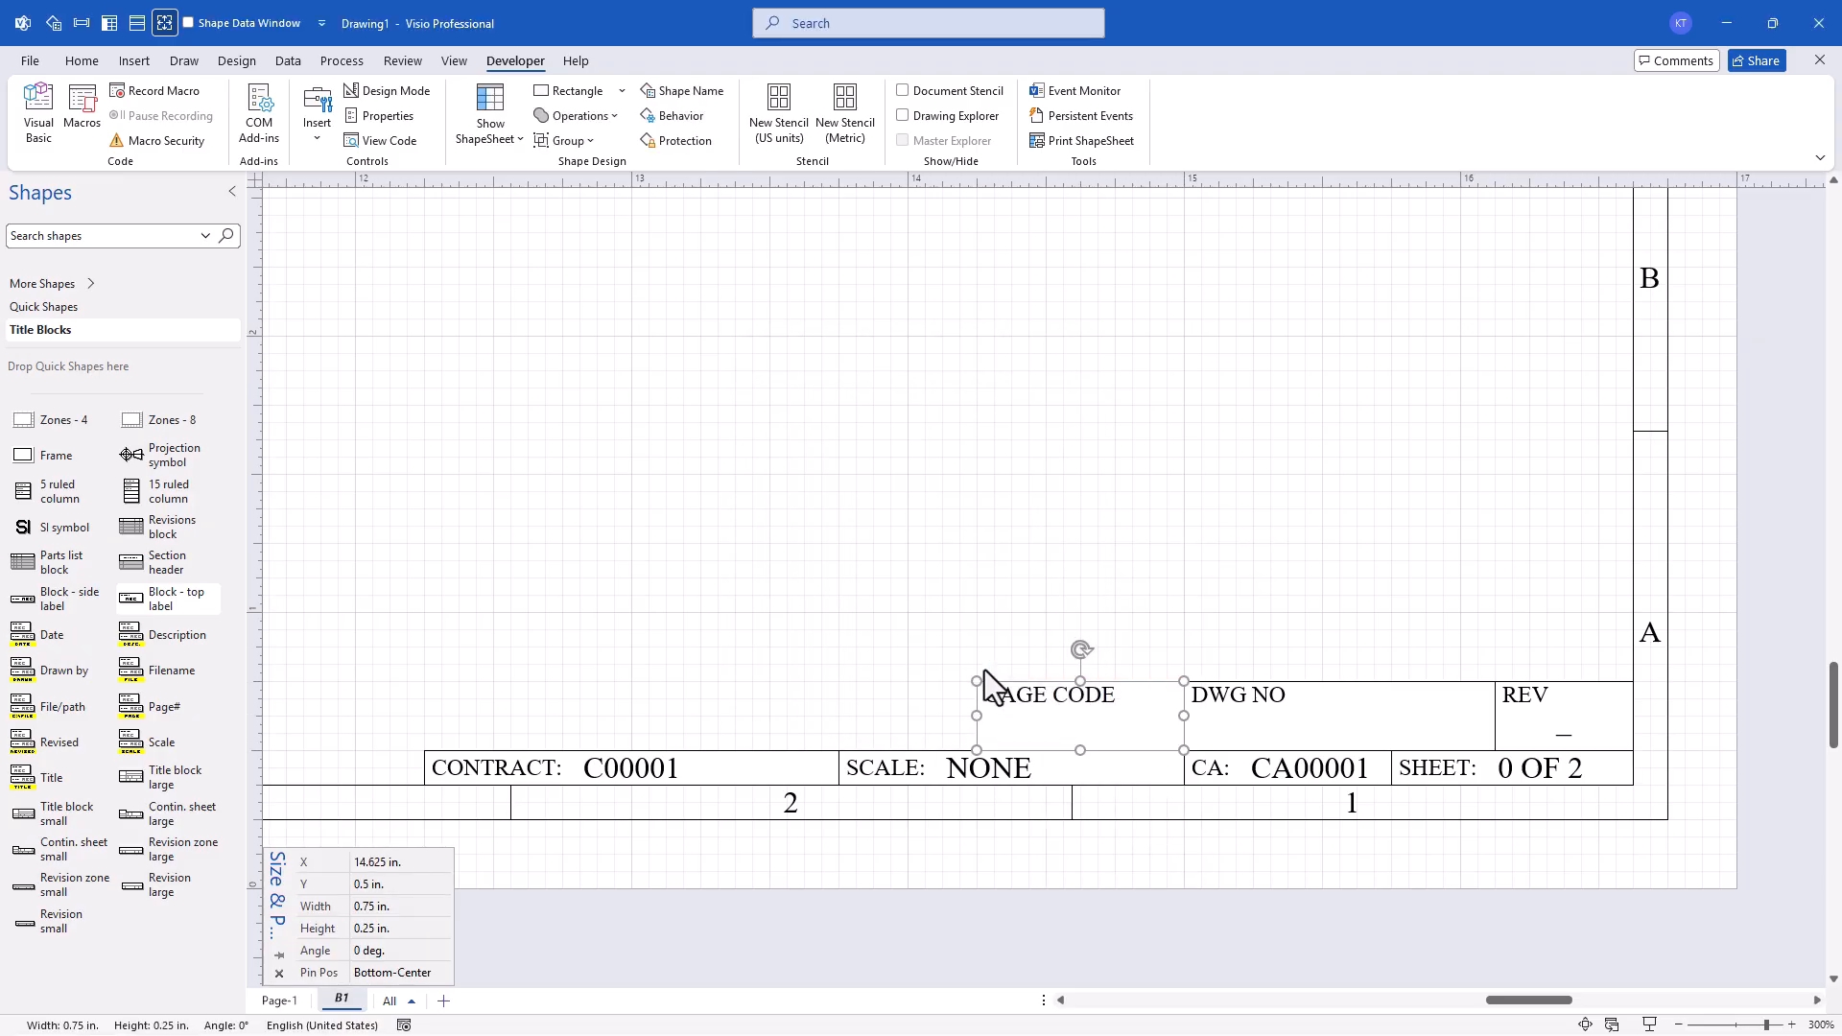
# Duplicate the CAGE CODE block directly to its left and set the copy's width to 0.5 in.
pyautogui.hotkey('ctrl', 'd')
pyautogui.moveTo(1247, 844); pyautogui.dragTo(876, 715)
pyautogui.click(413, 906)
pyautogui.write('0.5')
pyautogui.press('Return')
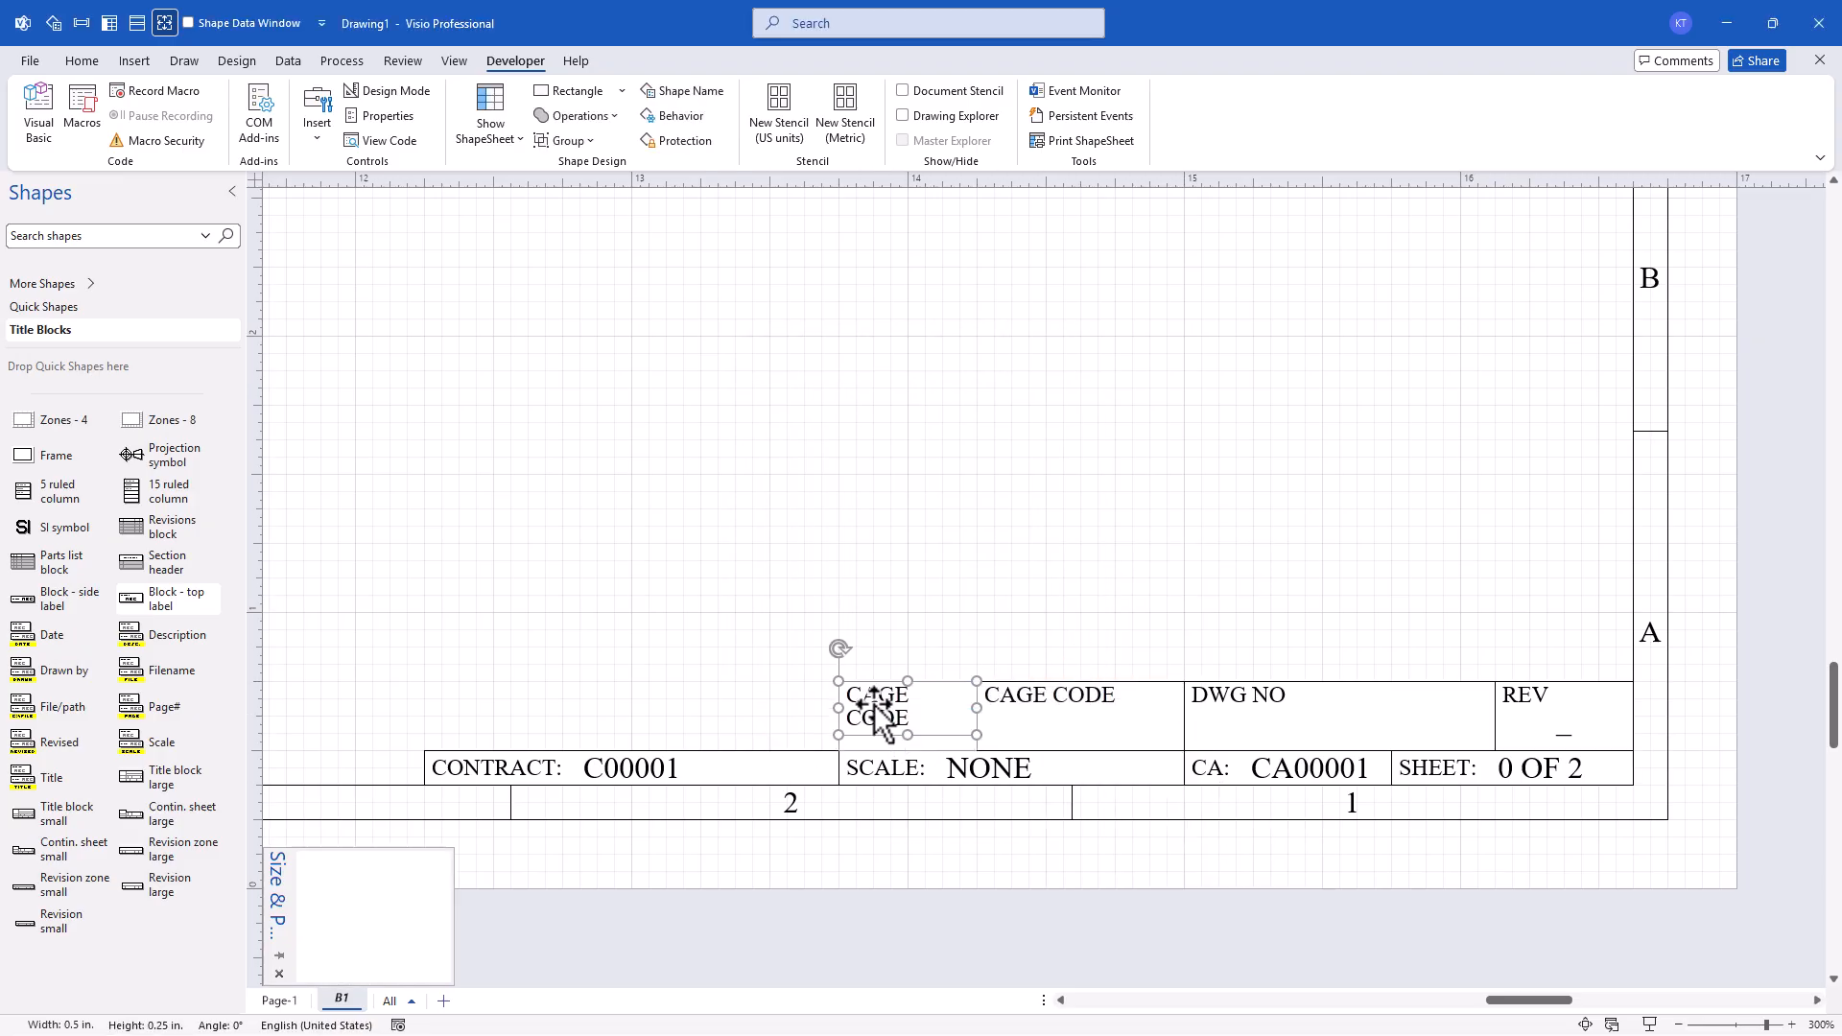
# Change the leftmost copied top label block's label to SIZE and rename its shape Size.
pyautogui.doubleClick(873, 705)
pyautogui.write('SIZE')
pyautogui.click(1071, 860)
pyautogui.click(908, 710)
pyautogui.click(687, 91)
pyautogui.moveTo(901, 464); pyautogui.dragTo(604, 449)
pyautogui.write('Size')
pyautogui.click(977, 671)
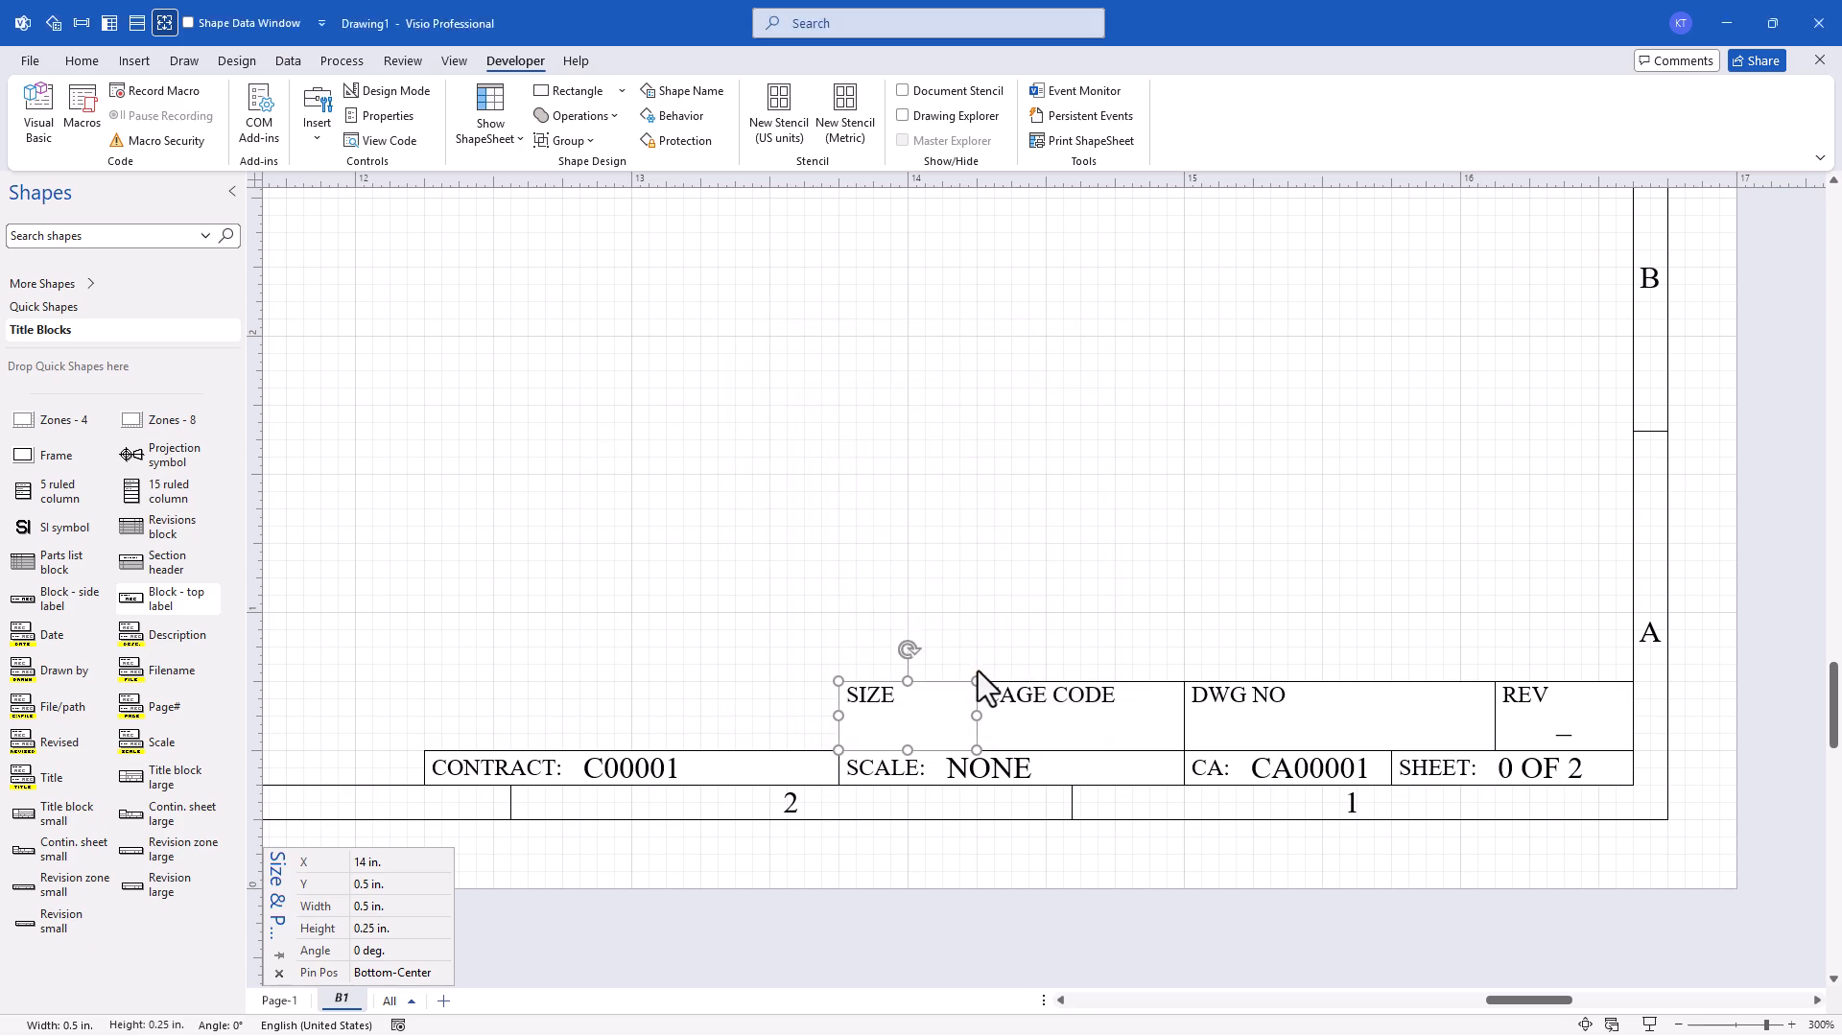
# Duplicate the SIZE block, resize the copy to 2.875 in wide by 0.5 in high, and place it directly above the SIZE-to-REV row.
pyautogui.moveTo(977, 670); pyautogui.dragTo(1115, 429)
pyautogui.write('75')
pyautogui.press('Return')
pyautogui.click(365, 928)
pyautogui.write('.5')
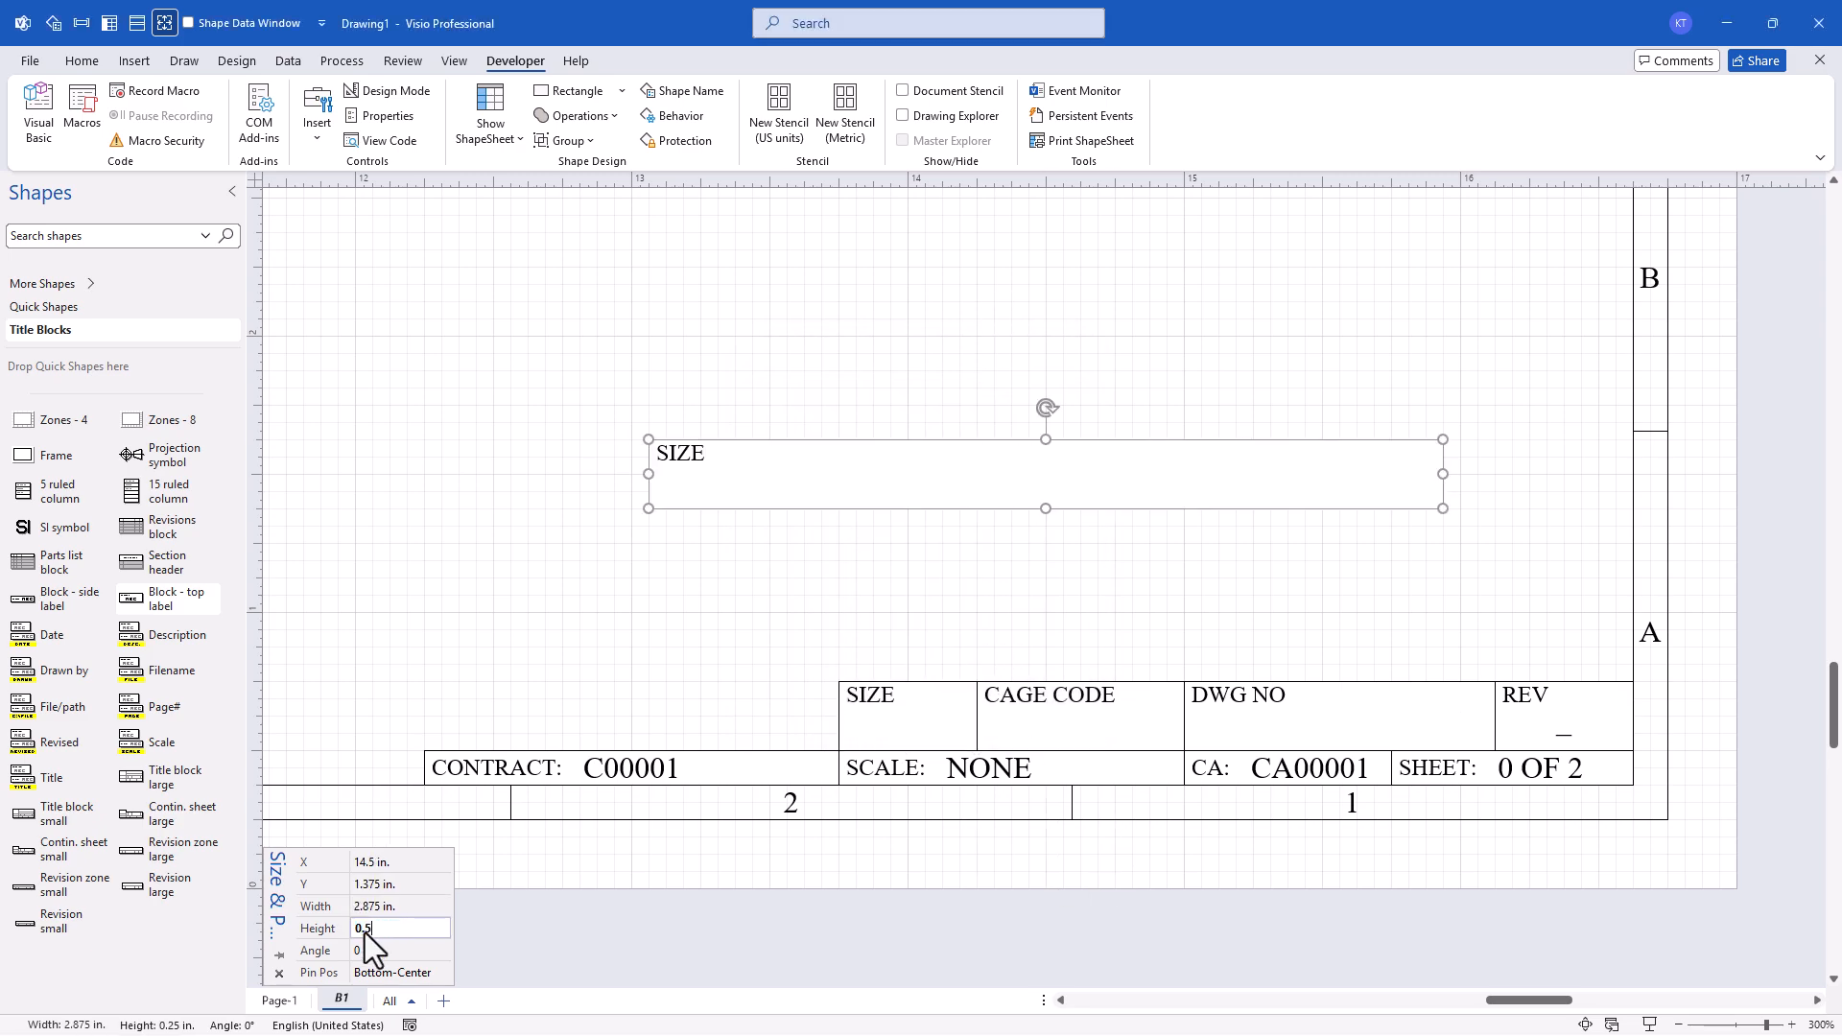
pyautogui.moveTo(928, 452); pyautogui.dragTo(1112, 625)
# Change the new wide block's label to TITLE and rename its shape Title.
pyautogui.rightClick(881, 551)
pyautogui.click(939, 797)
pyautogui.write('TITLE')
pyautogui.click(1099, 624)
pyautogui.click(684, 90)
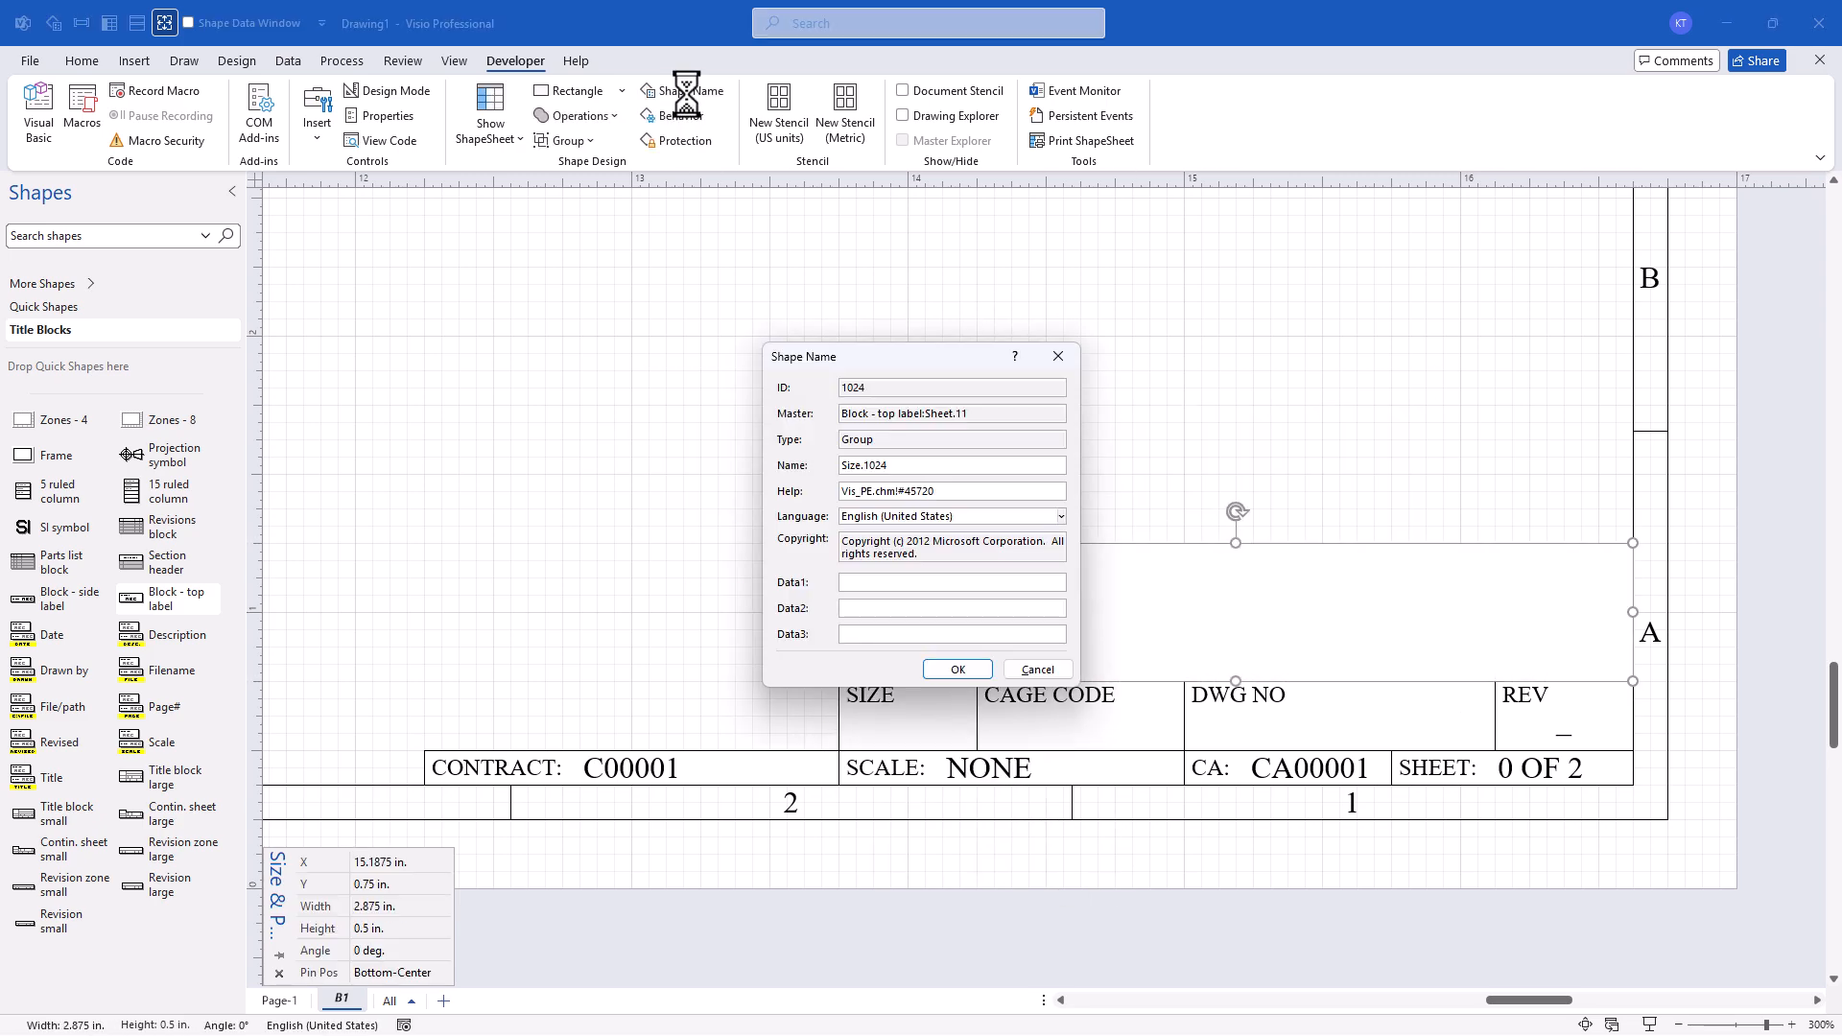
pyautogui.moveTo(887, 464); pyautogui.dragTo(732, 460)
pyautogui.write('Title')
pyautogui.click(969, 668)
# Set the font size of the TITLE block's value area to 12 pt.
pyautogui.click(81, 61)
pyautogui.click(1073, 650)
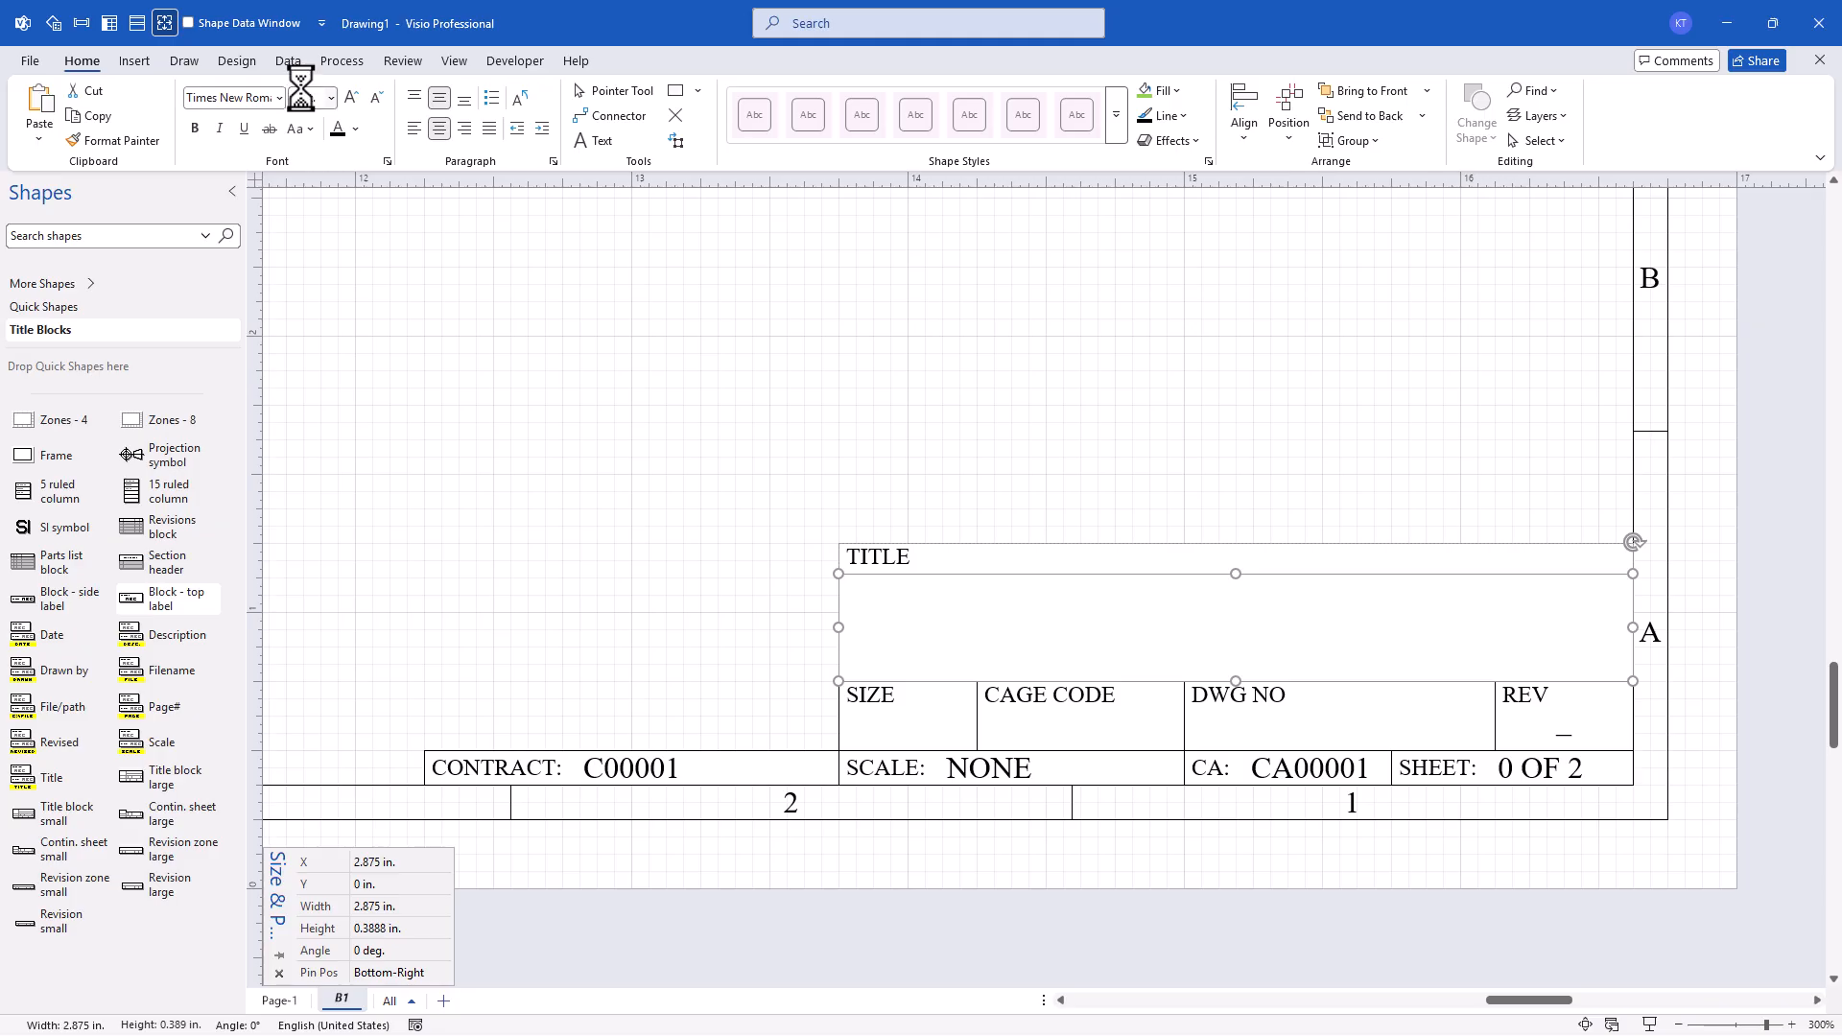
pyautogui.press('Escape')
# Duplicate the TITLE block directly above itself, with no label and the value text << COMPANY LOGO >>.
pyautogui.click(999, 566)
pyautogui.hotkey('ctrl', 'd')
pyautogui.moveTo(1219, 749); pyautogui.dragTo(1081, 473)
pyautogui.doubleClick(967, 420)
pyautogui.write('<< COMPANY LOGO >>')
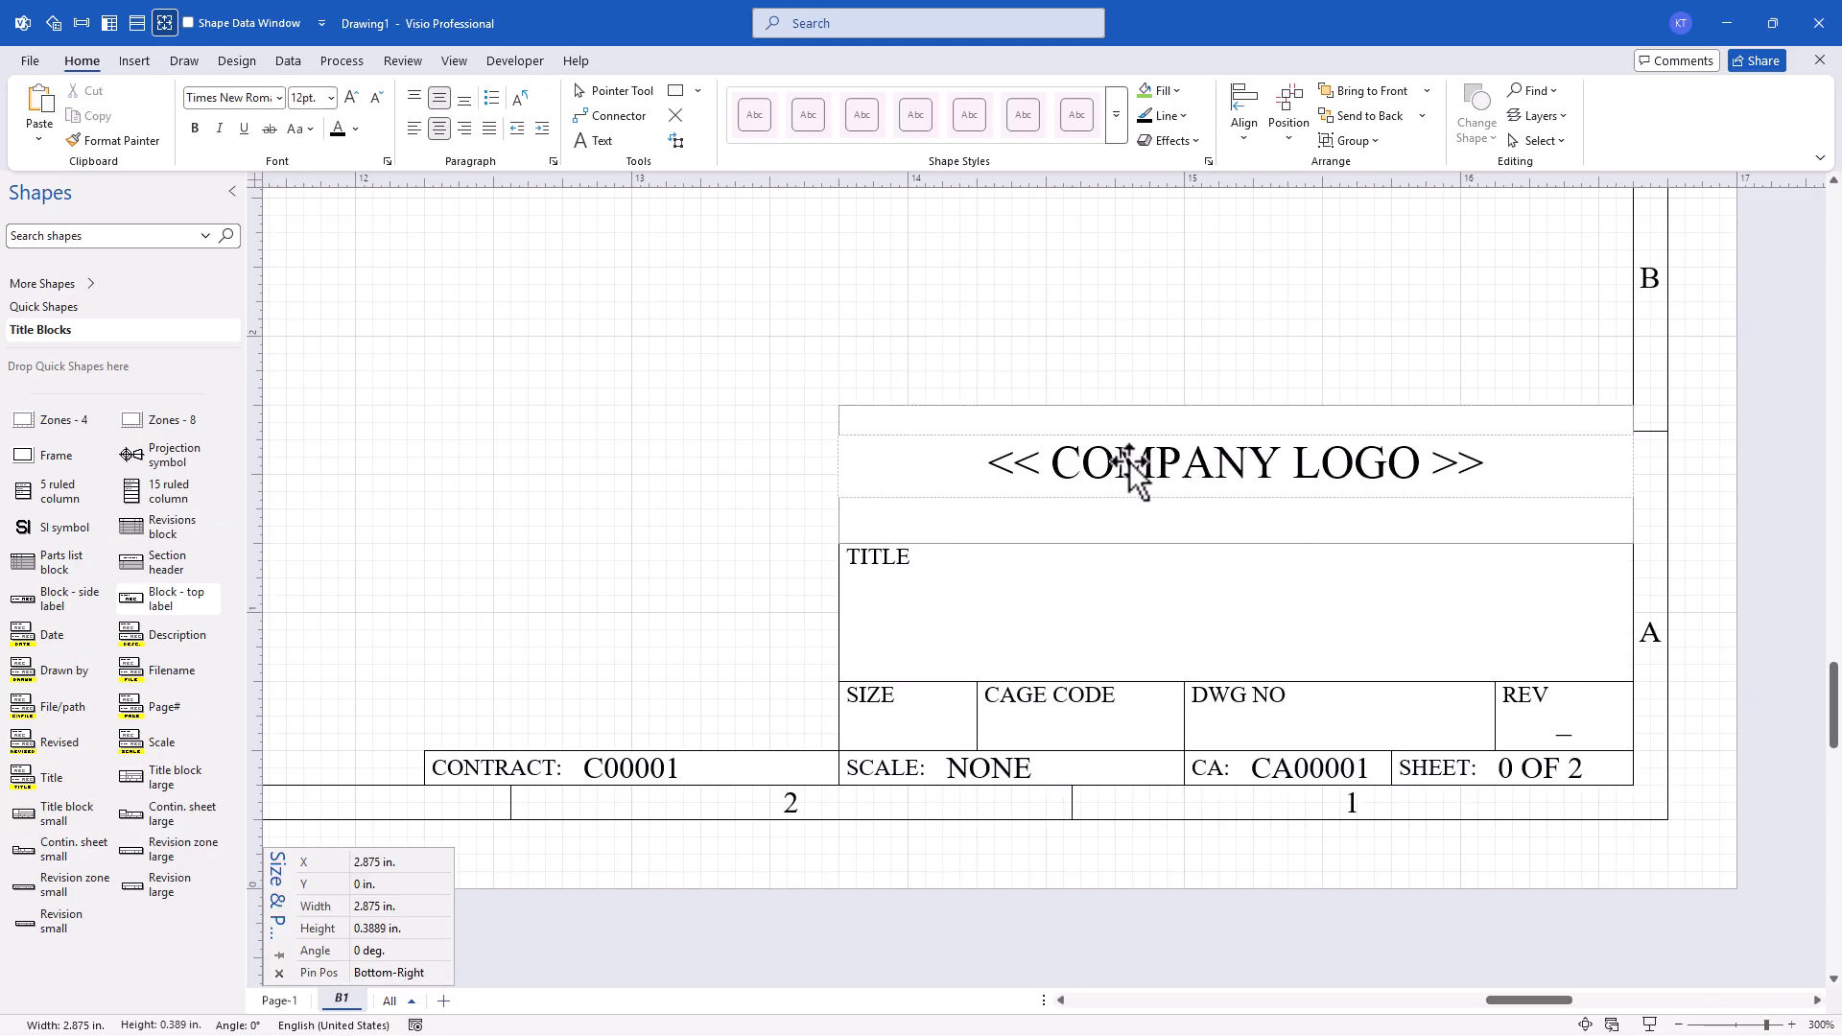
pyautogui.click(1142, 326)
# Rename the company logo block's shape to match its content.
pyautogui.click(1198, 446)
pyautogui.click(515, 60)
pyautogui.click(684, 90)
pyautogui.click(971, 670)
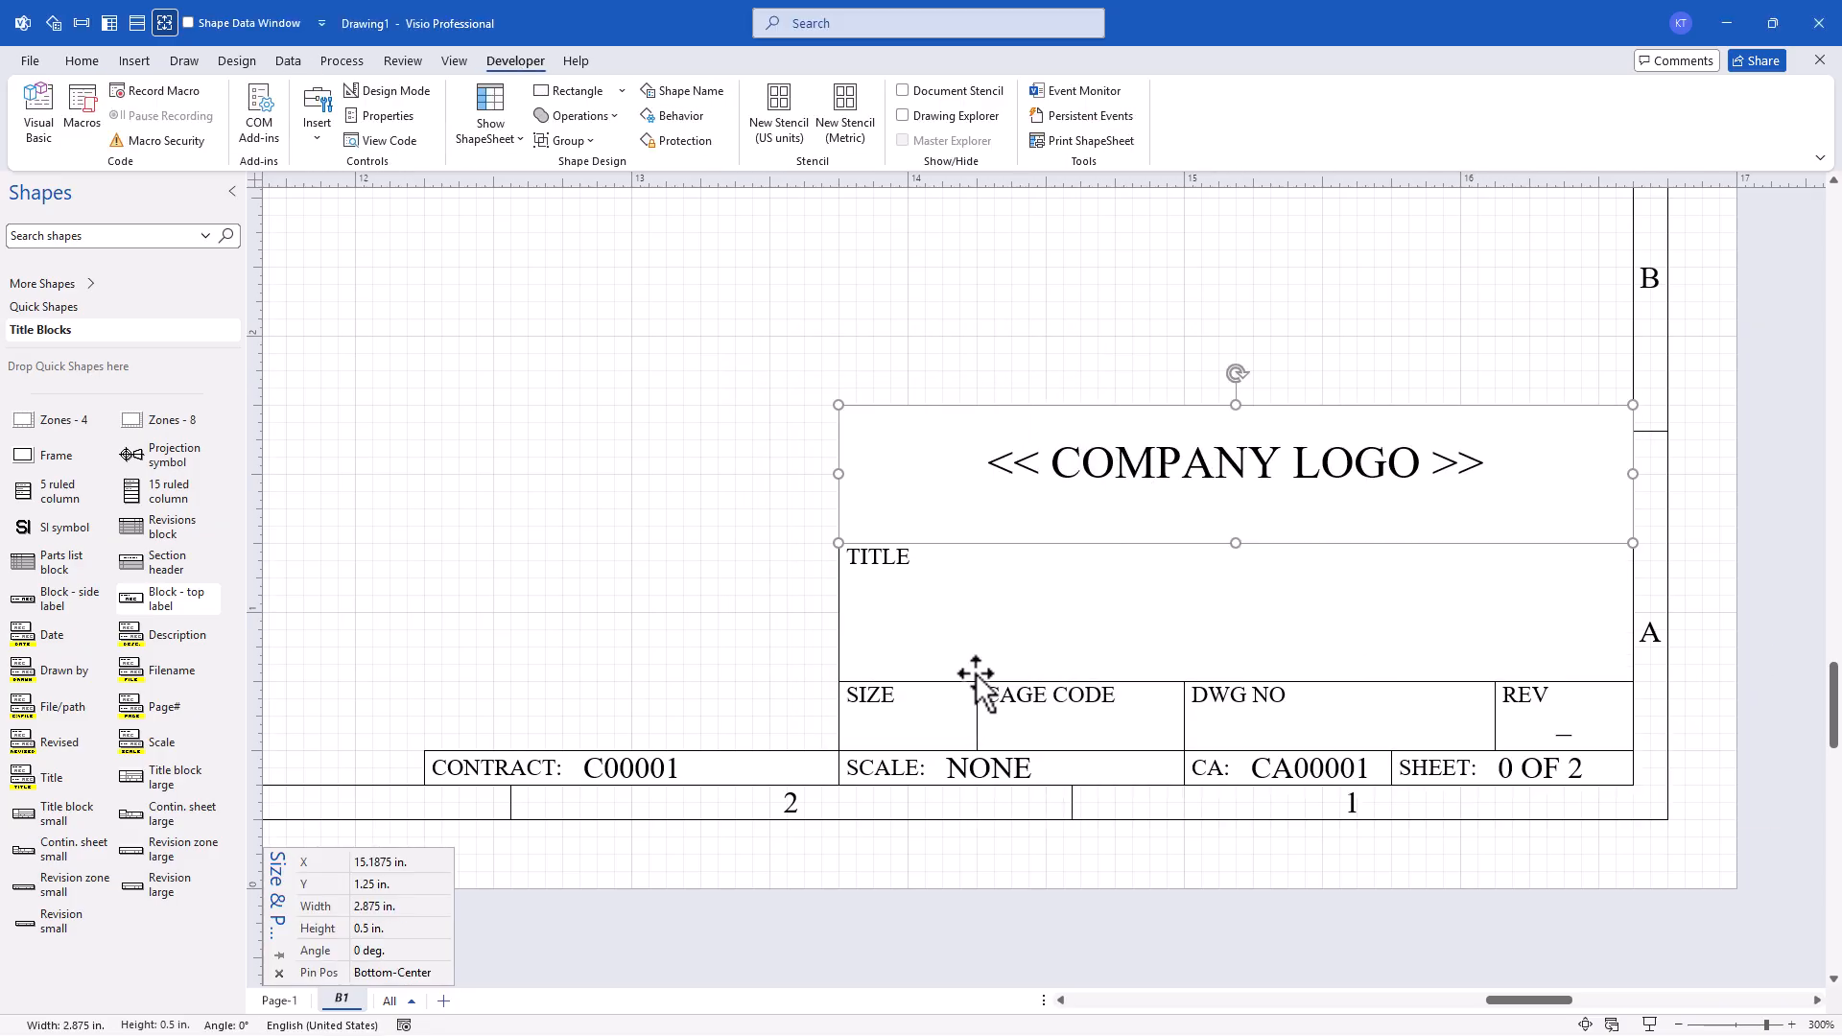
# Duplicate the CONTRACT block, align the copy with the logo block's upper-left corner, and set its value text to 6 pt.
pyautogui.click(661, 768)
pyautogui.hotkey('ctrl', 'd')
pyautogui.moveTo(840, 915); pyautogui.dragTo(700, 434)
pyautogui.click(82, 60)
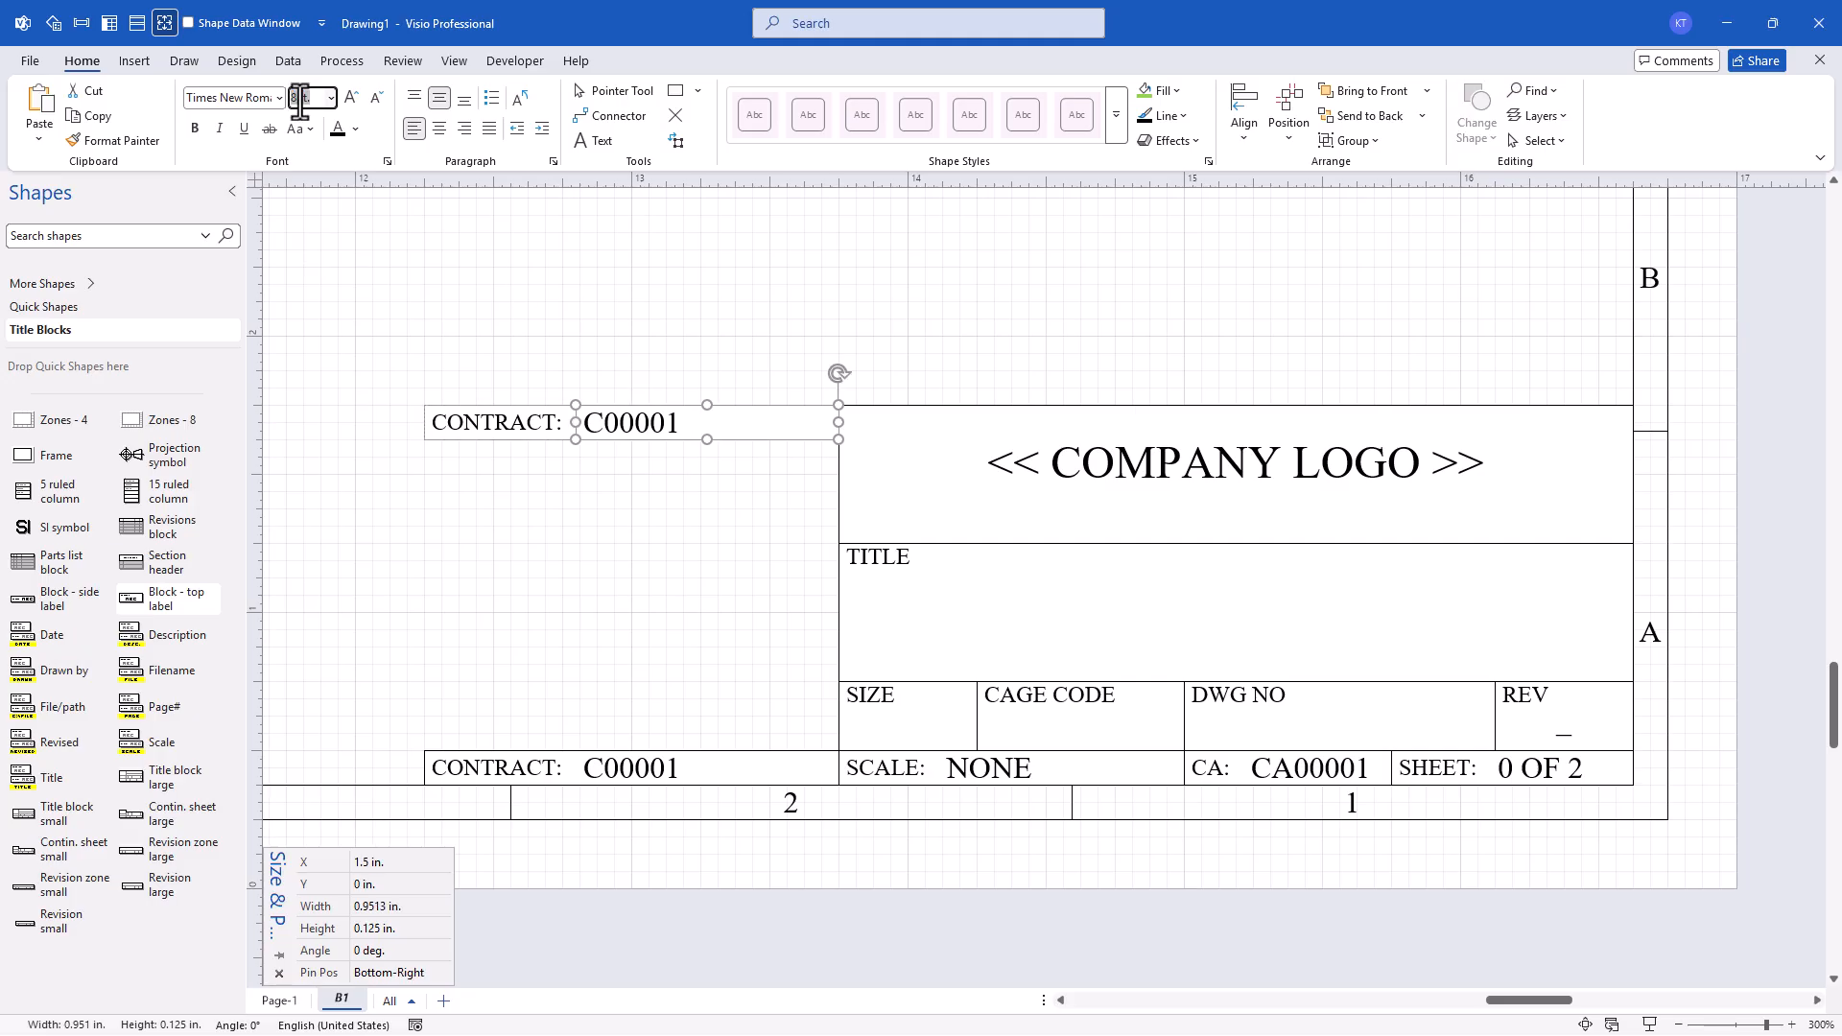
# Change the copied side label block's label to INIT REL DATE: and its value to DDMMMYYYY.
pyautogui.rightClick(492, 418)
pyautogui.click(688, 664)
pyautogui.doubleClick(662, 423)
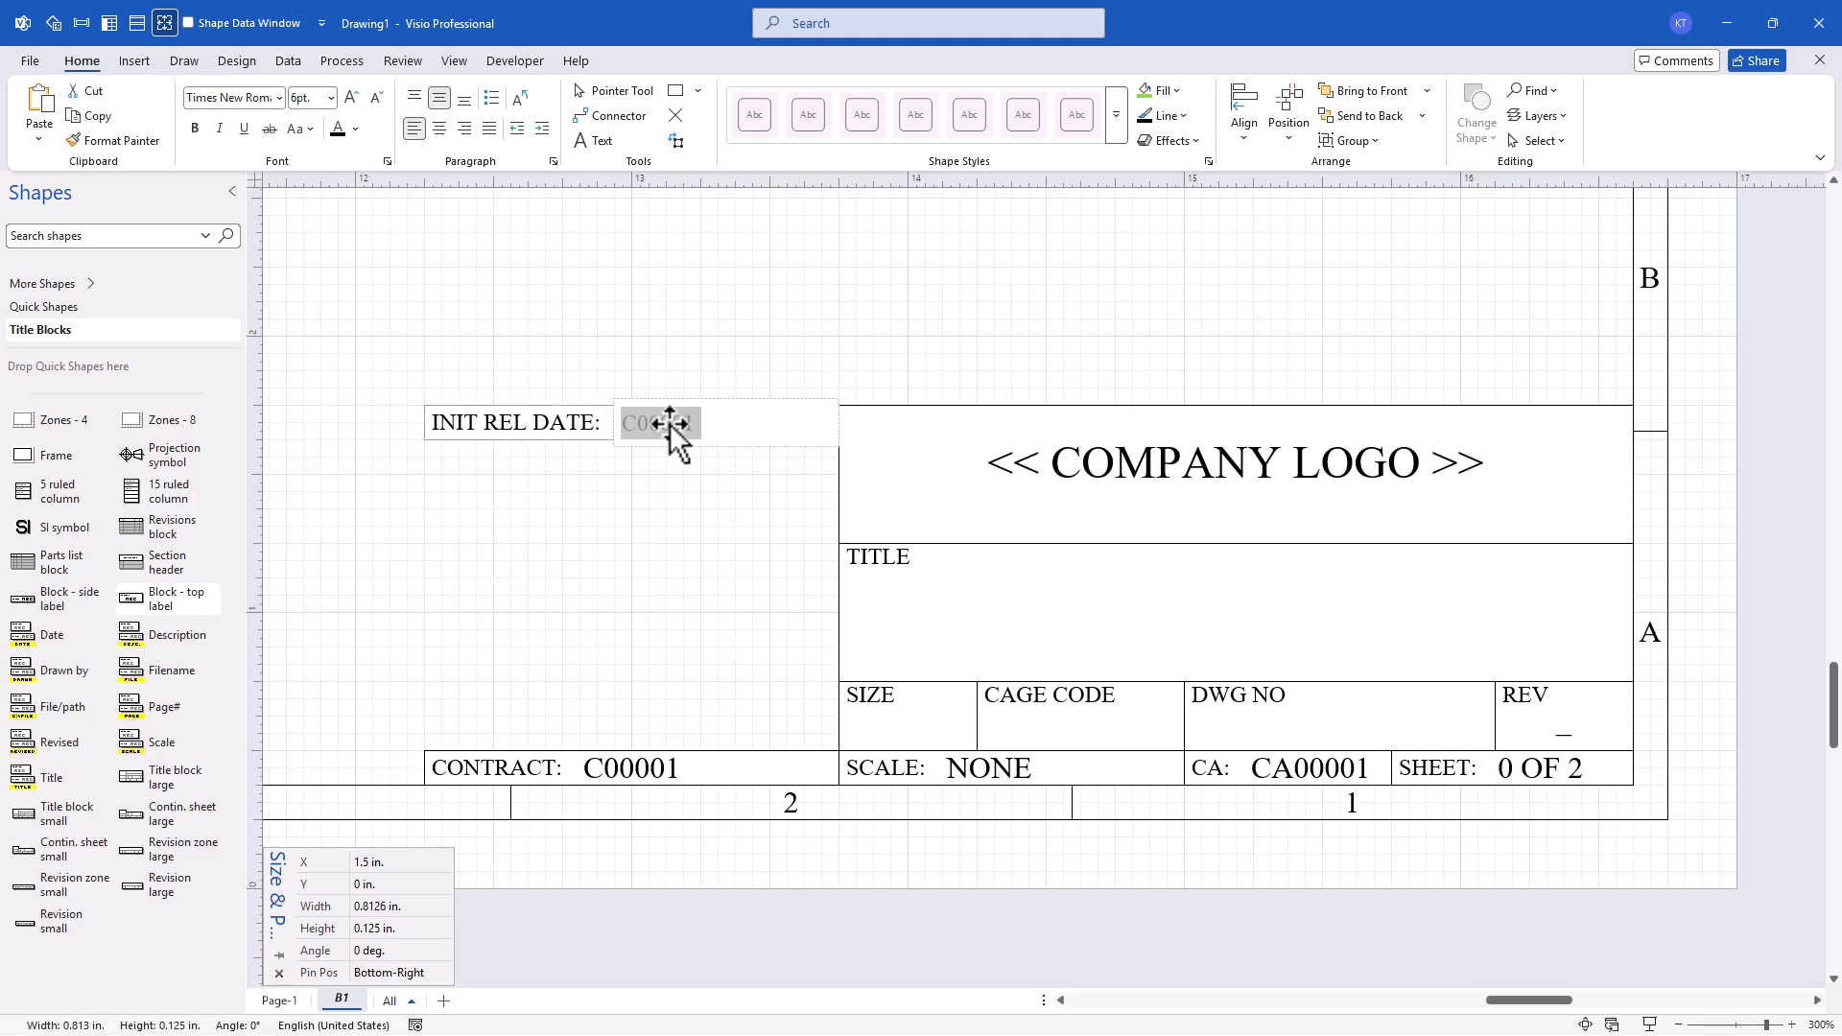
pyautogui.write('DDMMMYYYY')
pyautogui.click(640, 491)
# Rename the INIT REL DATE block's shape accordingly.
pyautogui.click(621, 422)
pyautogui.click(515, 60)
pyautogui.click(684, 90)
pyautogui.click(971, 668)
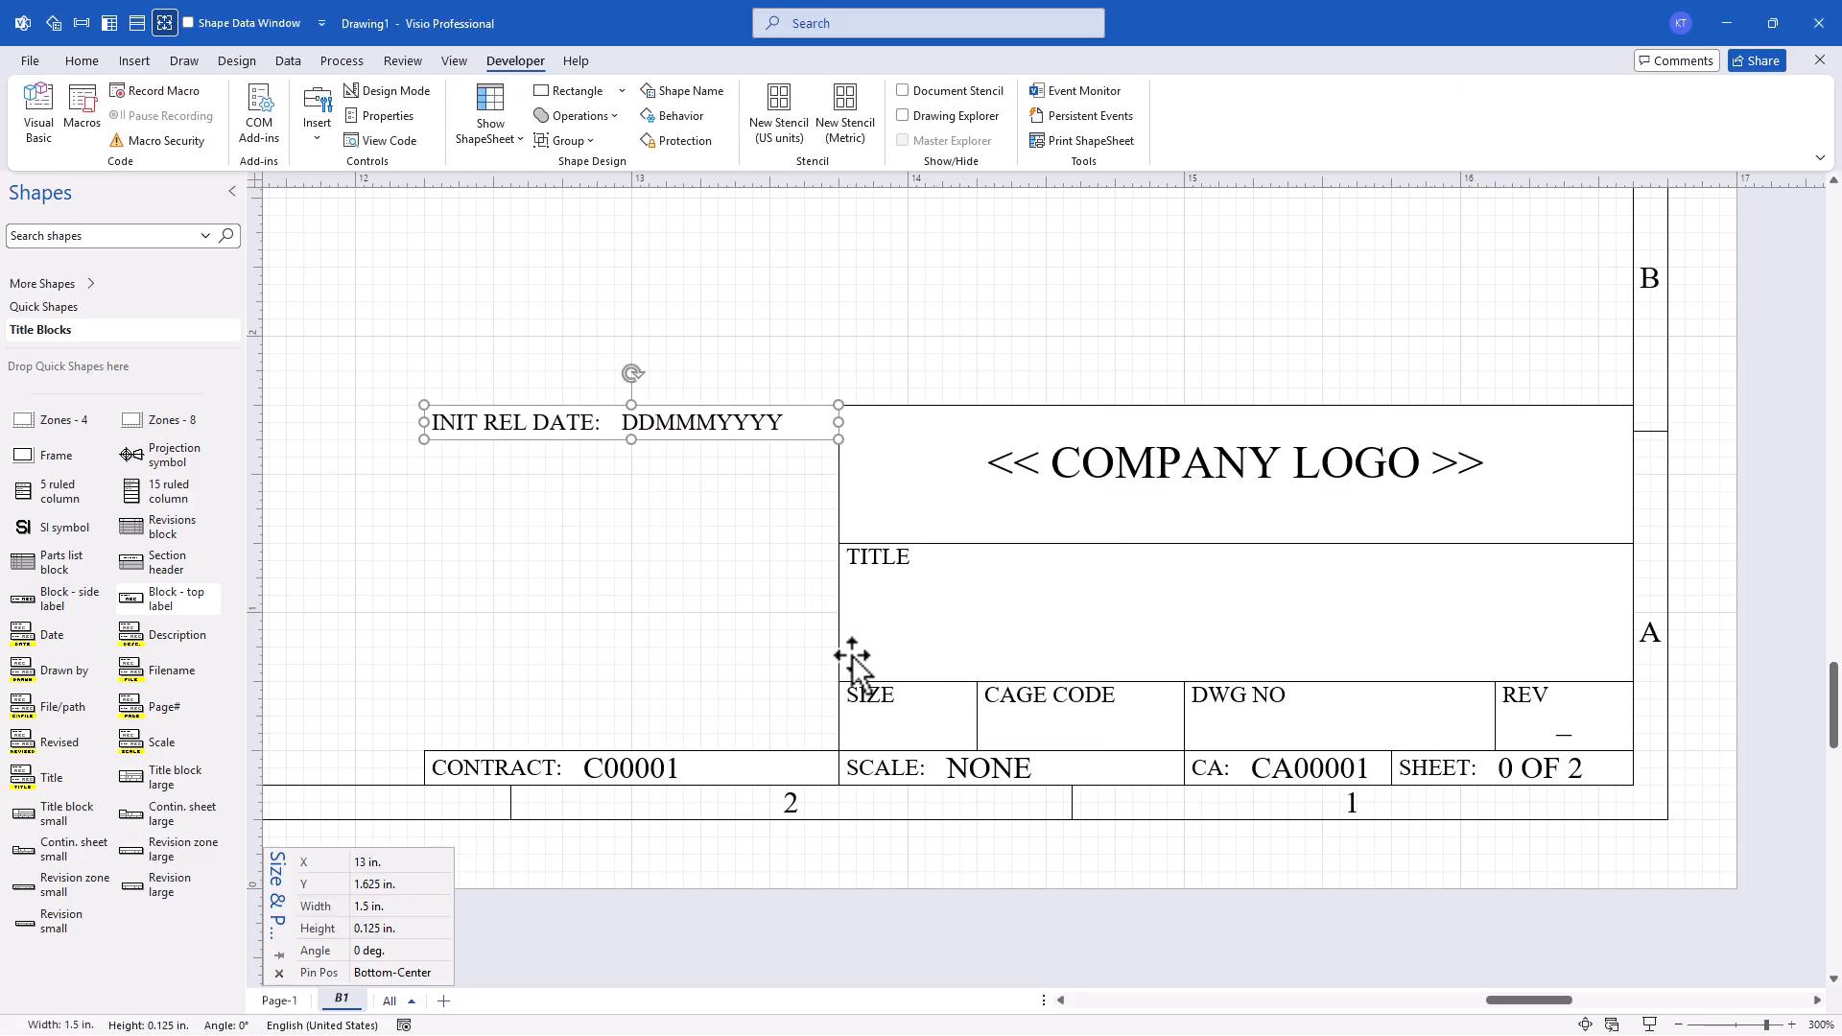
# Duplicate the INIT REL DATE block directly below itself, label the copy DWN BY: and clear its value.
pyautogui.hotkey('ctrl', 'd')
pyautogui.moveTo(861, 560); pyautogui.dragTo(724, 456)
pyautogui.rightClick(723, 457)
pyautogui.click(732, 704)
pyautogui.write('DWN BY:')
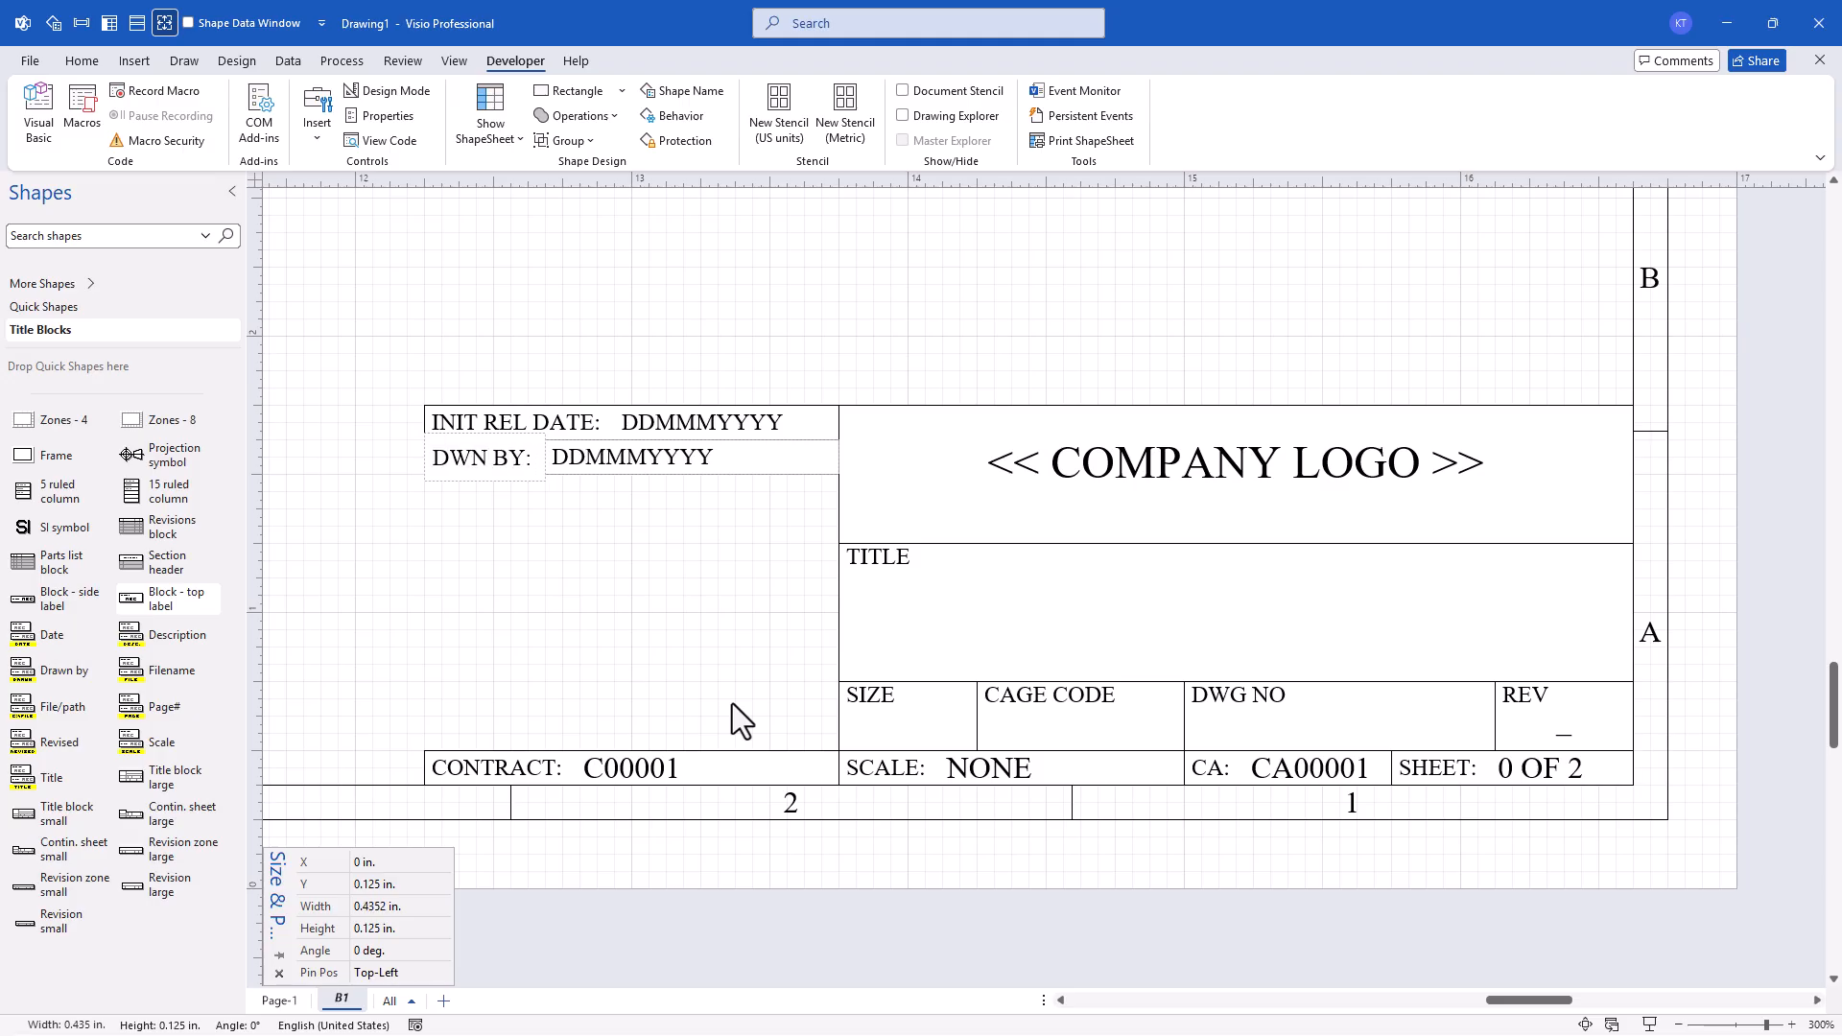
pyautogui.doubleClick(636, 456)
pyautogui.press('Delete')
pyautogui.click(581, 487)
# Rename the DWN BY block's shape Creator.
pyautogui.click(720, 457)
pyautogui.click(684, 90)
pyautogui.write('DwnBy')
pyautogui.click(975, 675)
# Duplicate the DWN BY block directly below itself and change the copy's label to QUAL:.
pyautogui.hotkey('ctrl', 'd')
pyautogui.moveTo(773, 580); pyautogui.dragTo(707, 490)
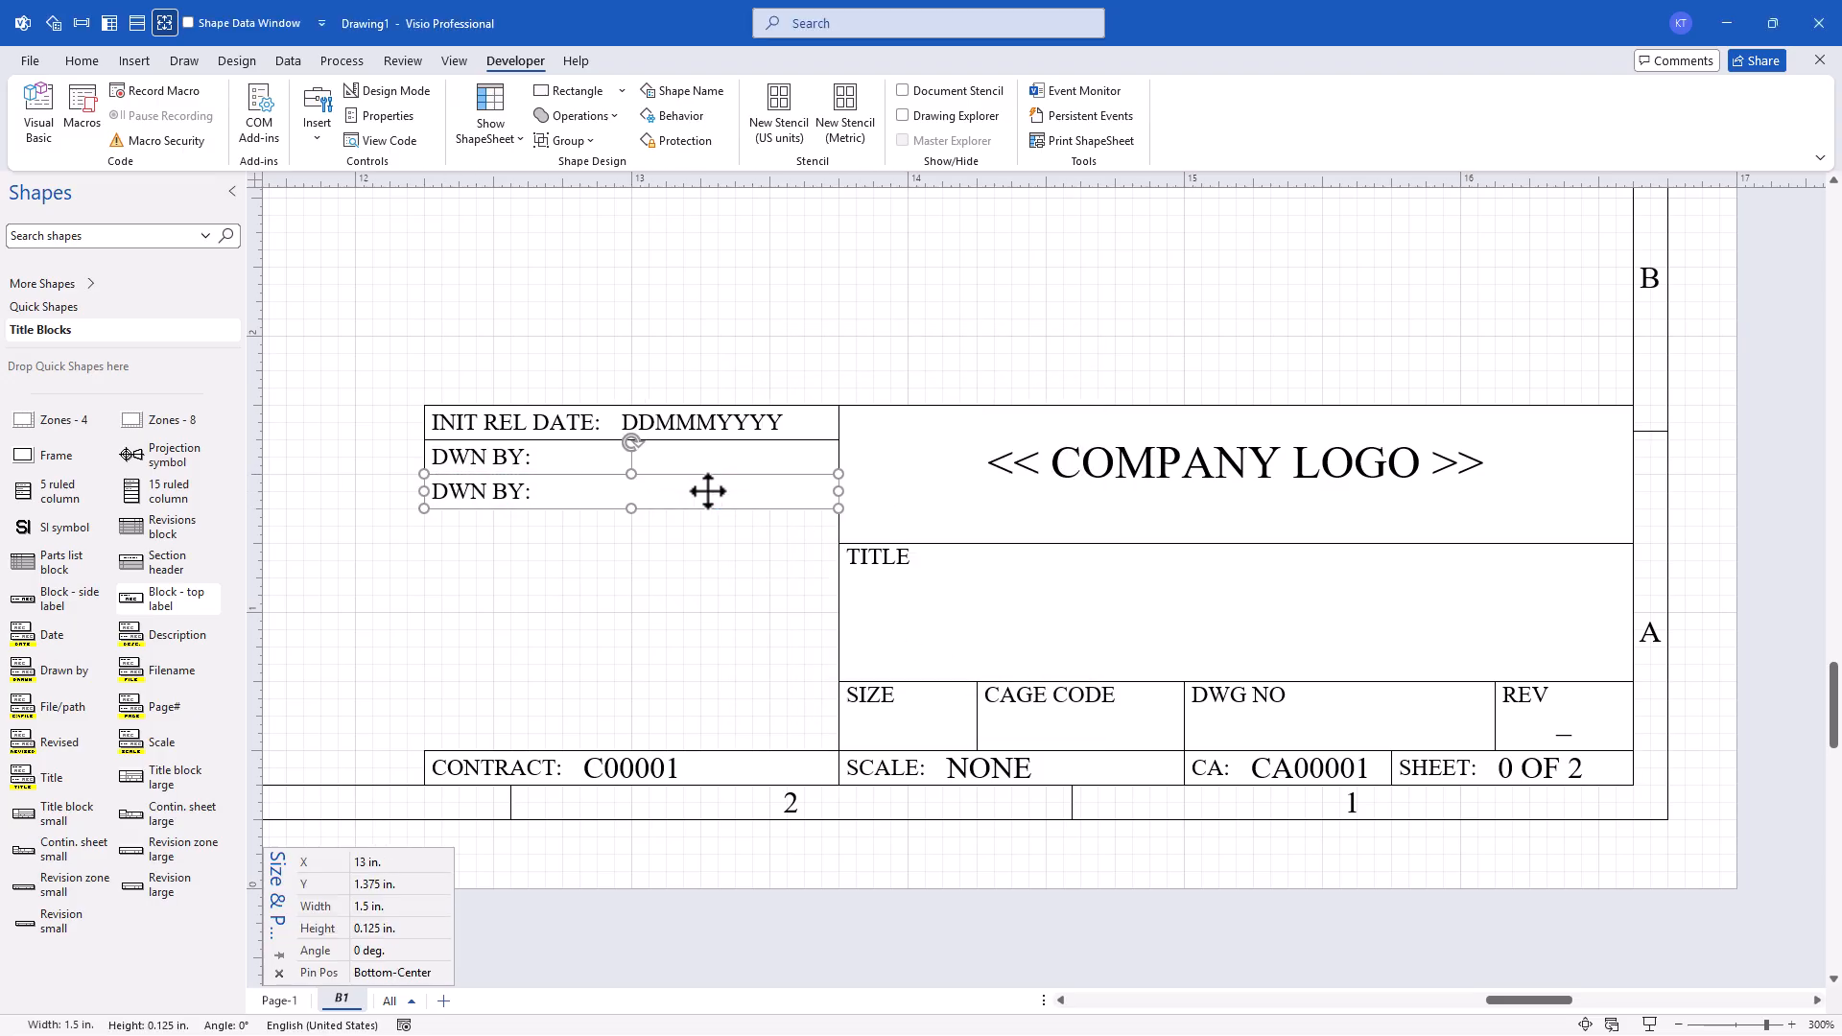
pyautogui.rightClick(552, 481)
pyautogui.click(658, 737)
pyautogui.write('QUAL:')
pyautogui.press('Escape')
# Rename the QUAL block's shape accordingly.
pyautogui.click(684, 90)
pyautogui.moveTo(910, 464); pyautogui.dragTo(802, 464)
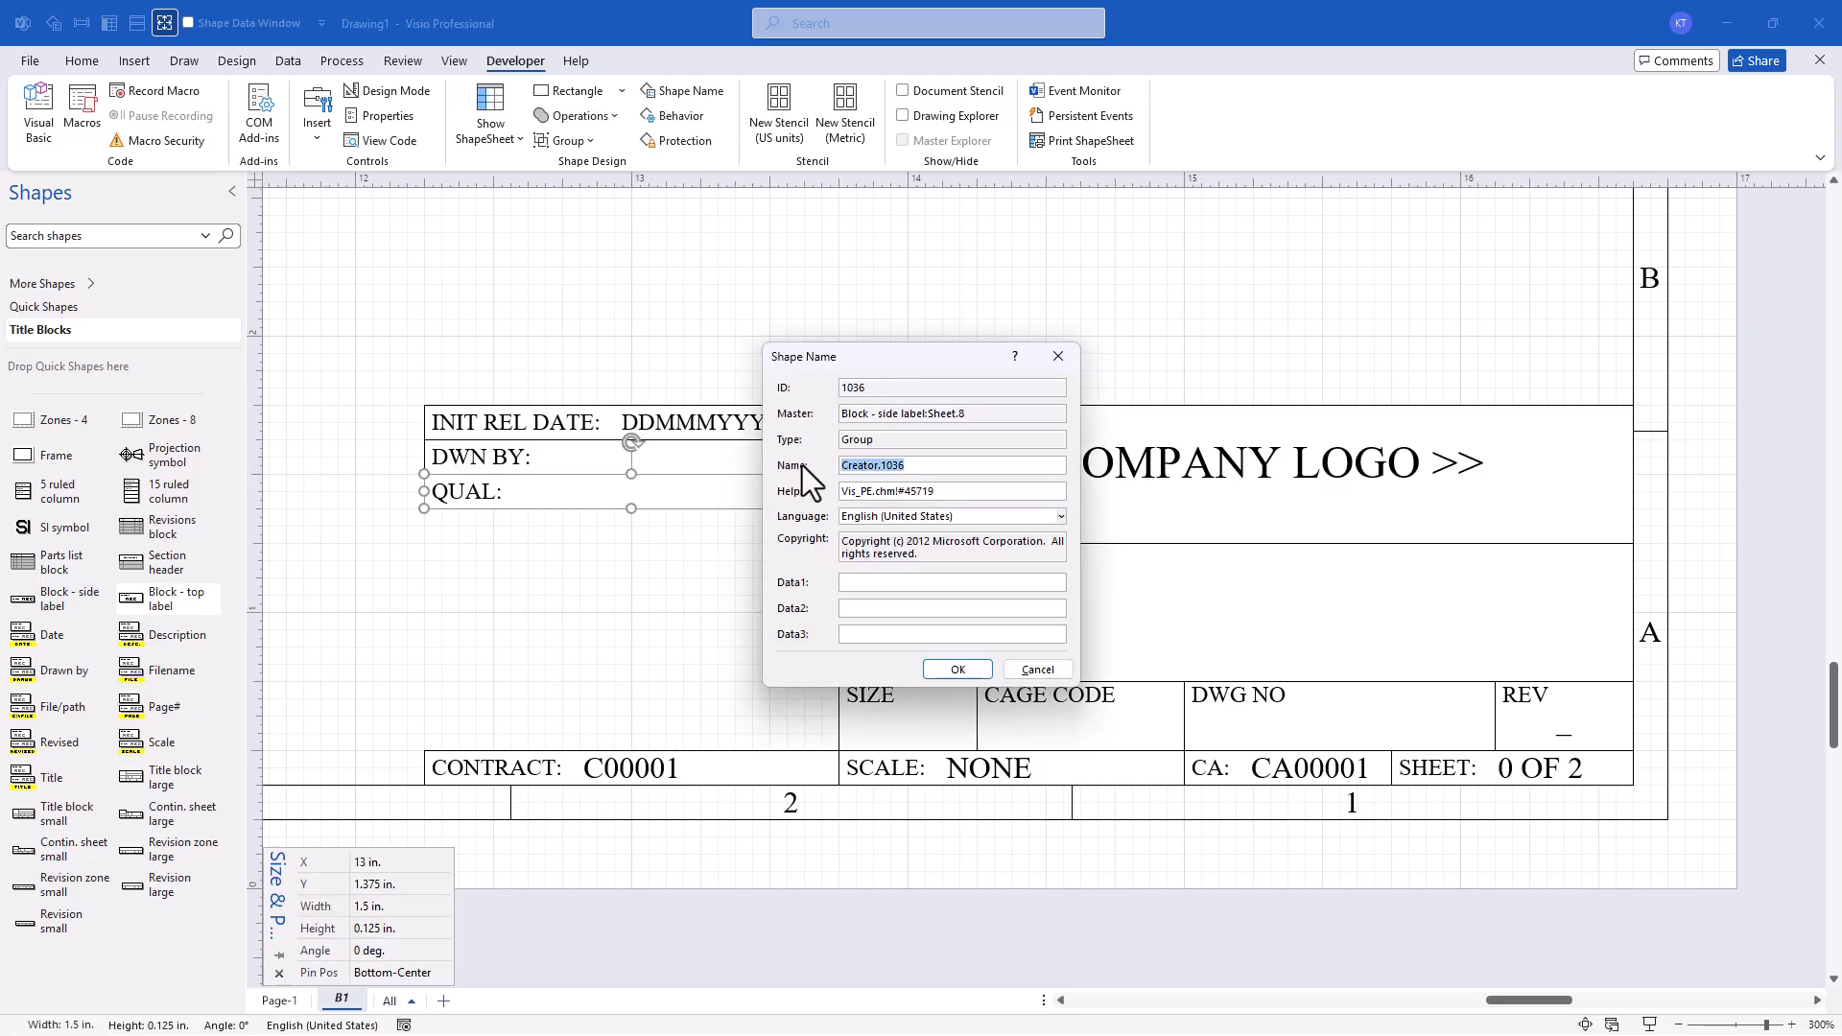
pyautogui.click(959, 667)
# Duplicate the TITLE block into the empty area below the QUAL block and delete the copy's label.
pyautogui.click(987, 671)
pyautogui.hotkey('ctrl', 'd')
pyautogui.moveTo(1179, 756); pyautogui.dragTo(625, 617)
pyautogui.rightClick(471, 556)
pyautogui.click(529, 795)
pyautogui.press('Delete')
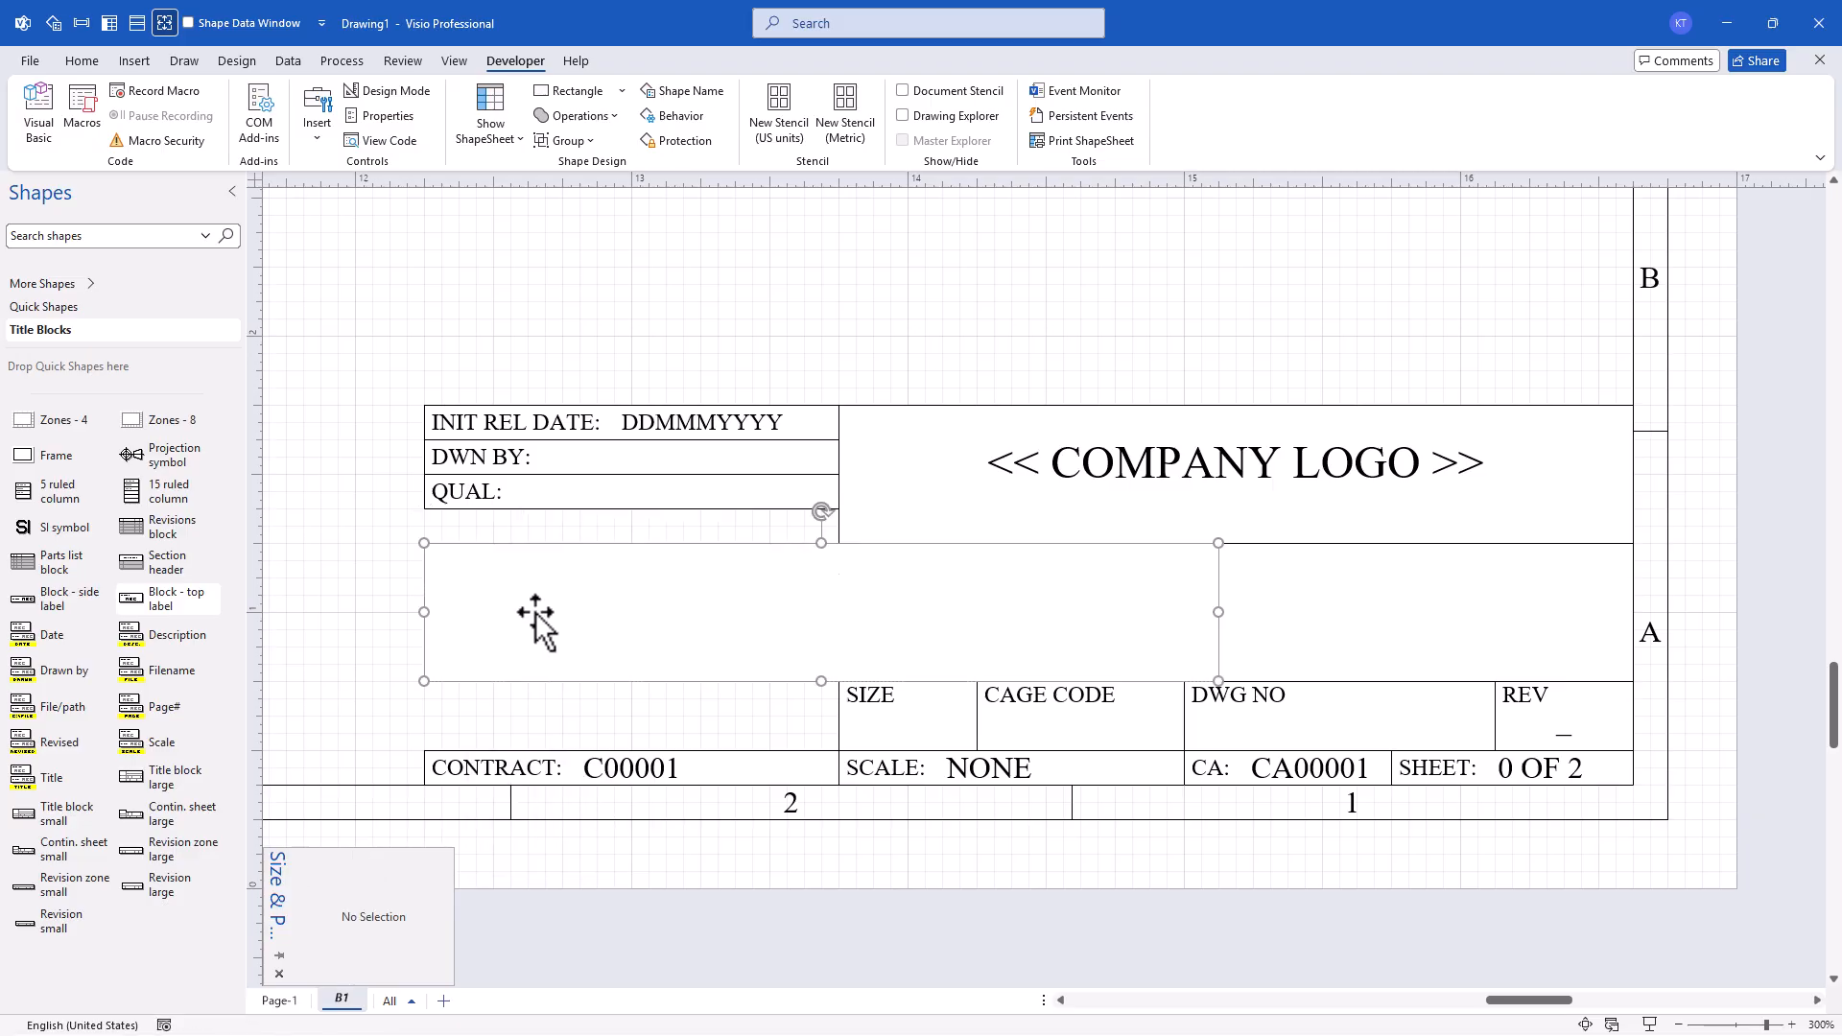
pyautogui.press('Escape')
# Rename the unlabeled block's shape Blank.
pyautogui.click(684, 90)
pyautogui.write('Blank')
pyautogui.press('Return')
# Resize the blank block to 1.5 in wide by 0.875 in high and fit it between the QUAL and CONTRACT blocks.
pyautogui.click(374, 906)
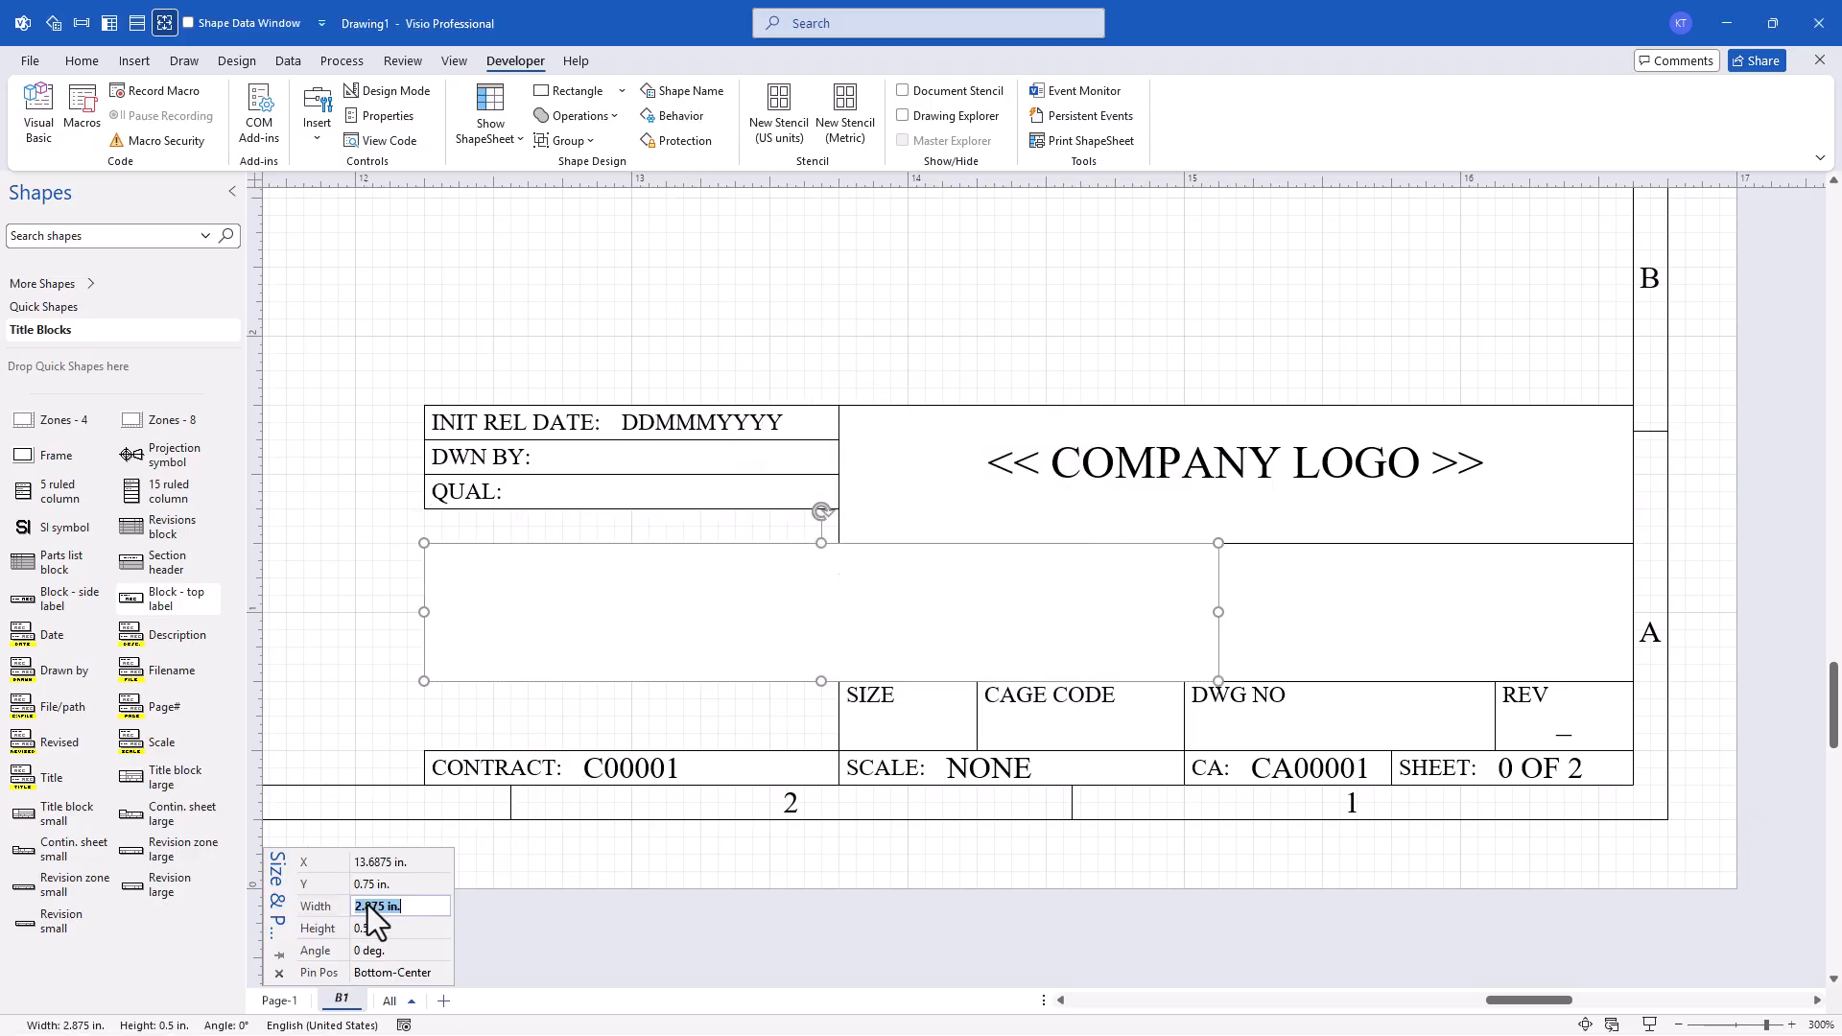
pyautogui.write('1.5')
pyautogui.press('Return')
pyautogui.click(370, 928)
pyautogui.write('0.875')
pyautogui.press('Return')
pyautogui.moveTo(901, 559); pyautogui.dragTo(711, 628)
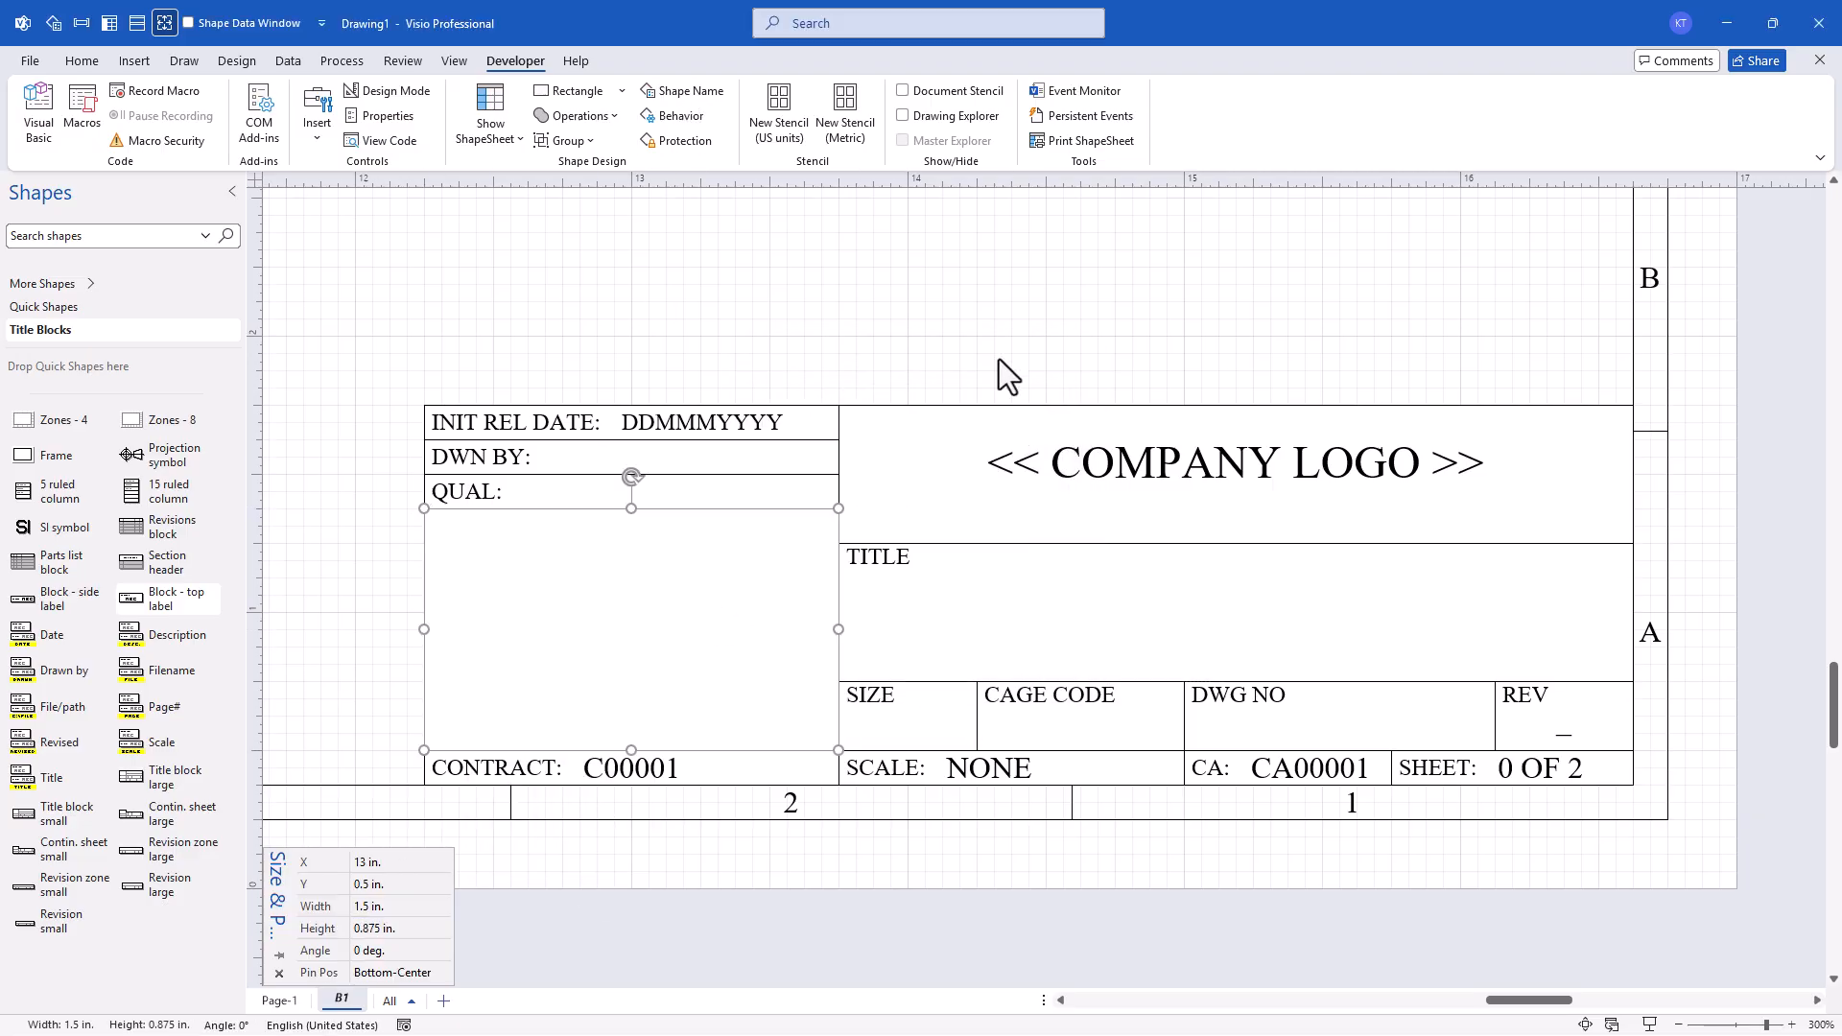
pyautogui.click(999, 359)
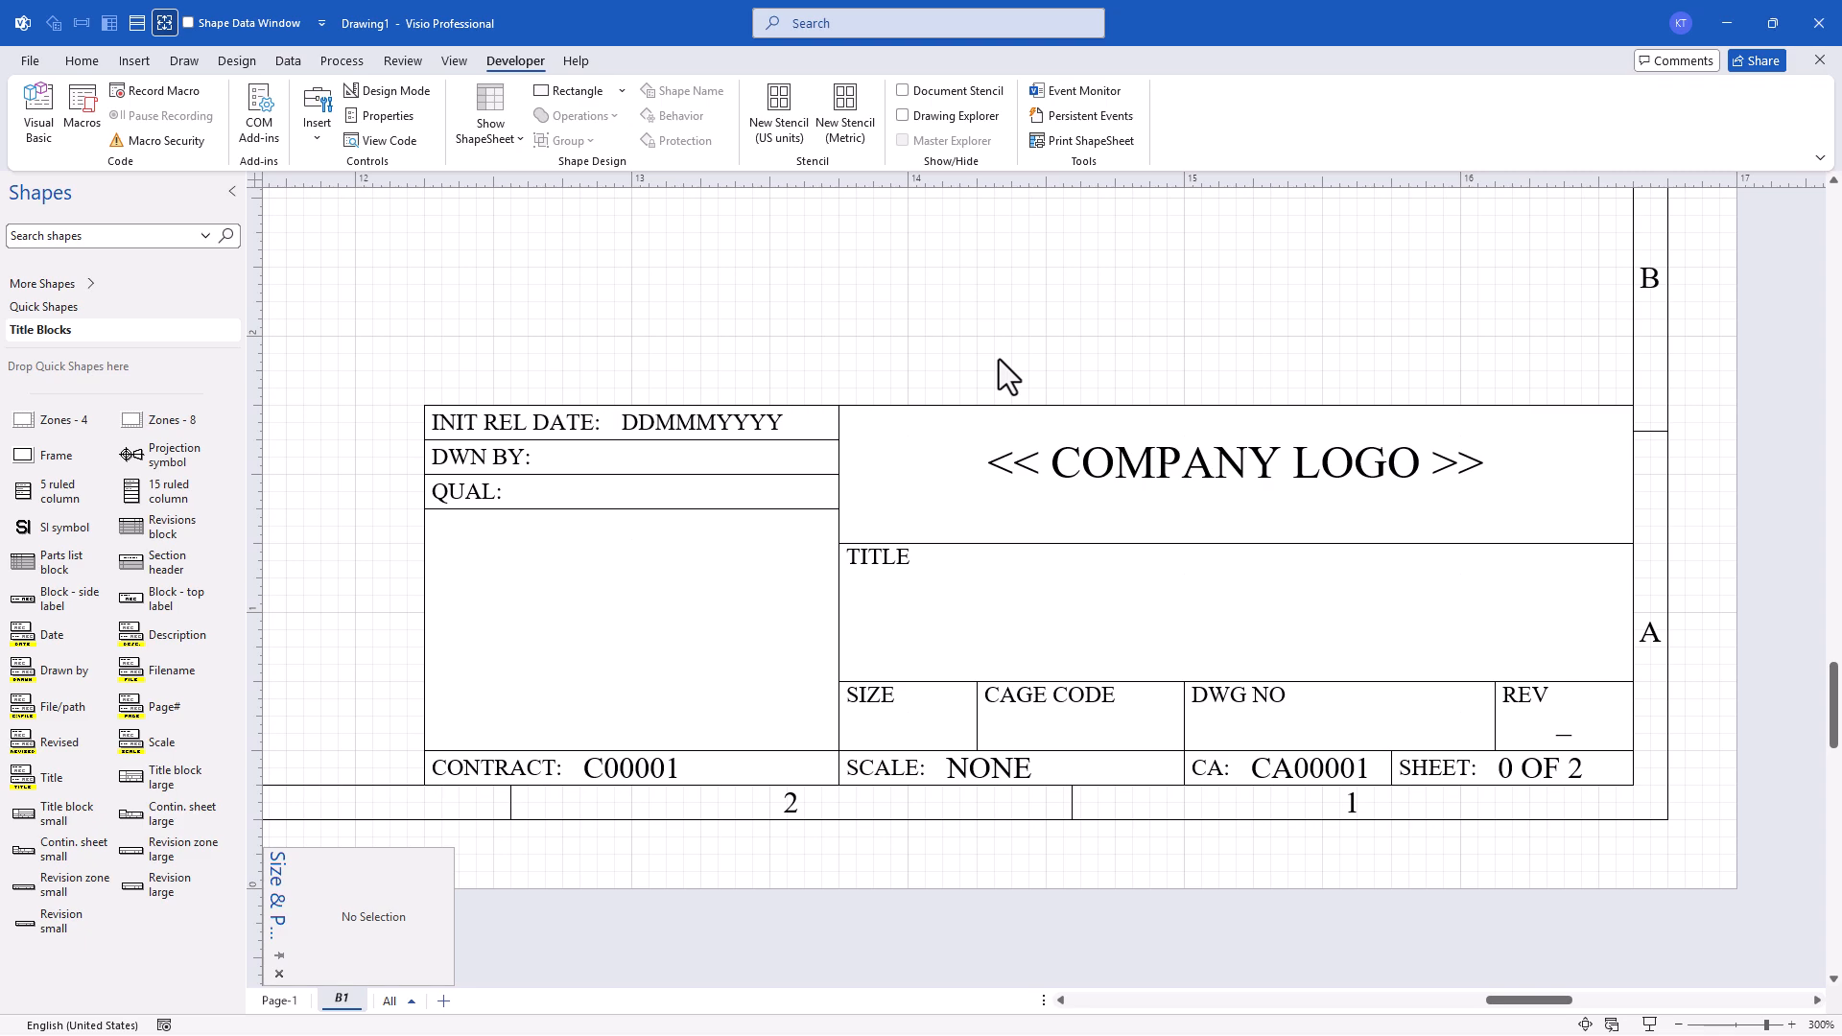
# Group all the title block cells into one shape and give the group a descriptive shape name.
pyautogui.moveTo(360, 351); pyautogui.dragTo(1681, 842)
pyautogui.hotkey('ctrl', 'g')
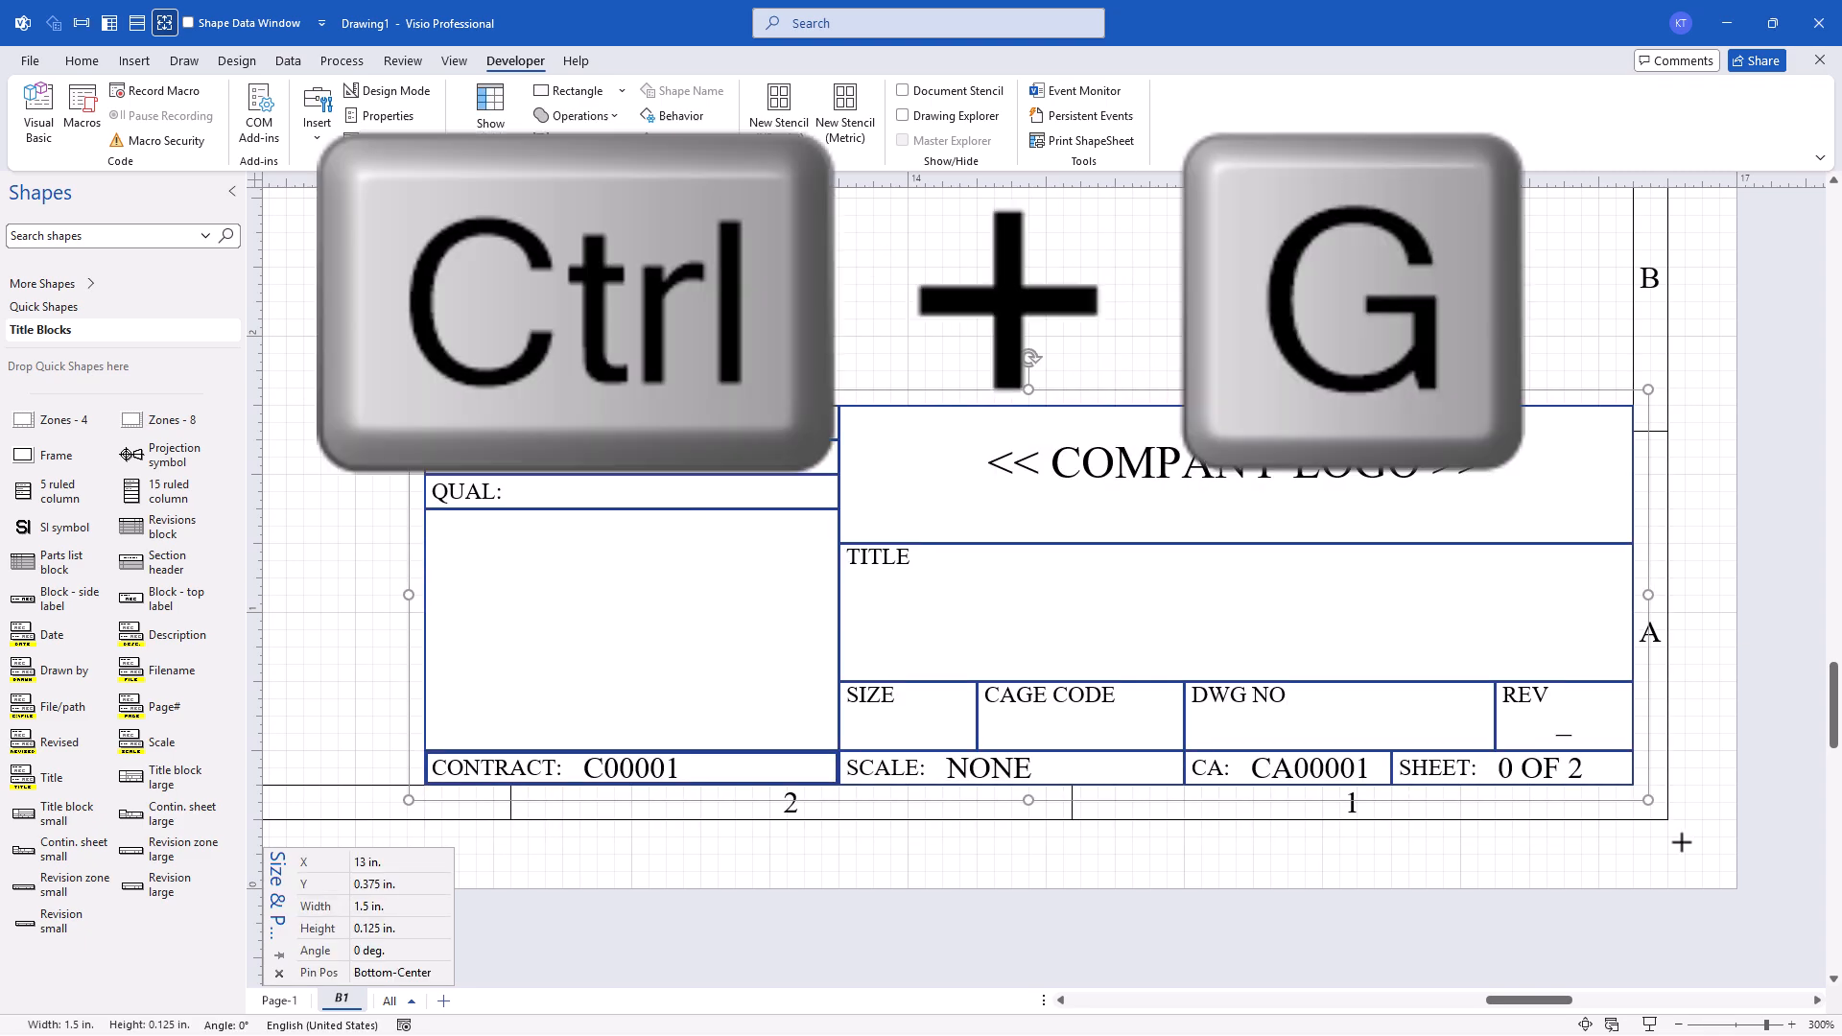
pyautogui.click(684, 90)
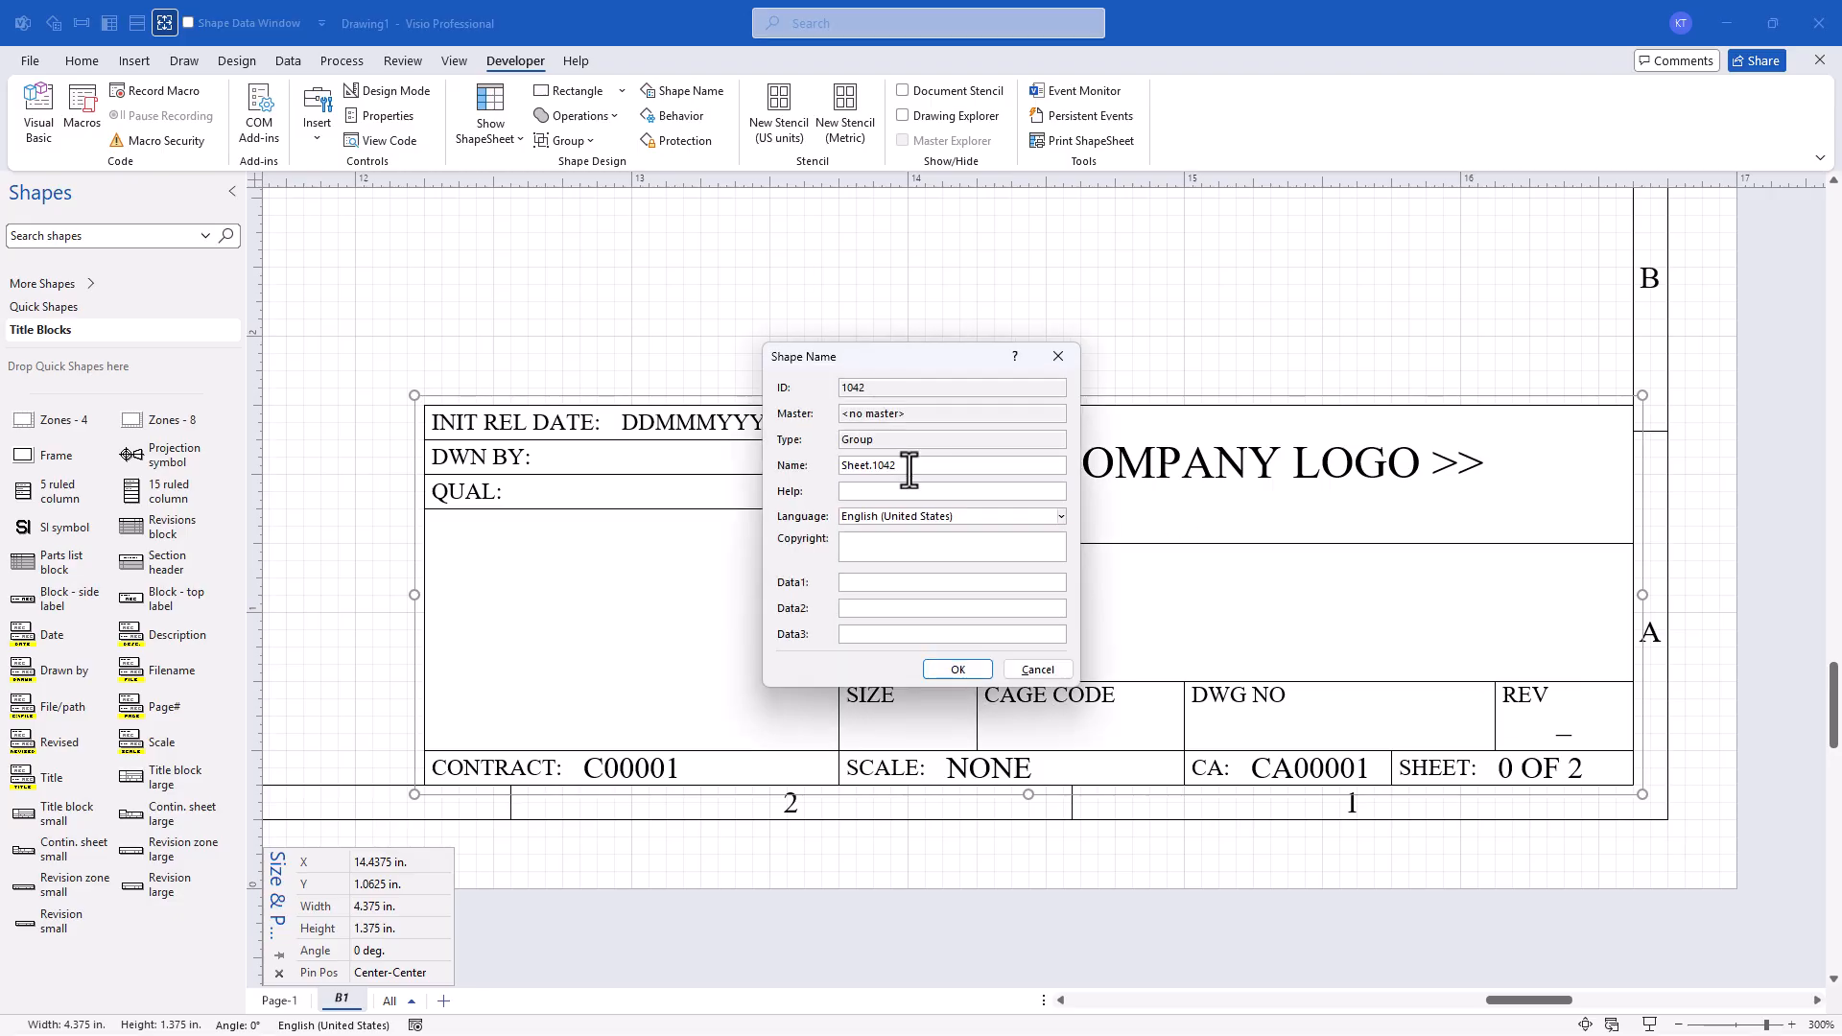
pyautogui.click(957, 669)
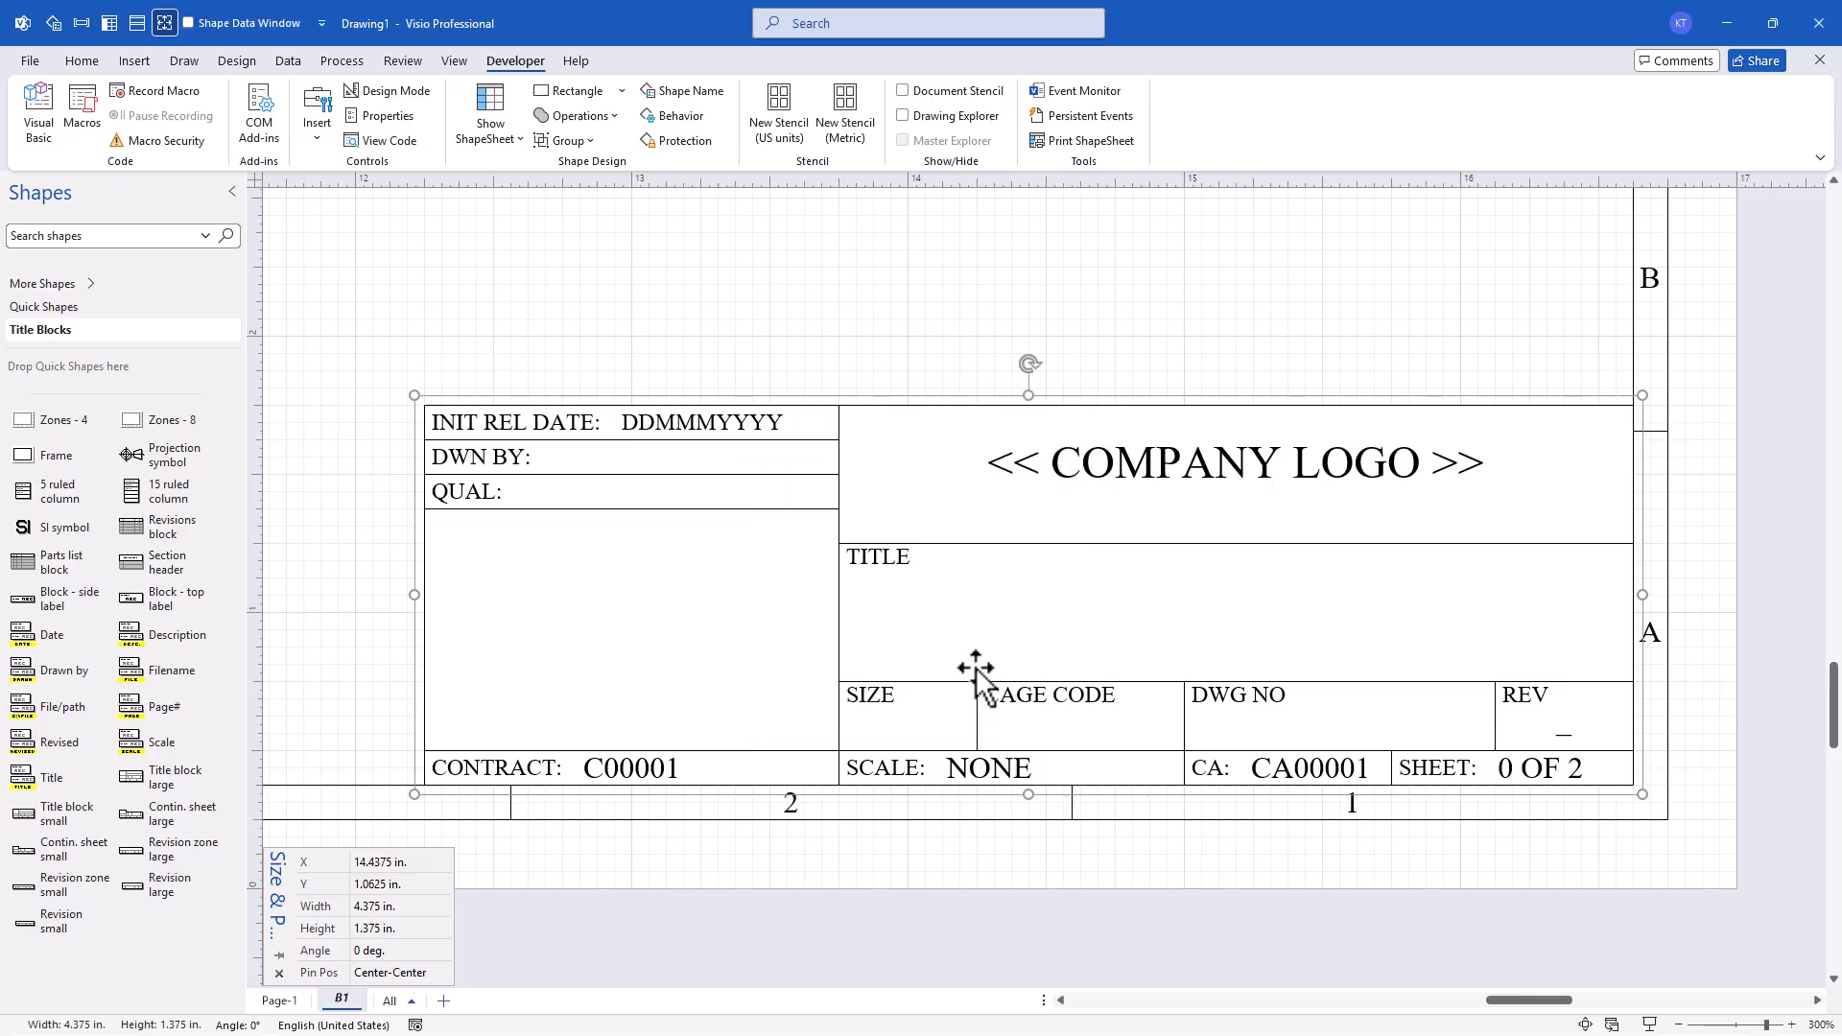
# Show the document stencil and delete all the masters in it.
pyautogui.click(902, 90)
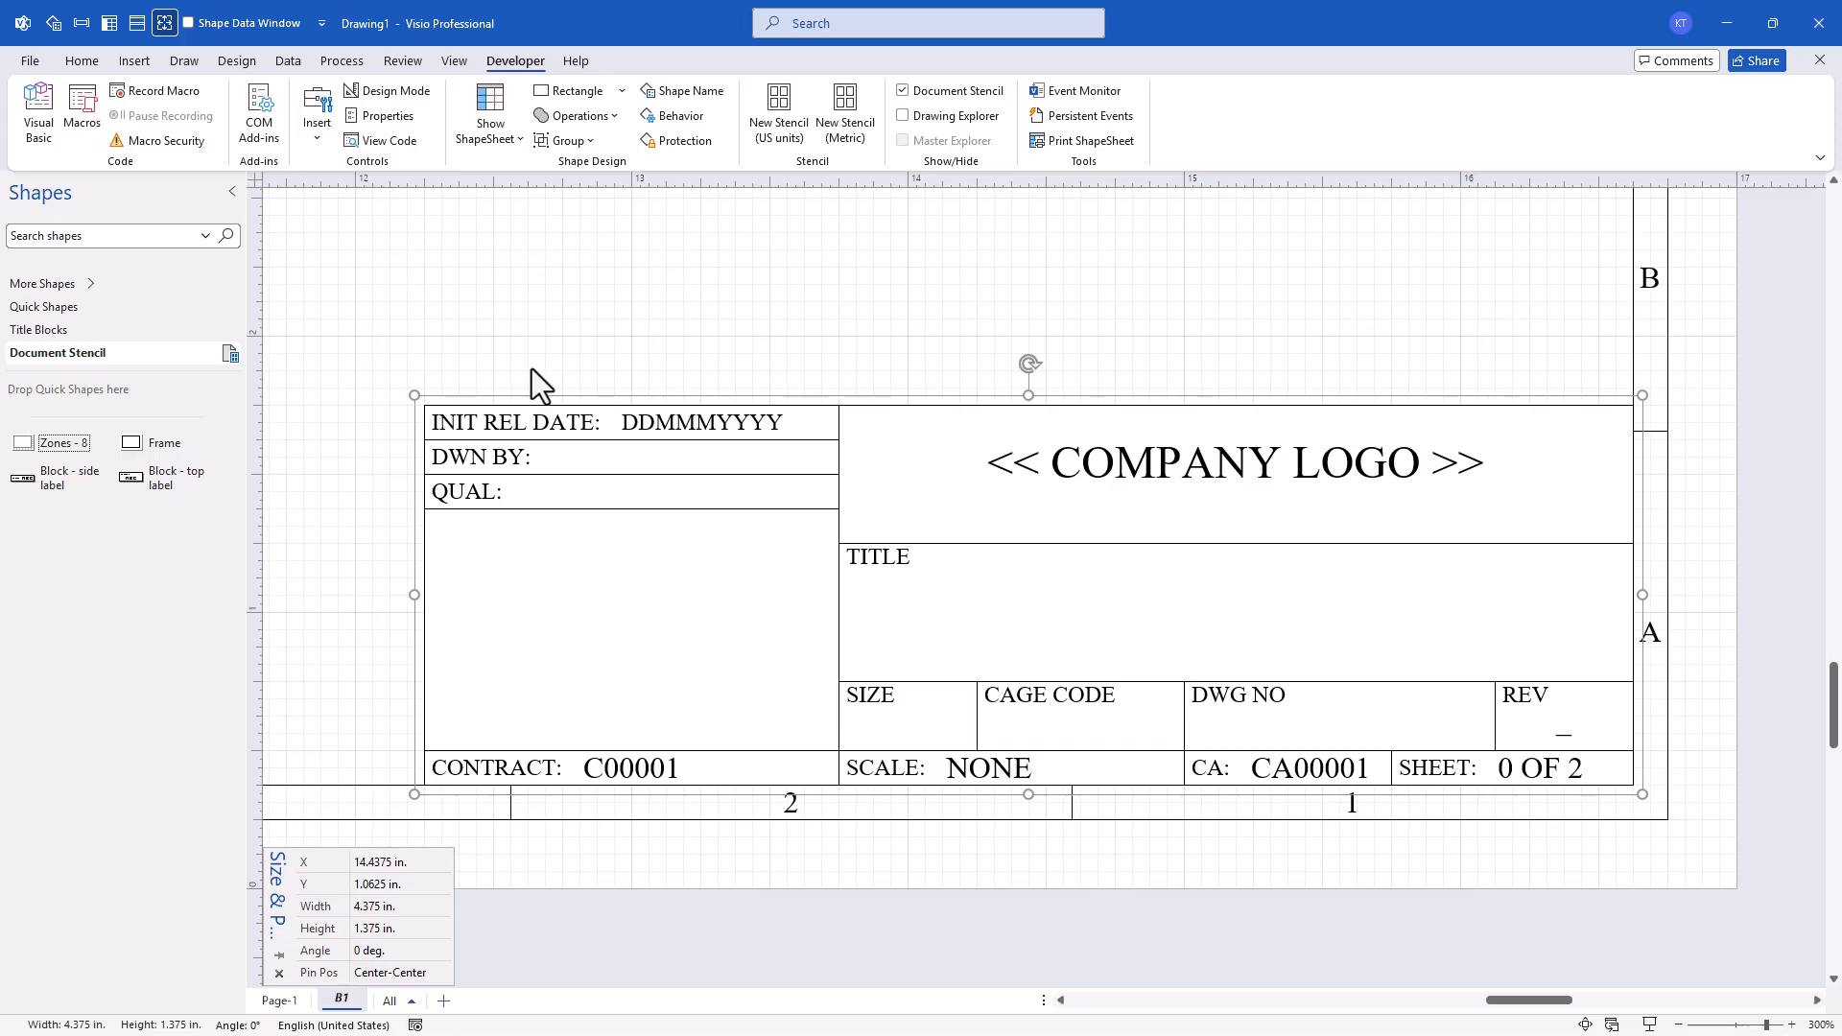
pyautogui.hotkey('ctrl', 'a')
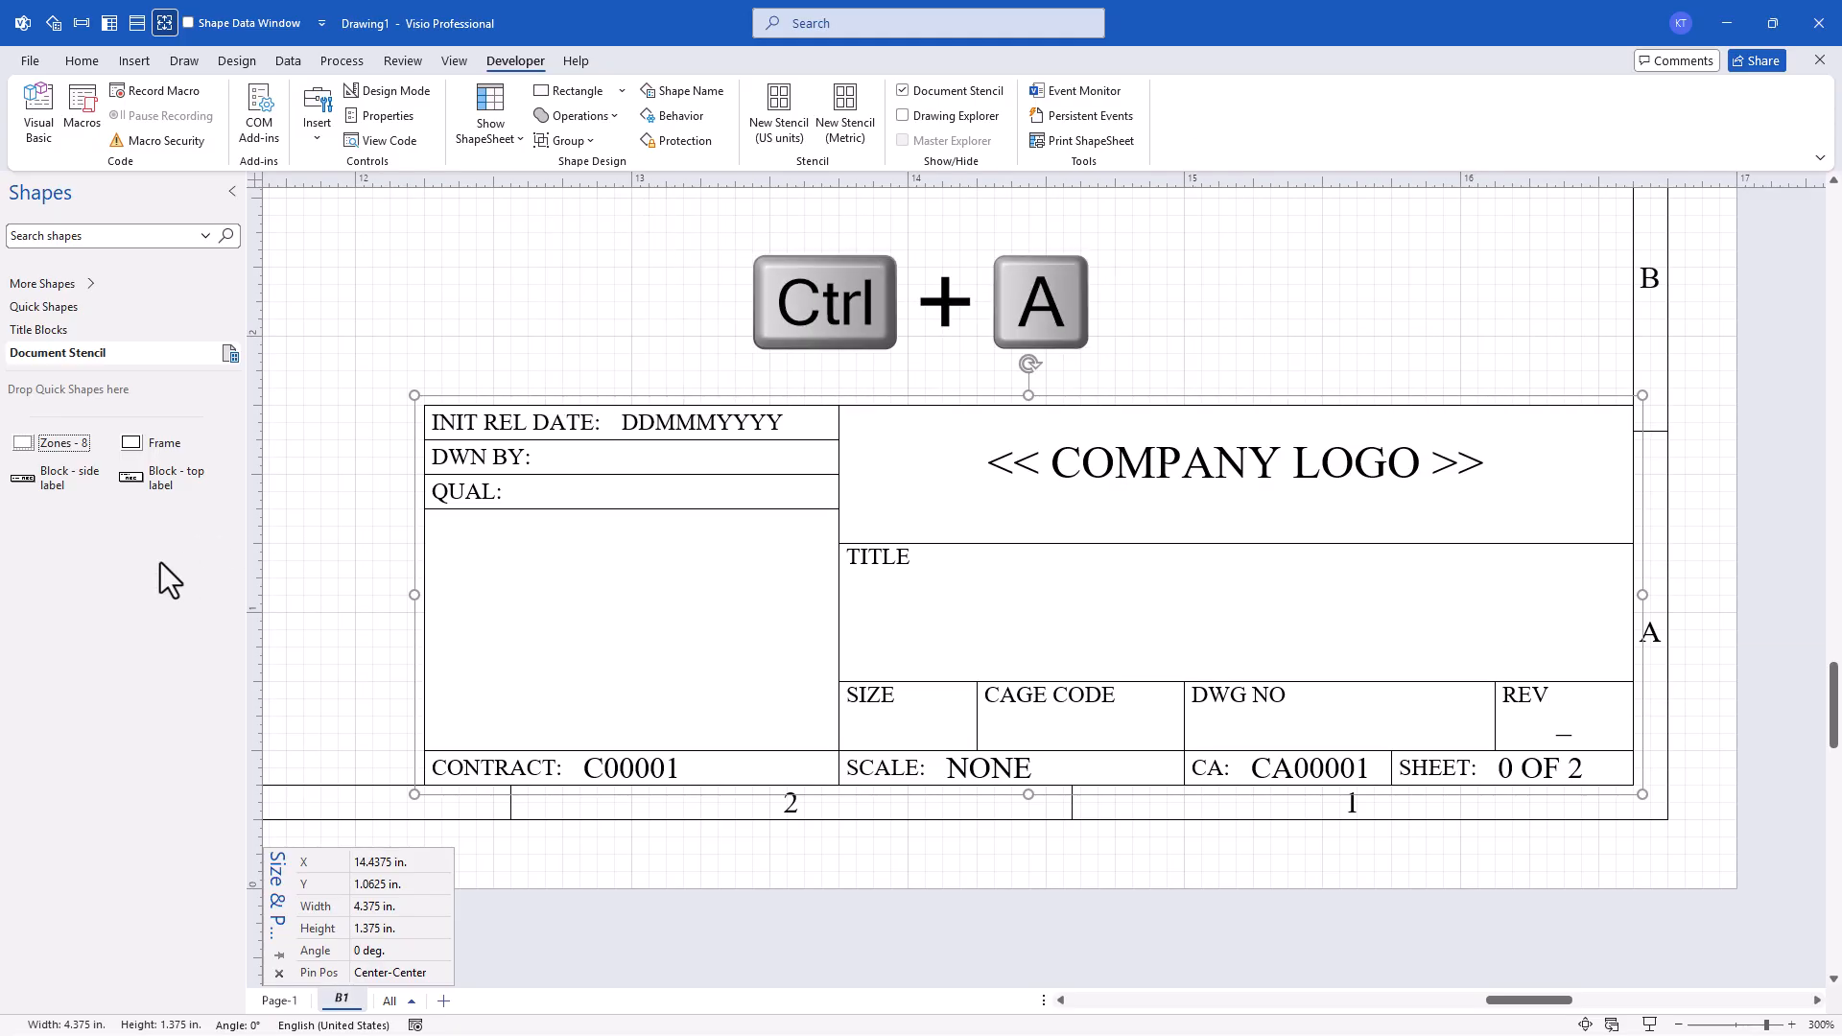
pyautogui.press('Delete')
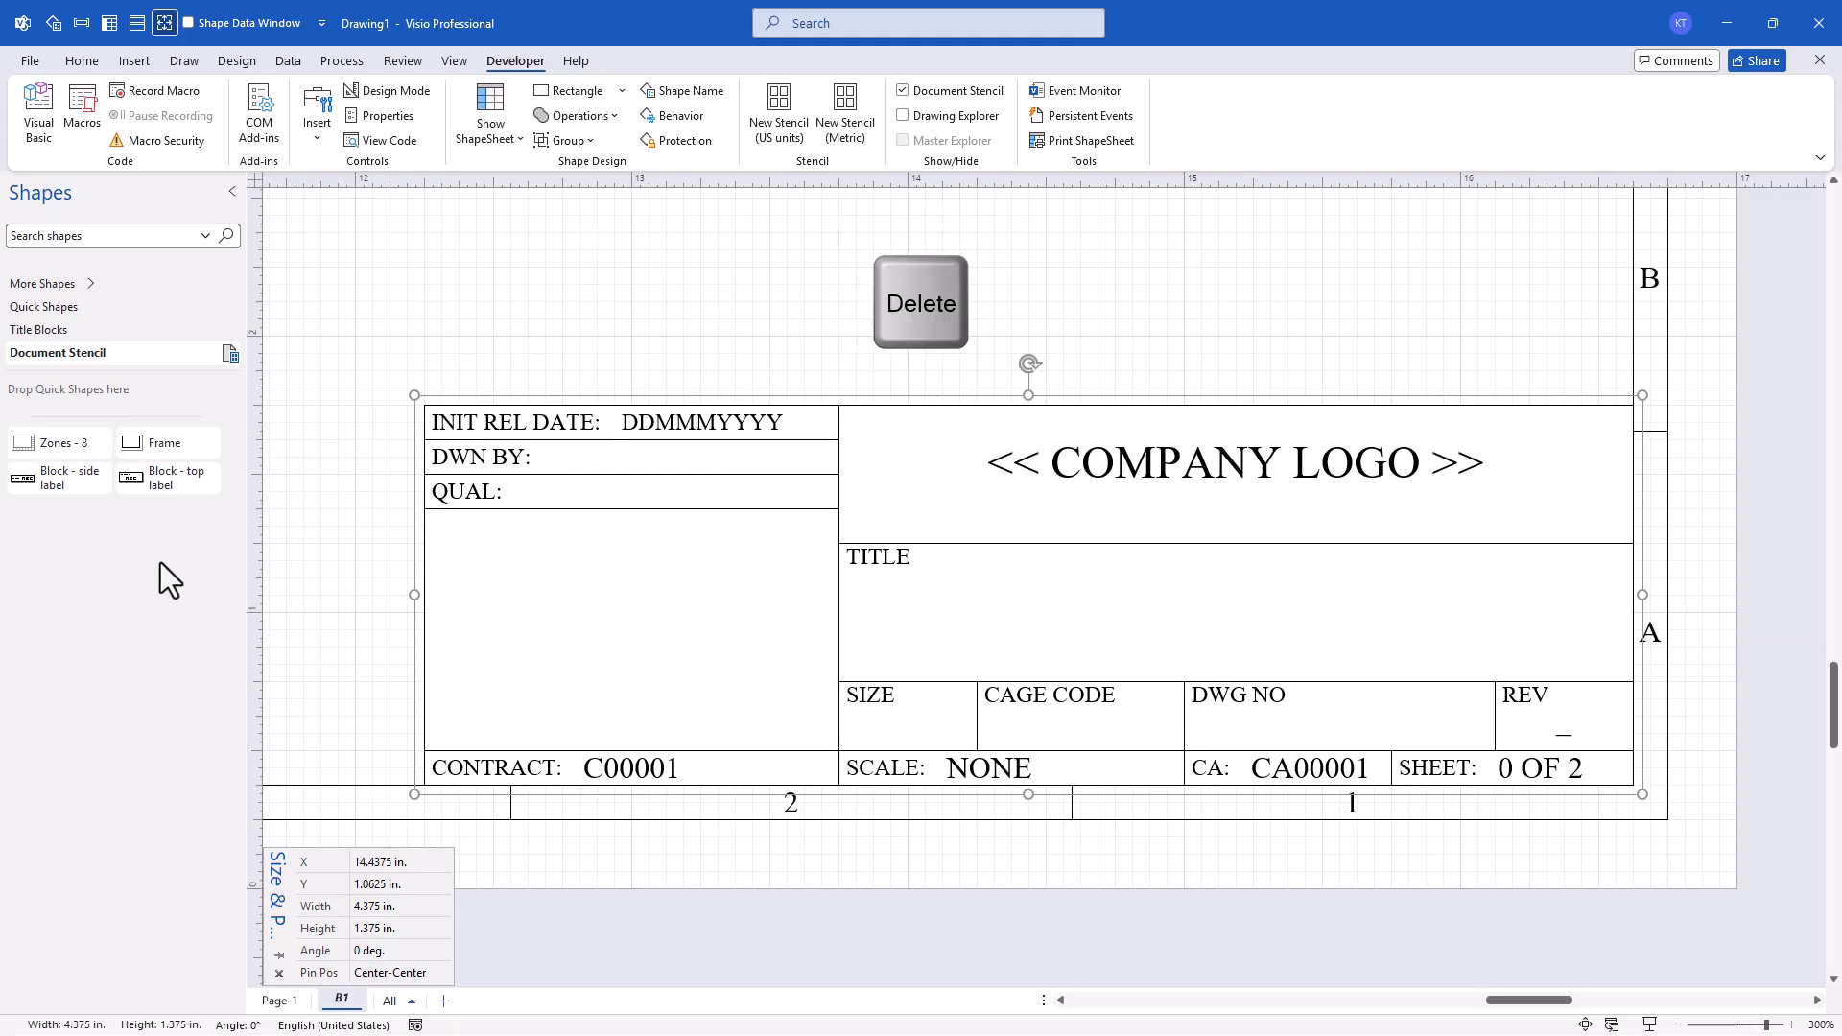
pyautogui.click(989, 575)
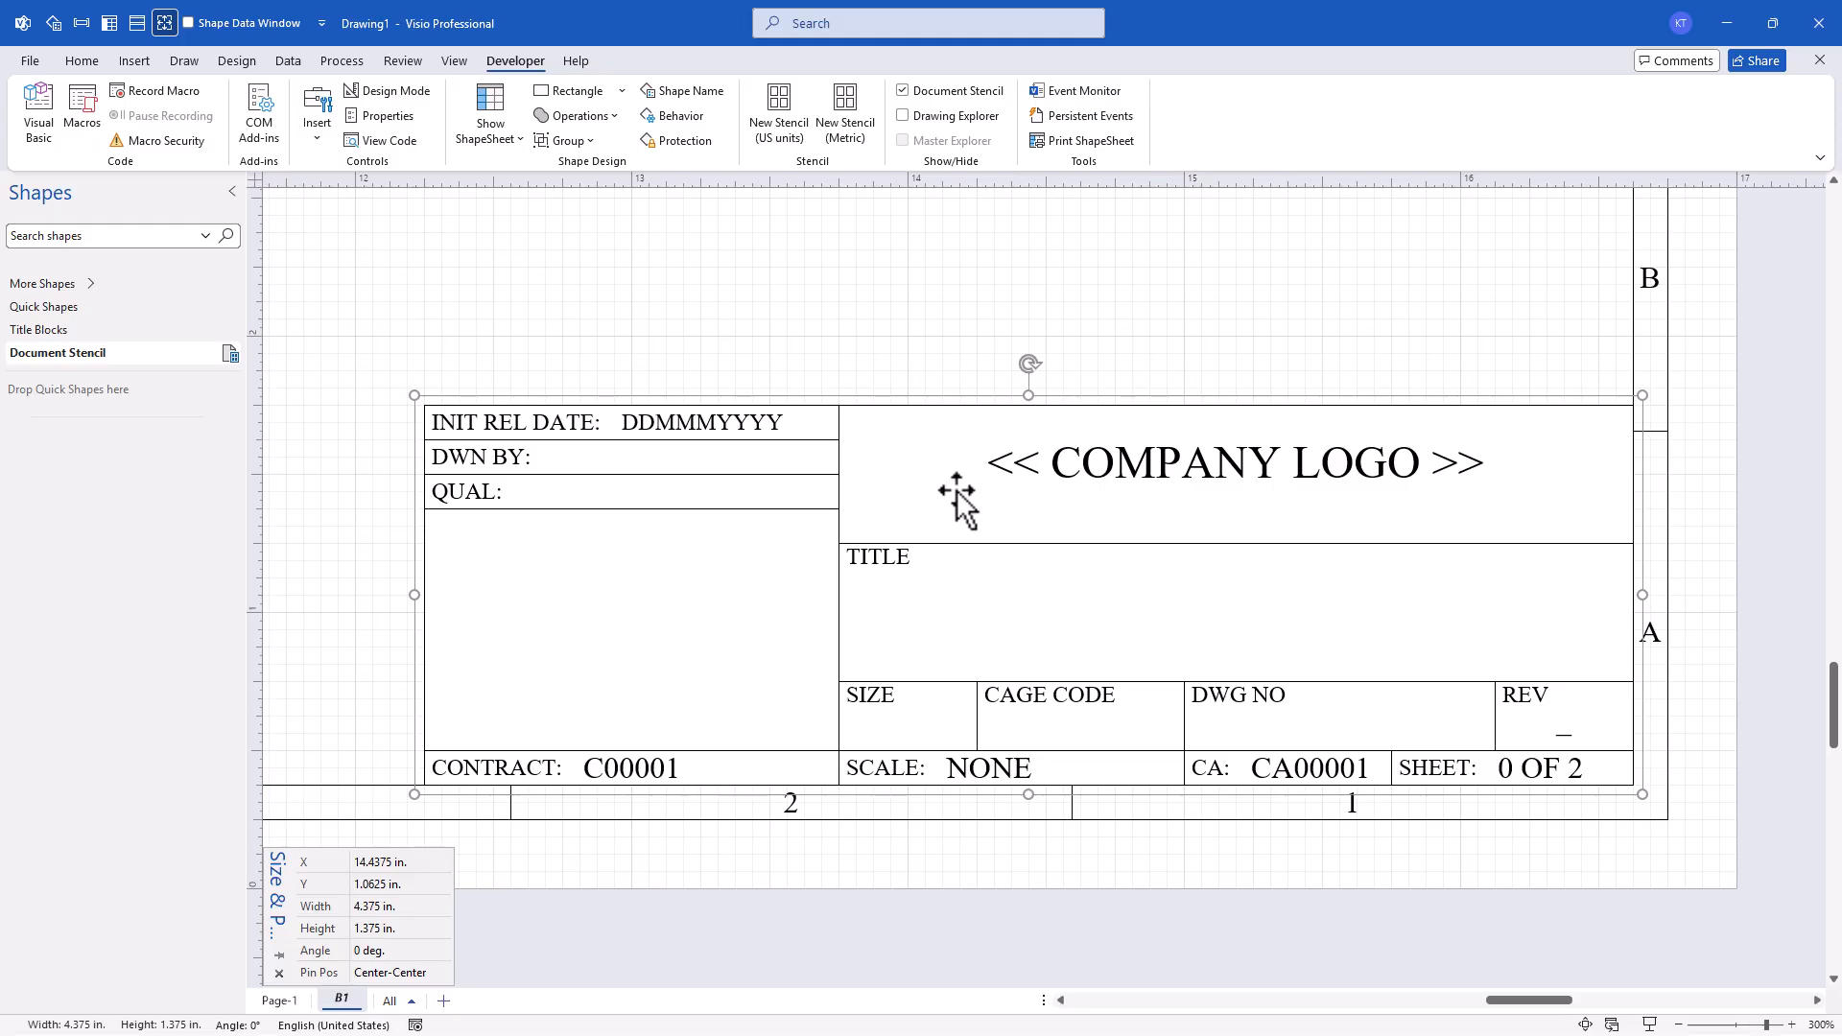
# Move the grouped title block into the document stencil as a master named Title Block 1 and open it for editing.
pyautogui.moveTo(957, 477); pyautogui.dragTo(65, 436)
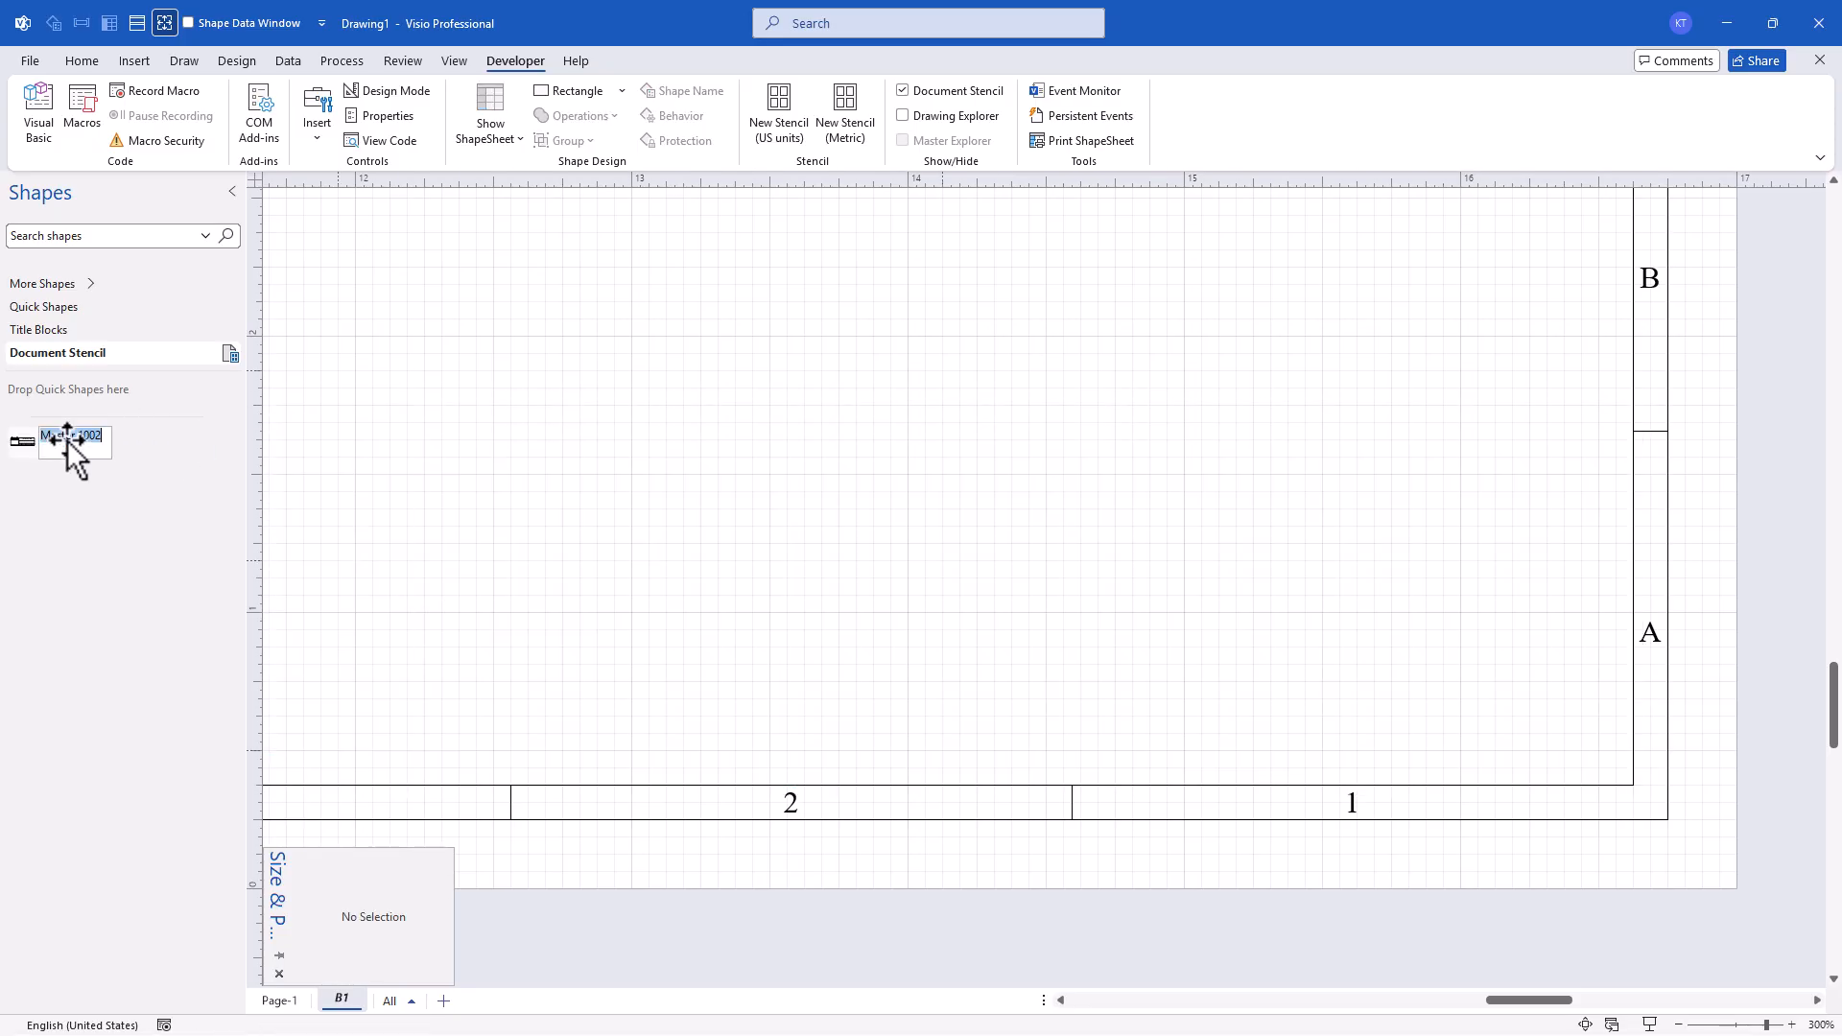
pyautogui.press('Return')
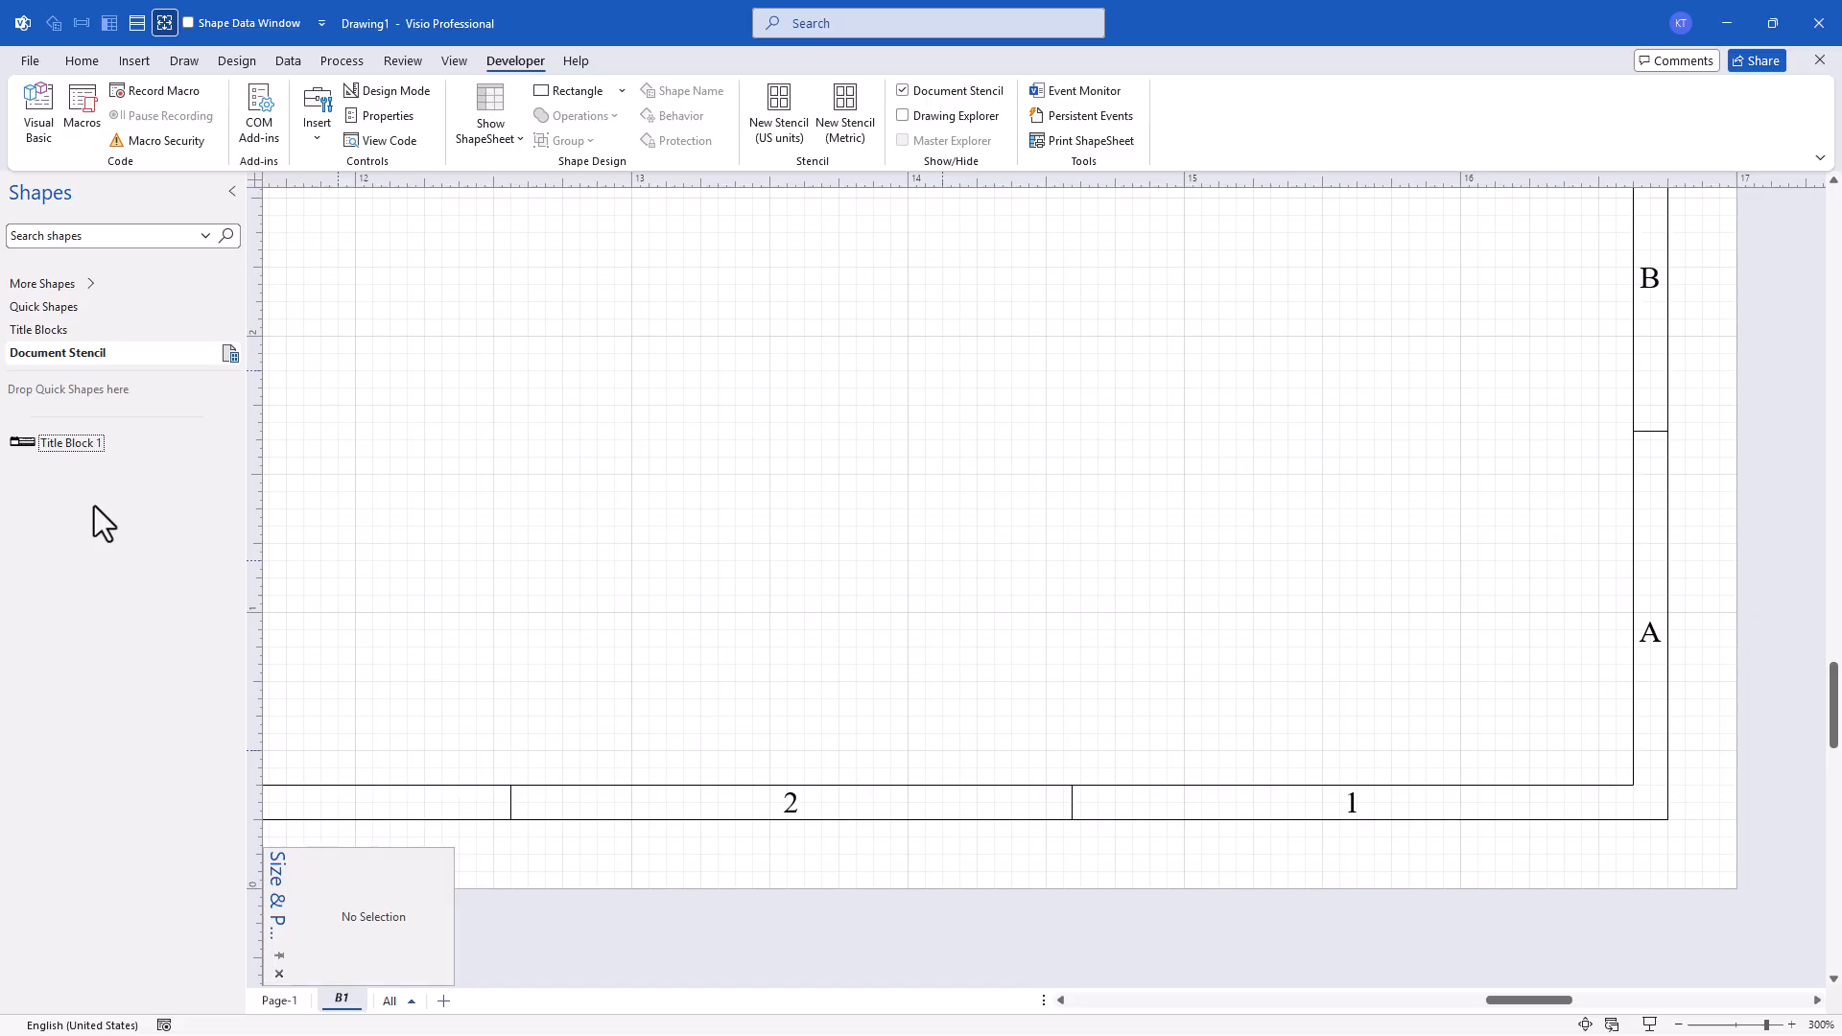
pyautogui.doubleClick(23, 443)
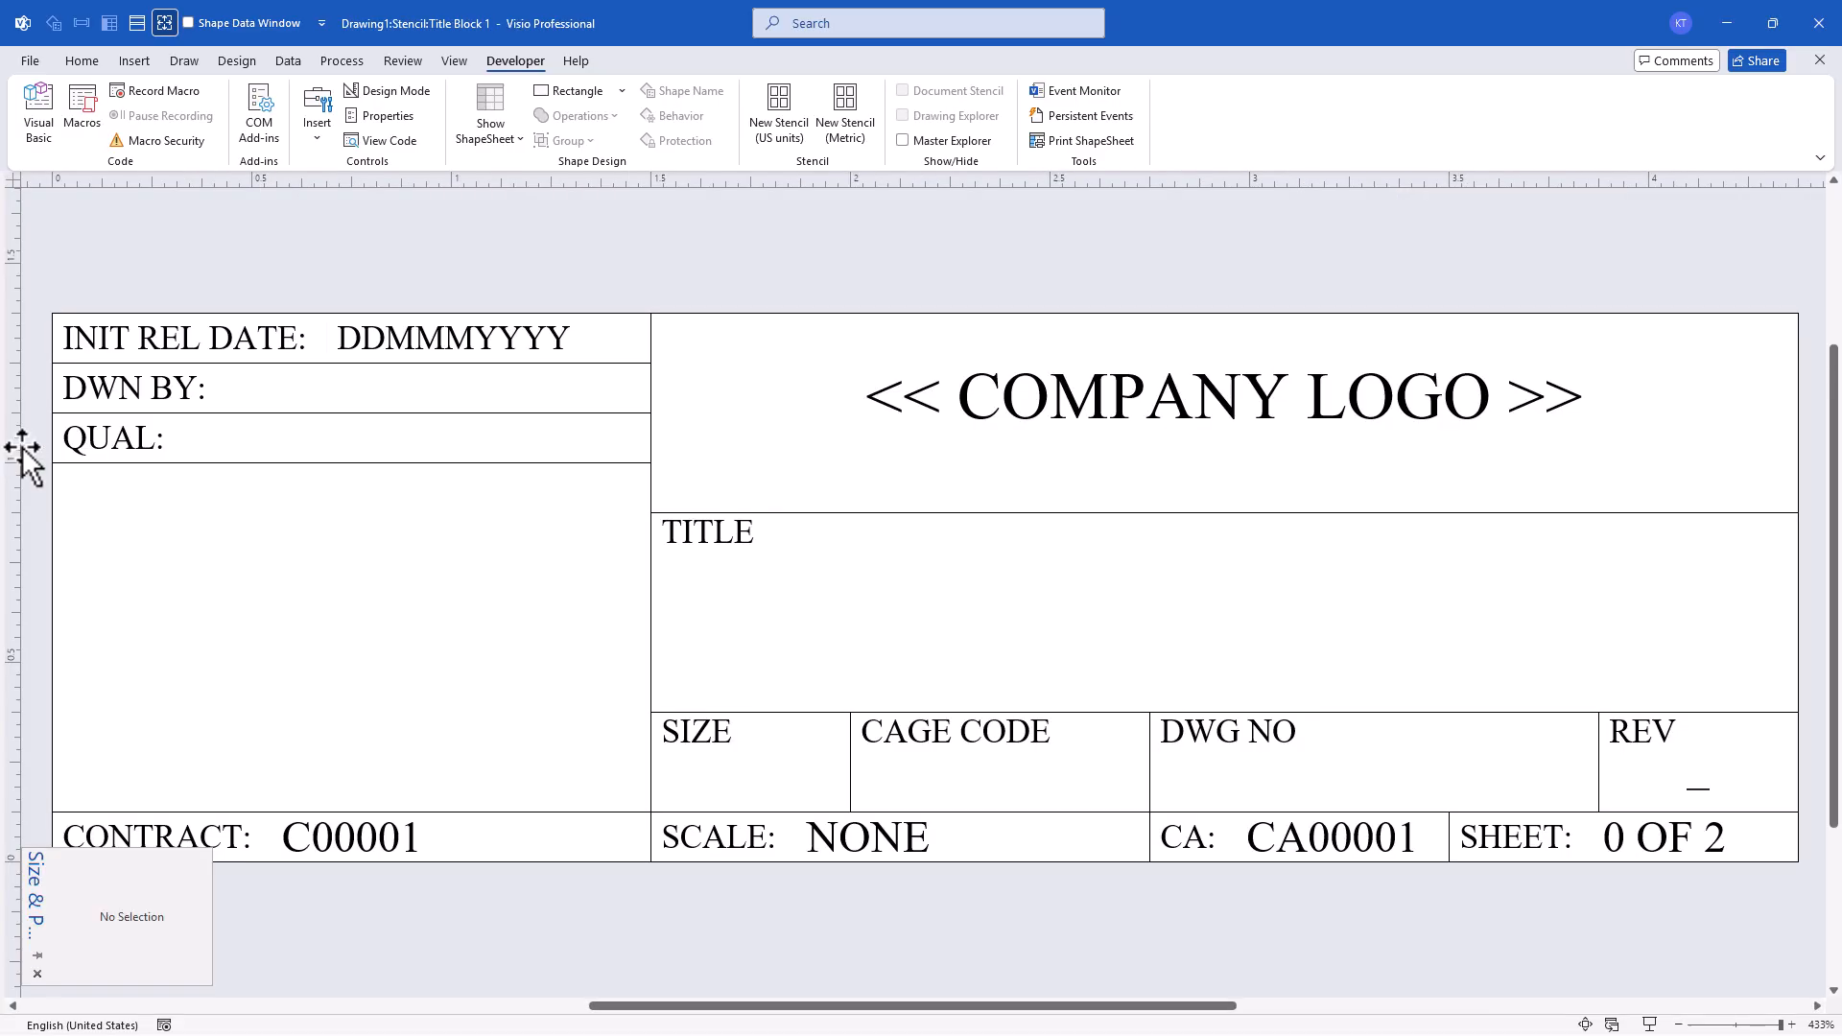
# Insert the Document Info Title field into the TITLE block's value area.
pyautogui.click(987, 648)
pyautogui.click(1094, 648)
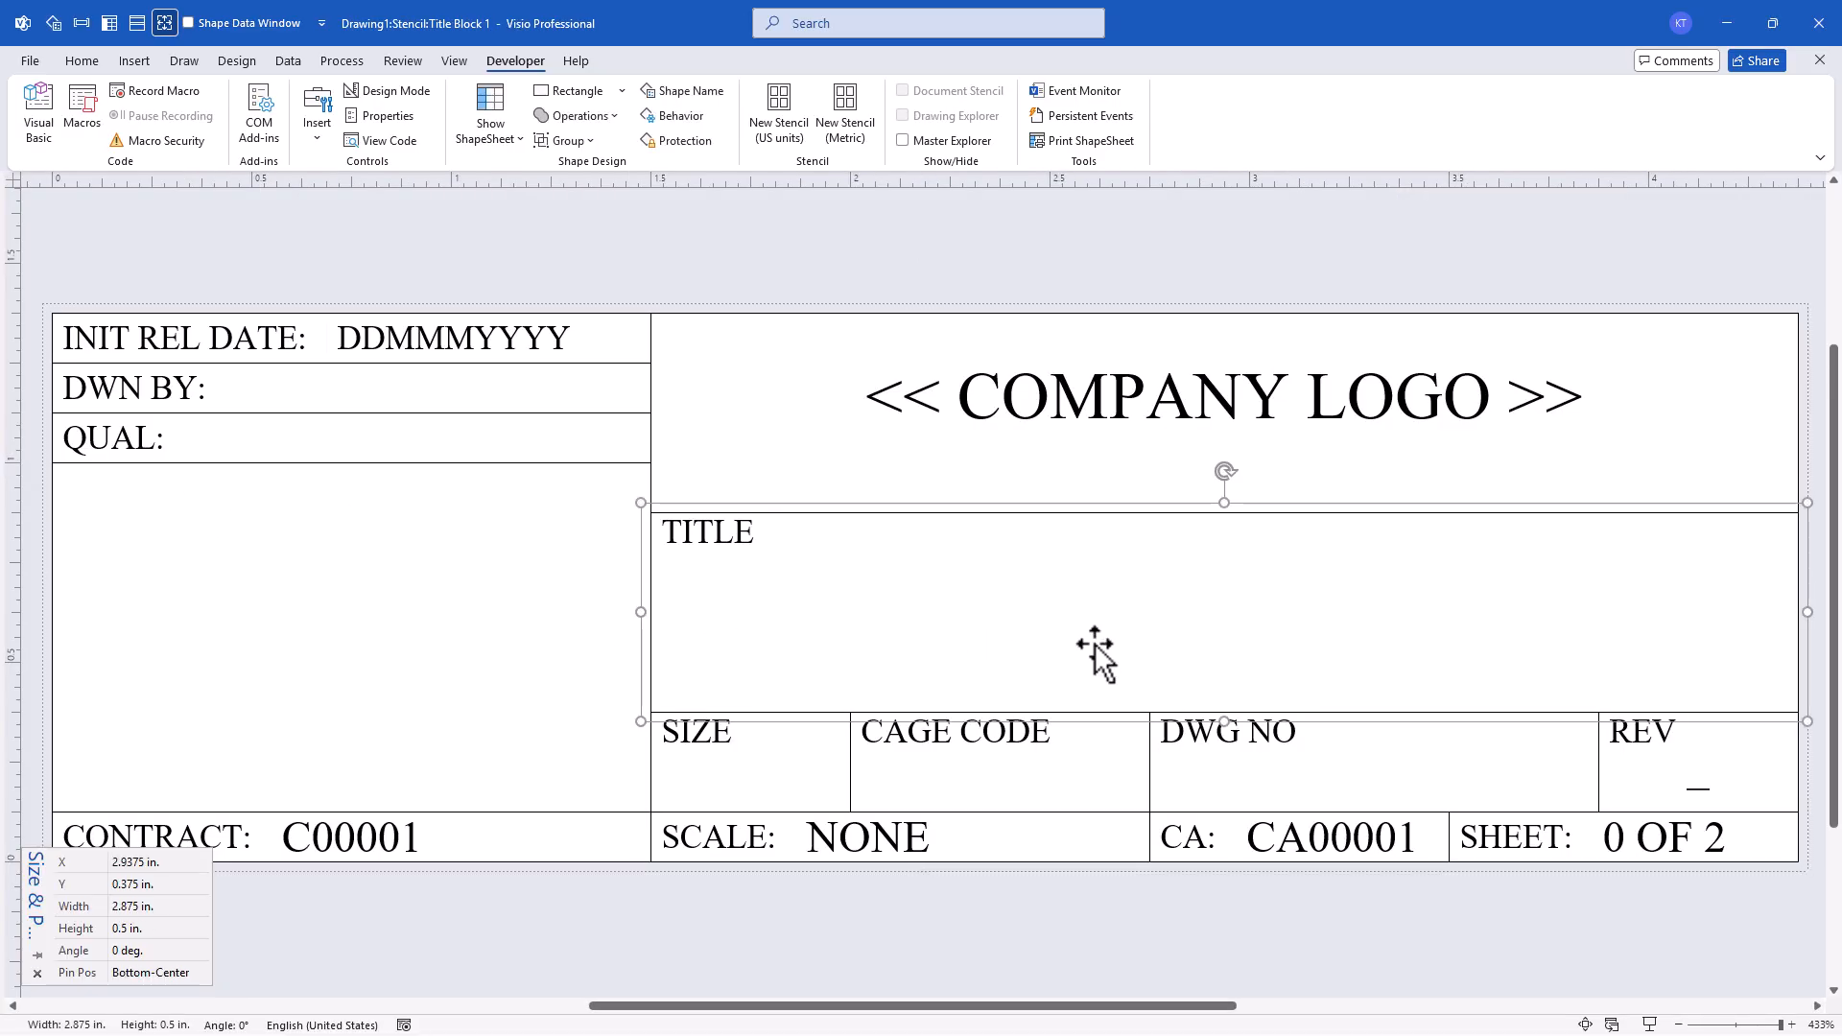
pyautogui.click(1148, 631)
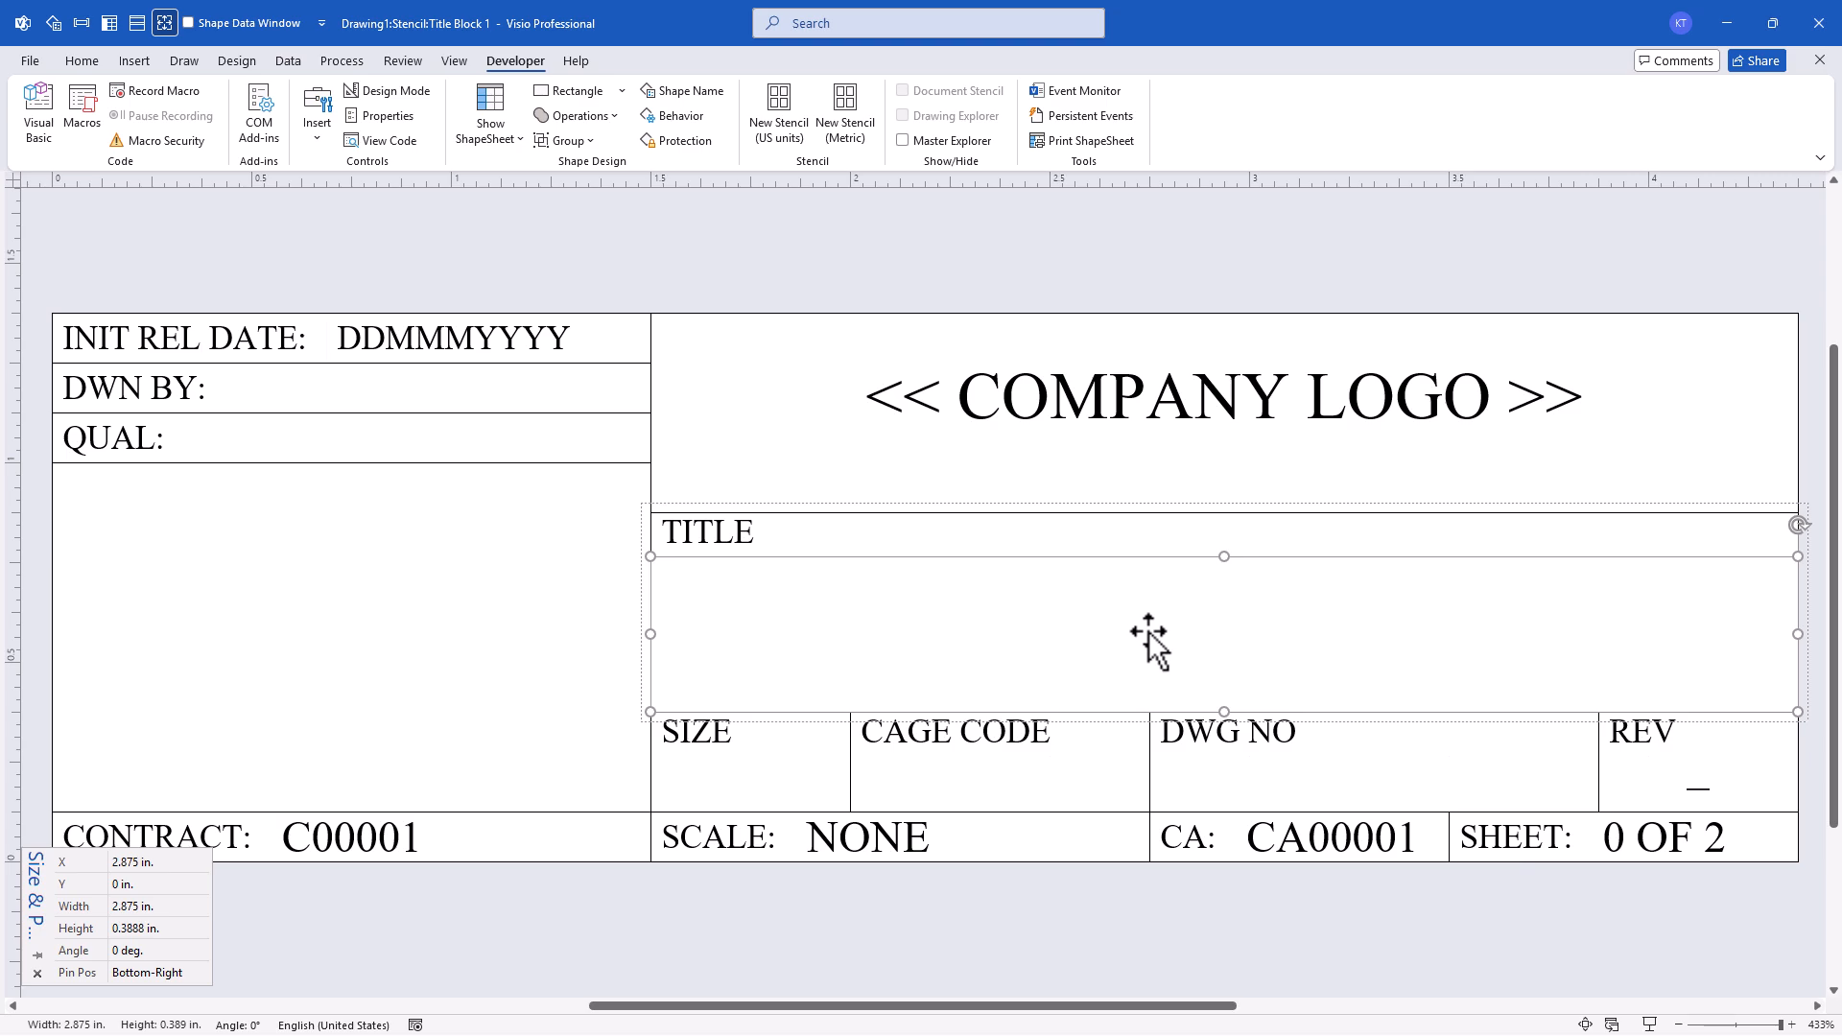
pyautogui.click(134, 61)
pyautogui.click(658, 110)
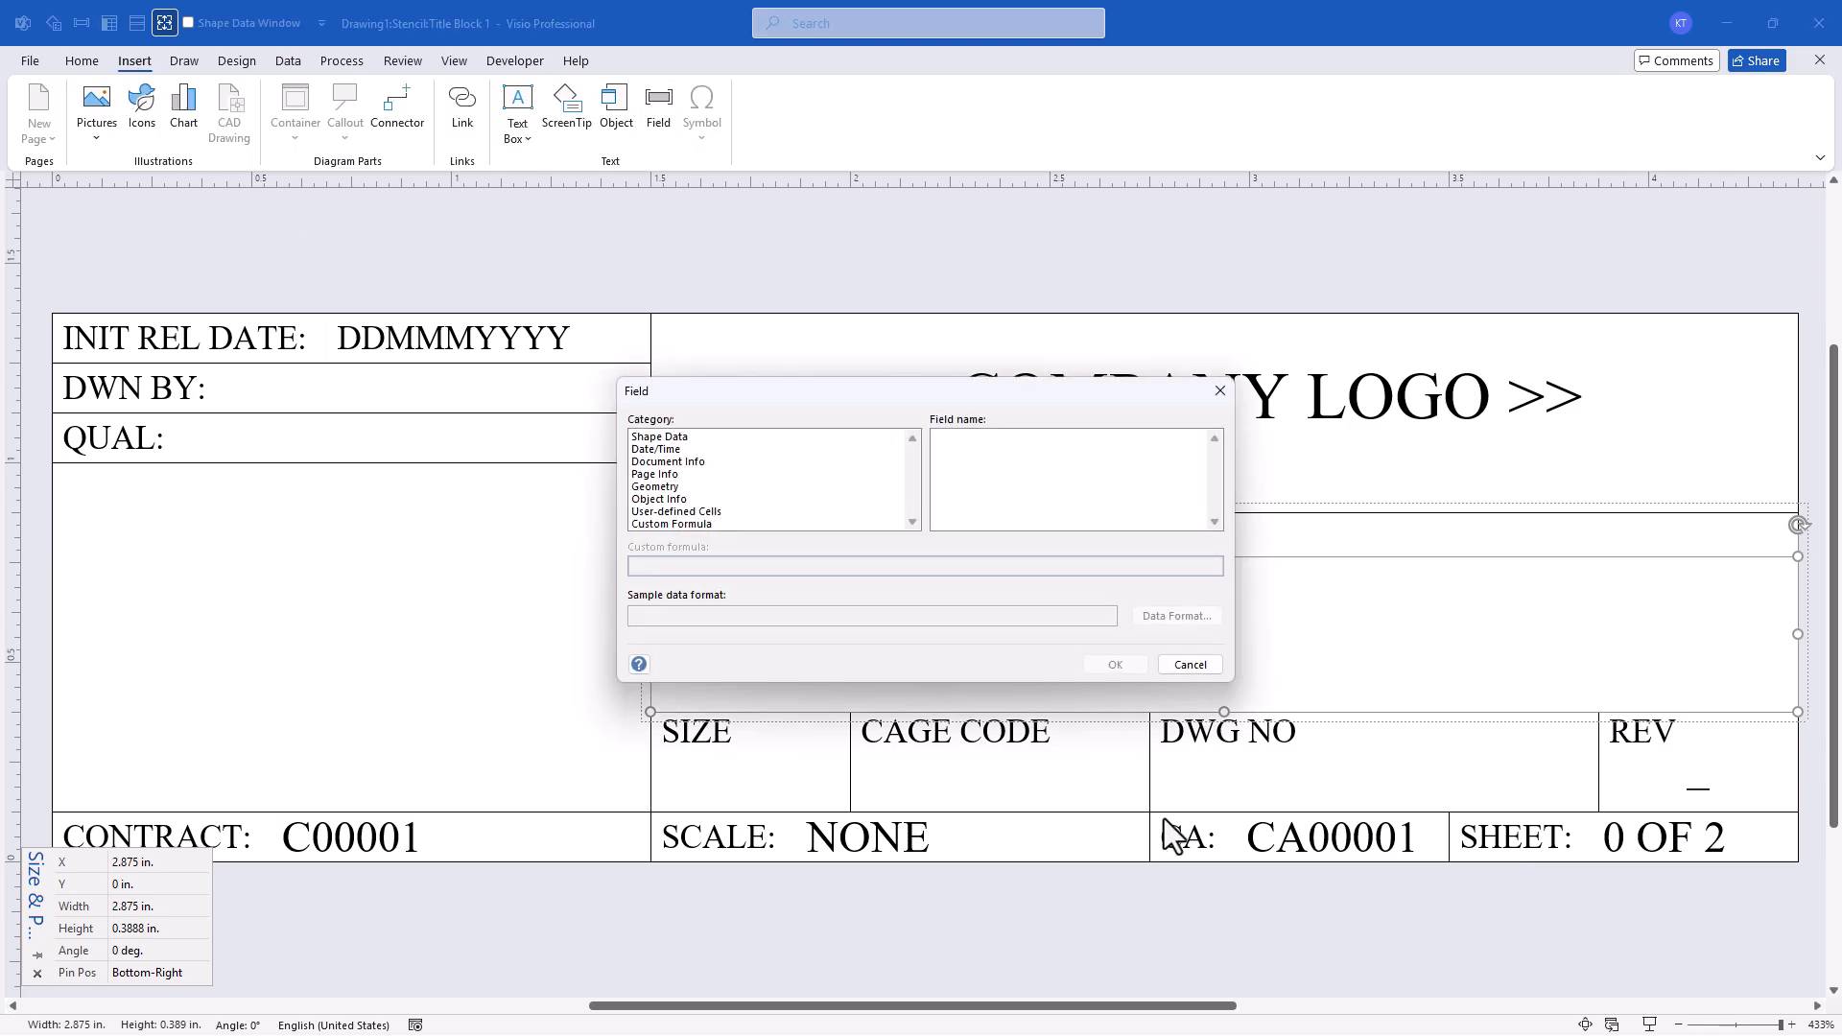
pyautogui.click(686, 462)
pyautogui.click(951, 510)
pyautogui.click(1115, 664)
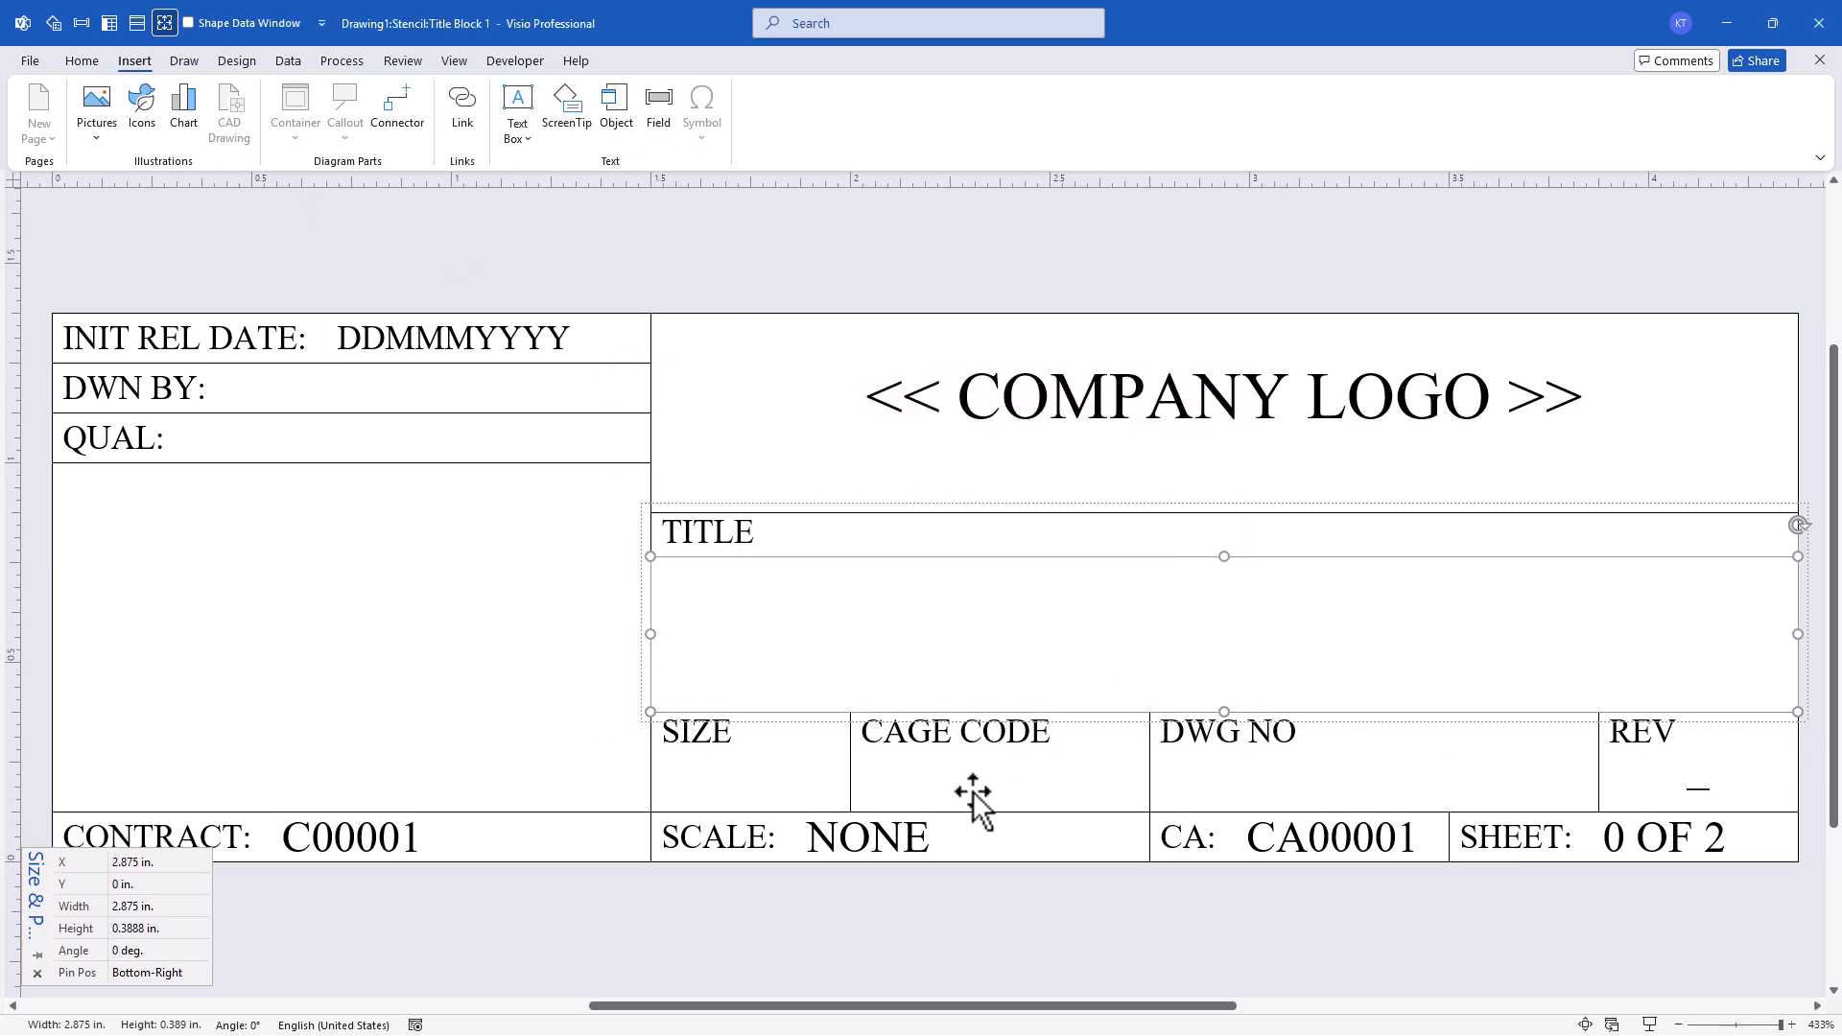
# Insert the Document Info Company field into the CAGE CODE block's value area.
pyautogui.click(973, 792)
pyautogui.click(659, 110)
pyautogui.click(687, 462)
pyautogui.scroll(-2, 1214, 483)
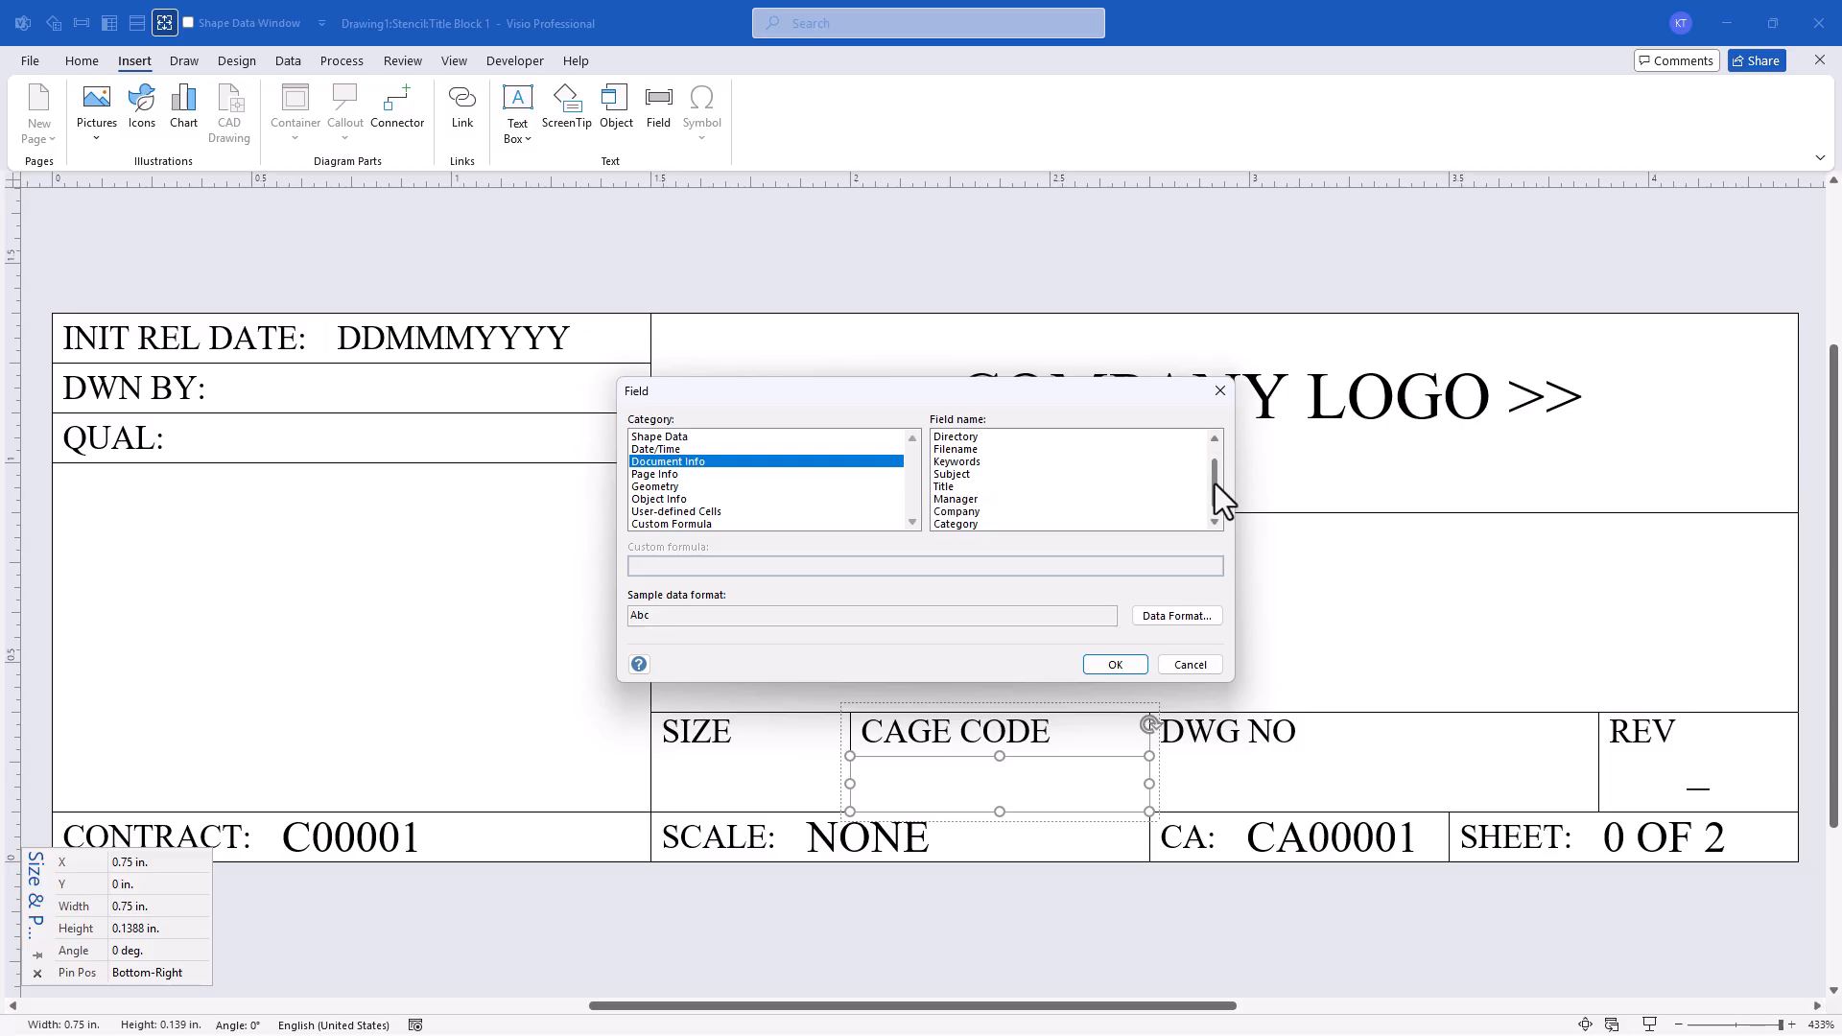
pyautogui.click(1180, 511)
pyautogui.click(1115, 664)
# Insert the Document Info Subject field into the DWG NO block's value area.
pyautogui.click(1287, 781)
pyautogui.click(658, 110)
pyautogui.click(686, 461)
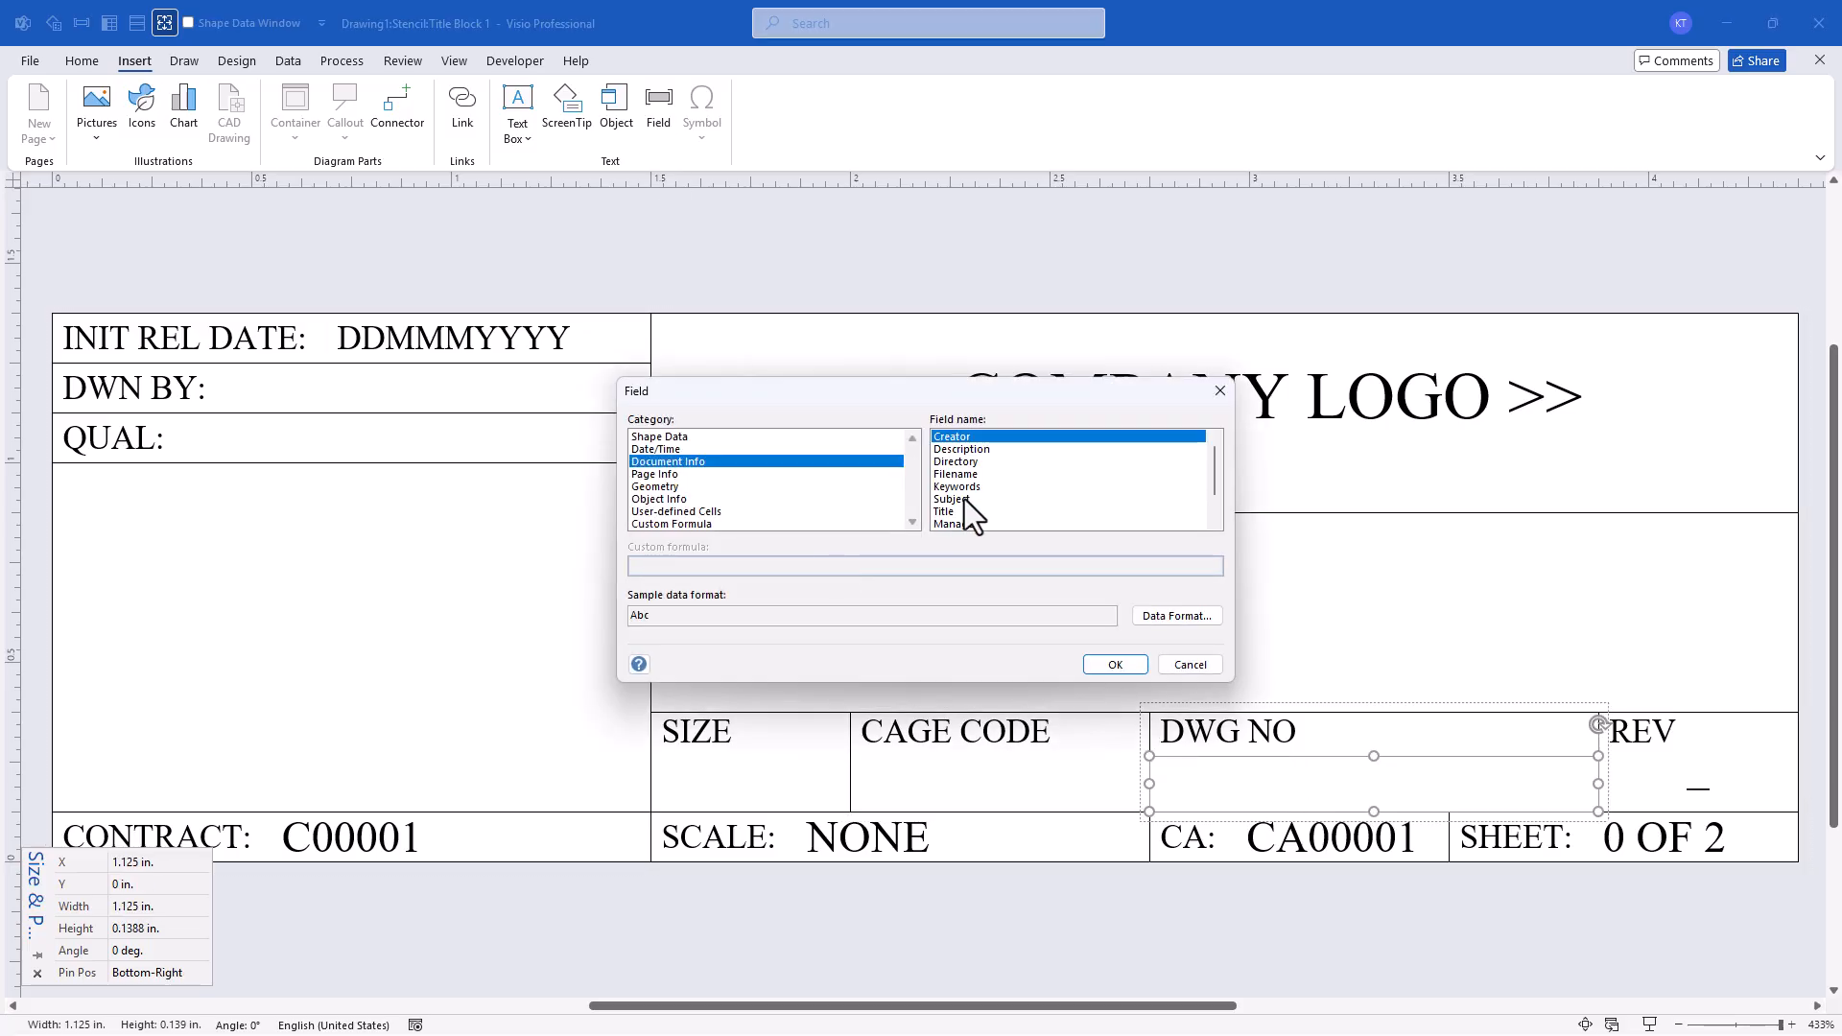
pyautogui.click(970, 514)
pyautogui.click(1127, 664)
# Insert the Document Info Creator field into the DWN BY block's value area.
pyautogui.click(518, 399)
pyautogui.click(658, 110)
pyautogui.click(686, 461)
pyautogui.click(1115, 664)
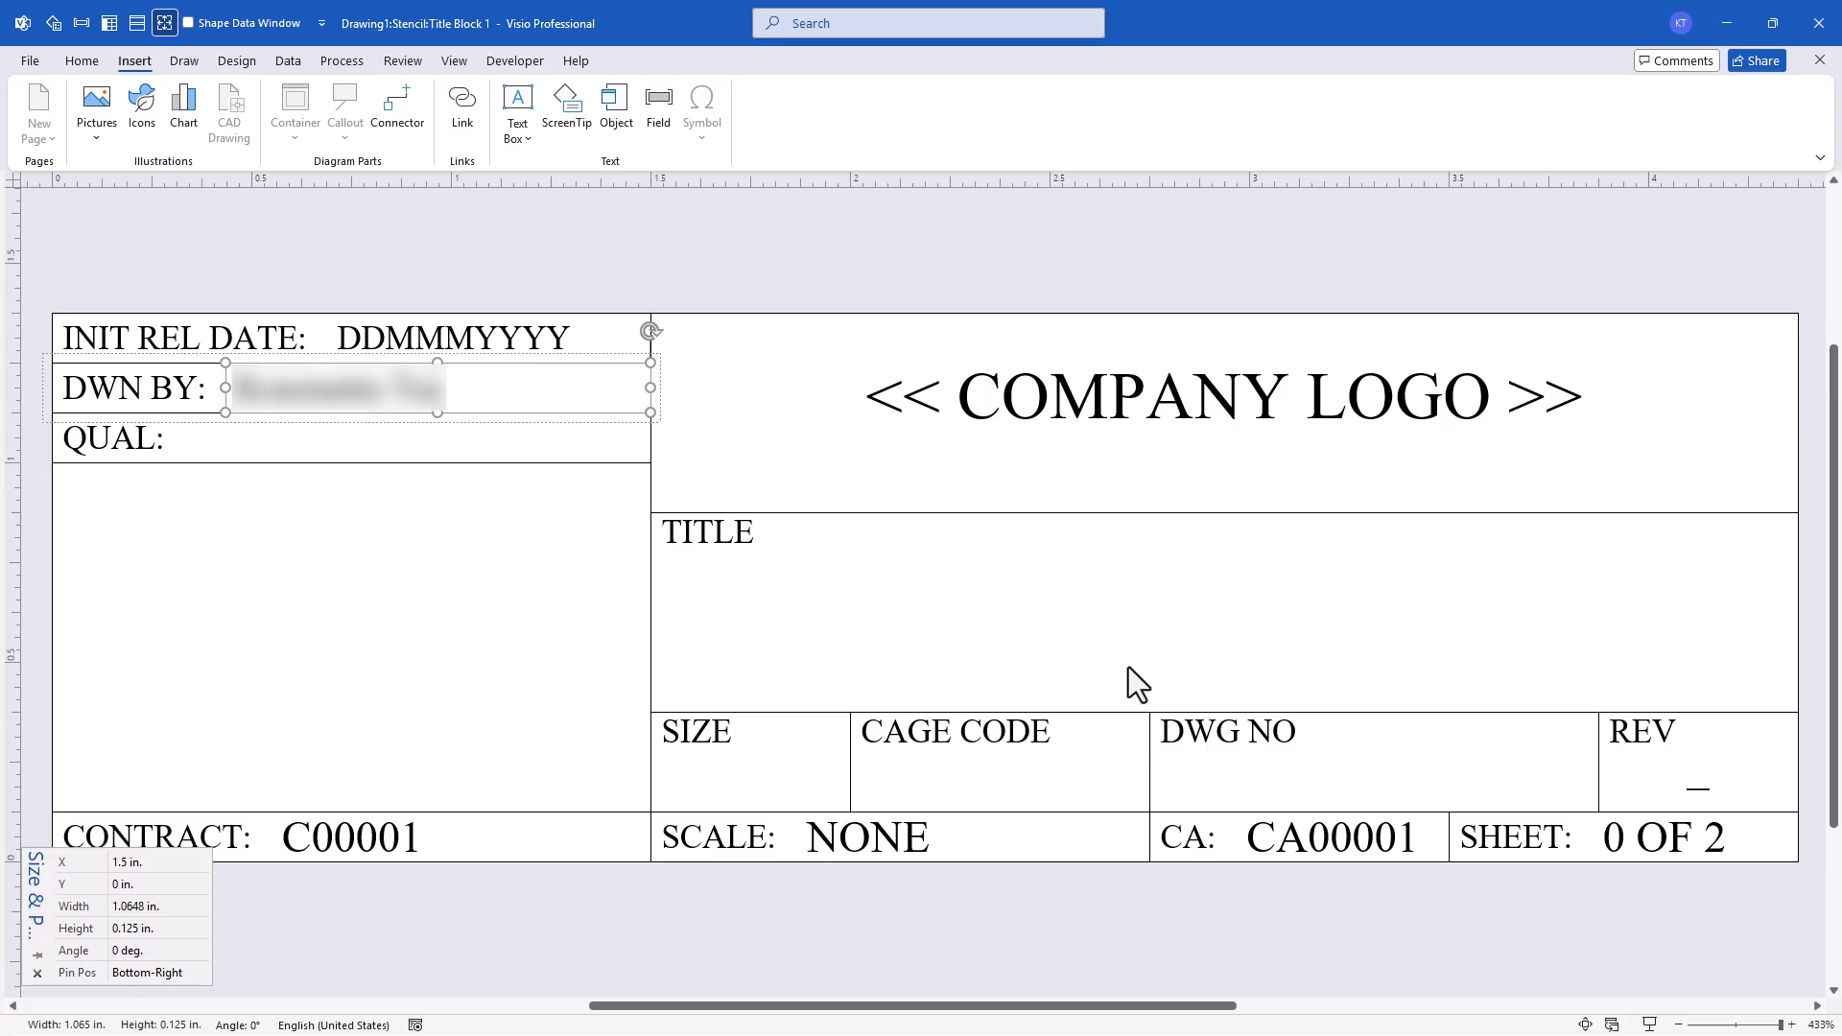
# Replace the first number in the SHEET block's value with the Page Info Page Number field.
pyautogui.doubleClick(1668, 842)
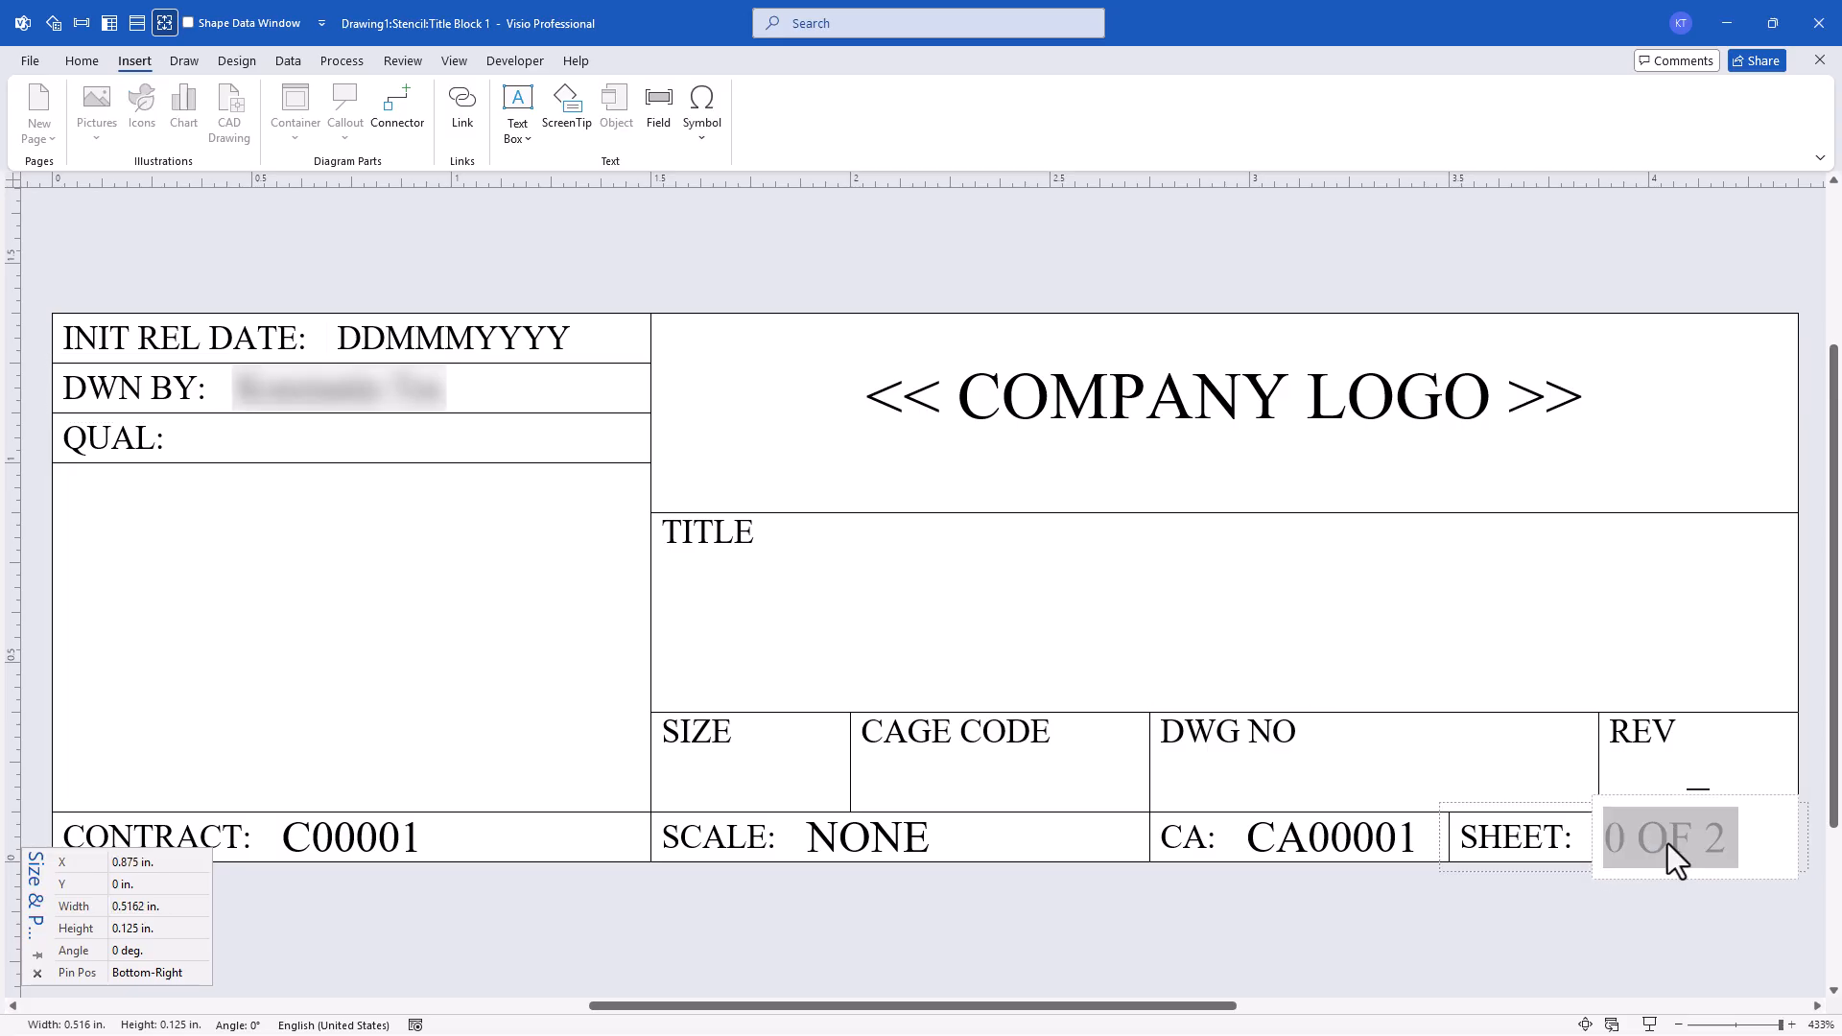
pyautogui.click(658, 110)
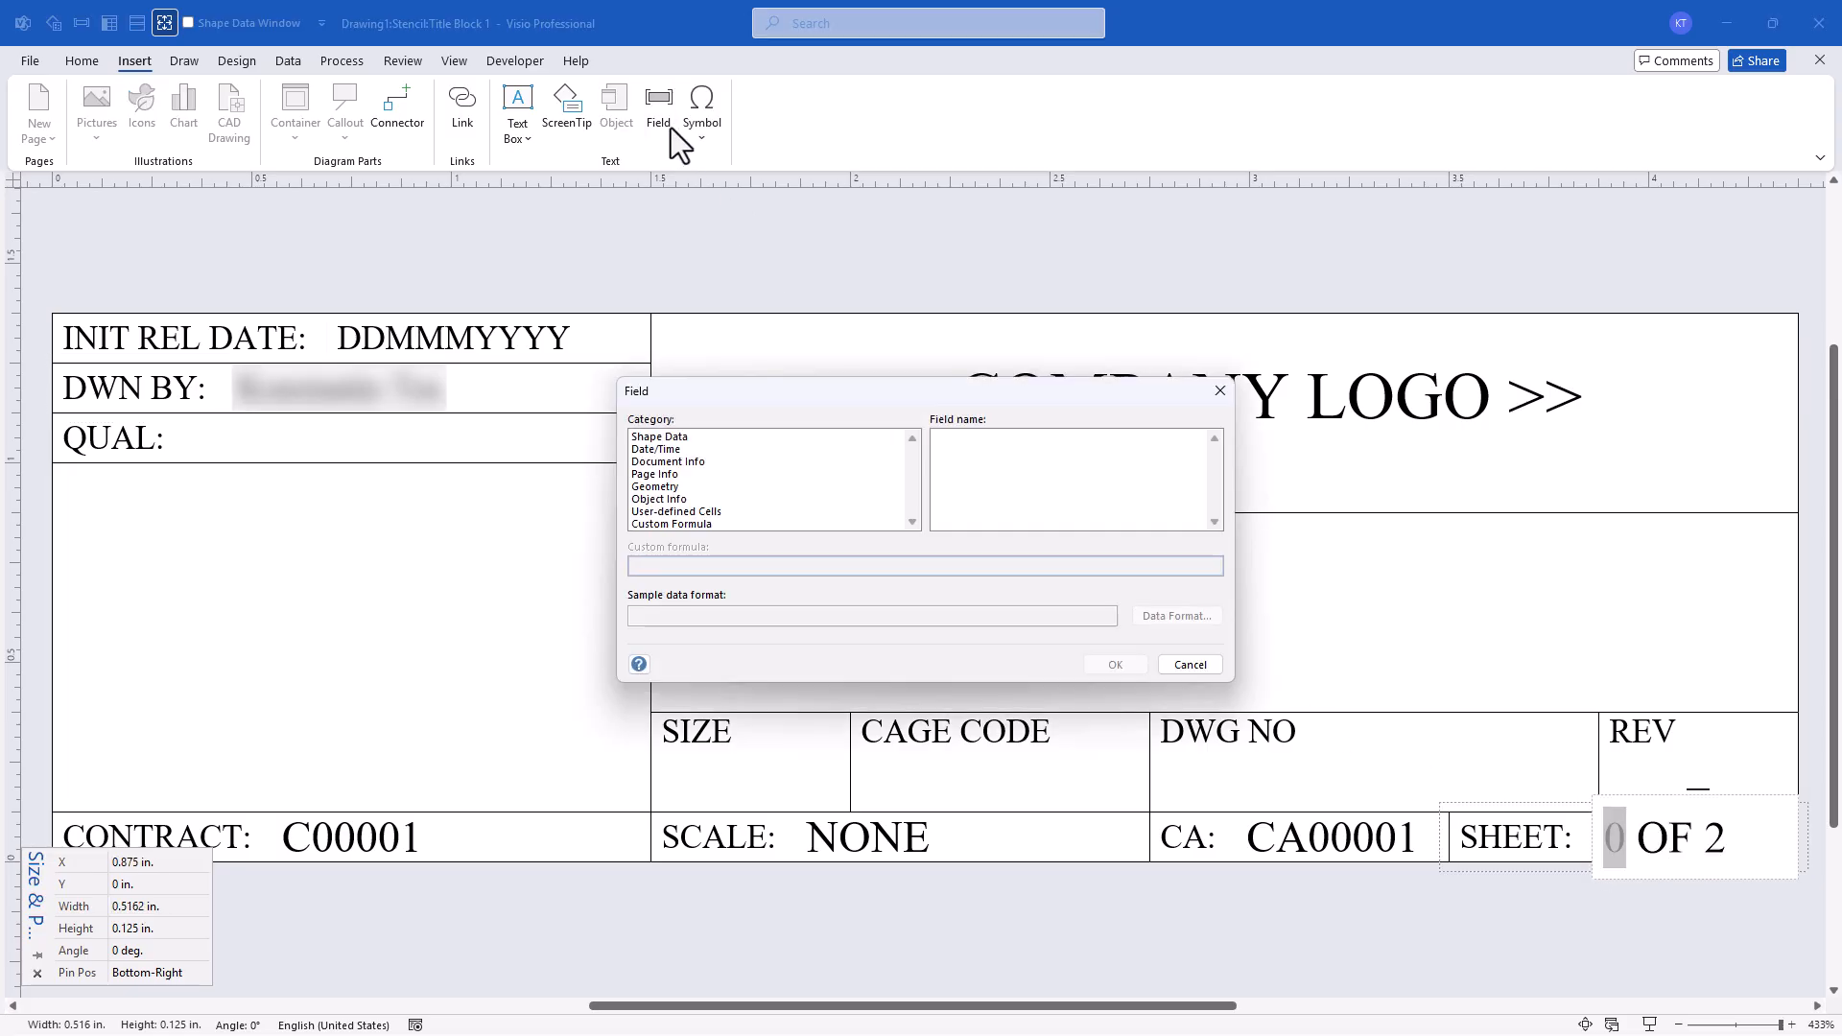
pyautogui.click(687, 474)
pyautogui.click(1012, 475)
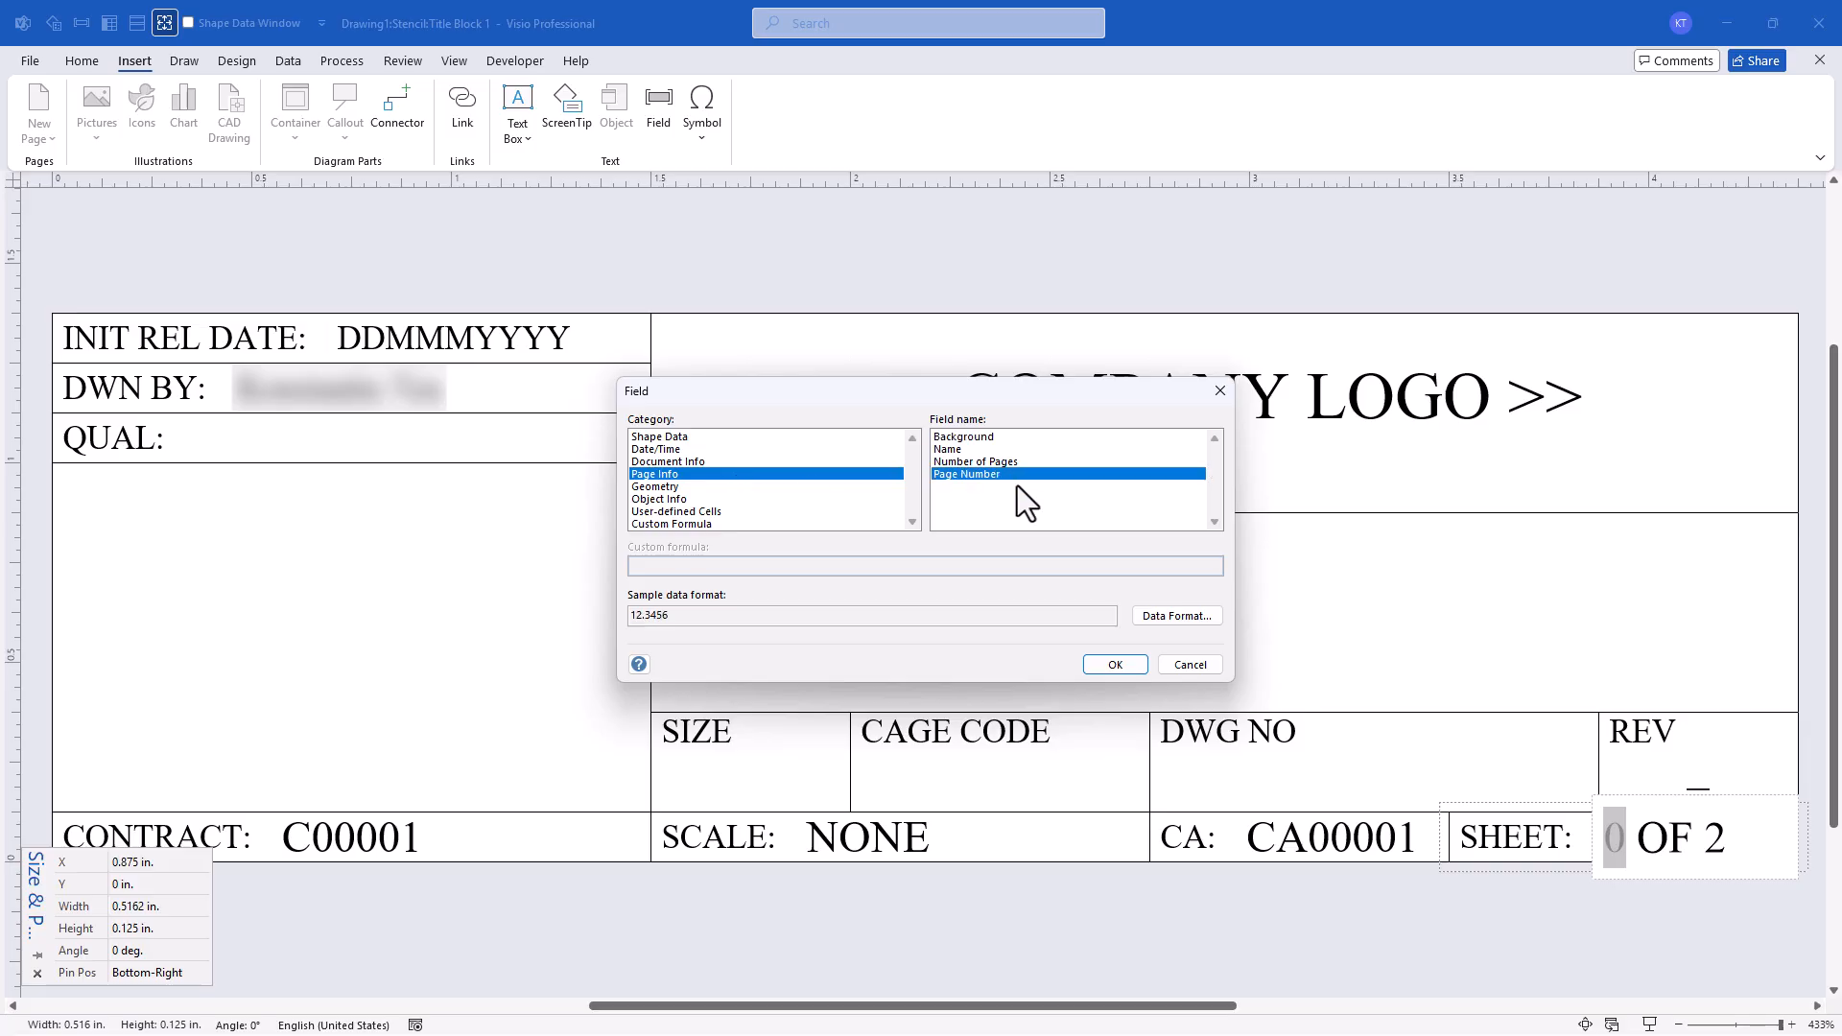
pyautogui.click(1132, 664)
# Replace the total after OF in the SHEET block's value with the Page Info Number of Pages field.
pyautogui.doubleClick(1710, 836)
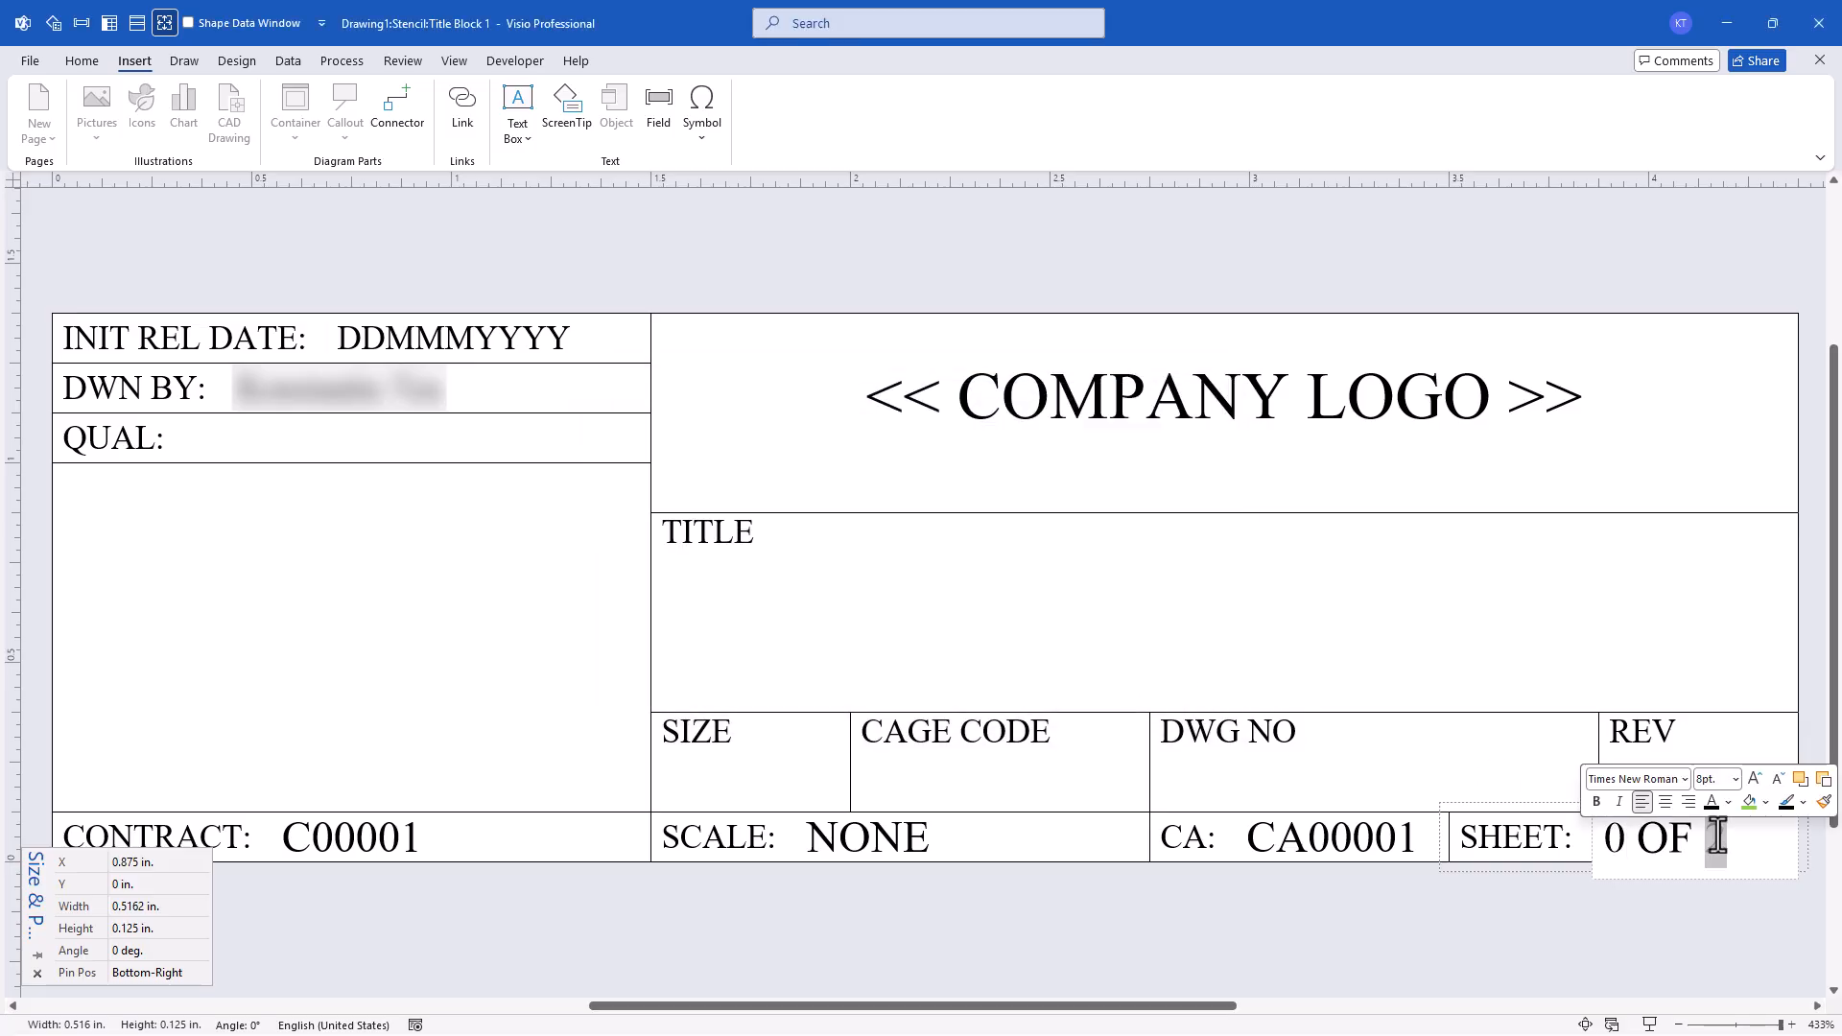
pyautogui.click(660, 110)
pyautogui.click(672, 474)
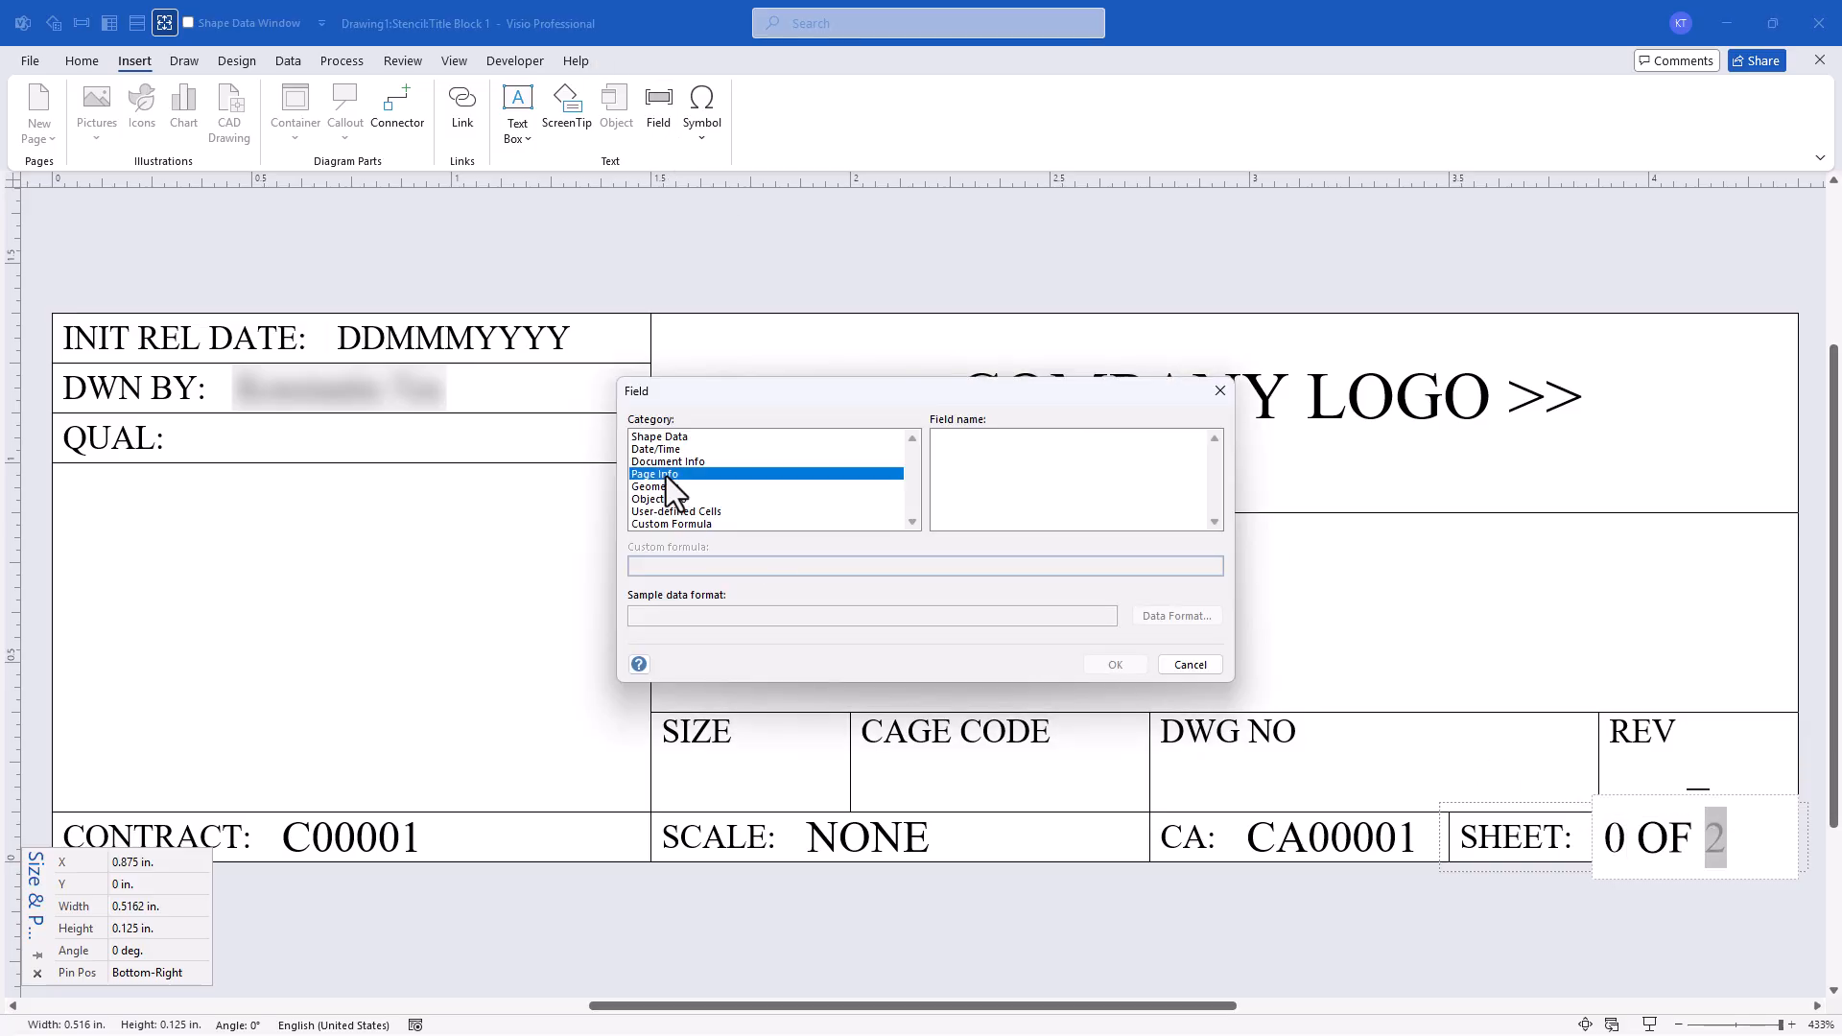
pyautogui.click(971, 461)
pyautogui.click(1136, 666)
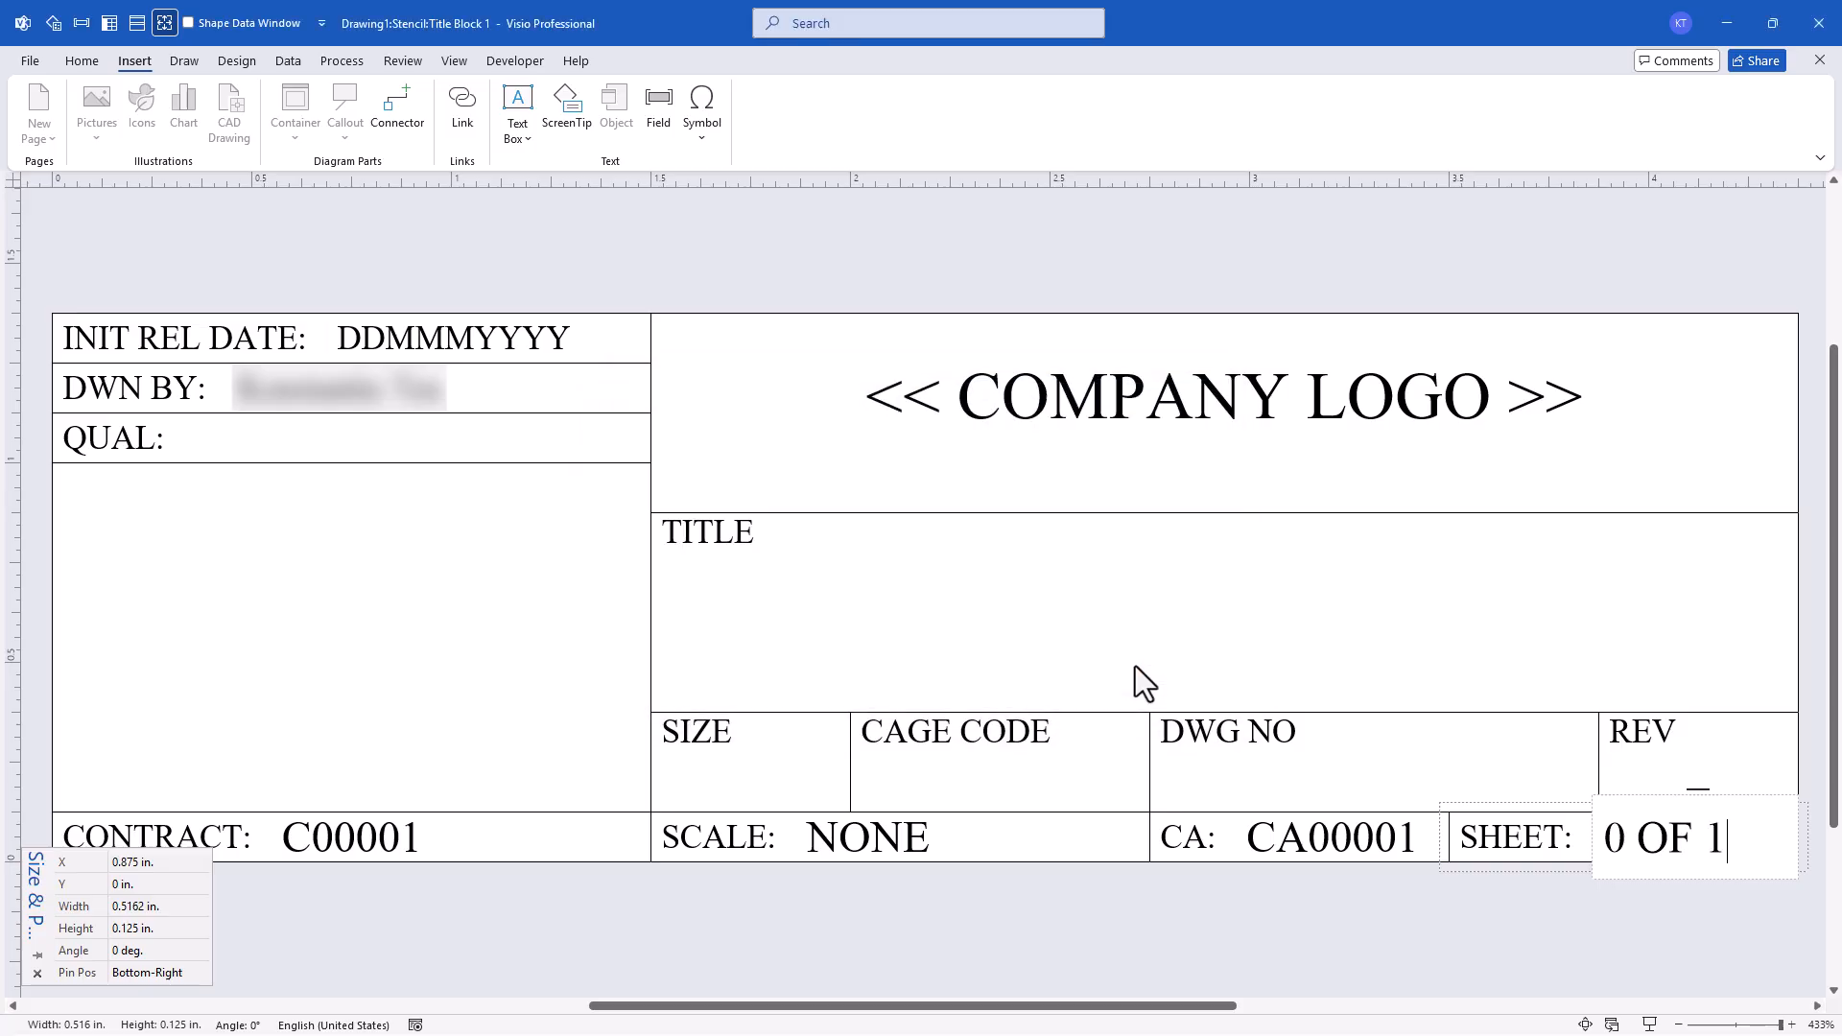
# Save the edits to the Title Block 1 master and place an instance in the lower-right inner corner of the B1 border.
pyautogui.click(1300, 275)
pyautogui.click(1819, 61)
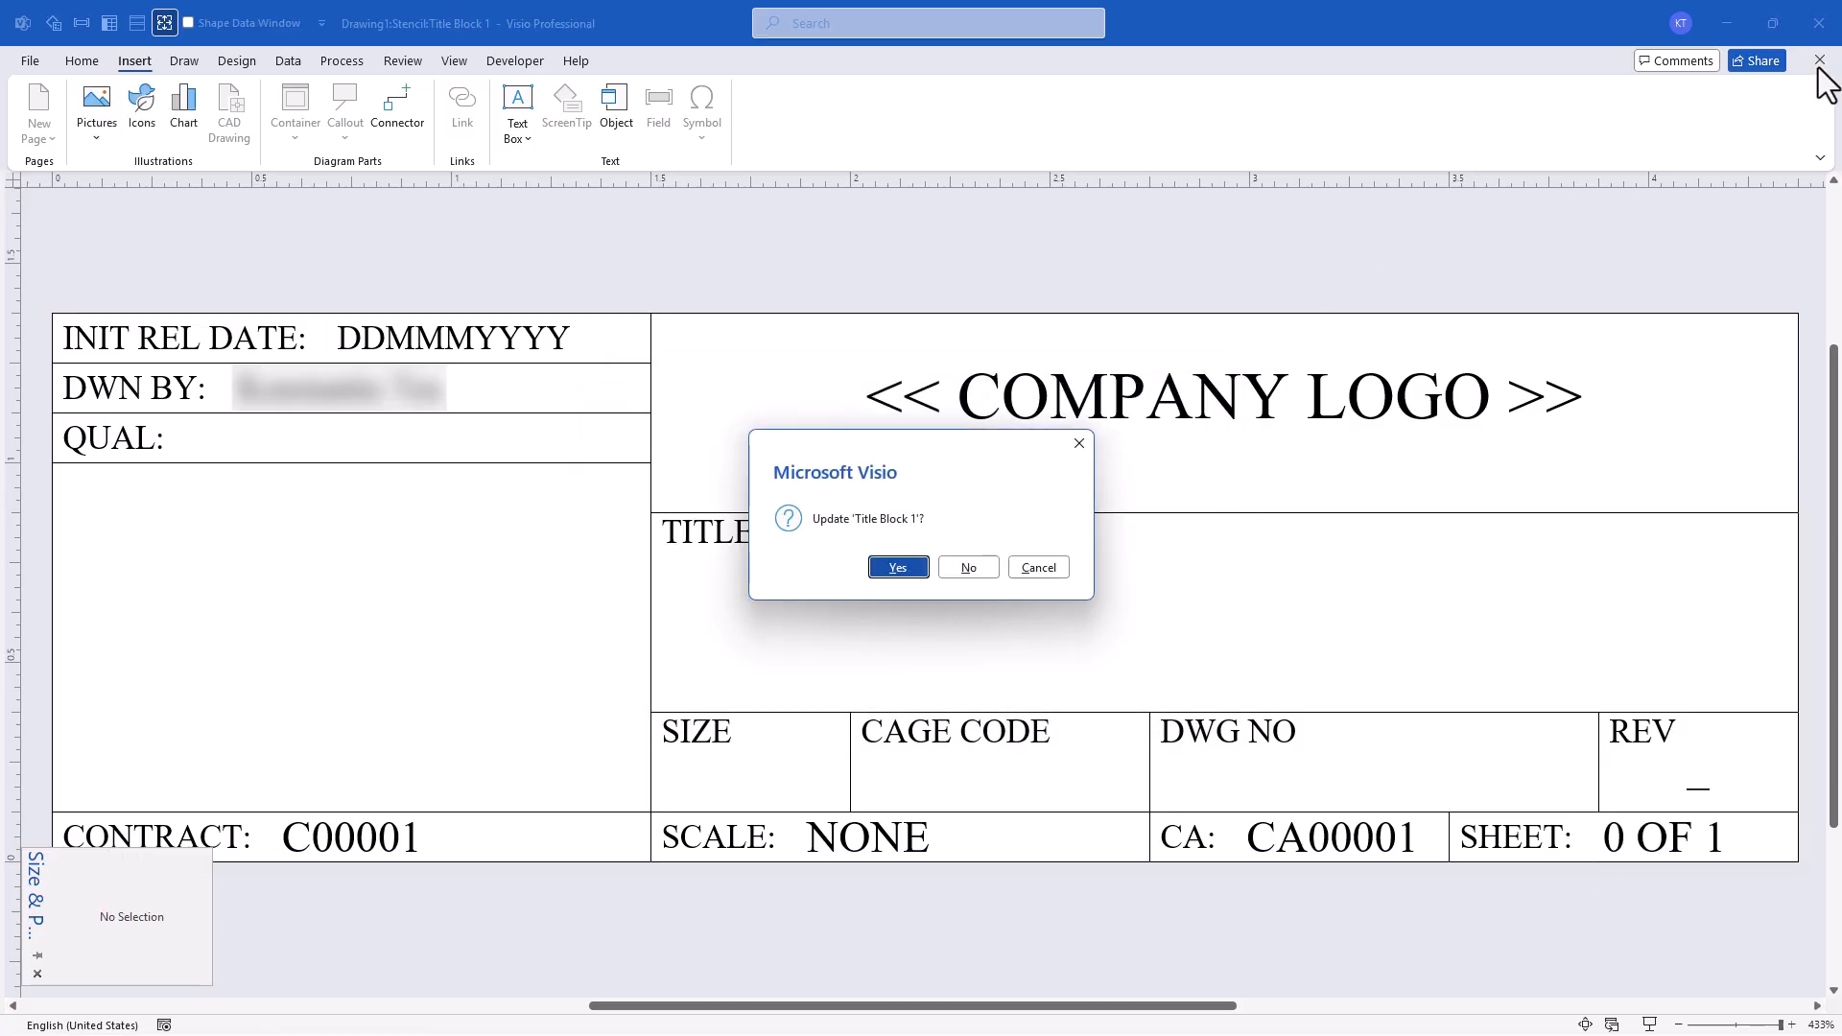
pyautogui.click(897, 566)
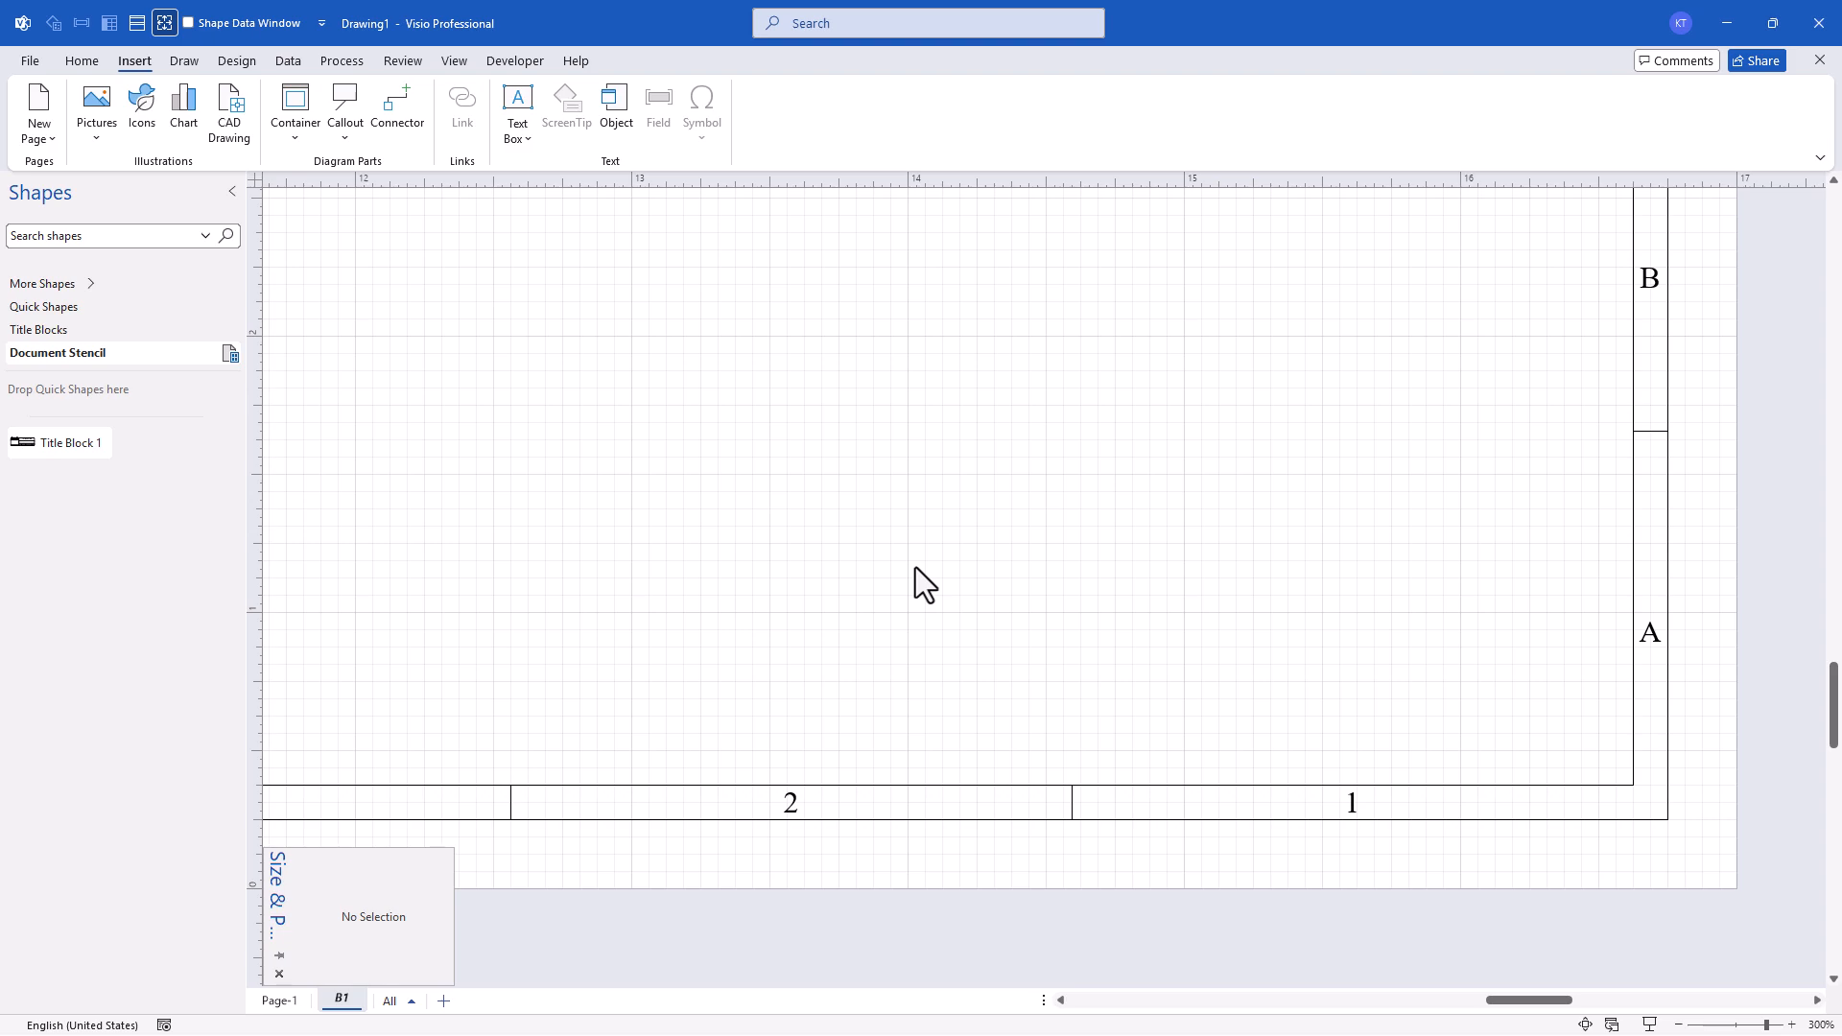
pyautogui.moveTo(60, 448); pyautogui.dragTo(1021, 586)
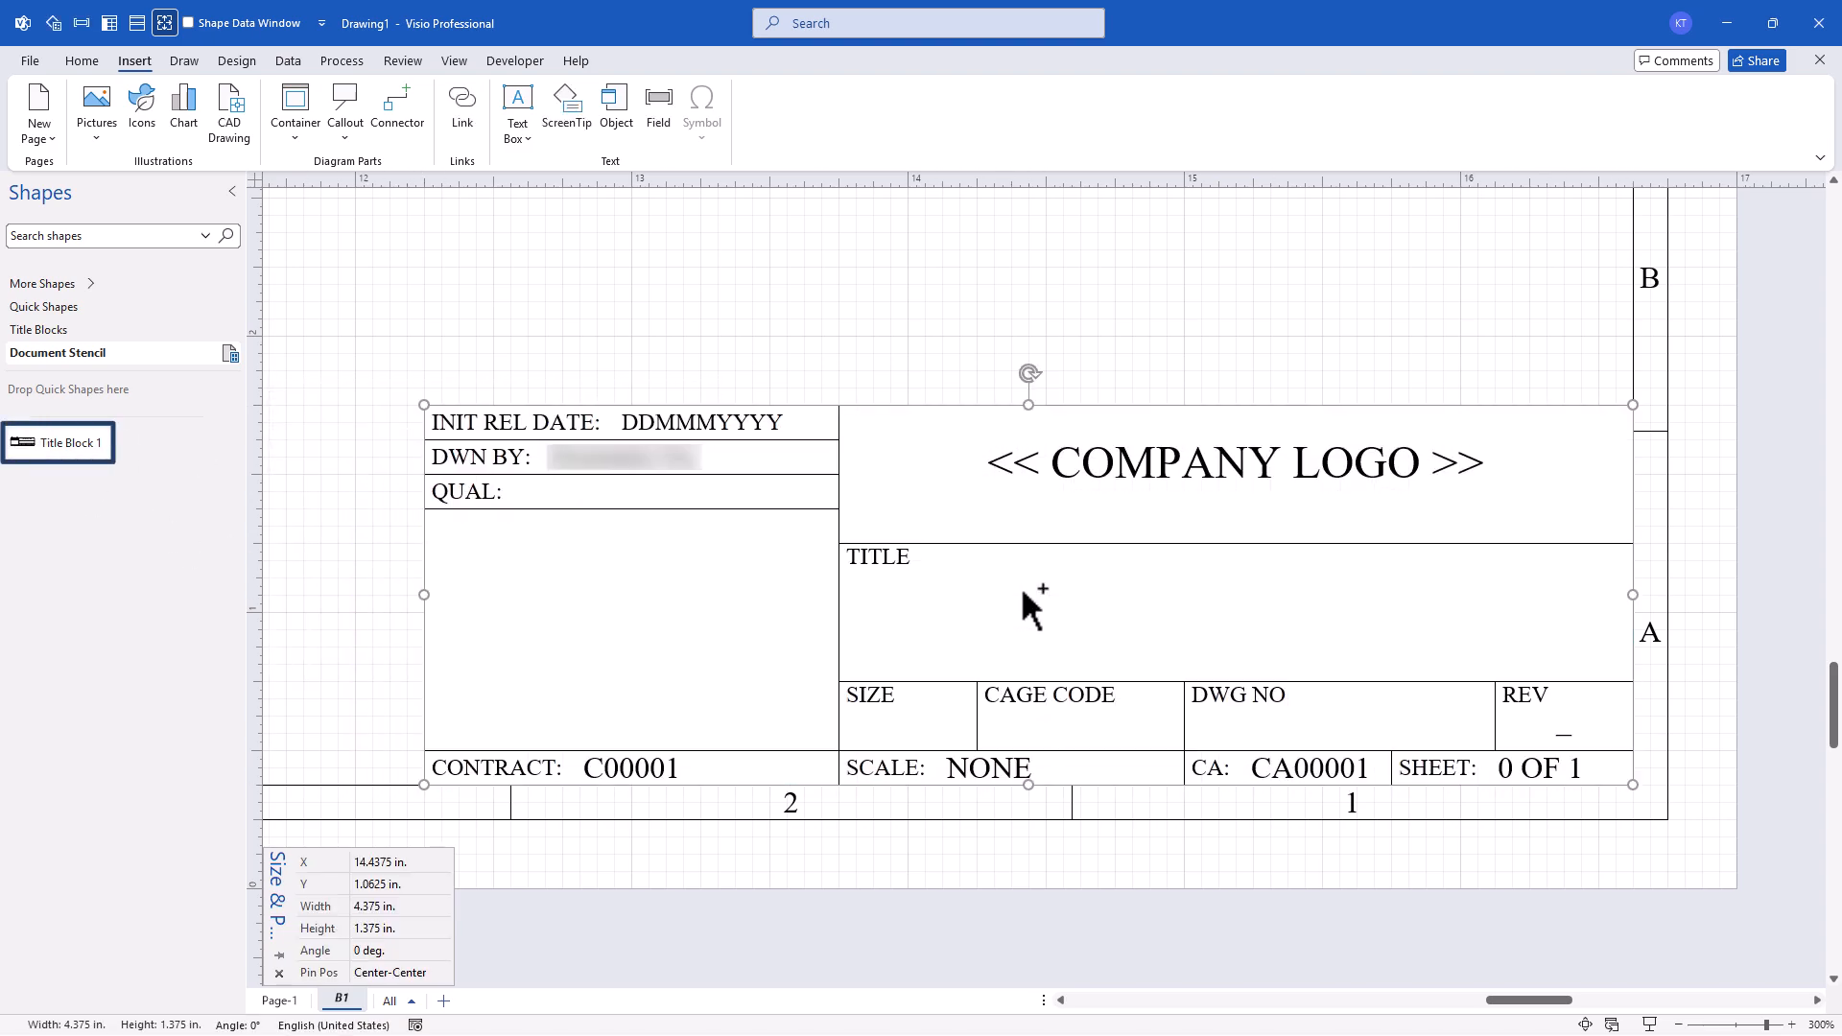
pyautogui.click(1312, 329)
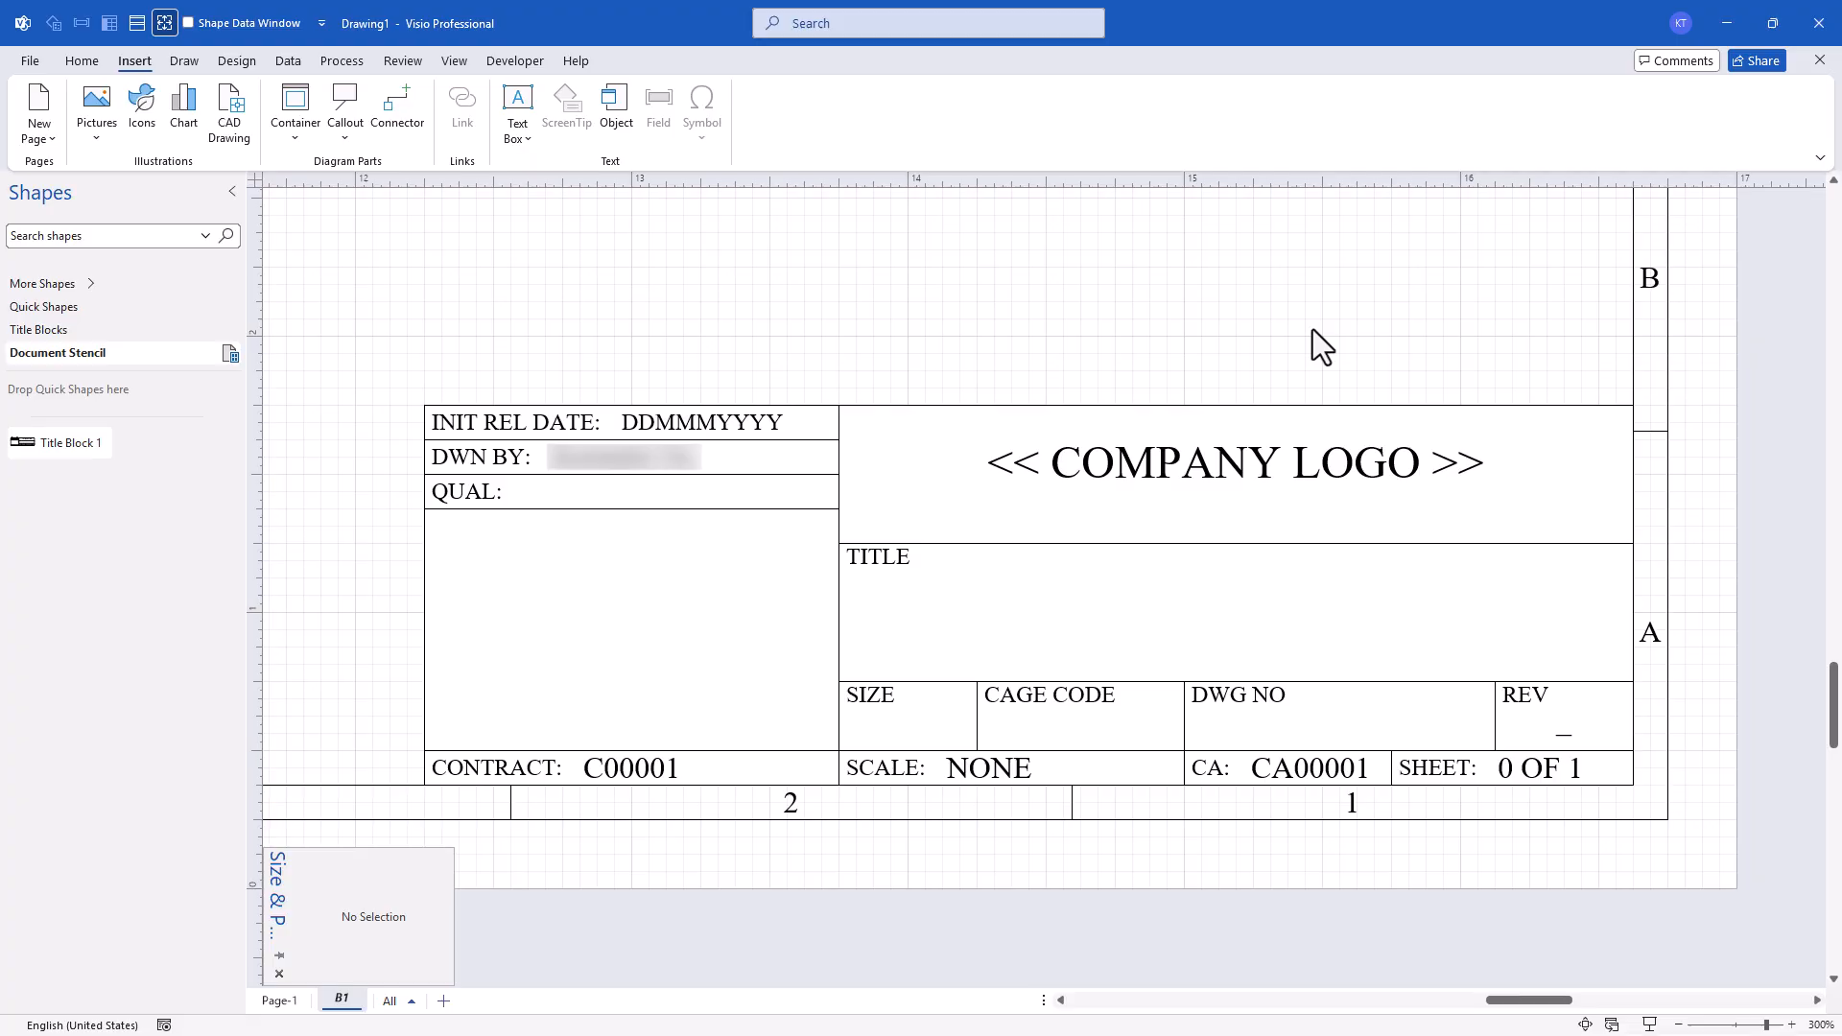
# Add a Section header shape near the B1 border's upper-right corner and set its width to 4.3125 in.
pyautogui.hotkey('ctrl', 'shift', 'w')
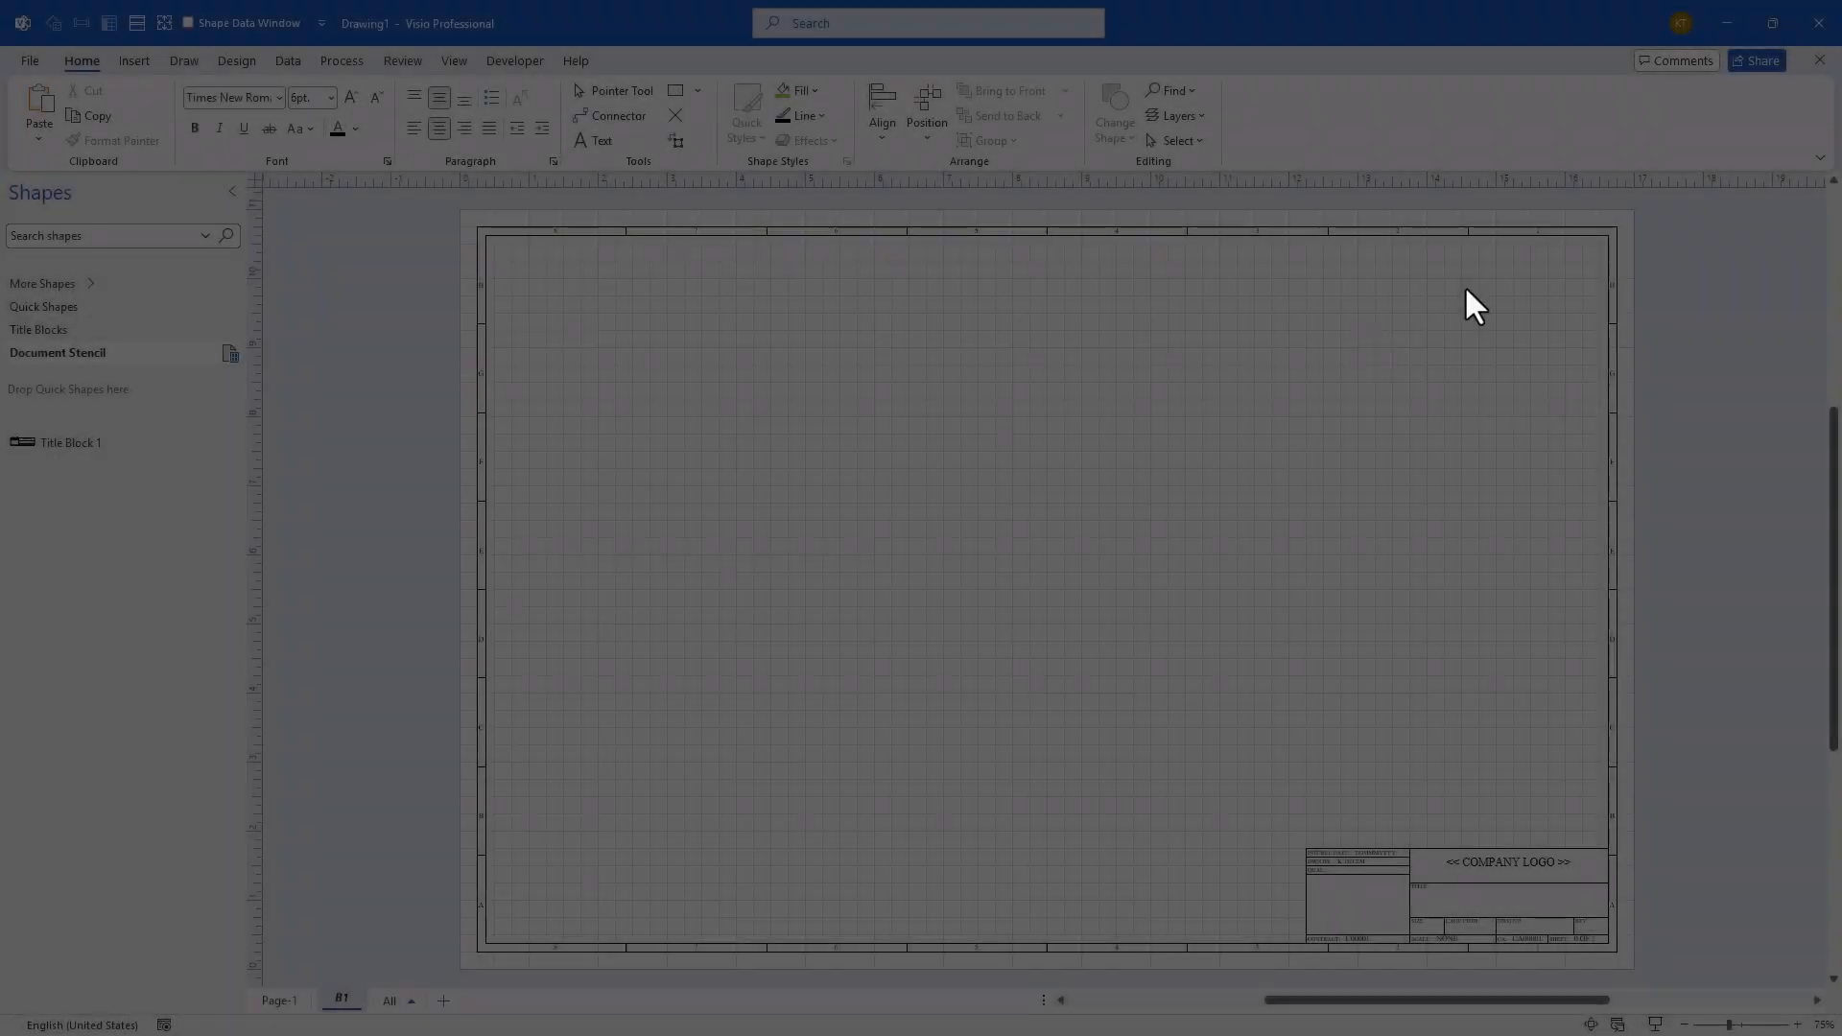
pyautogui.scroll(5, 1616, 230)
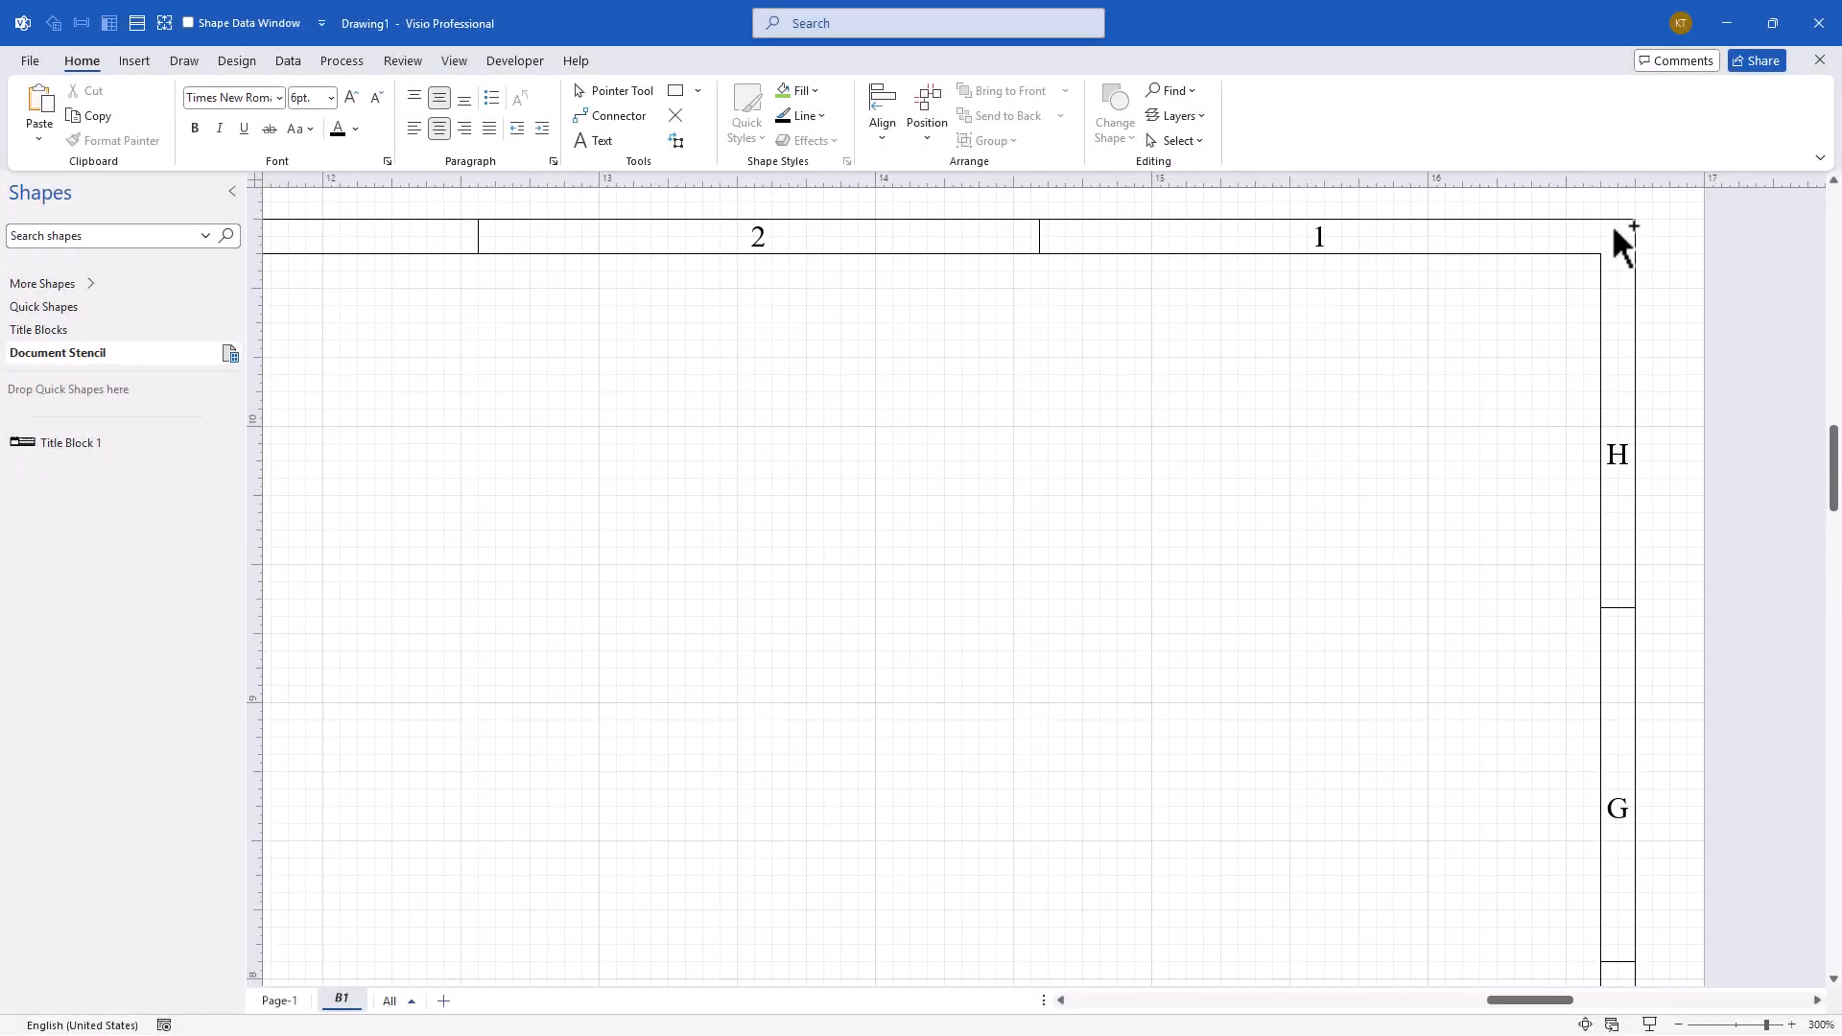
pyautogui.click(108, 338)
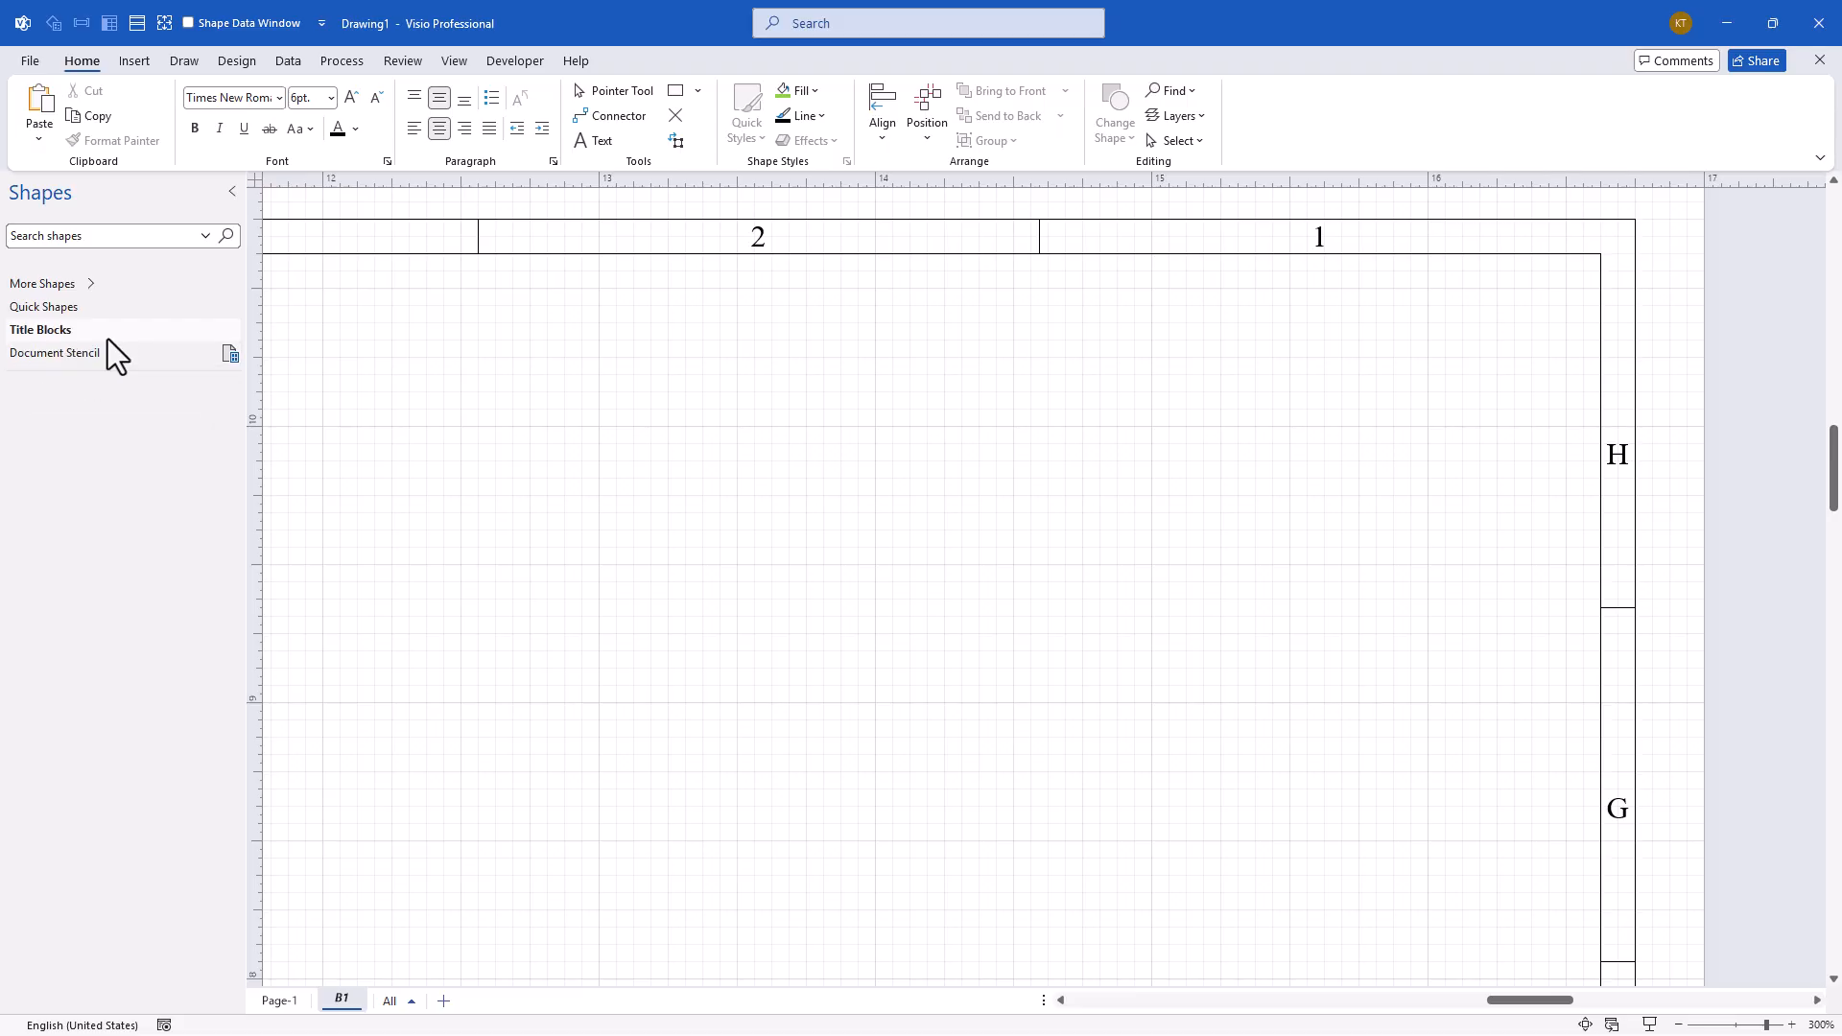
pyautogui.moveTo(134, 584); pyautogui.dragTo(1047, 422)
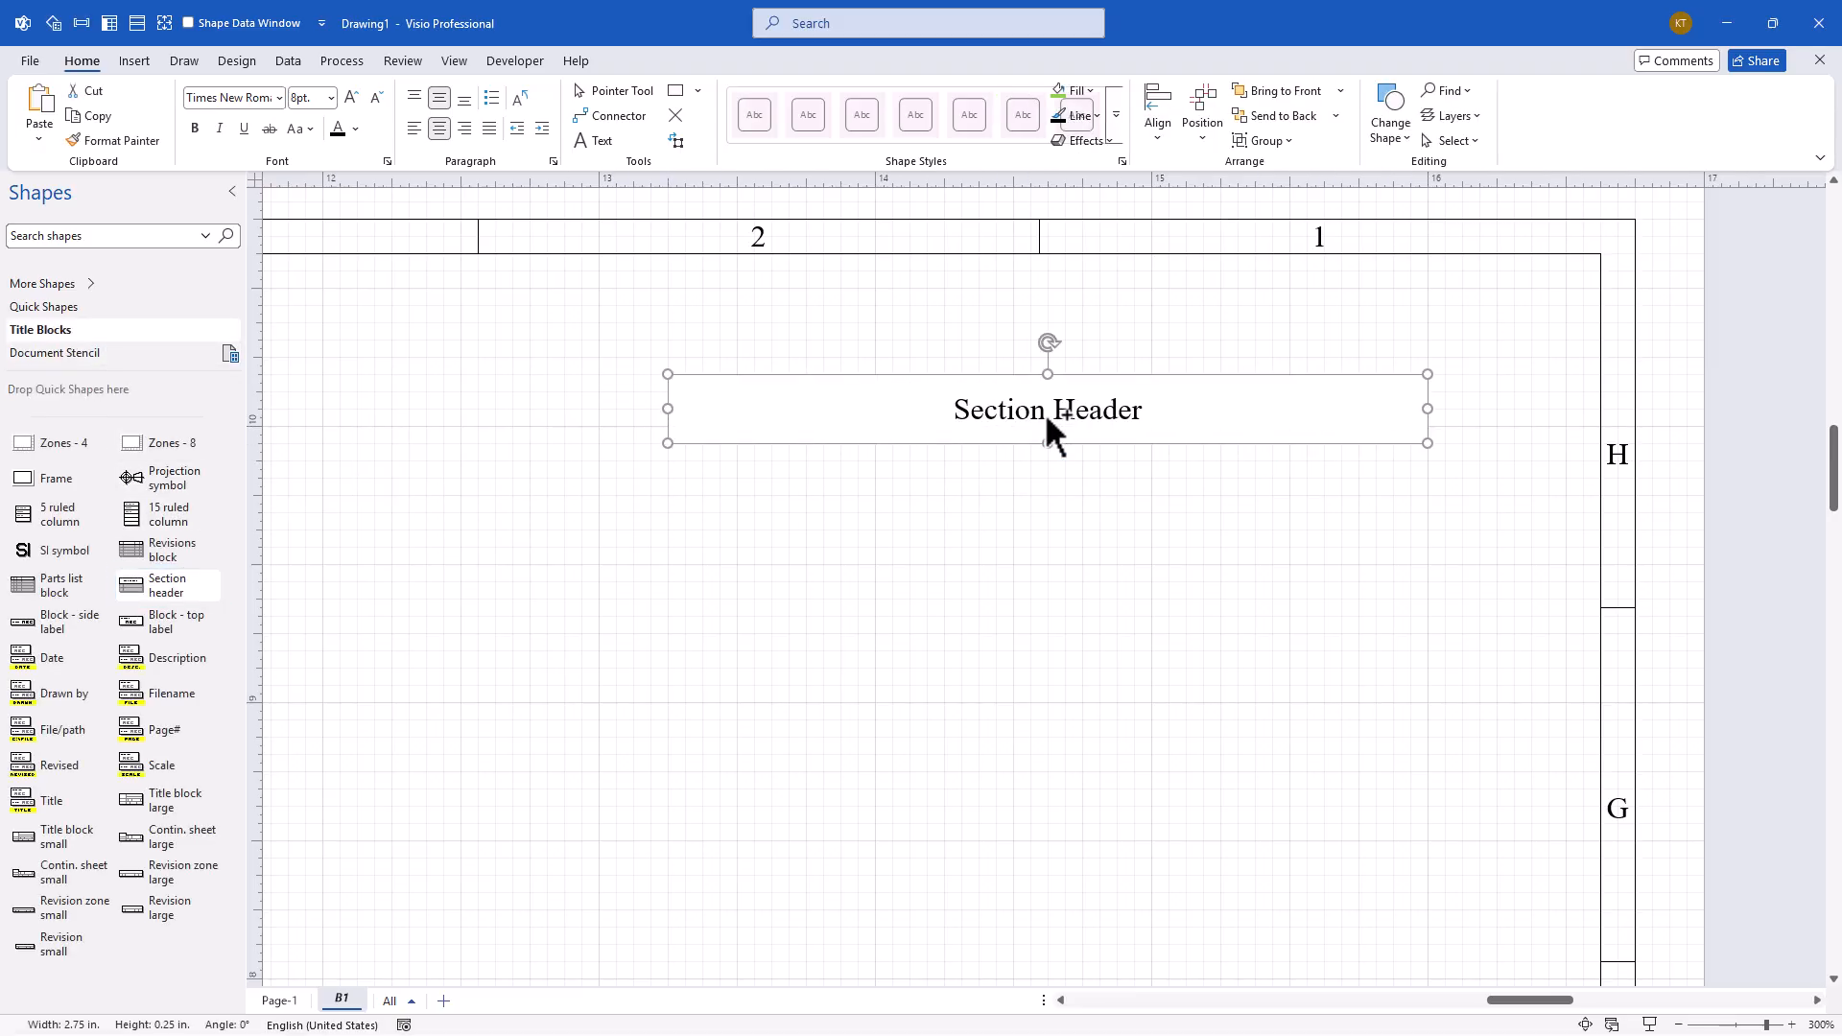
pyautogui.click(454, 60)
pyautogui.click(348, 125)
pyautogui.click(412, 246)
pyautogui.click(374, 906)
pyautogui.write('4.3125')
pyautogui.press('Return')
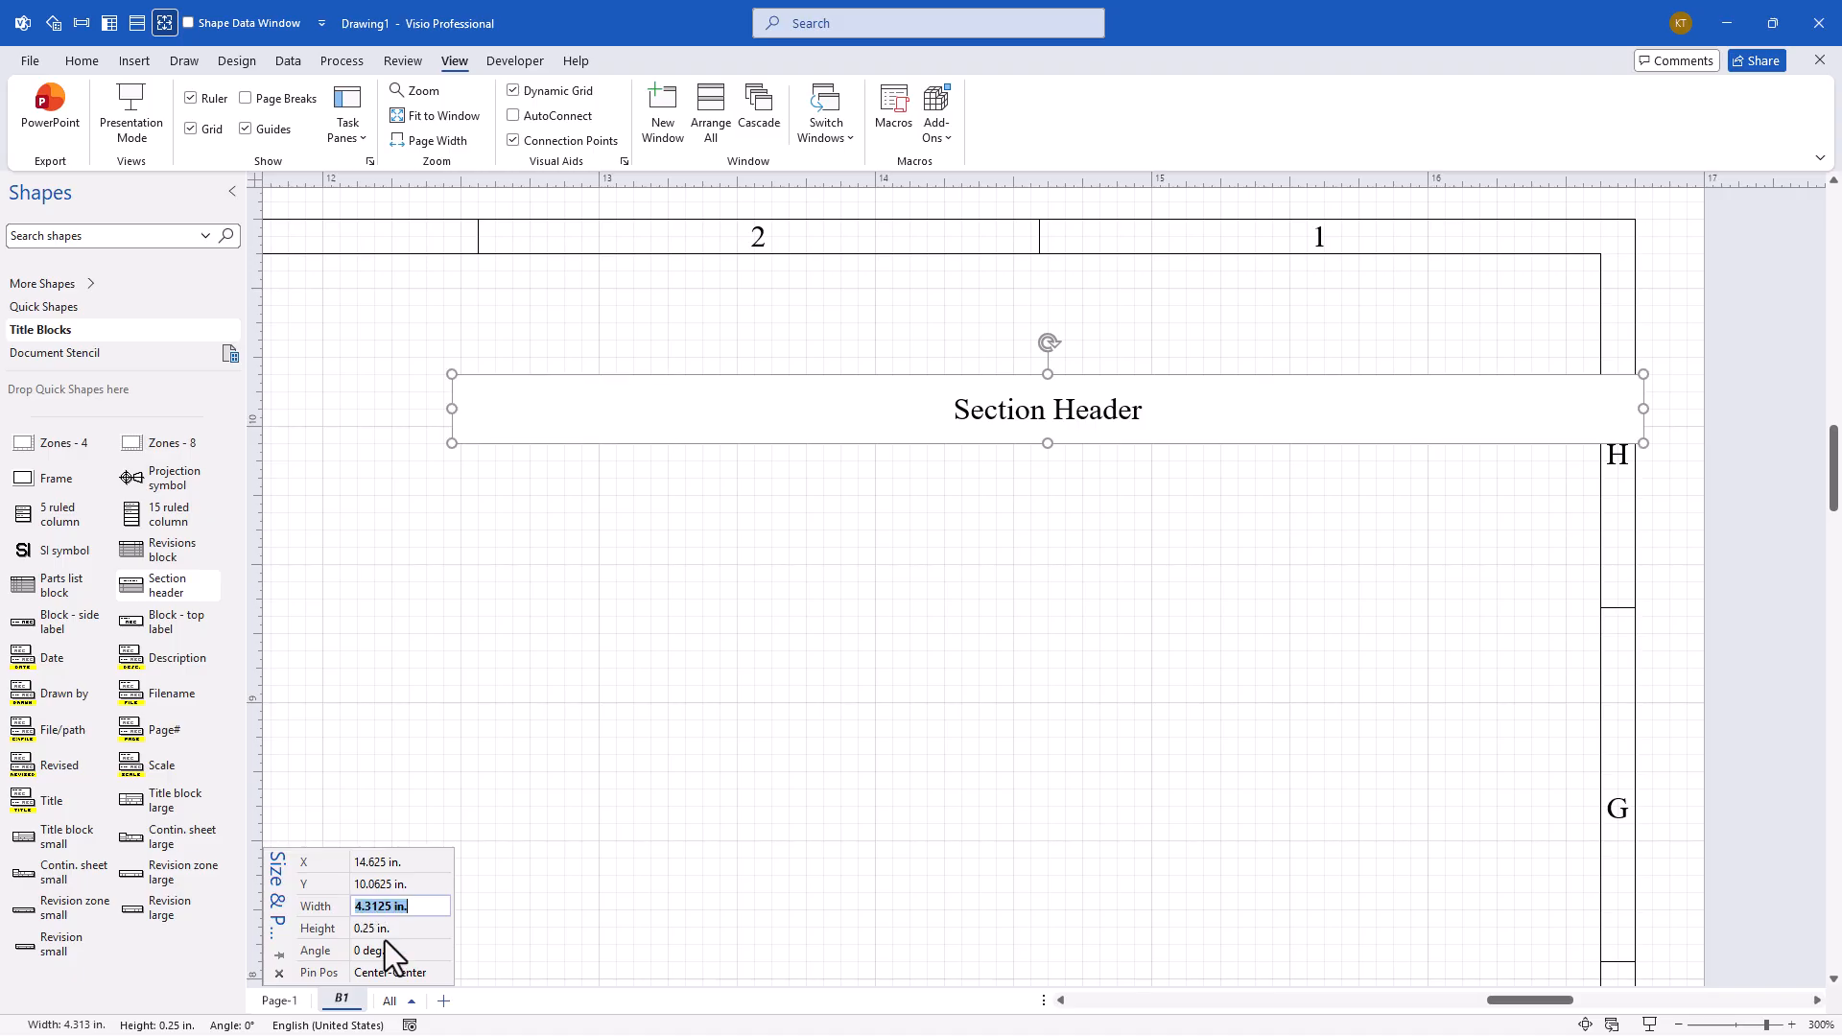
# Set the section header's height to 0.125 in and font size to 6 pt, aligned in the border's upper-right inner corner.
pyautogui.click(389, 928)
pyautogui.write('0.125')
pyautogui.press('Return')
pyautogui.moveTo(1123, 412); pyautogui.dragTo(1079, 273)
pyautogui.click(81, 60)
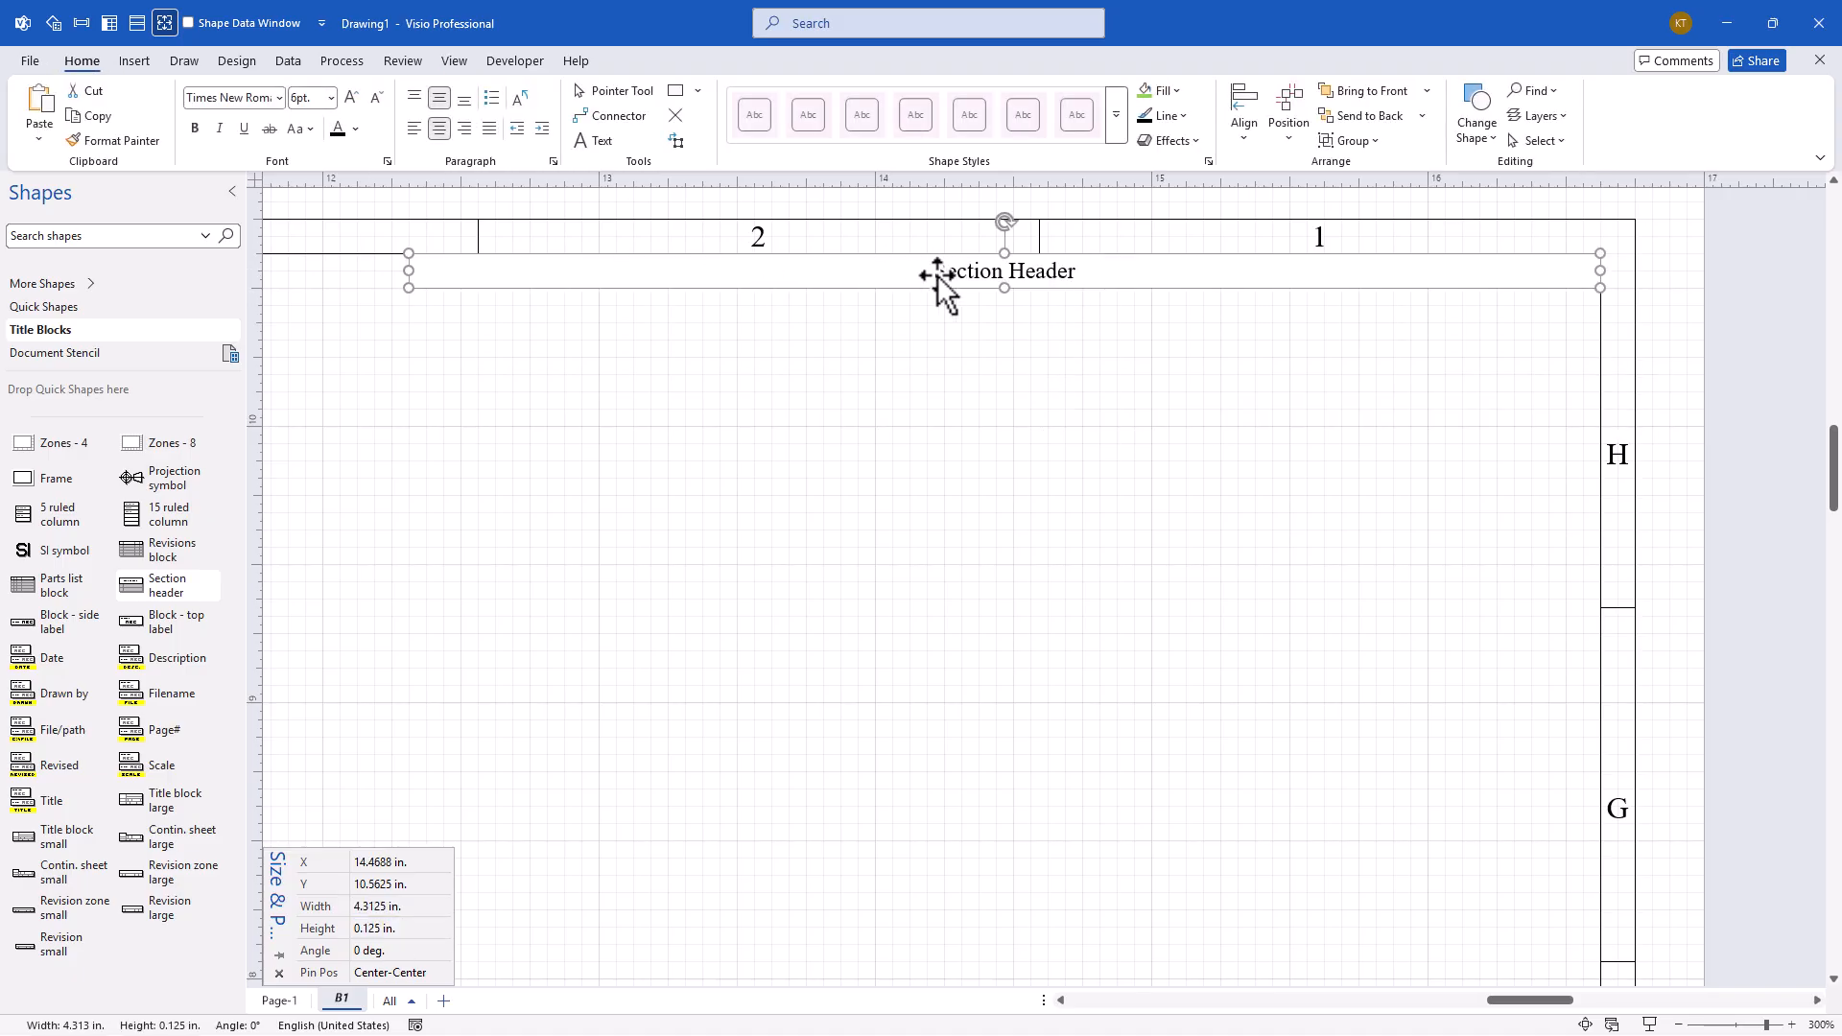
# Label the section header REVISIONS and give the shape its own name.
pyautogui.write('REVISIONS')
pyautogui.press('Escape')
pyautogui.click(515, 61)
pyautogui.click(683, 90)
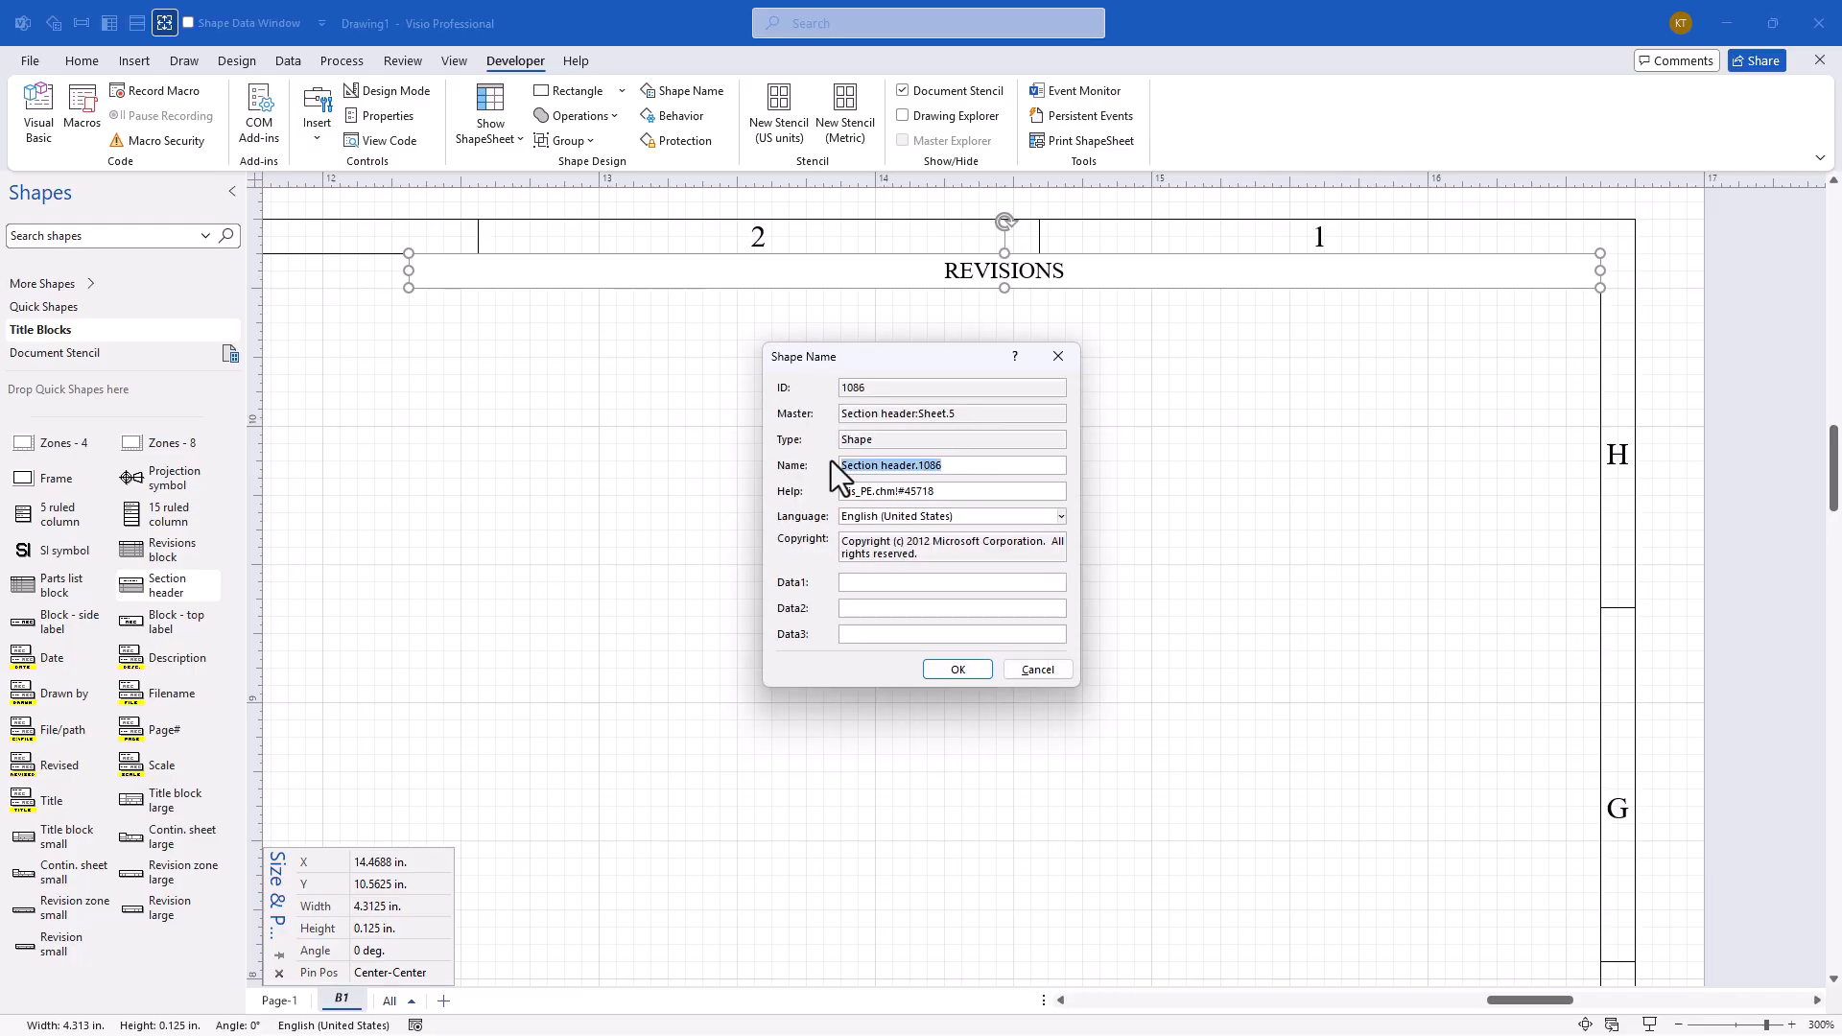
pyautogui.click(976, 669)
# Duplicate the REVISIONS header as a 0.25 in wide REV cell beneath its left end, and name the shape.
pyautogui.hotkey('ctrl', 'd')
pyautogui.click(370, 905)
pyautogui.write('0.25')
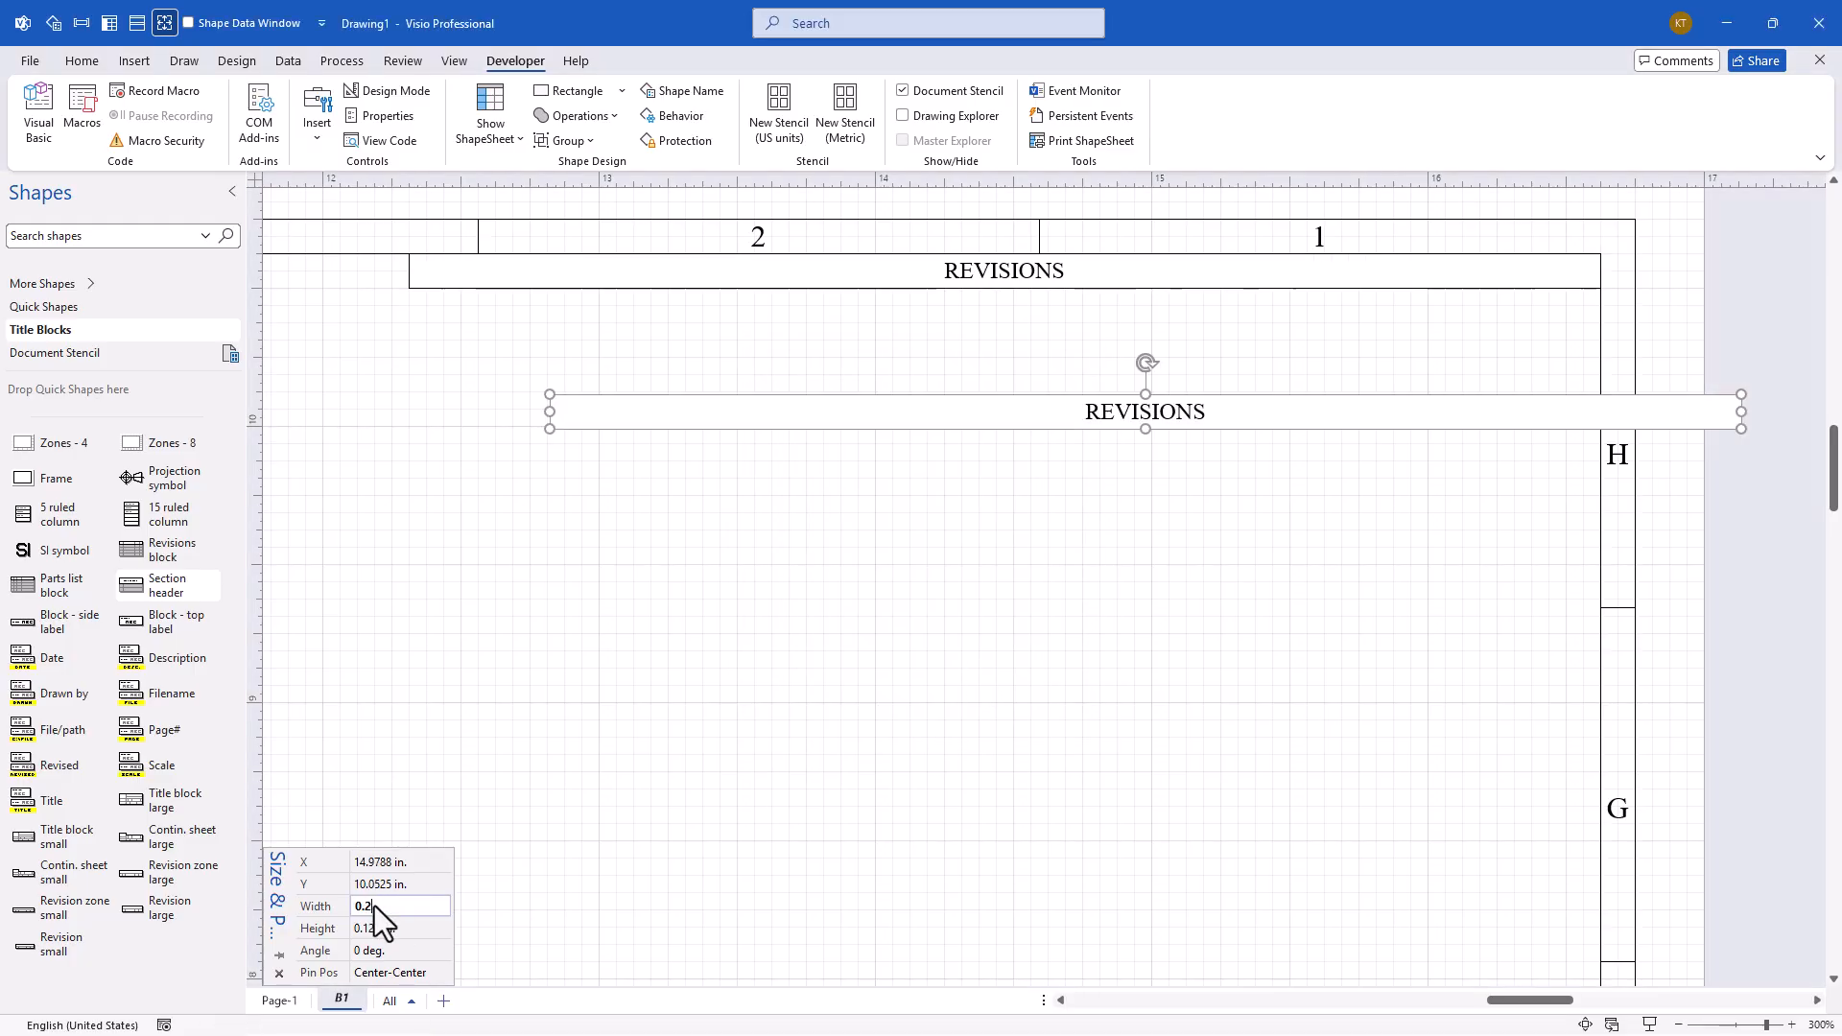
pyautogui.press('Return')
pyautogui.moveTo(1147, 412); pyautogui.dragTo(444, 306)
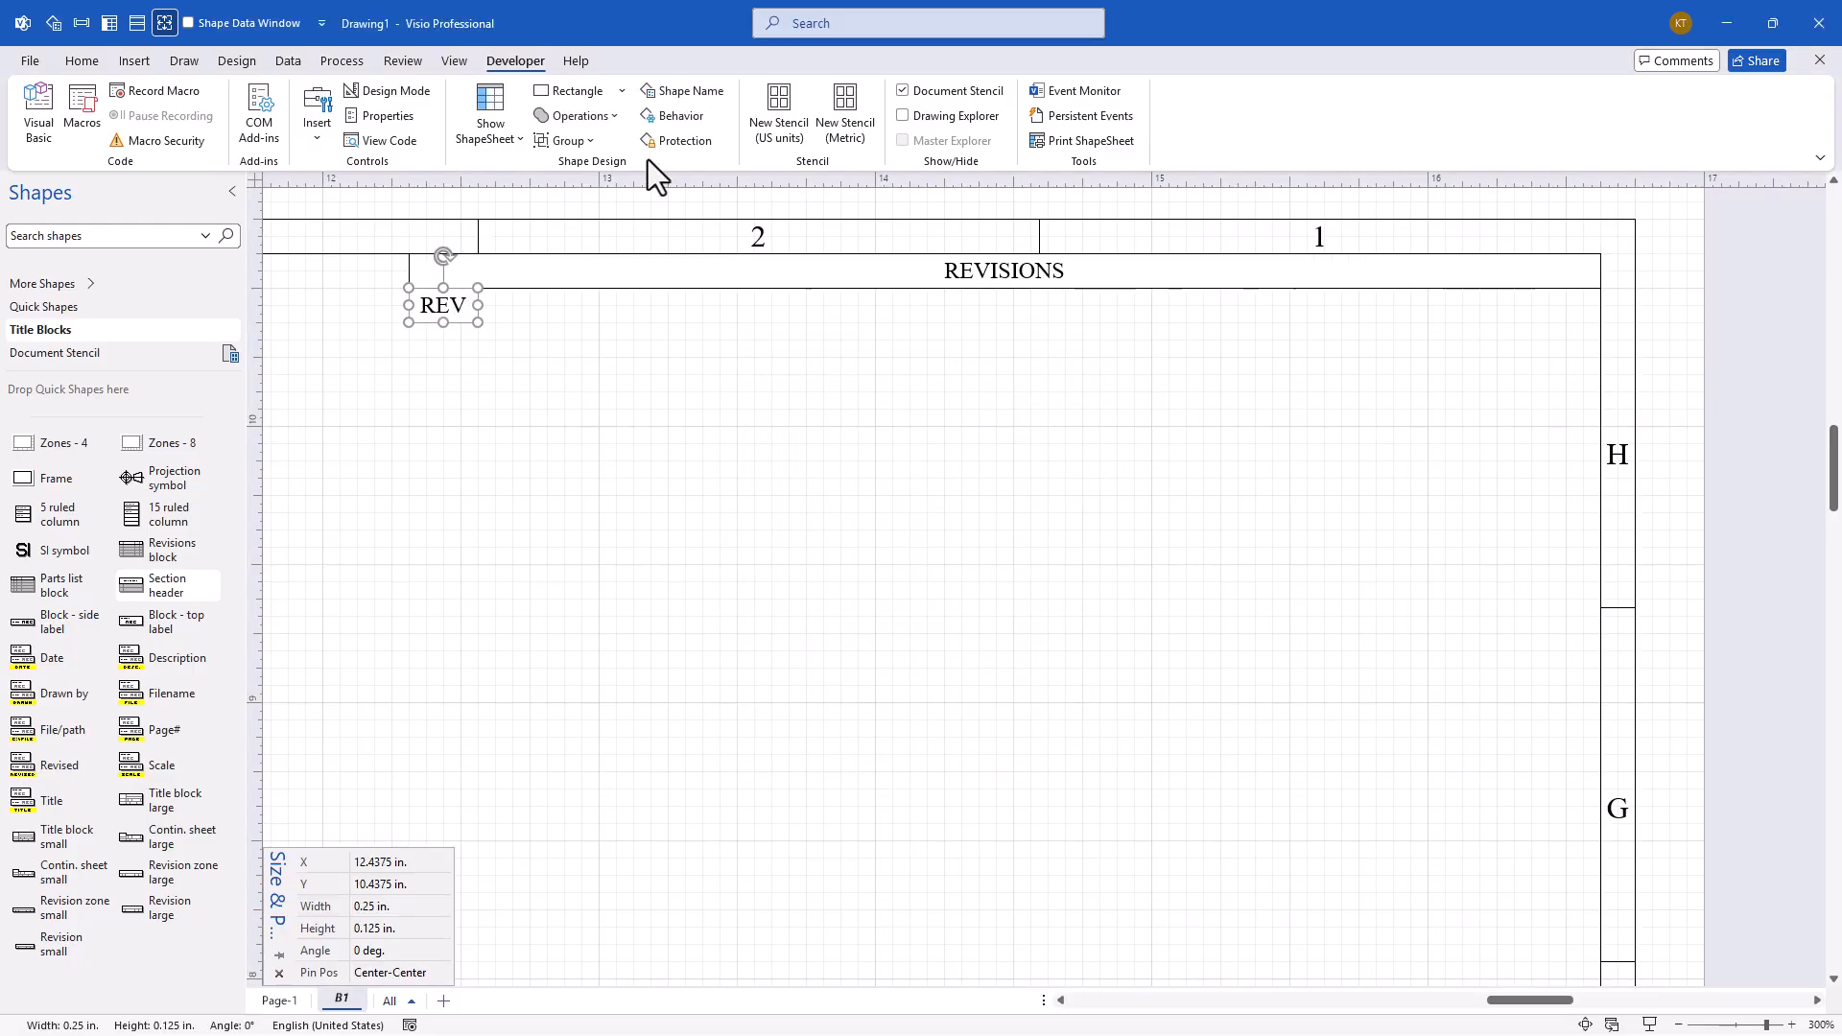
pyautogui.click(683, 90)
pyautogui.click(988, 666)
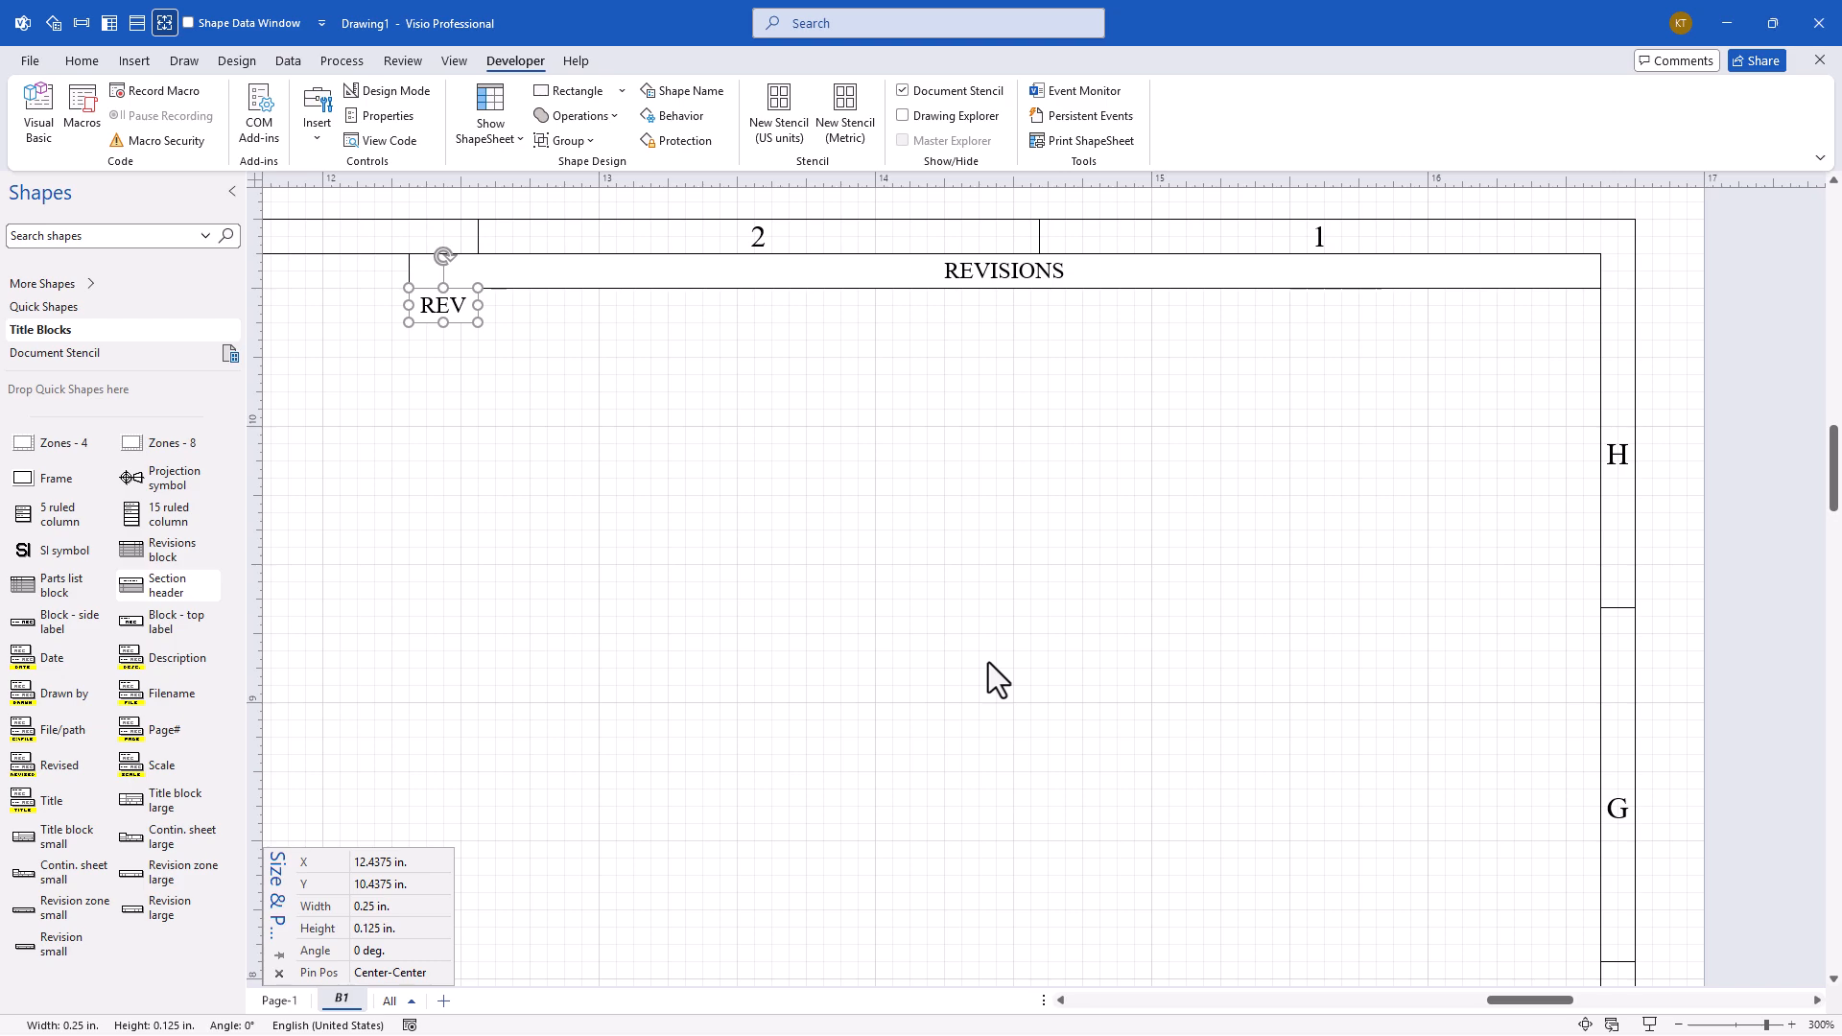
# Duplicate the REV cell as a 2.75 in wide DESCRIPTION cell directly to its right, and name the shape.
pyautogui.hotkey('ctrl', 'd')
pyautogui.click(370, 907)
pyautogui.write('2.75')
pyautogui.press('Return')
pyautogui.write('DESCRIPTION')
pyautogui.click(671, 529)
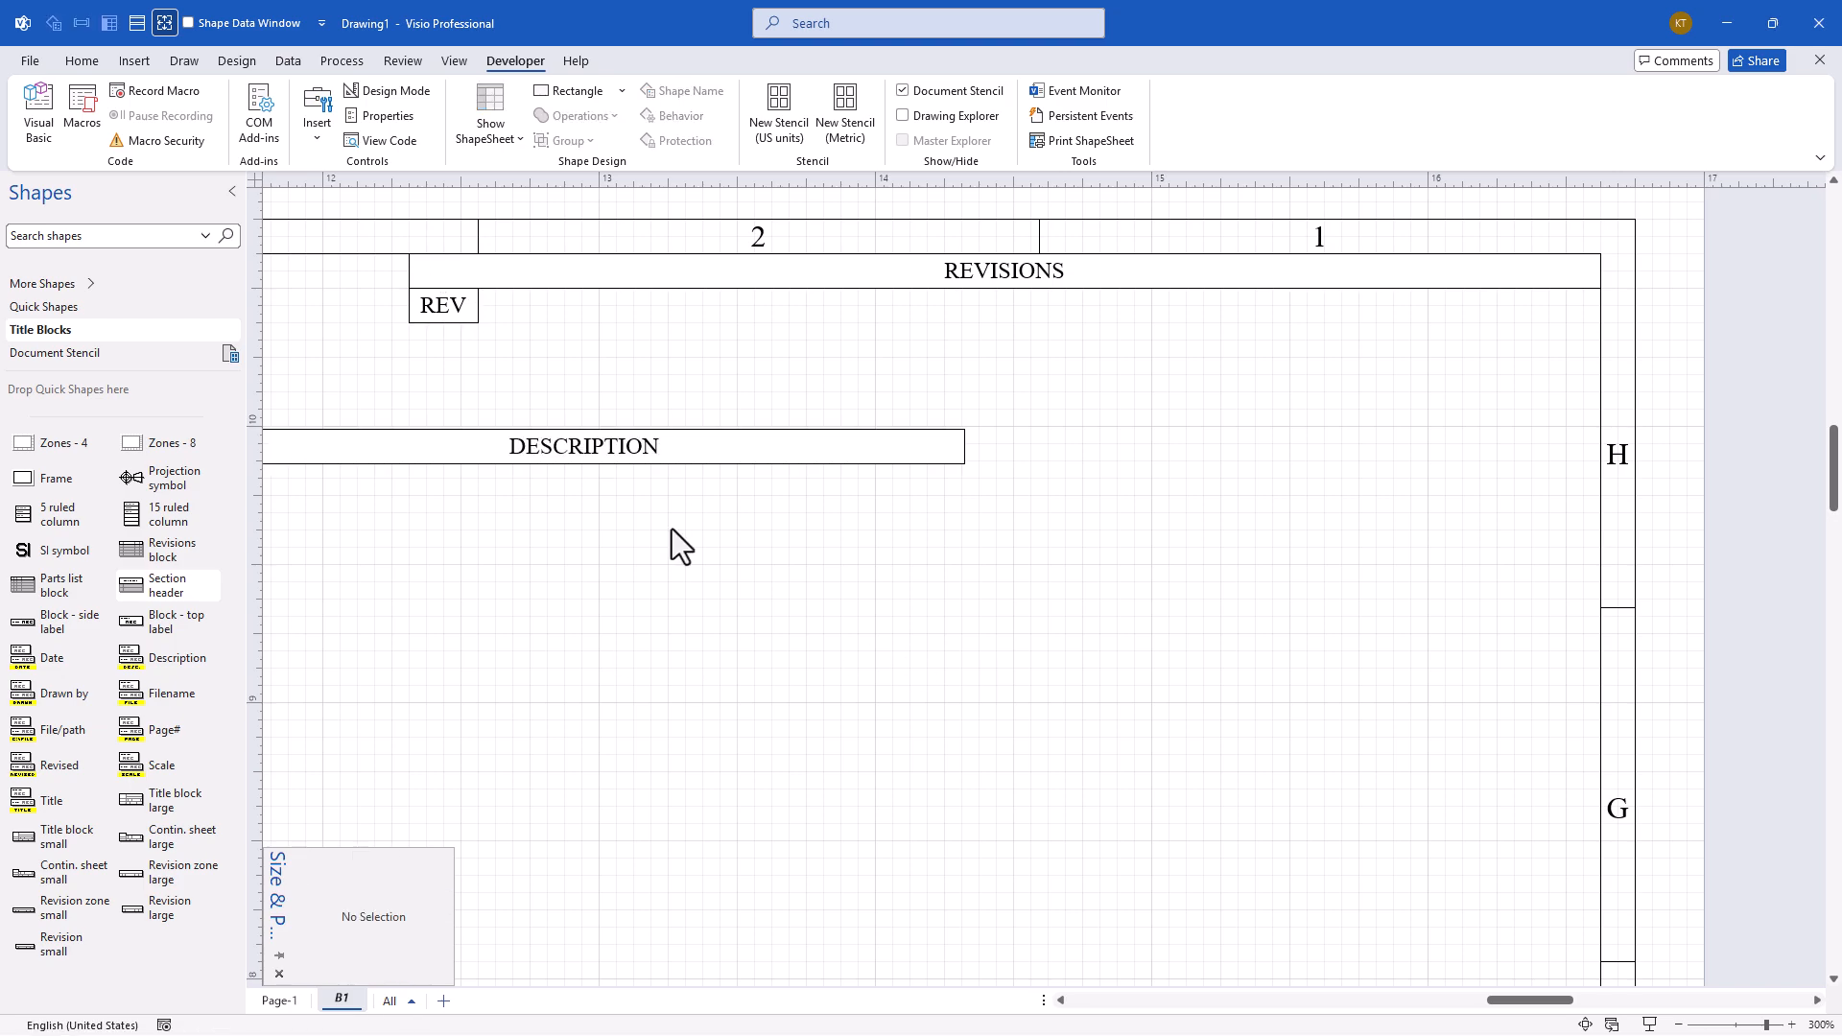
pyautogui.moveTo(739, 436); pyautogui.dragTo(939, 307)
pyautogui.click(683, 91)
pyautogui.click(964, 670)
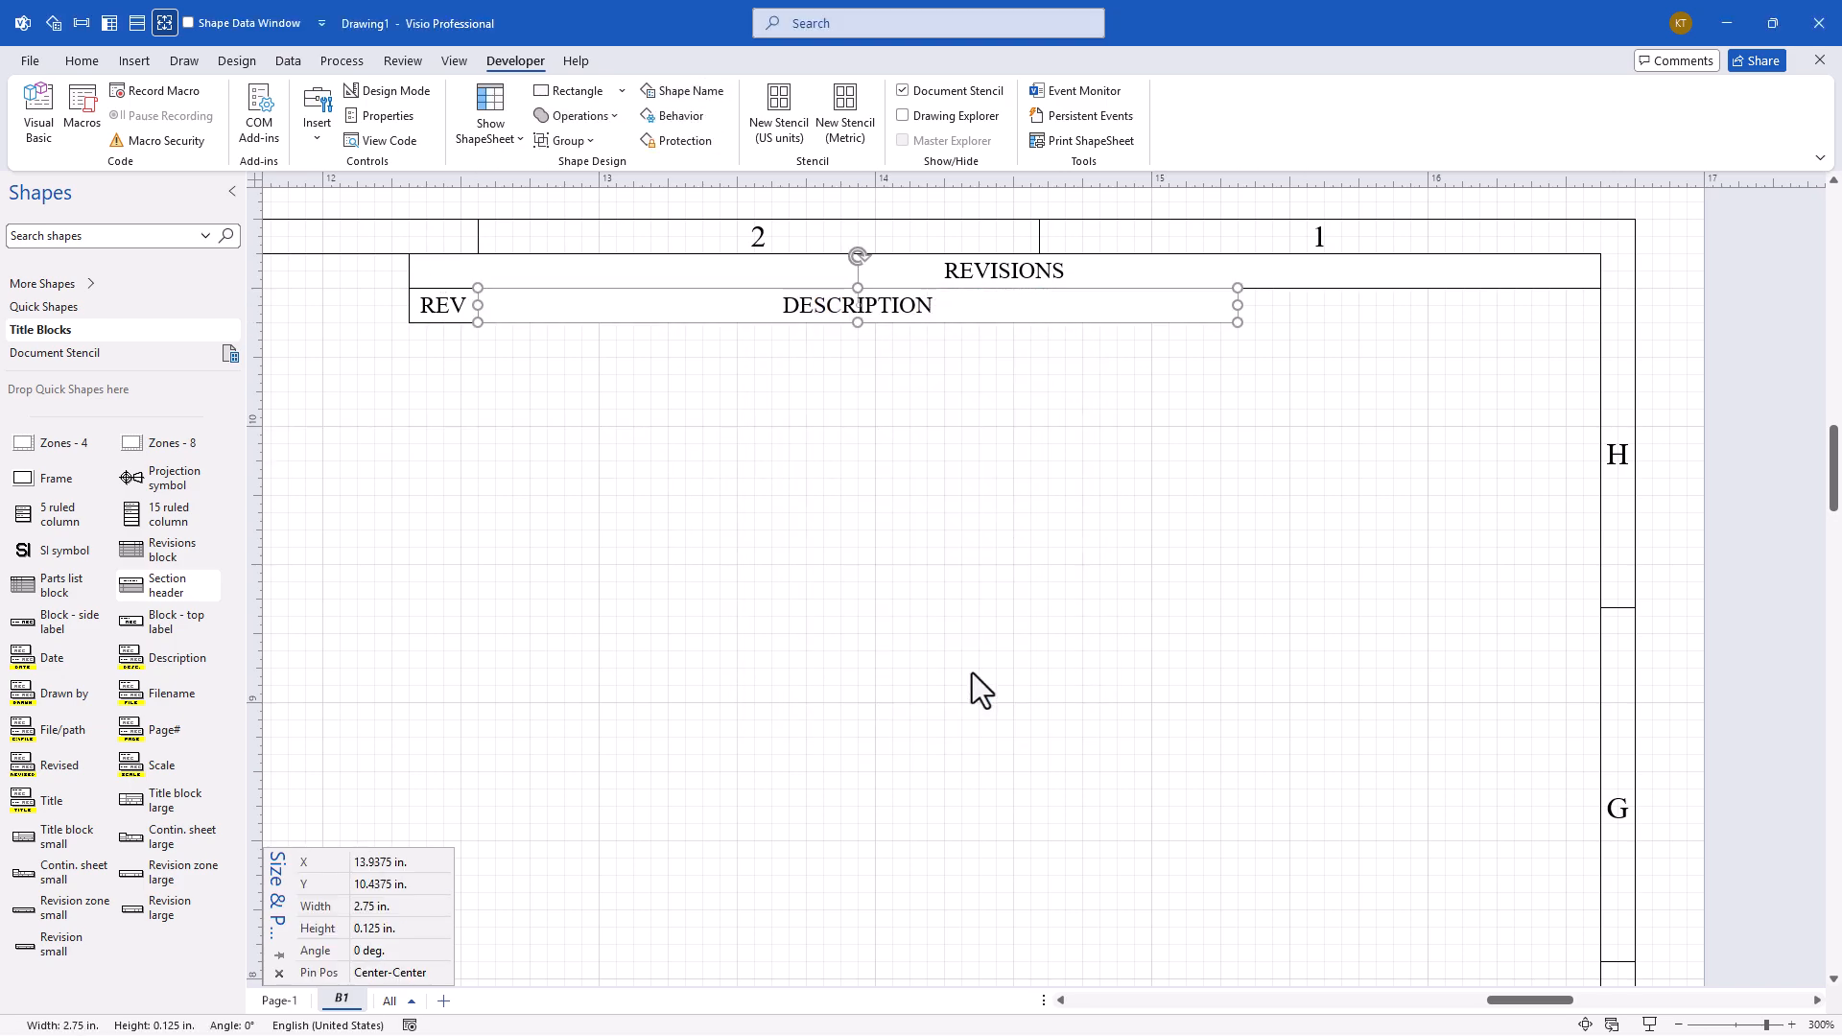
# Duplicate the DESCRIPTION cell as a 0.75 in wide DATE cell directly to its right, and name the shape.
pyautogui.hotkey('ctrl', 'd')
pyautogui.click(368, 913)
pyautogui.write('0.75')
pyautogui.press('Return')
pyautogui.write('DATE')
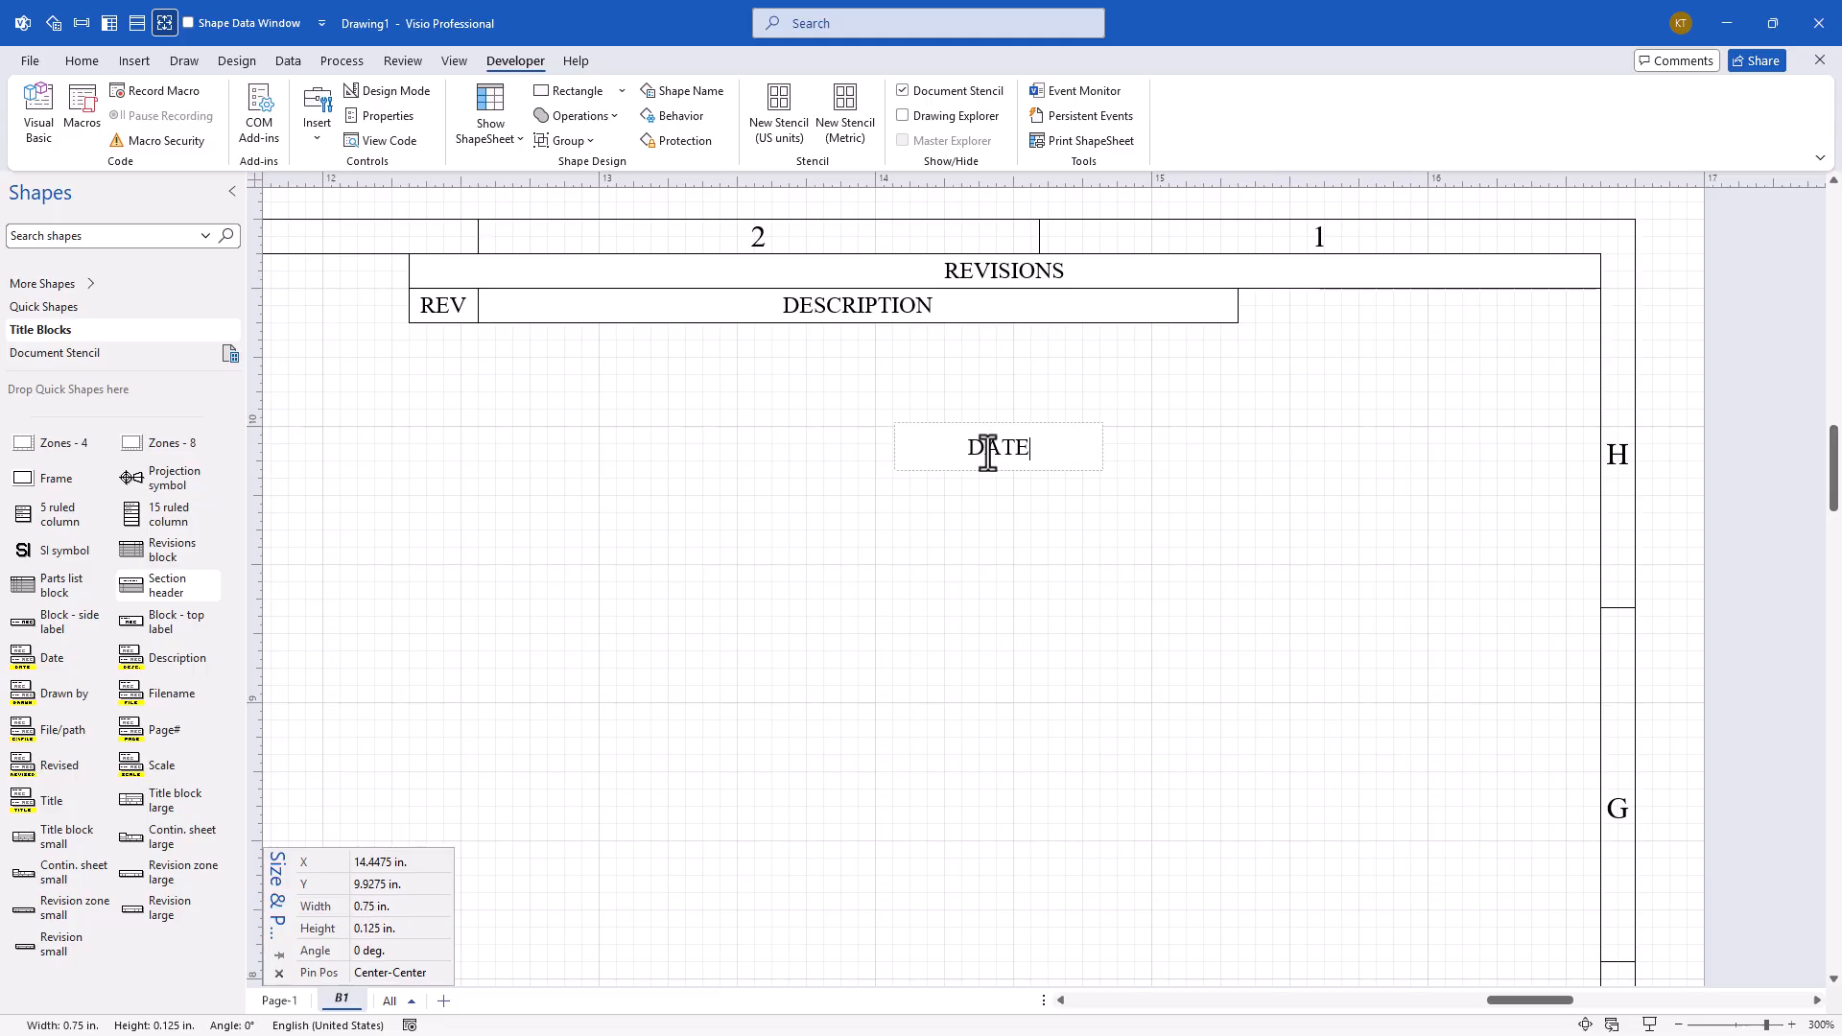
pyautogui.moveTo(988, 451); pyautogui.dragTo(1330, 310)
pyautogui.click(683, 90)
pyautogui.click(978, 667)
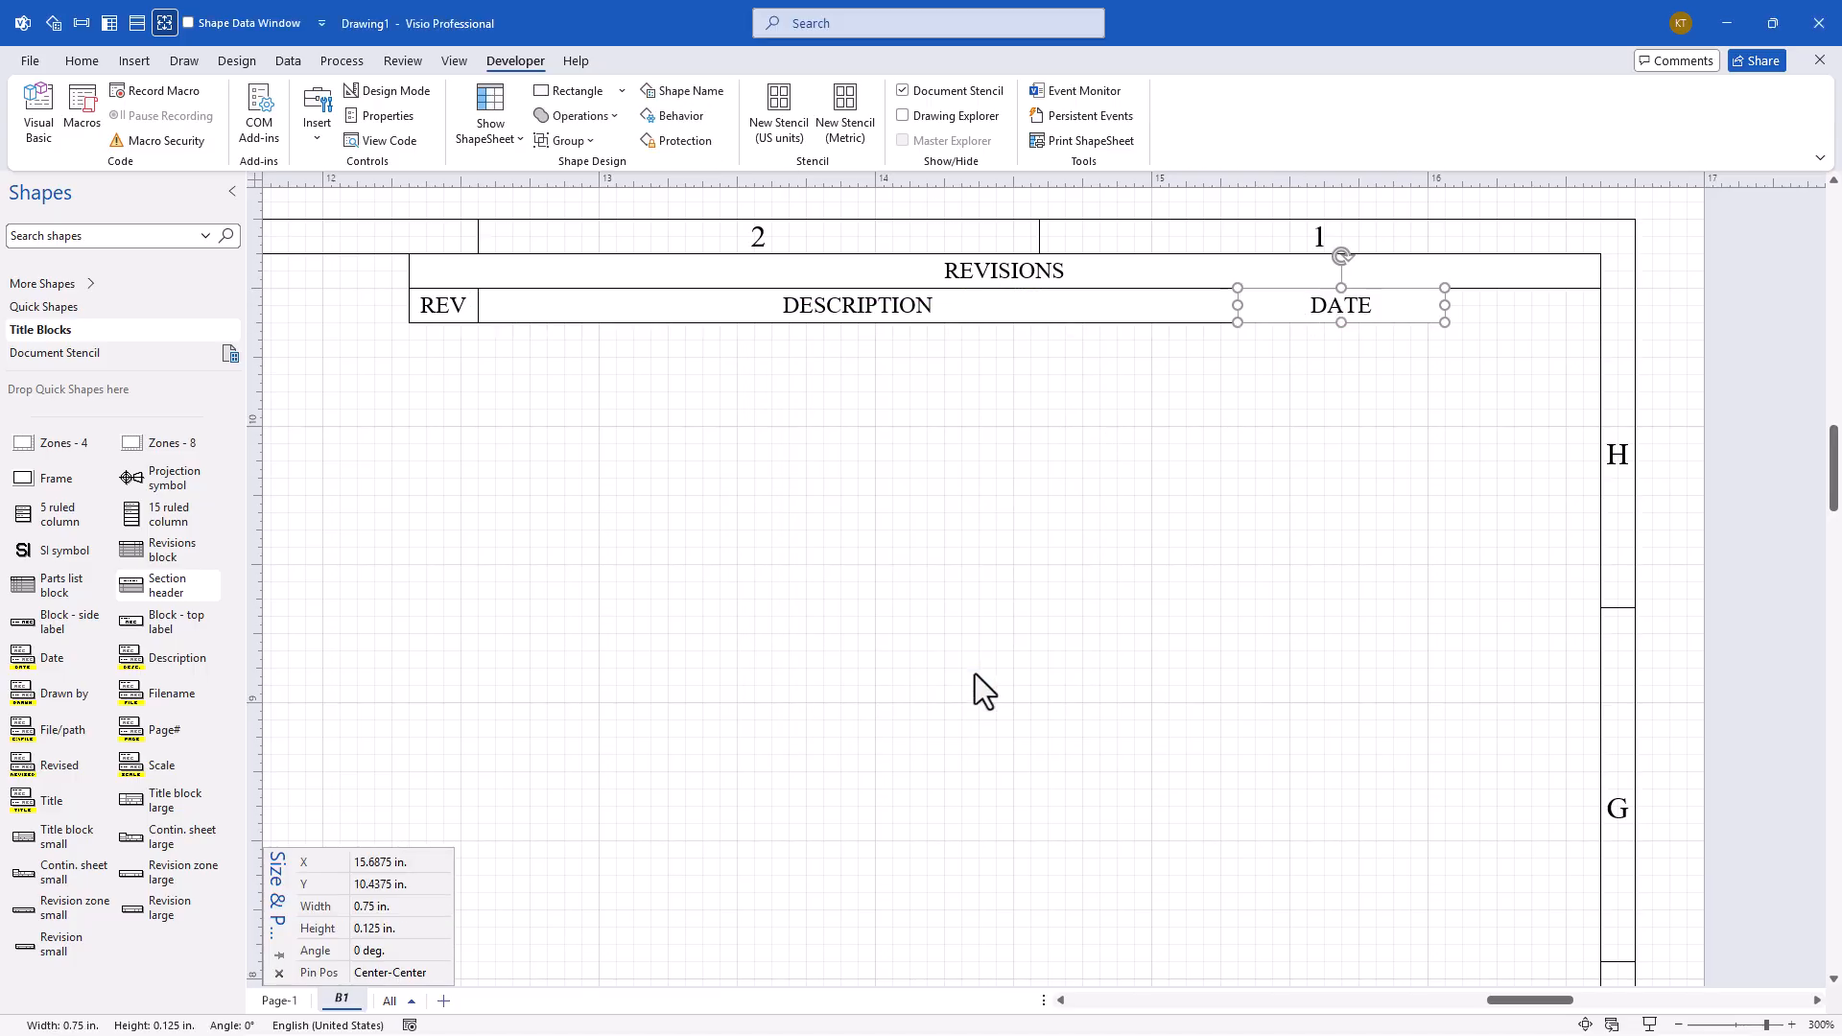
# Duplicate the DATE cell as a 0.5625 in wide APPROVAL cell at the row's right end, and name the shape.
pyautogui.hotkey('ctrl', 'd')
pyautogui.click(376, 908)
pyautogui.press('Return')
pyautogui.write('APPROVAL')
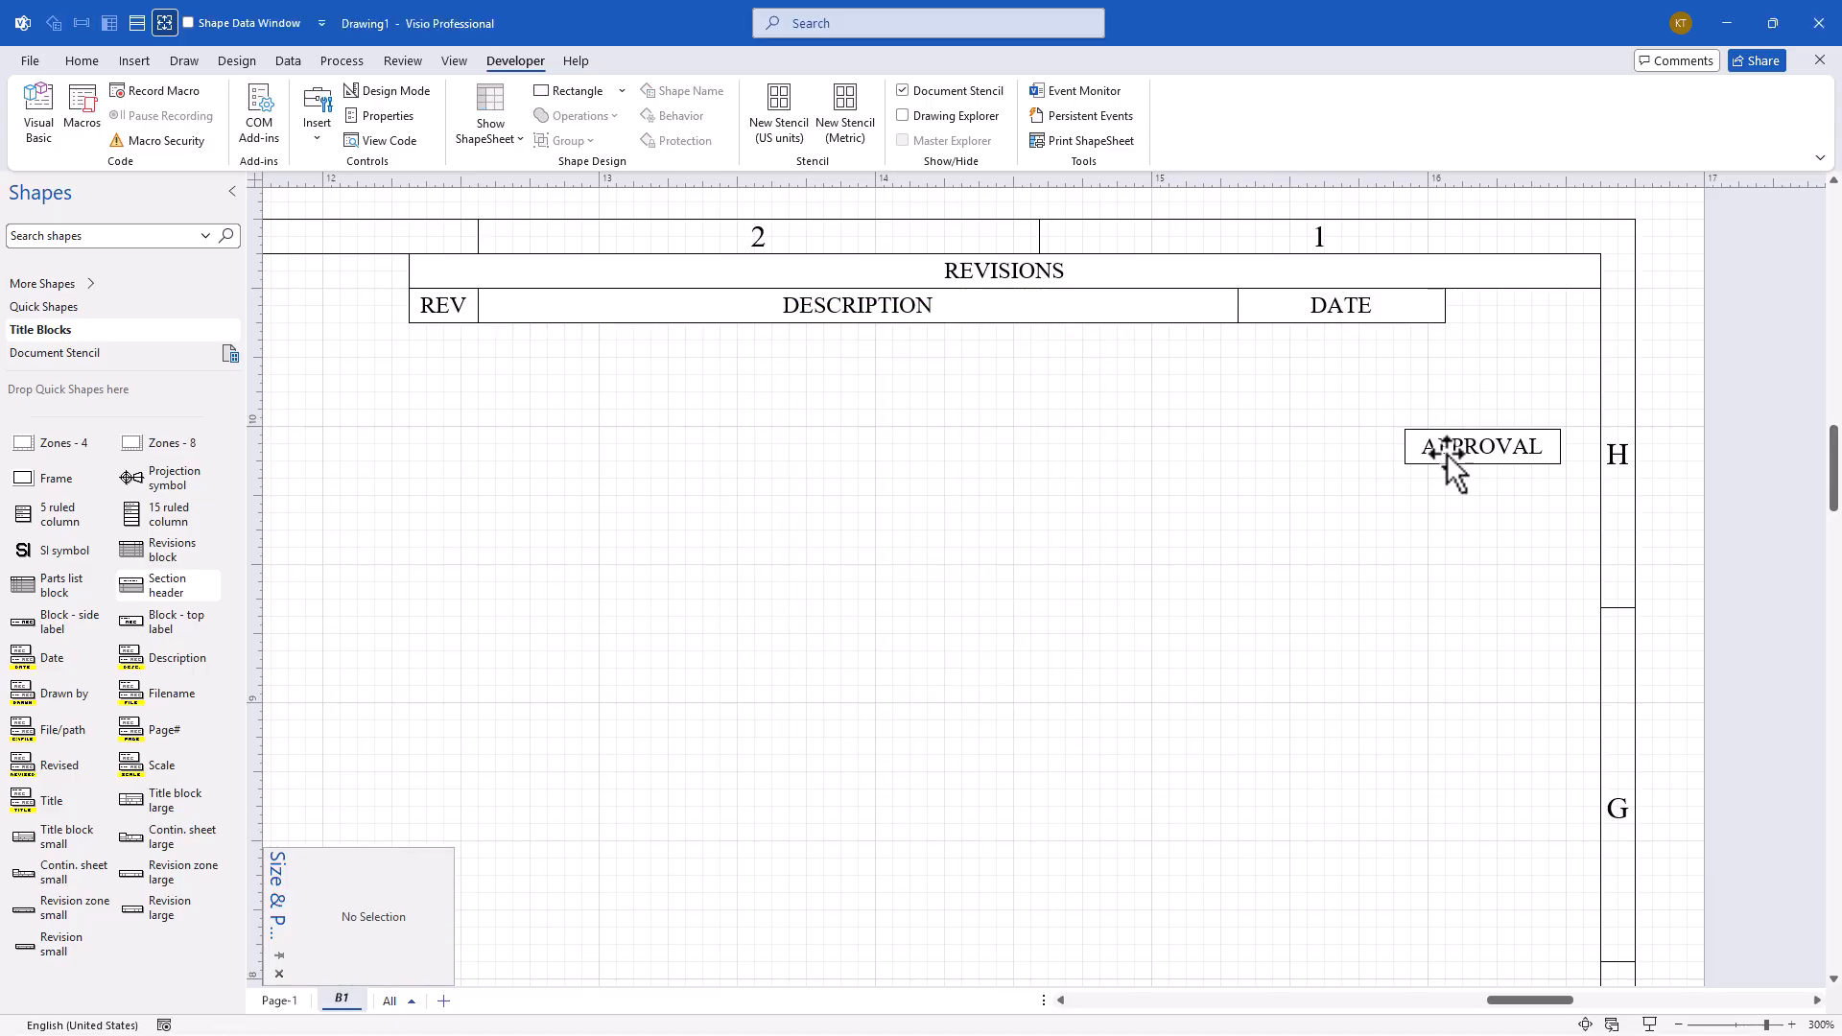
pyautogui.moveTo(1448, 453); pyautogui.dragTo(1485, 312)
pyautogui.click(715, 91)
pyautogui.click(967, 667)
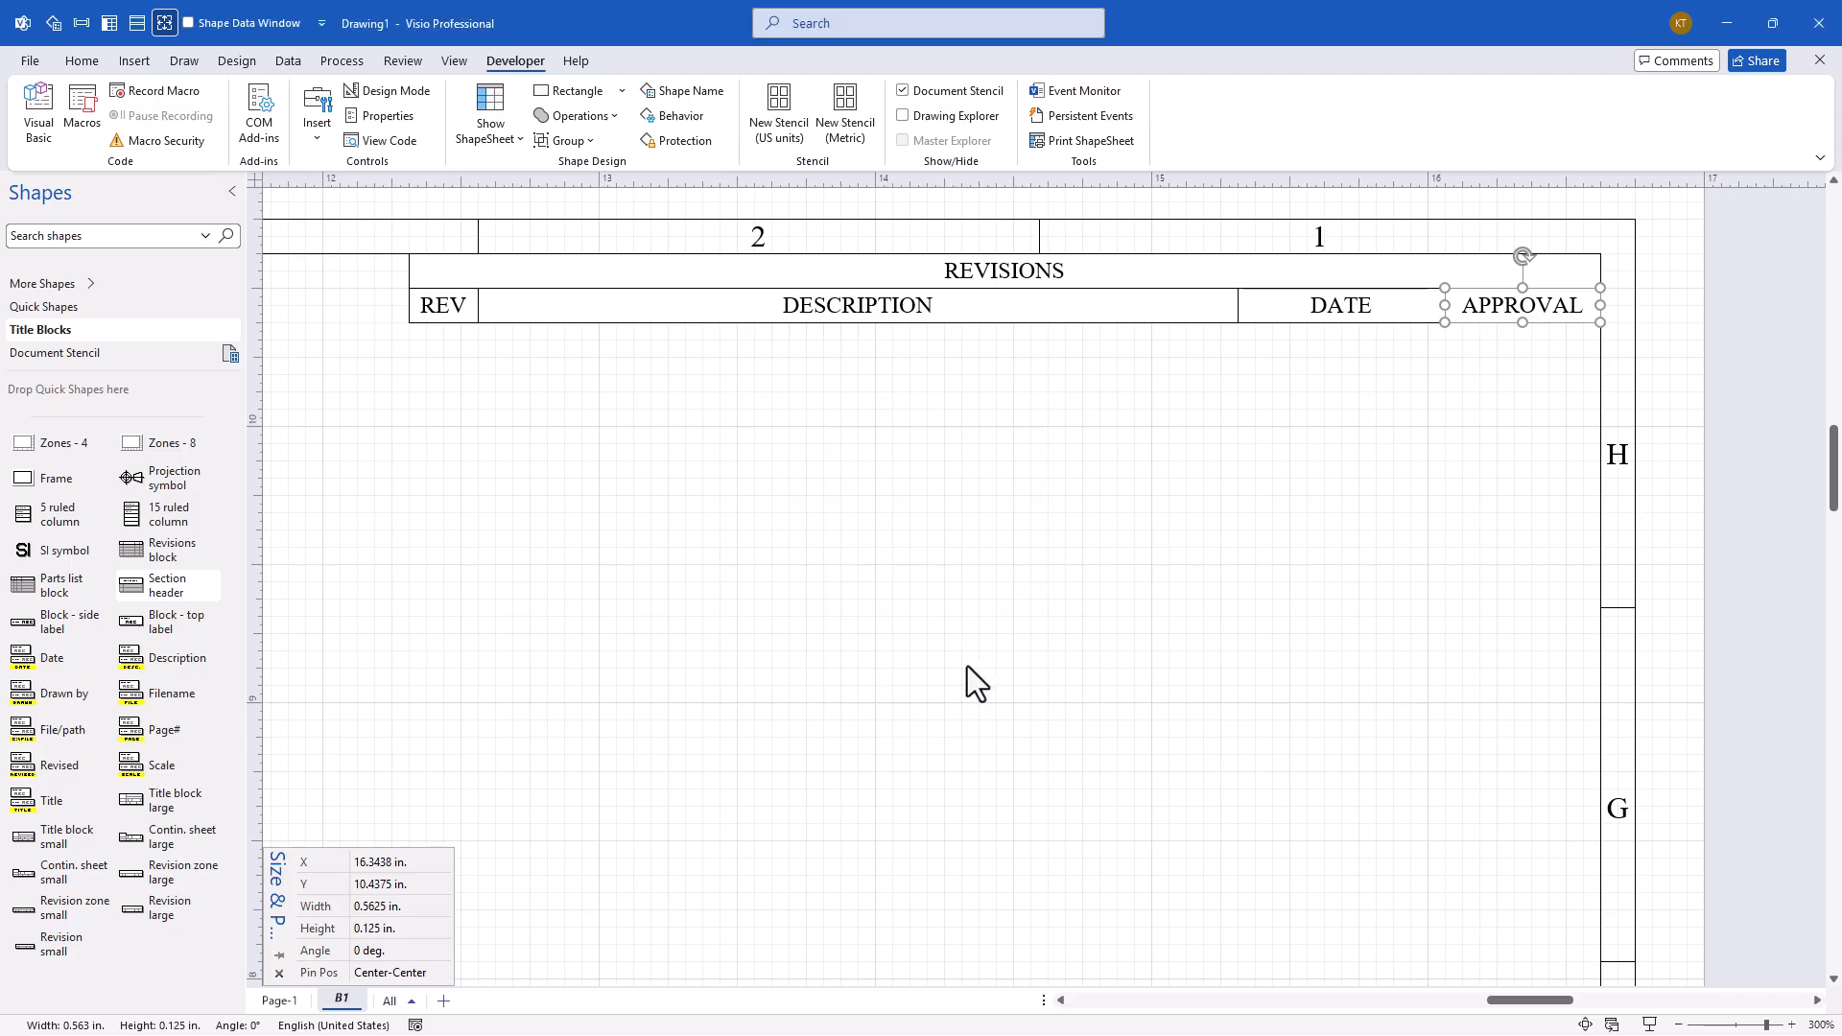
# Group the REVISIONS header with its four column cells and name the group Revision Block.
pyautogui.moveTo(402, 219); pyautogui.dragTo(1660, 420)
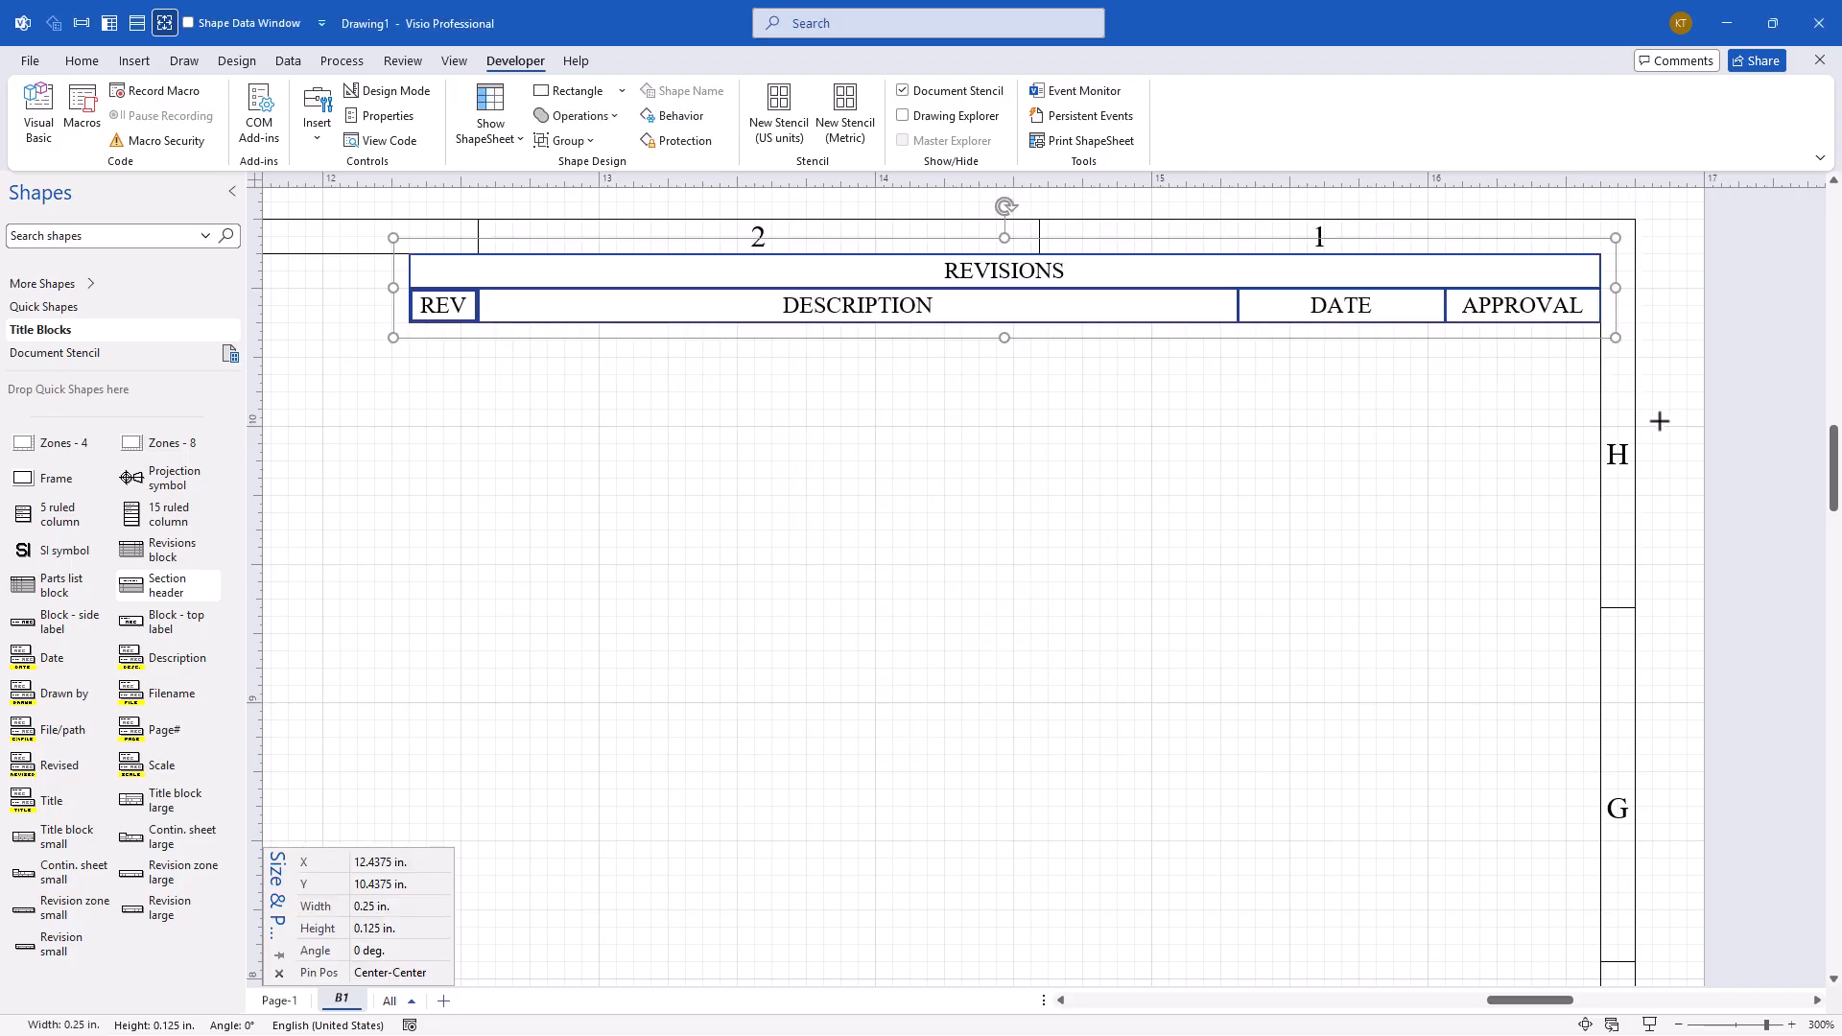
pyautogui.hotkey('ctrl', 'g')
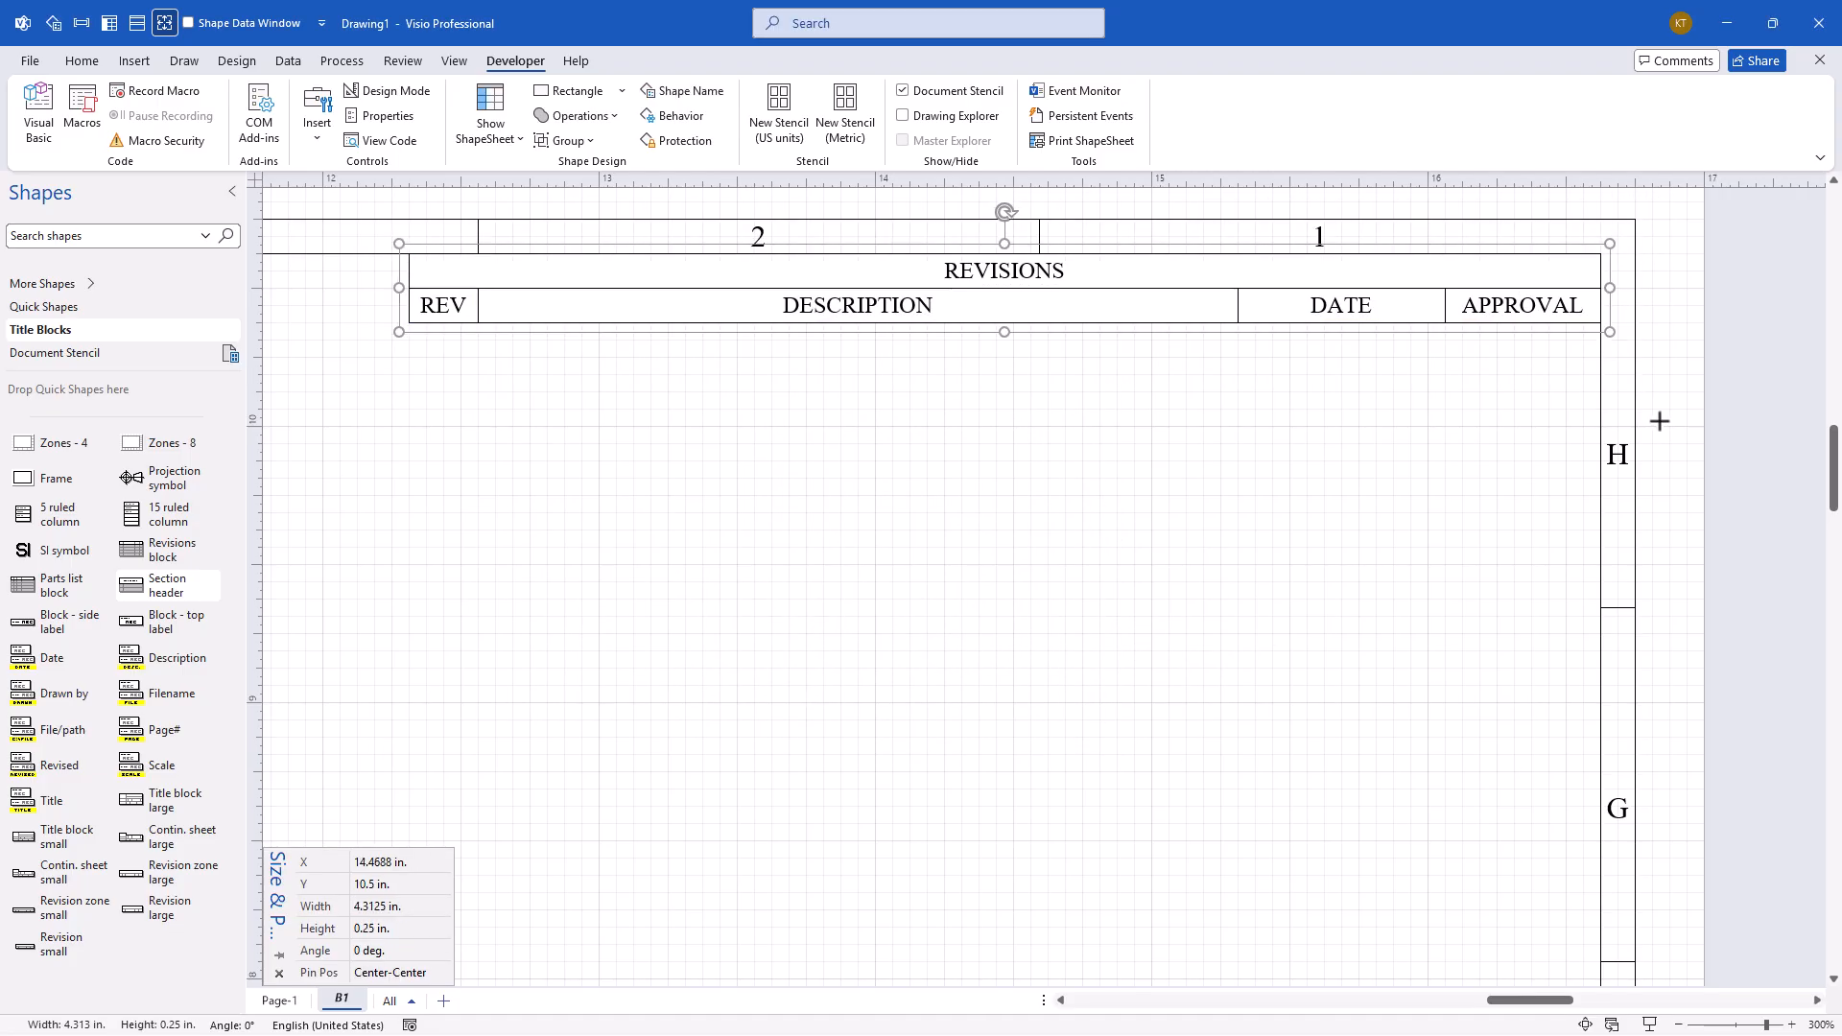
pyautogui.click(684, 91)
pyautogui.moveTo(907, 464); pyautogui.dragTo(671, 466)
pyautogui.hotkey('ctrl', 'v')
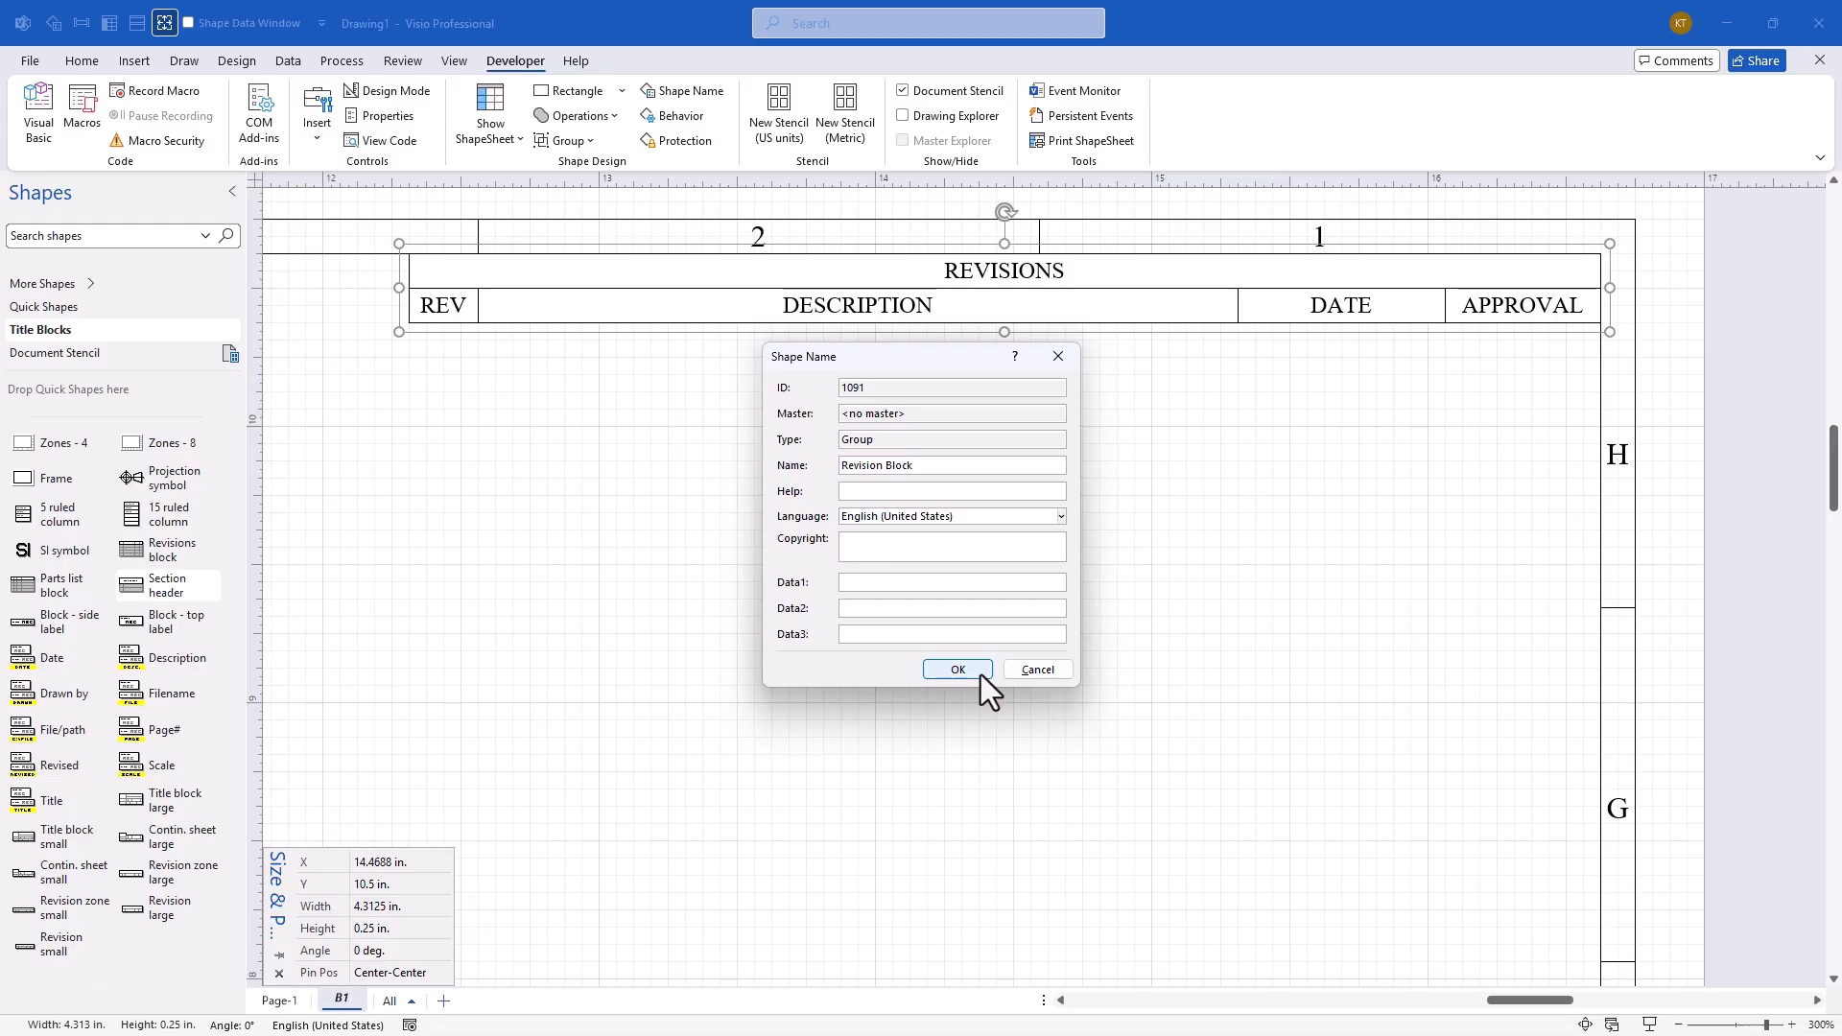
pyautogui.click(979, 672)
# Turn the Revision Block group into a Document Stencil master and place an instance in the border's upper-right inner corner.
pyautogui.click(58, 353)
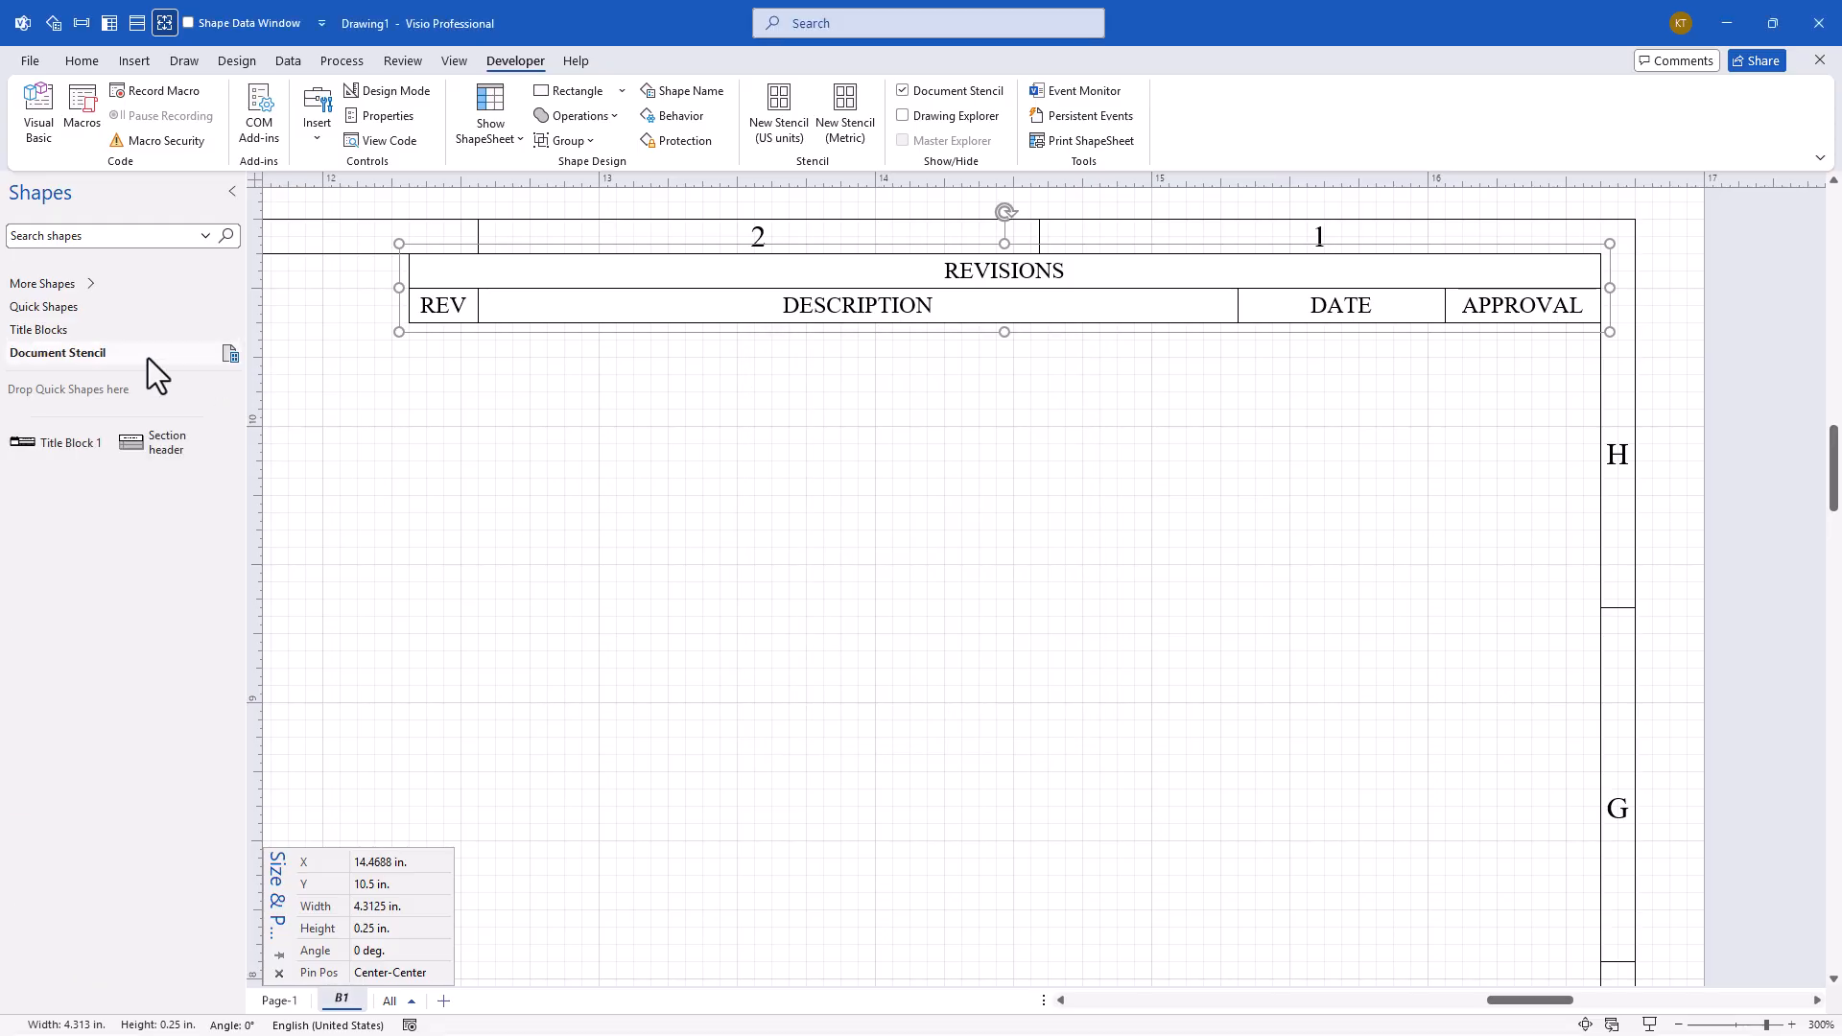
pyautogui.moveTo(534, 288); pyautogui.dragTo(65, 485)
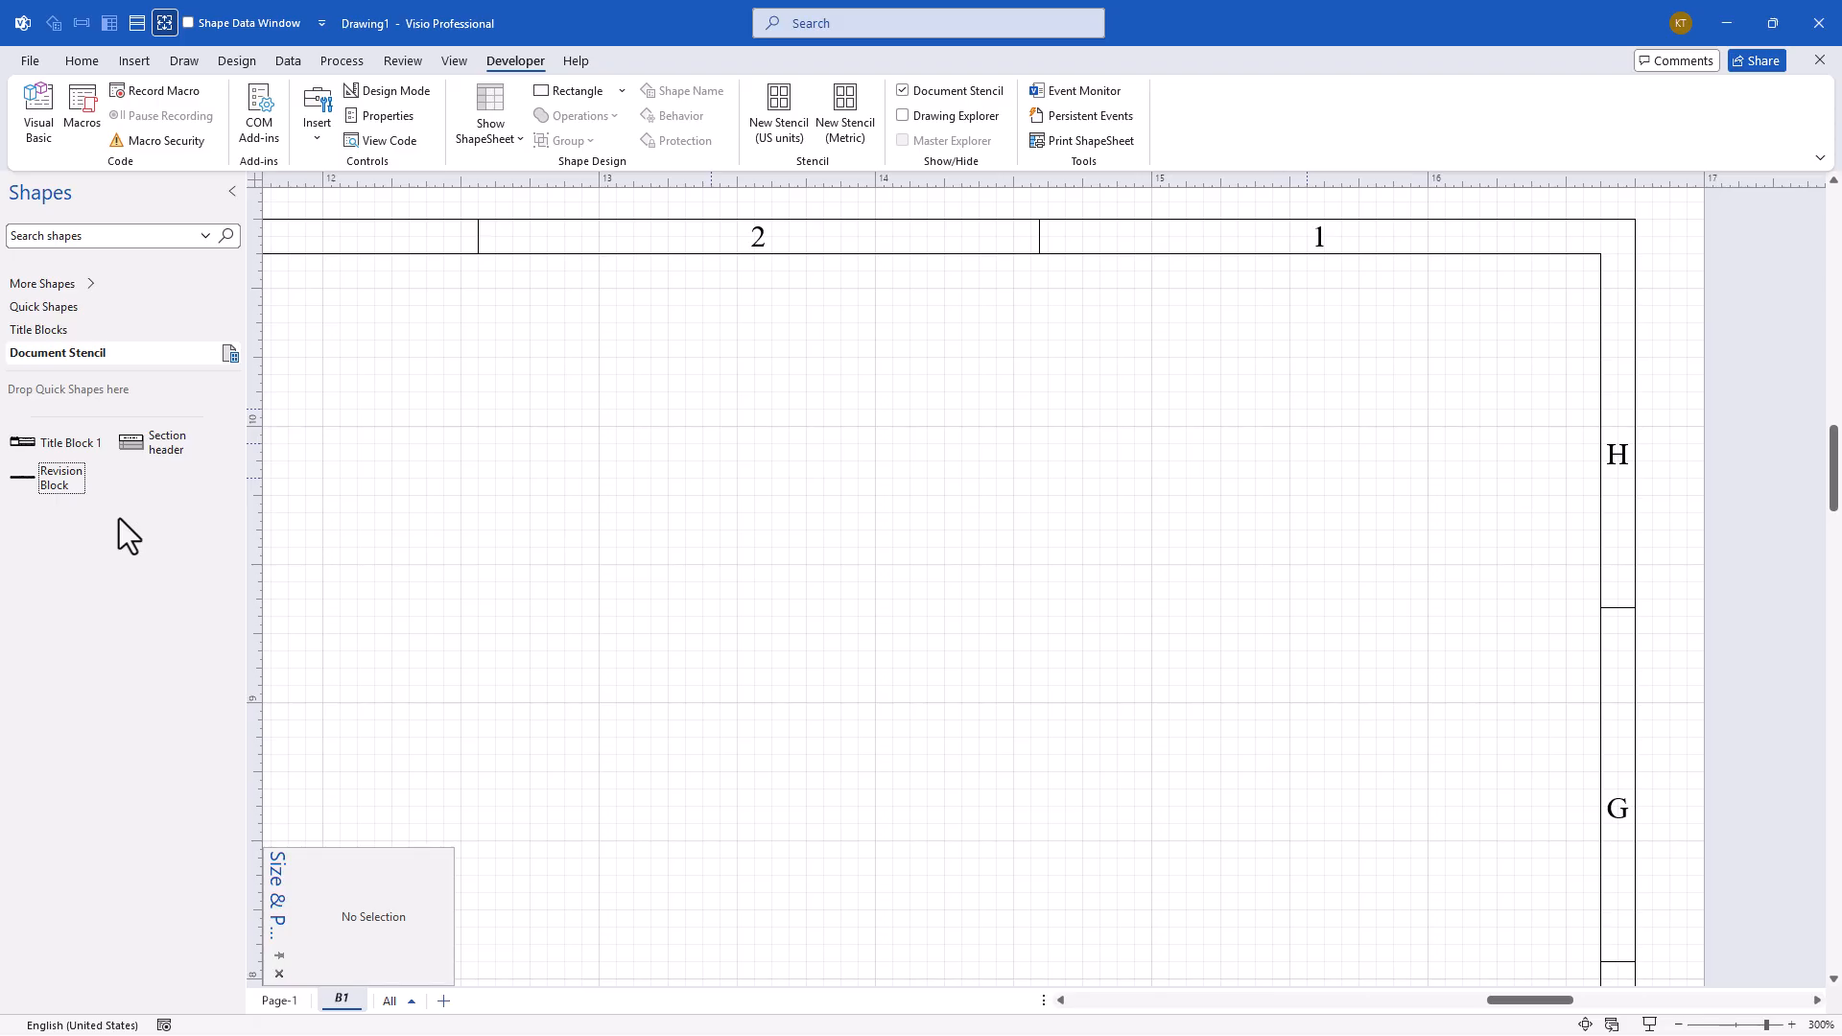
pyautogui.moveTo(25, 478); pyautogui.dragTo(1004, 288)
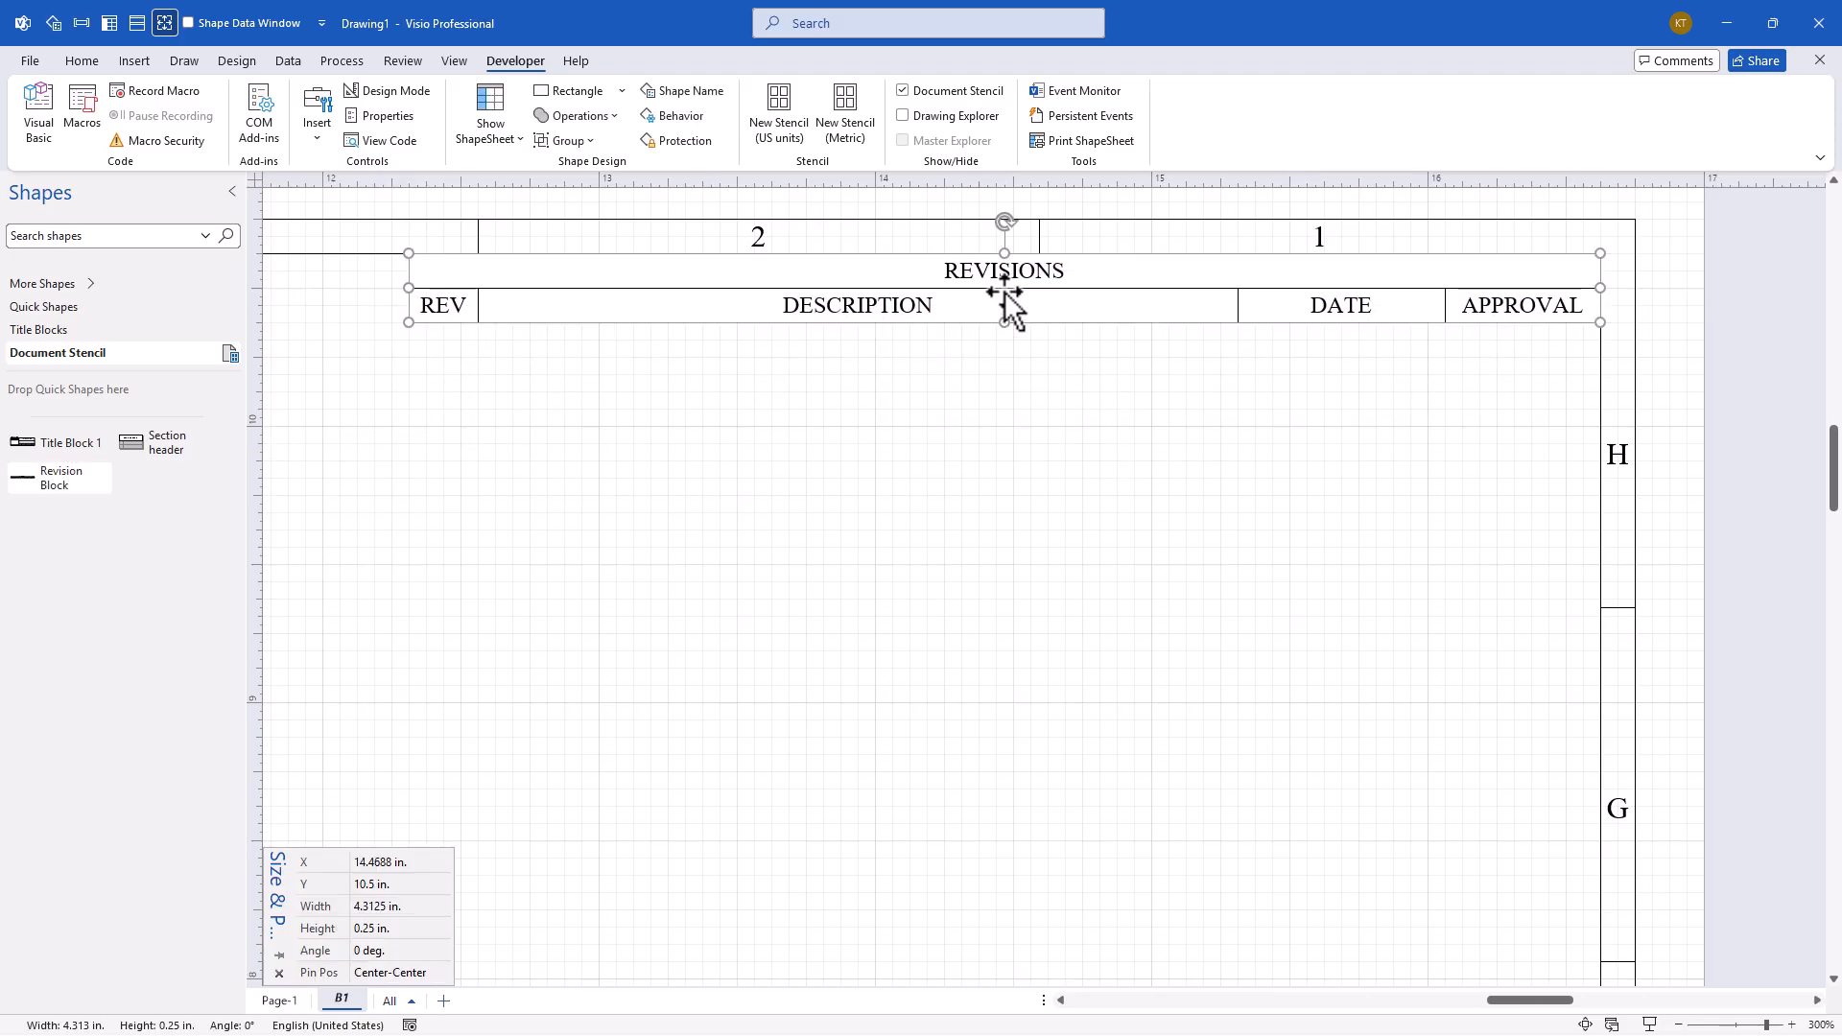
pyautogui.click(1022, 374)
# Draw a rectangle about 0.5 in wide and 0.25 in high in the open drawing area of page B1.
pyautogui.hotkey('ctrl', 'shift', 'w')
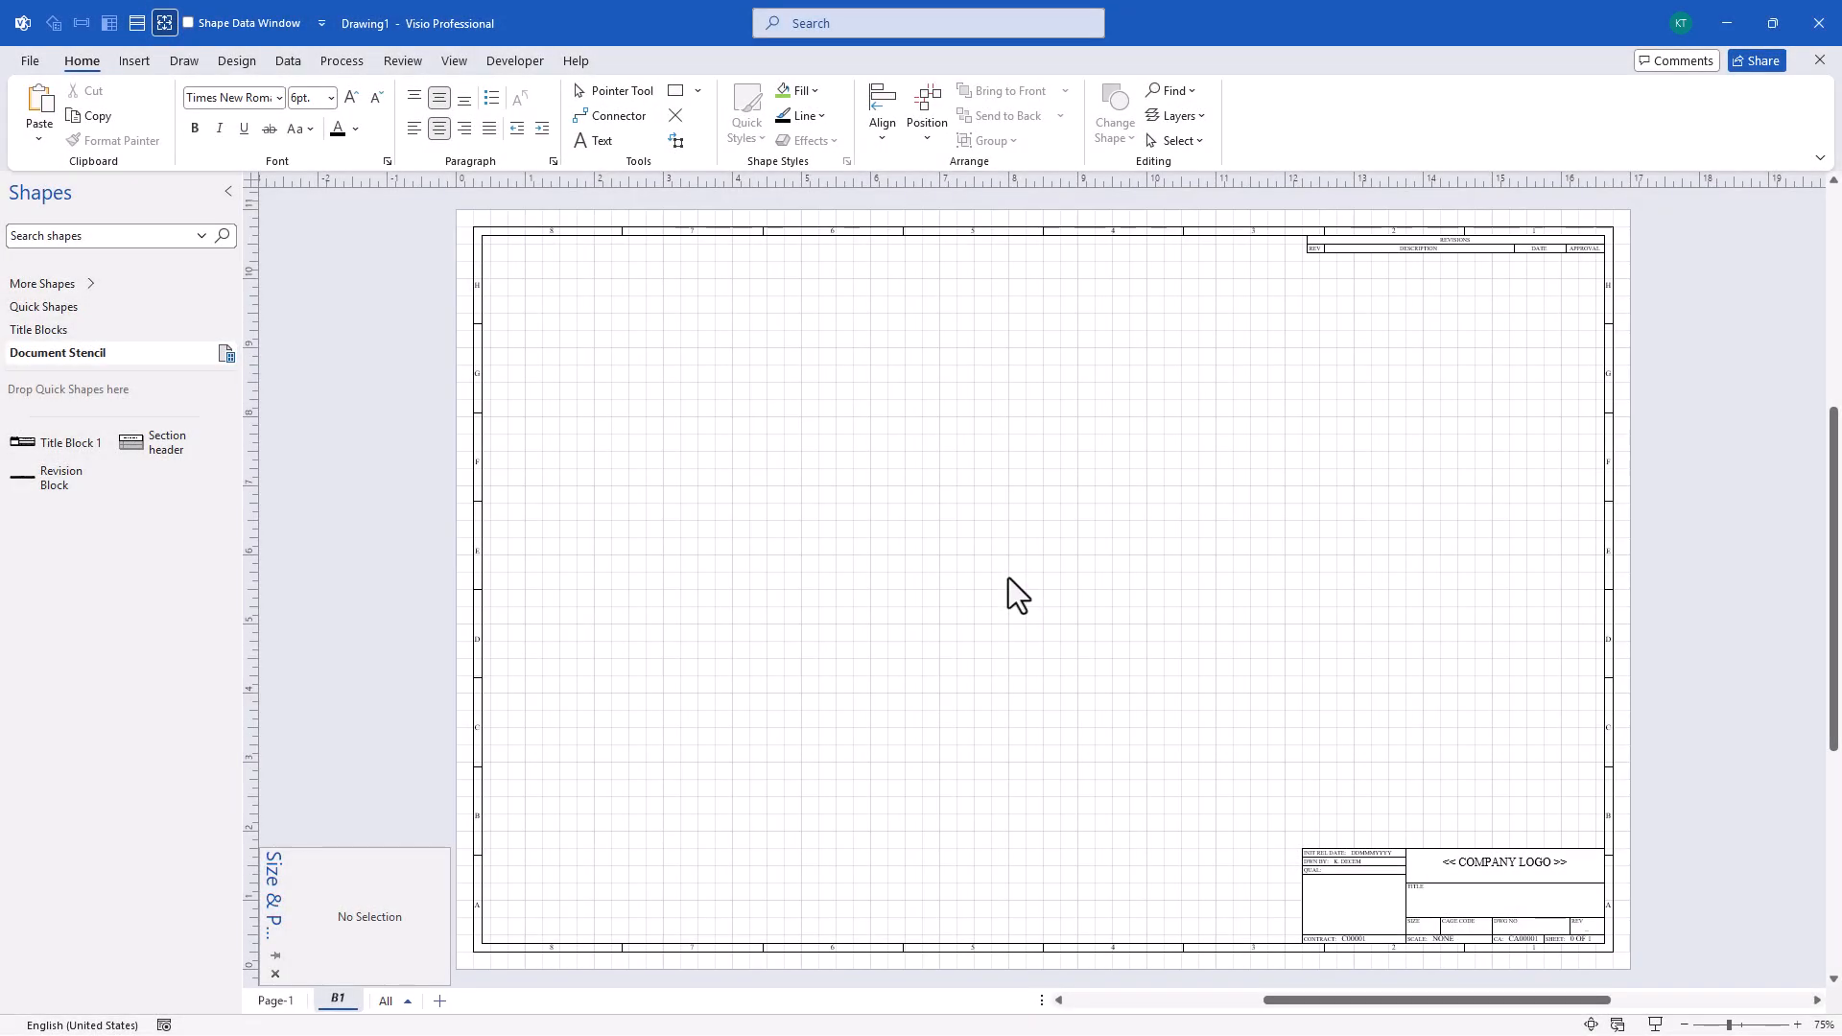
pyautogui.hotkey('ctrl', '8')
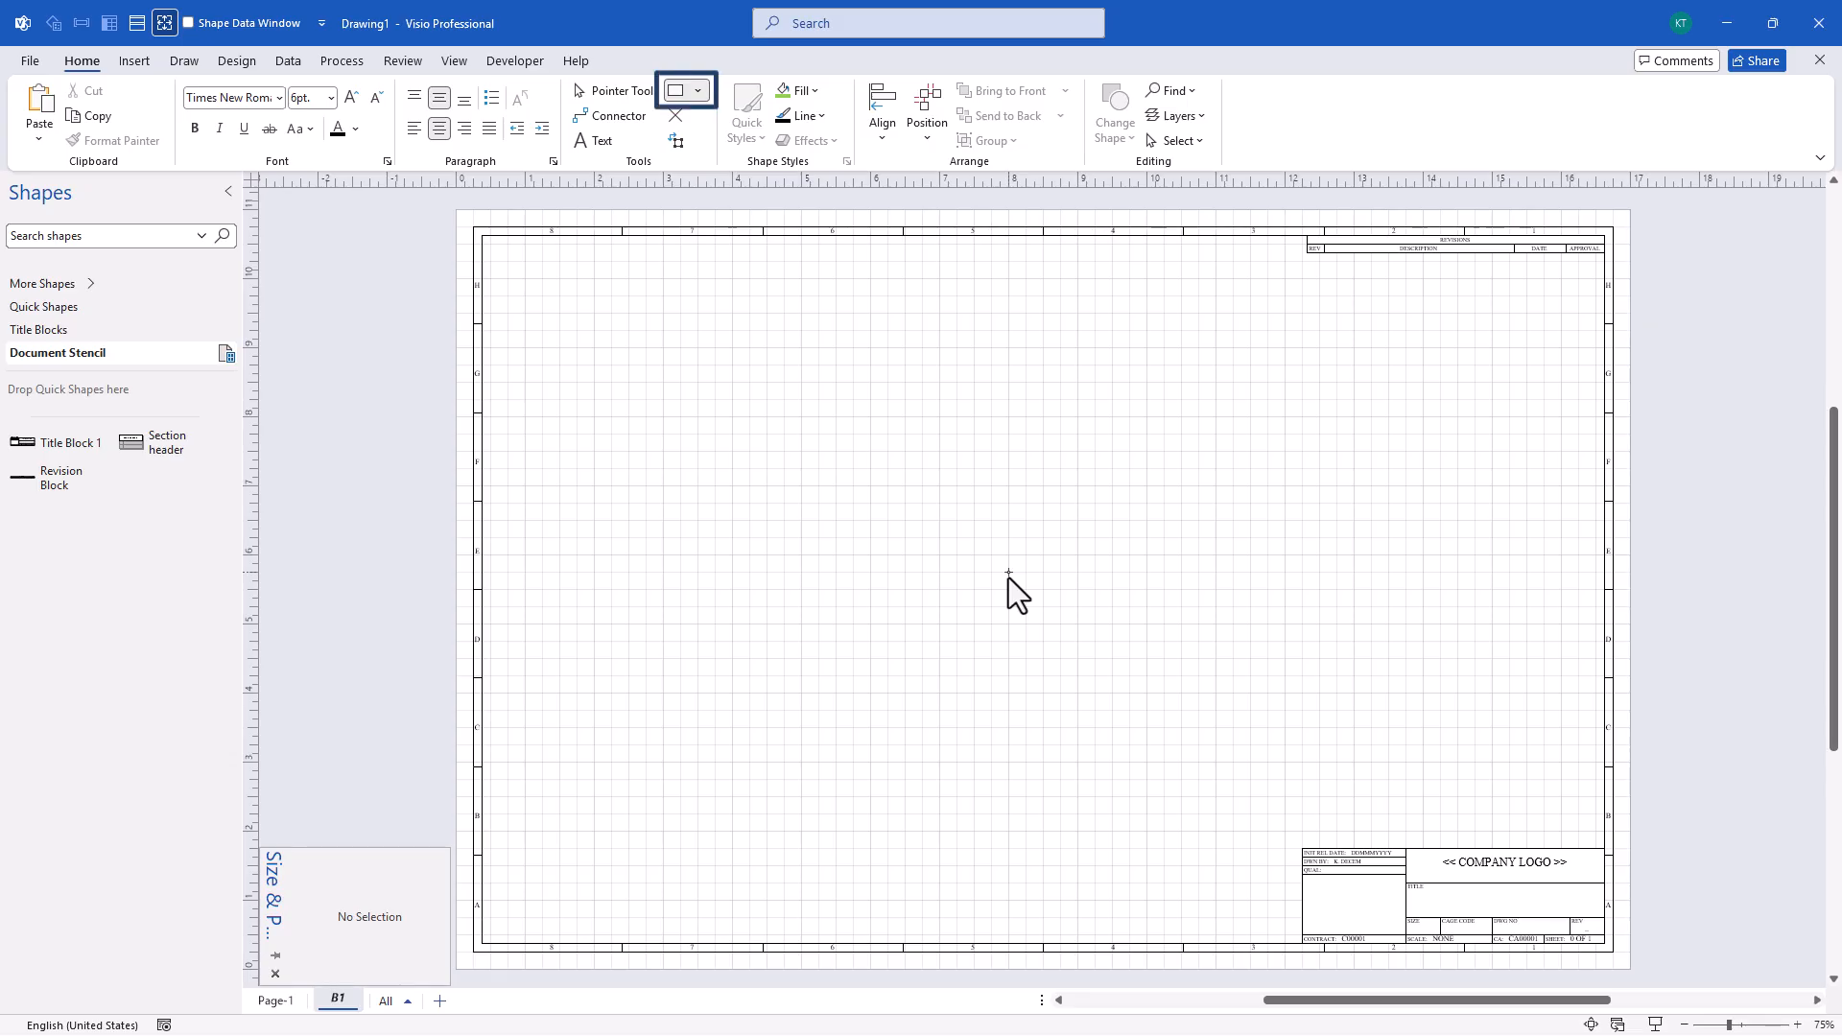
pyautogui.moveTo(904, 451); pyautogui.dragTo(939, 467)
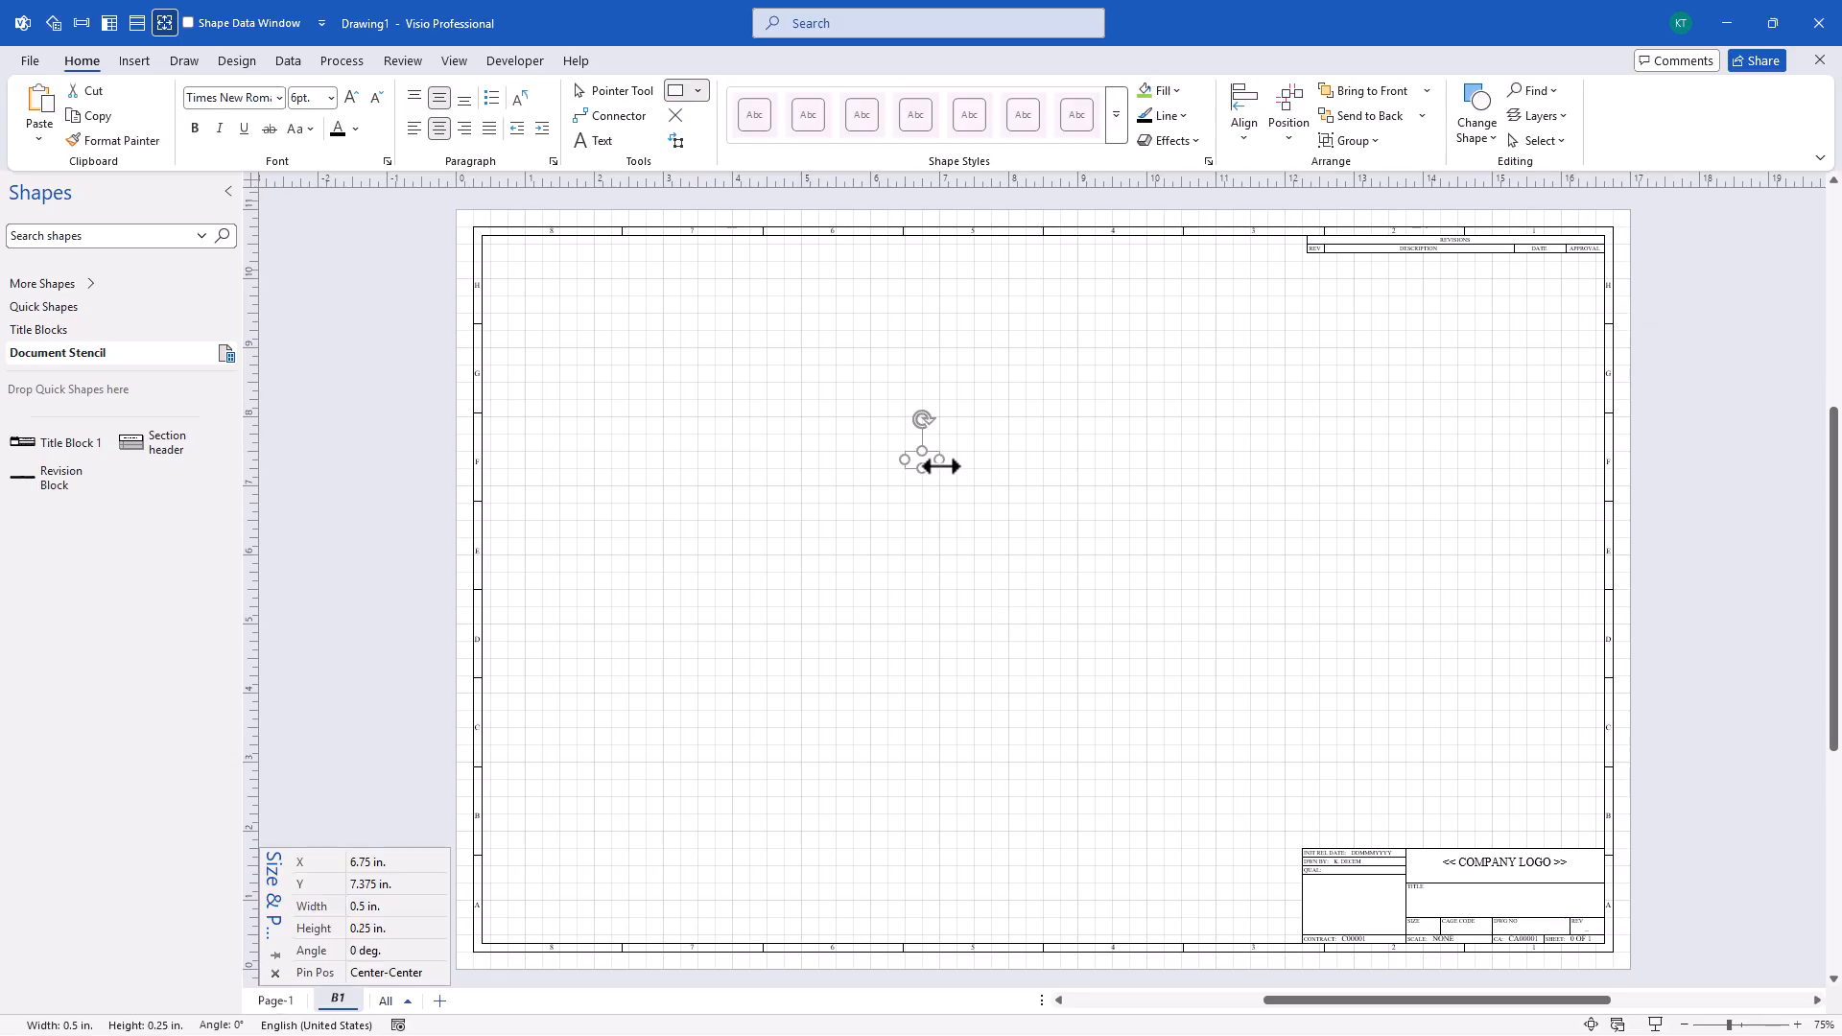
# Resize the small rectangle to 0.25 in wide by 0.125 in high and align its text top-left.
pyautogui.click(354, 910)
pyautogui.write('0.25')
pyautogui.click(368, 929)
pyautogui.write('0.125')
pyautogui.press('Return')
pyautogui.hotkey('ctrl', '1')
pyautogui.click(414, 97)
pyautogui.click(413, 127)
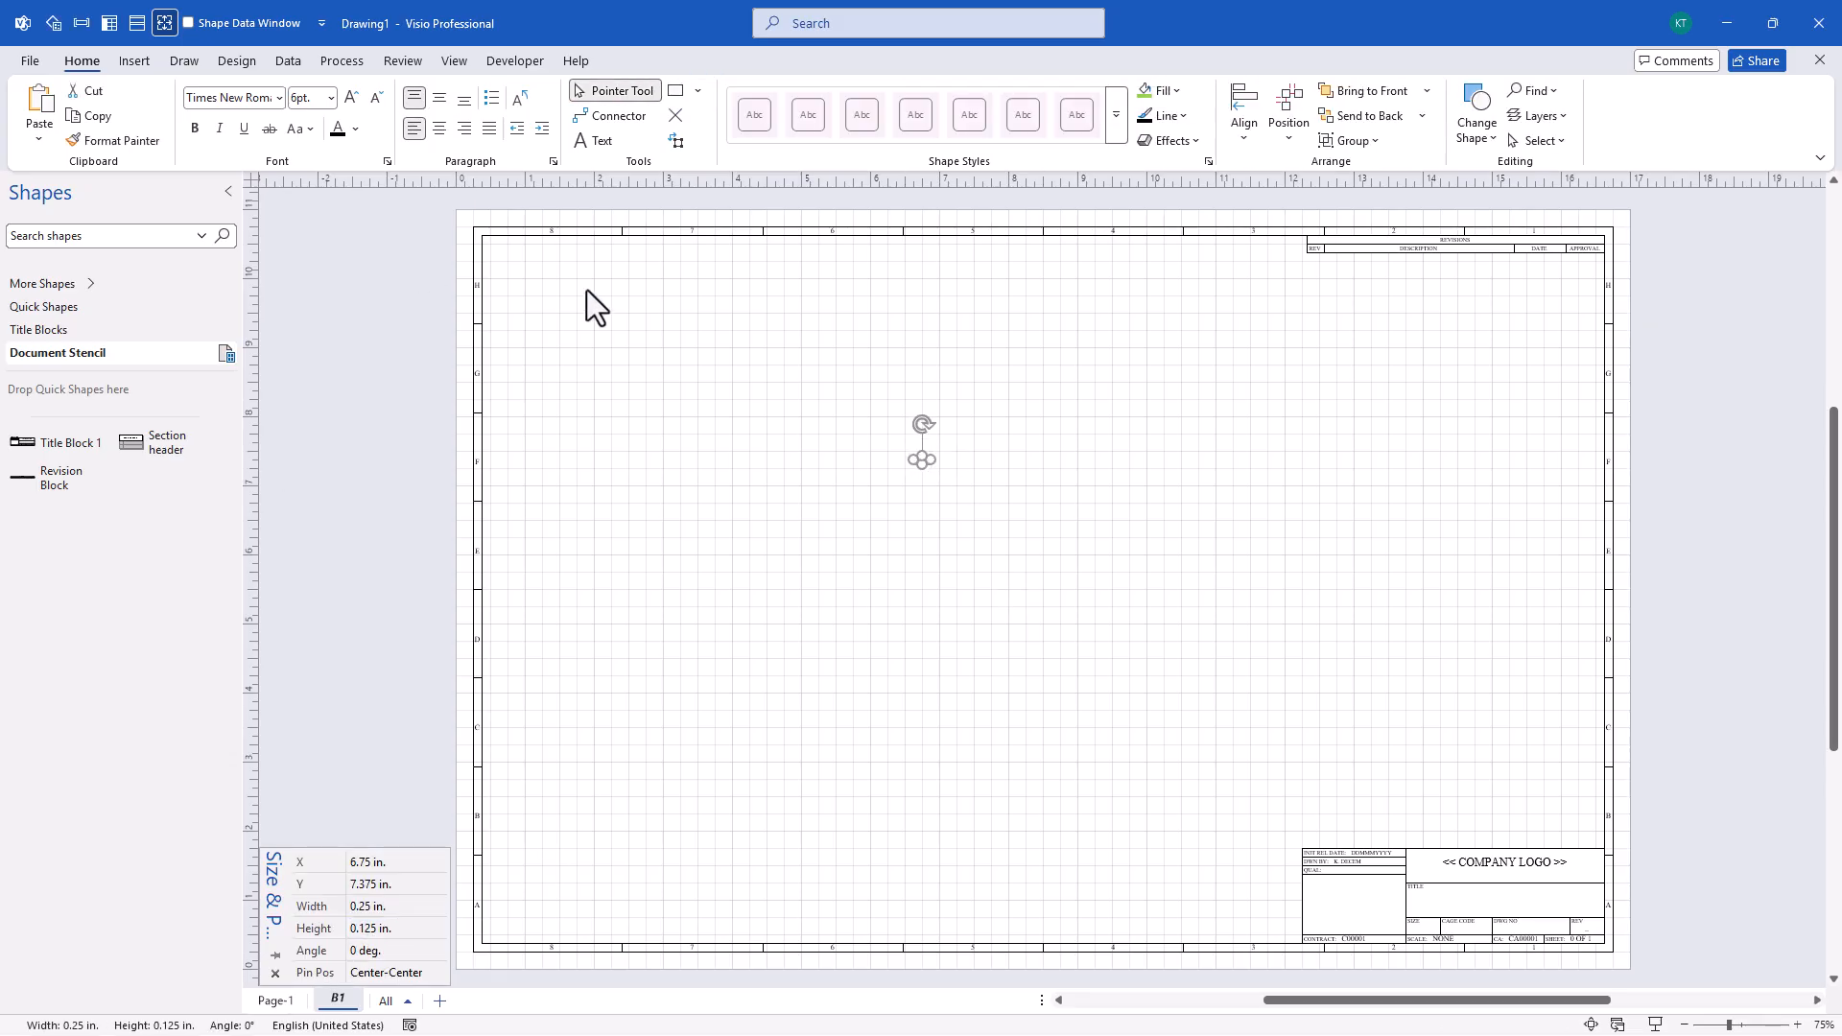
# Name the small rectangle Revision and move it off the page into the Document Stencil as a master.
pyautogui.click(516, 60)
pyautogui.click(688, 91)
pyautogui.doubleClick(844, 465)
pyautogui.click(981, 675)
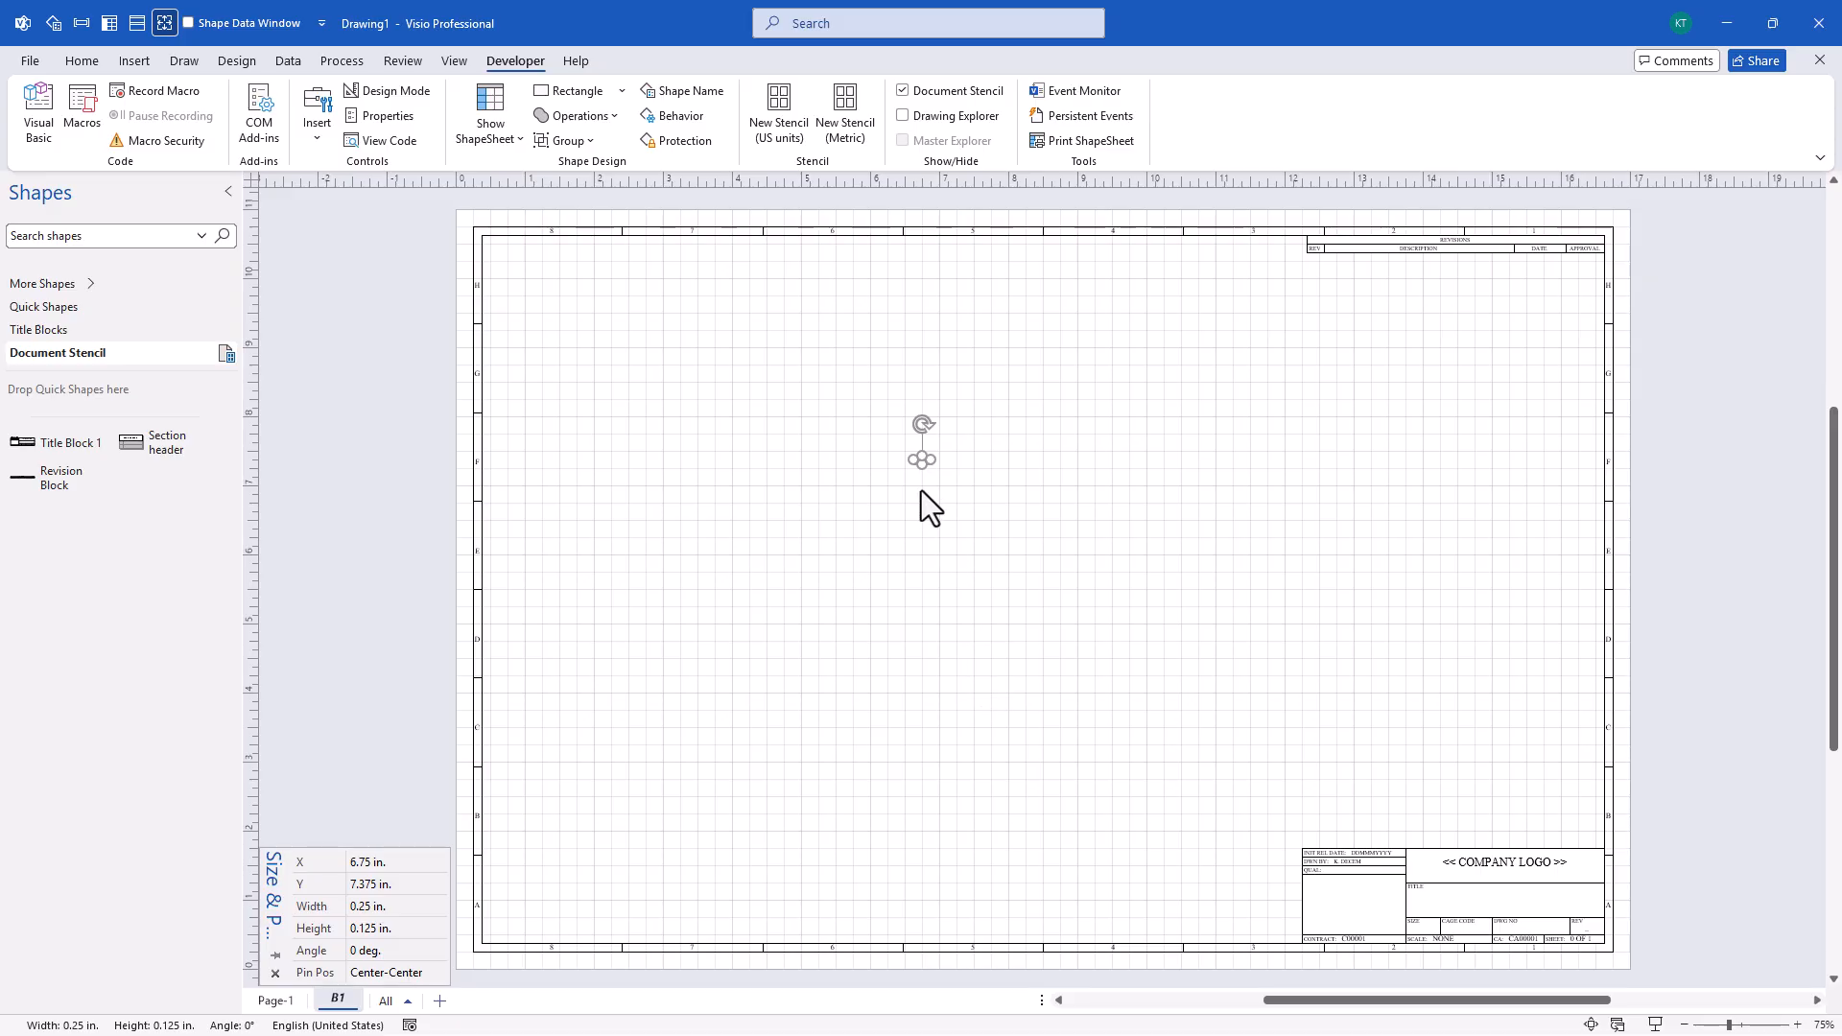
pyautogui.moveTo(921, 464); pyautogui.dragTo(126, 478)
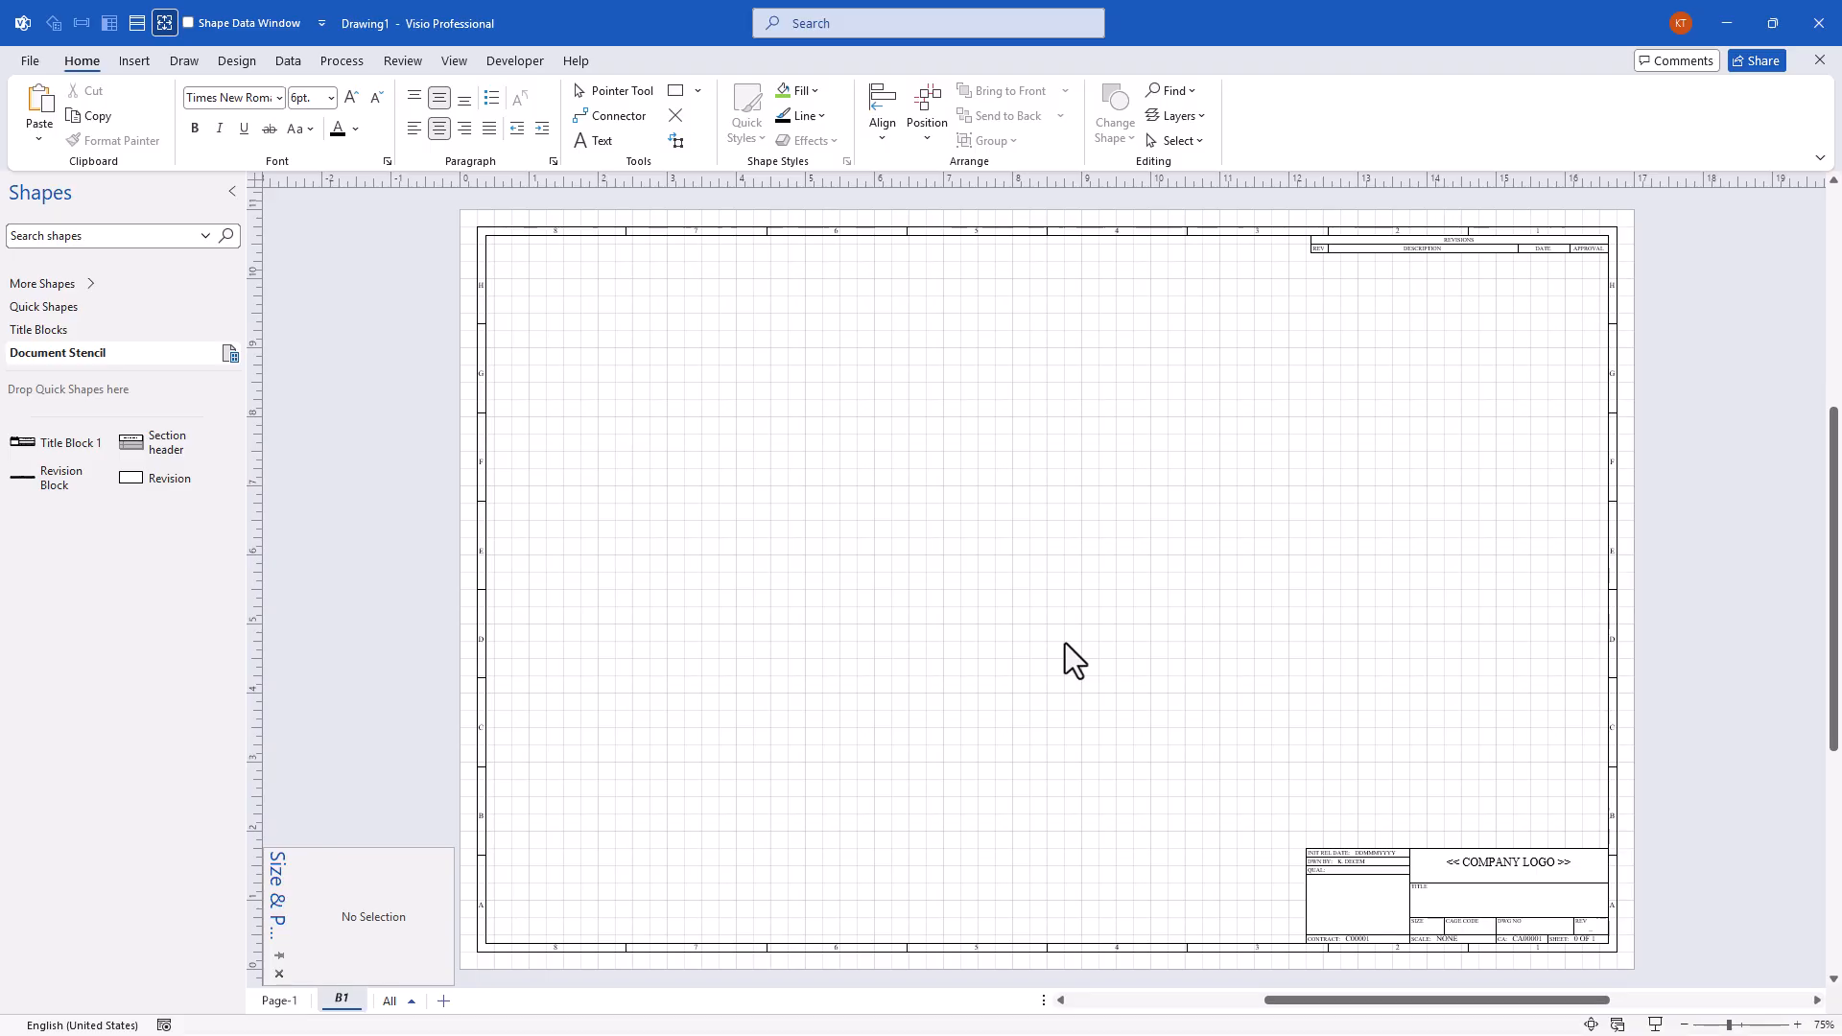
# Duplicate background page B1 and name the copy B2.
pyautogui.rightClick(359, 1007)
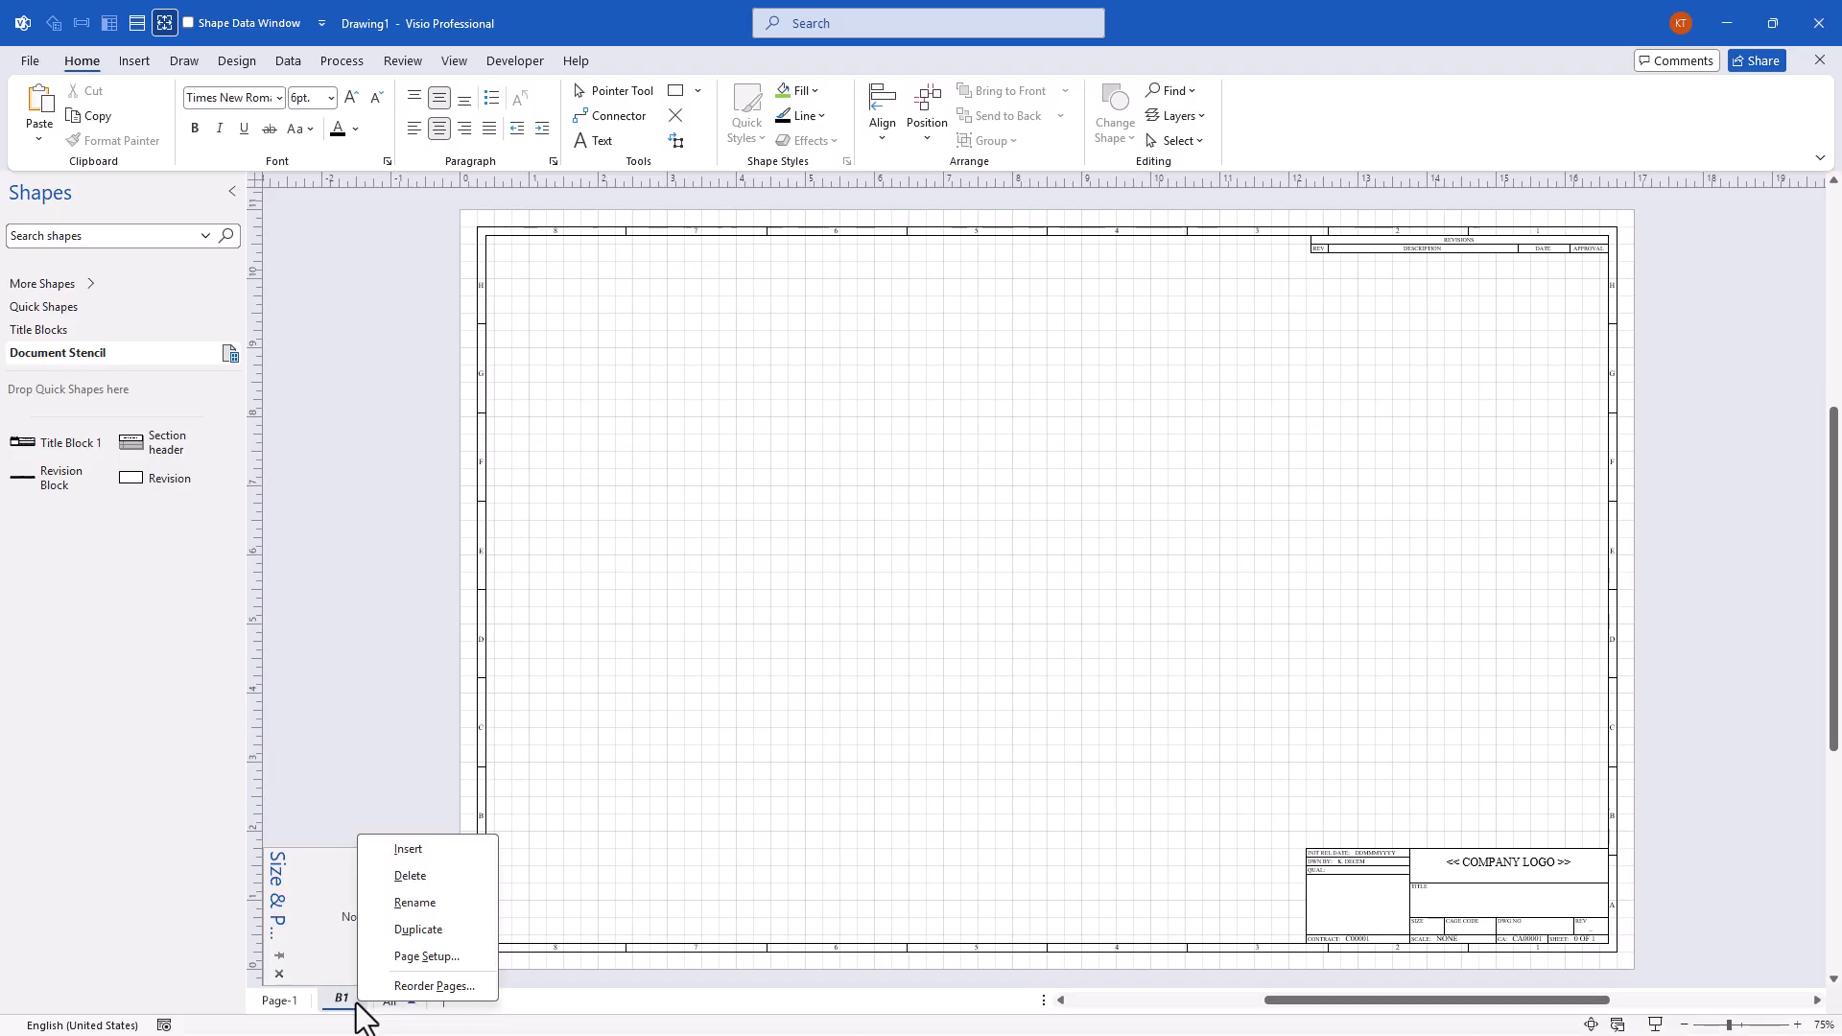
pyautogui.click(418, 928)
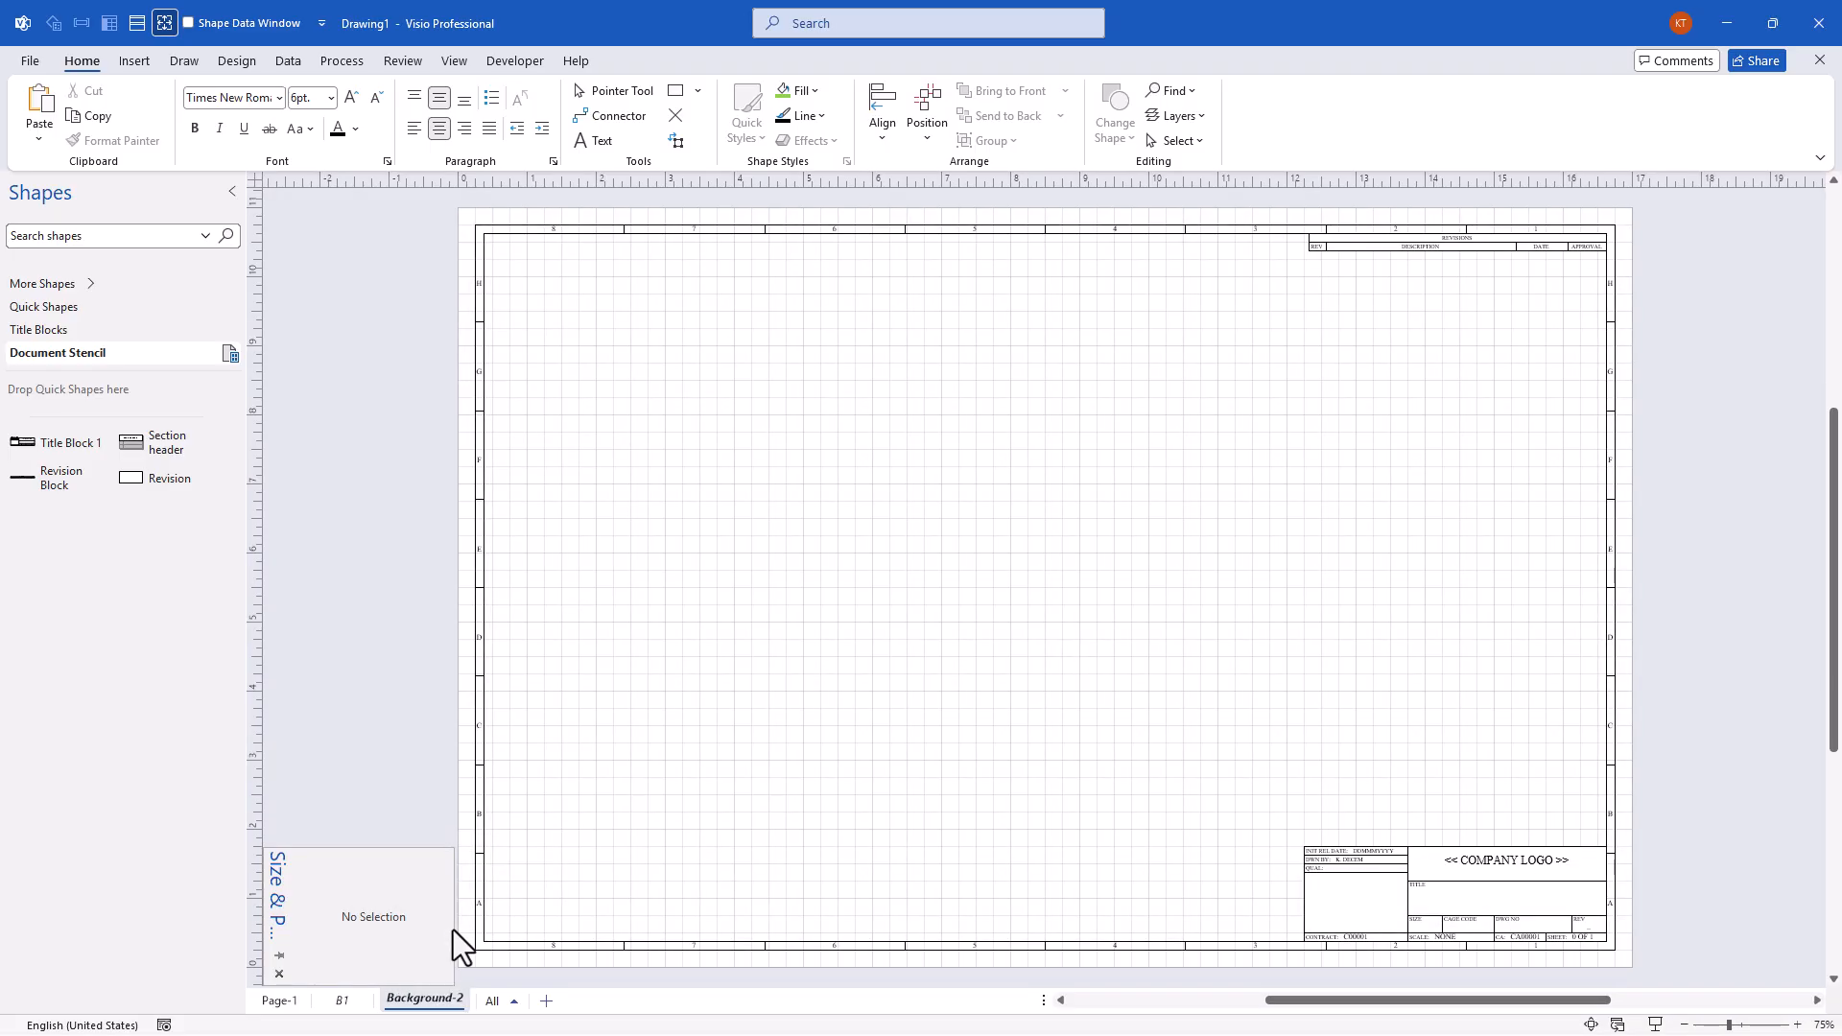
pyautogui.write('B2')
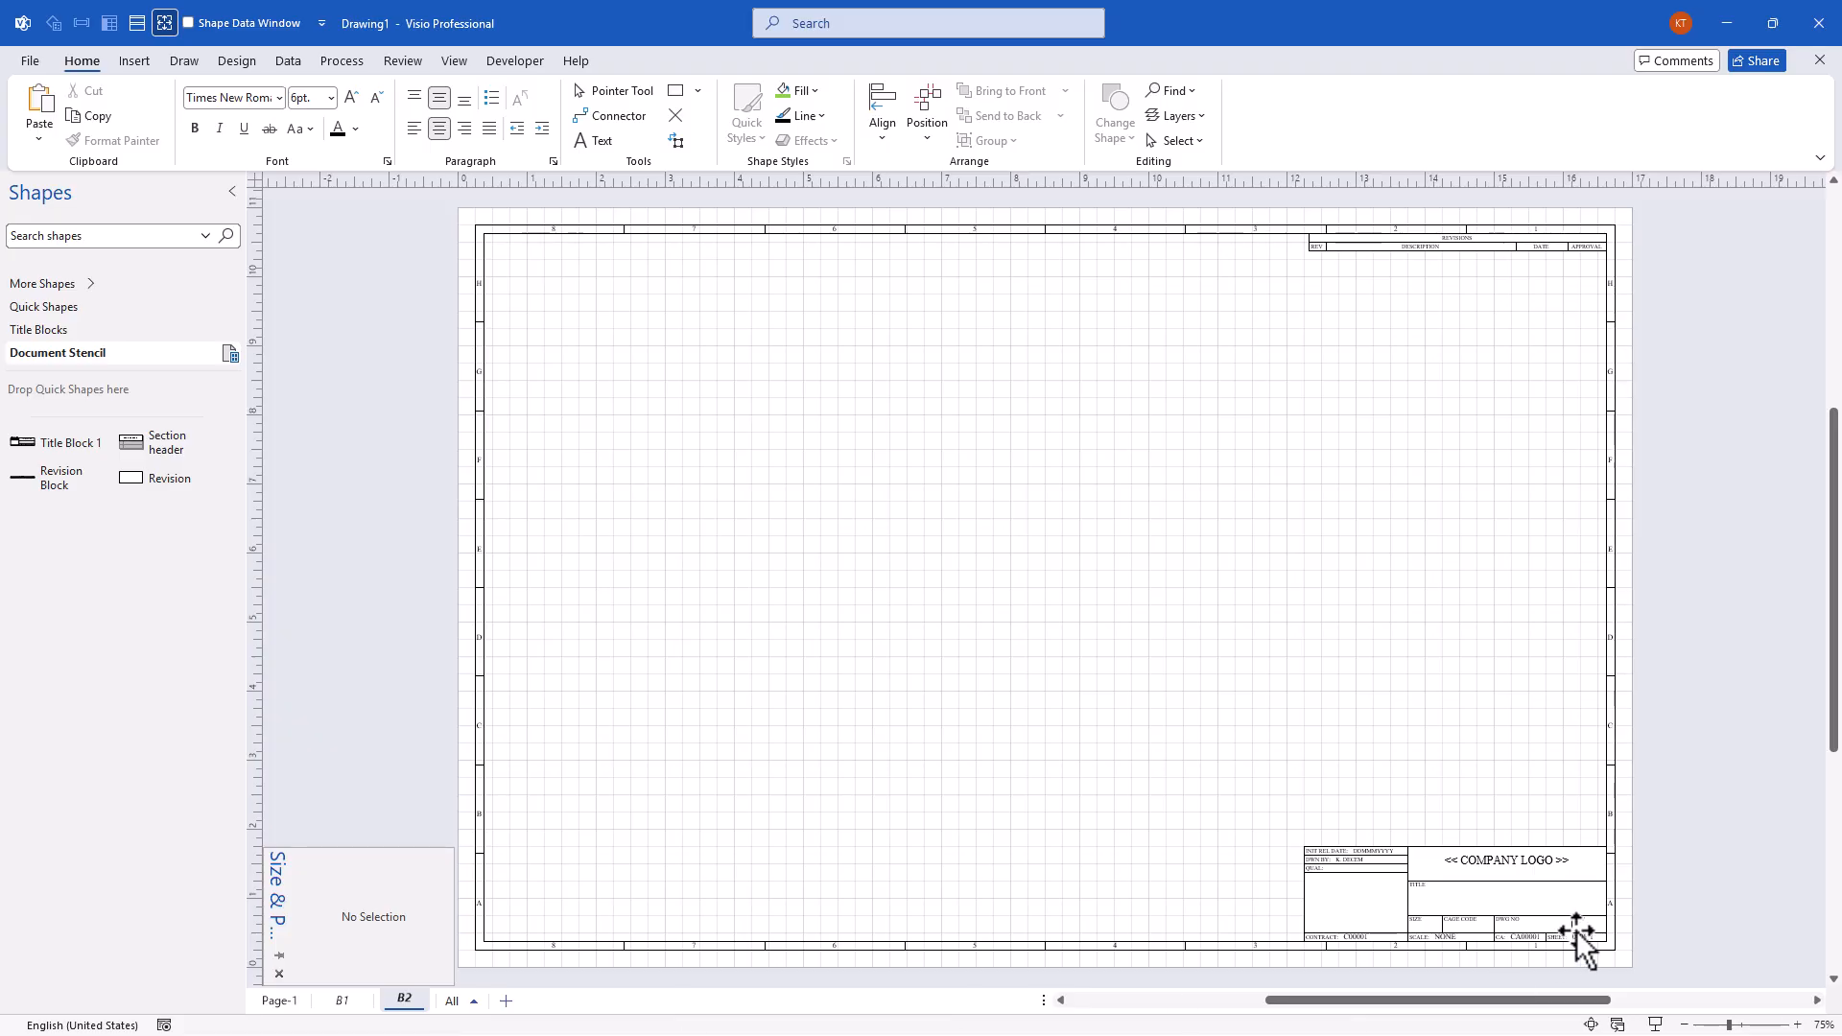
# Ungroup the title block on page B2 and delete all its cells except DWG NO, REV, SCALE and SHEET.
pyautogui.scroll(5, 1583, 940)
pyautogui.click(1155, 502)
pyautogui.hotkey('ctrl', 'shift', 'u')
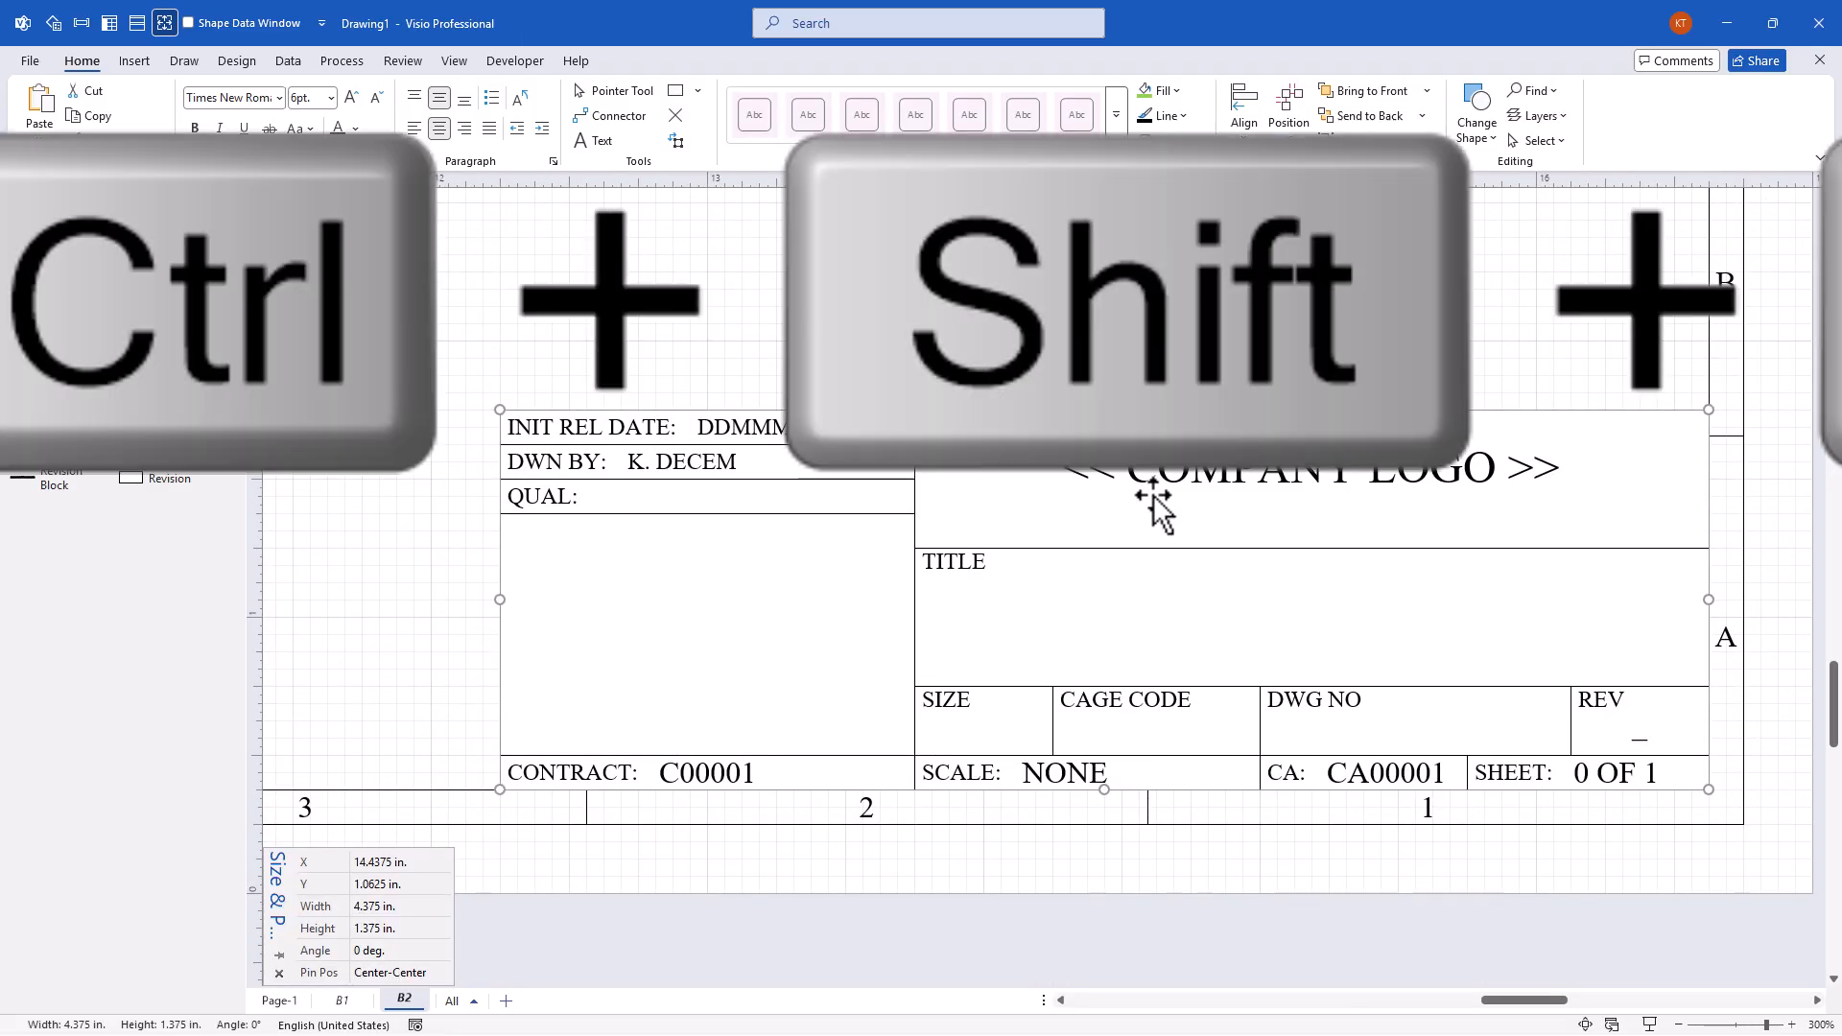
pyautogui.click(988, 573)
pyautogui.moveTo(470, 362); pyautogui.dragTo(941, 831)
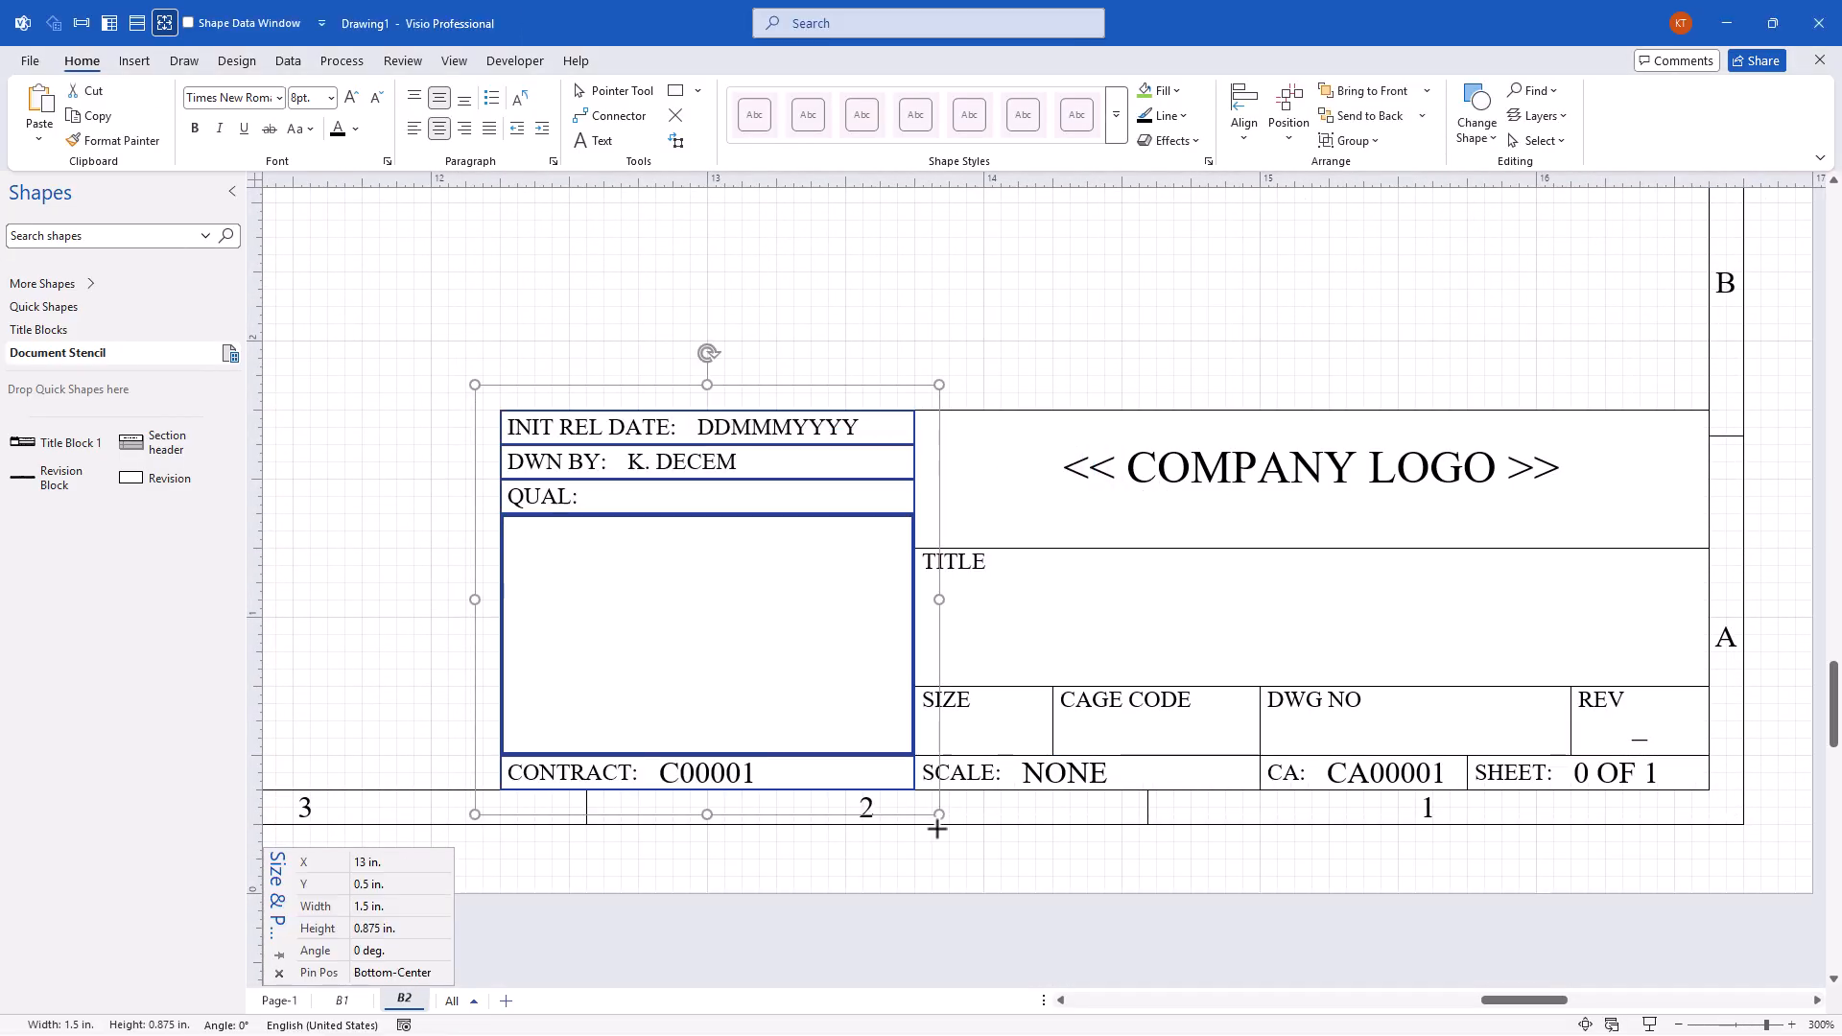
pyautogui.press('Delete')
pyautogui.moveTo(767, 365); pyautogui.dragTo(1747, 719)
pyautogui.press('Delete')
pyautogui.moveTo(851, 628); pyautogui.dragTo(1277, 776)
pyautogui.press('Delete')
# Set the SCALE cell's width to 0.75 in and move it beside the SHEET cell, under DWG NO.
pyautogui.click(1084, 772)
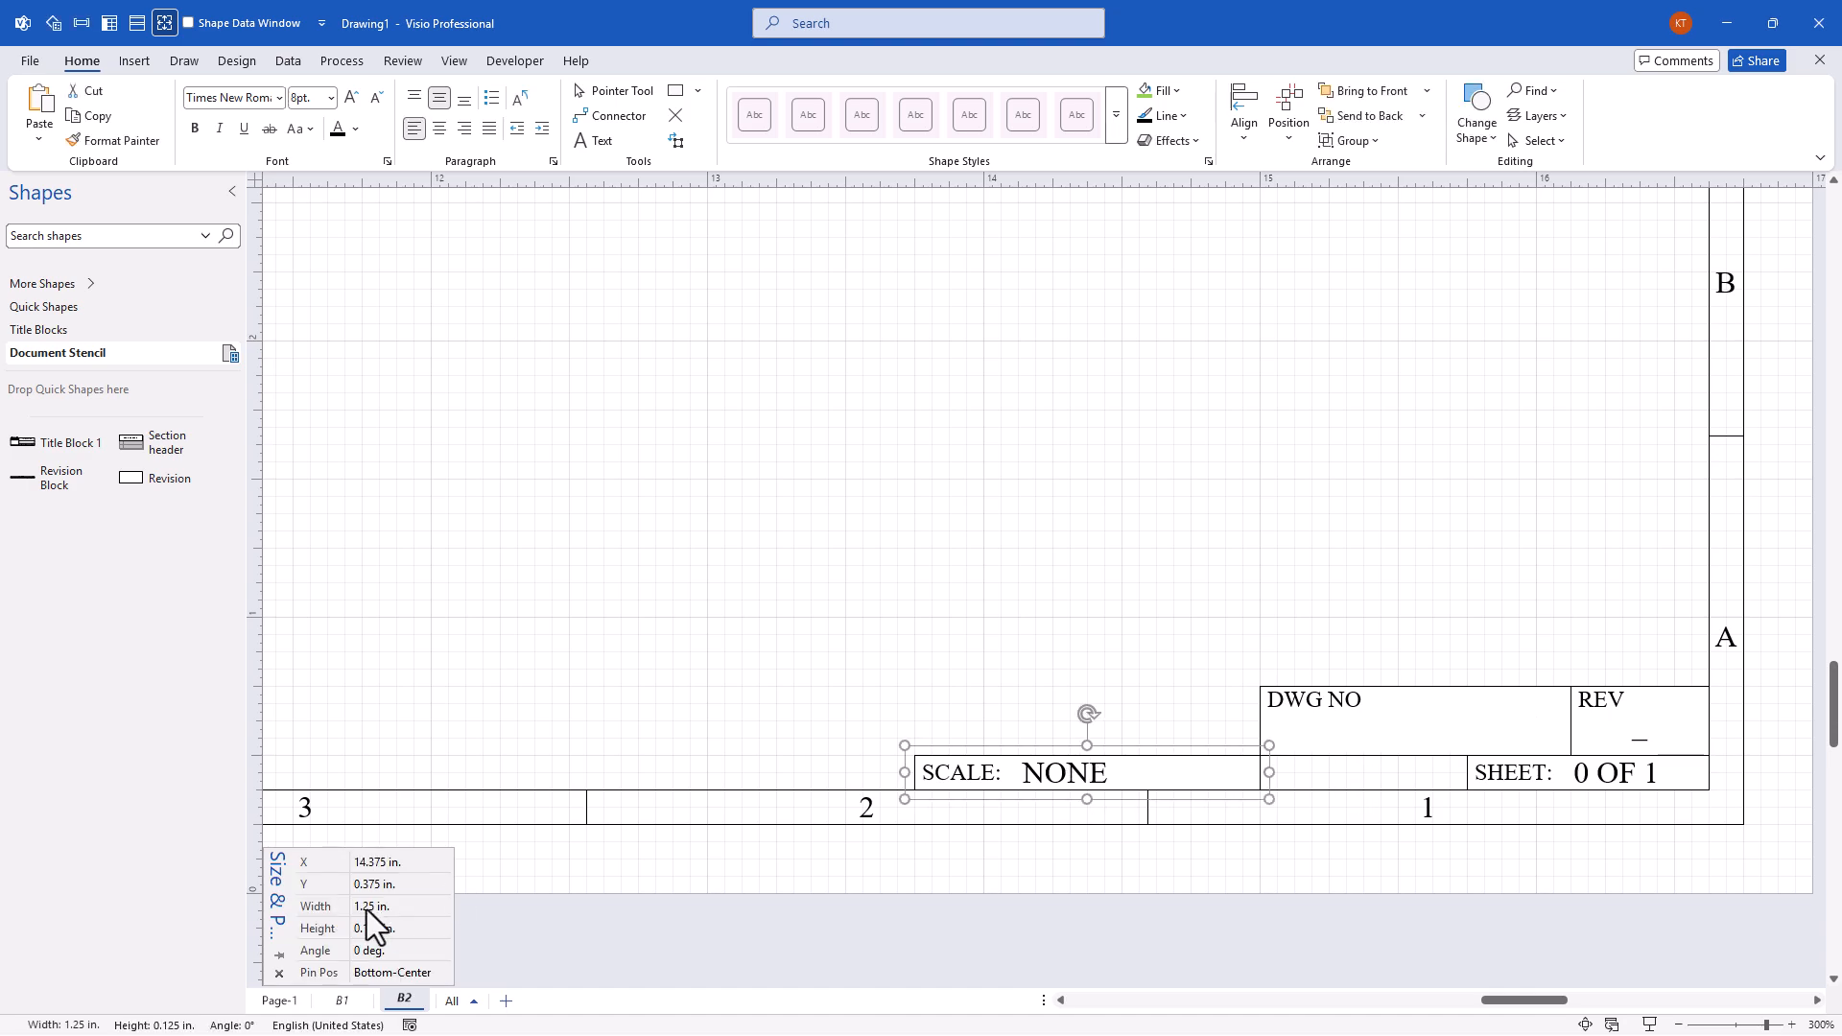
pyautogui.click(400, 906)
pyautogui.write('0.75')
pyautogui.press('Return')
pyautogui.moveTo(1043, 778); pyautogui.dragTo(1311, 773)
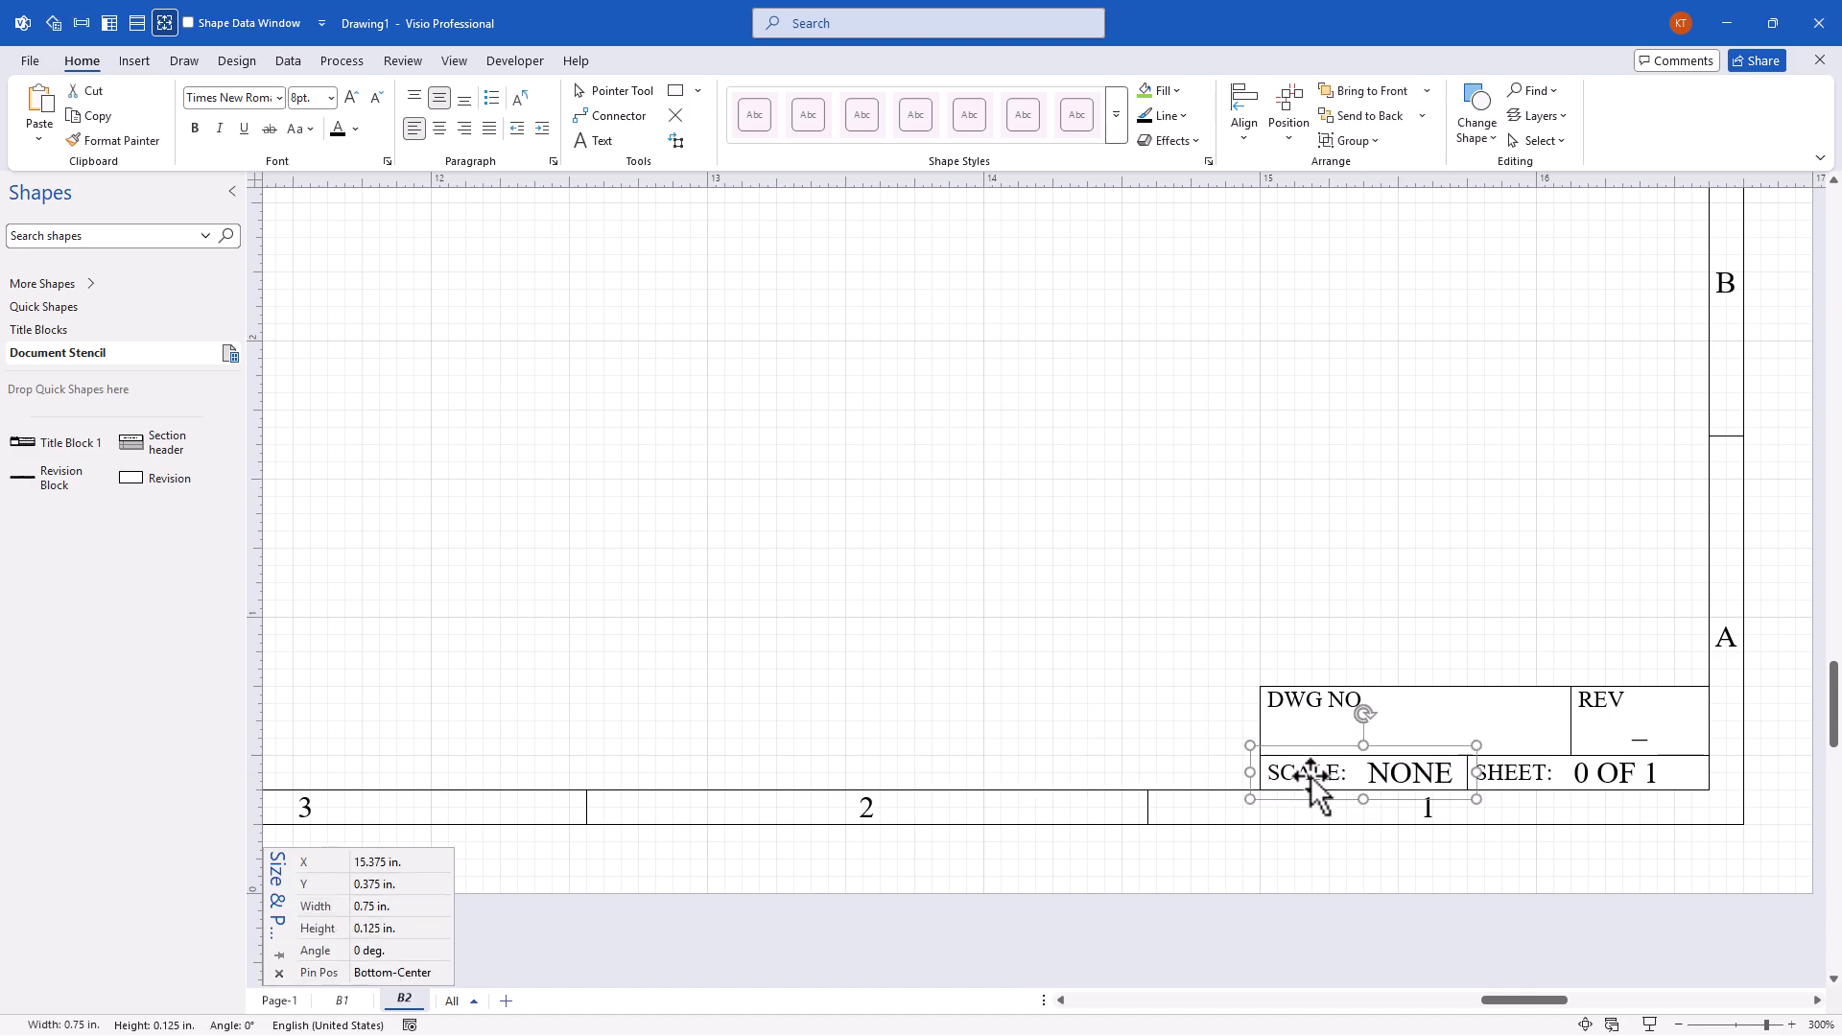
# Group the DWG NO, REV, SCALE and SHEET cells and name the group Title Block 2.
pyautogui.moveTo(1184, 629); pyautogui.dragTo(1776, 847)
pyautogui.hotkey('ctrl', 'g')
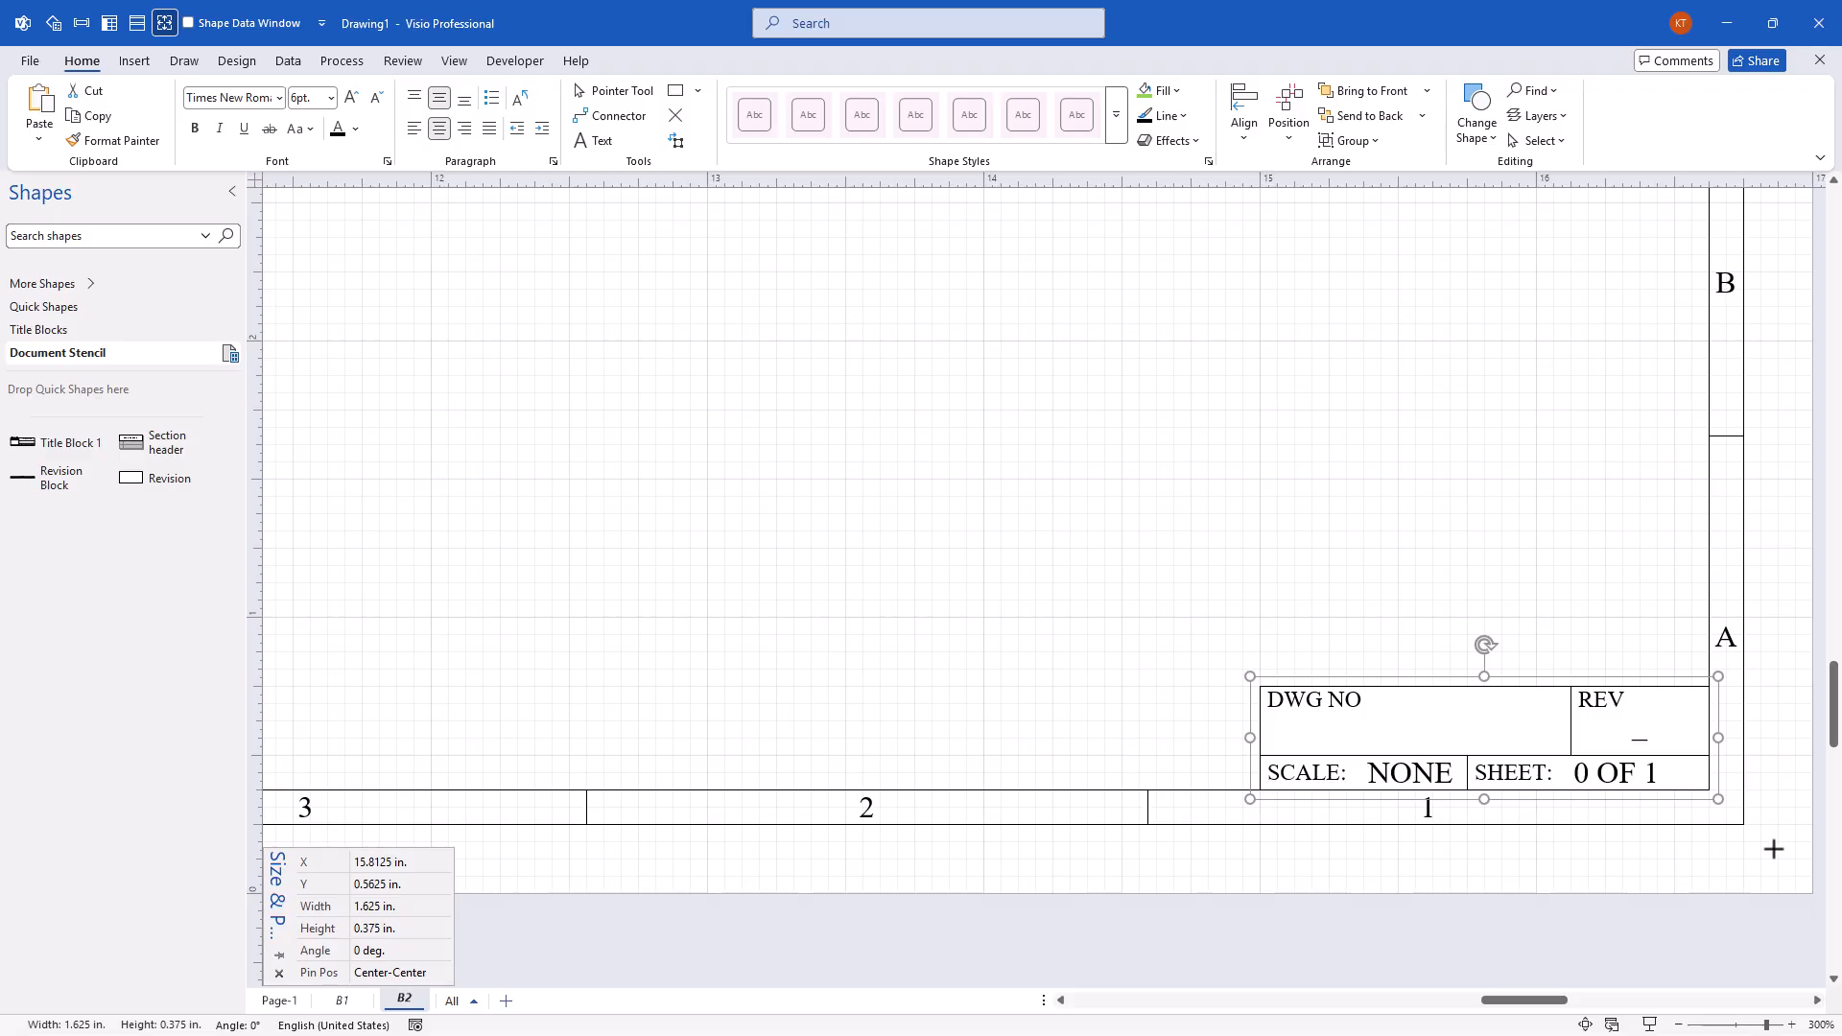
pyautogui.click(515, 61)
pyautogui.click(683, 91)
pyautogui.click(982, 668)
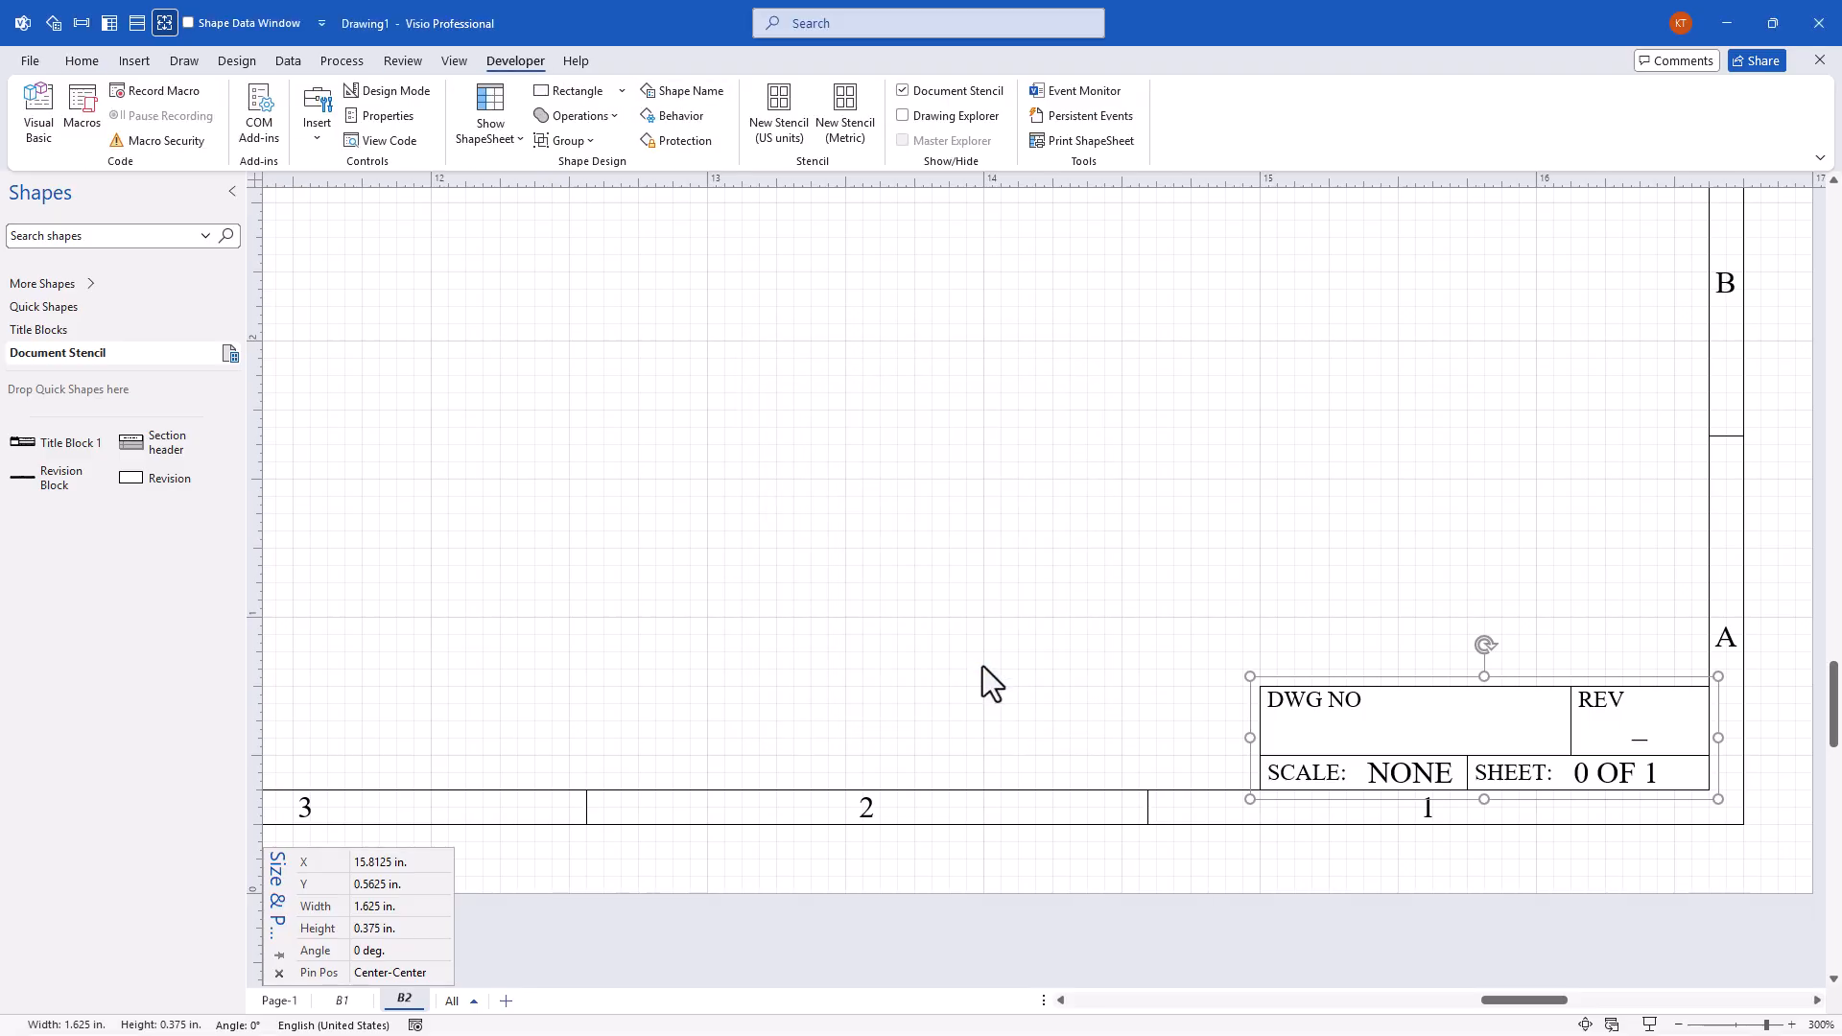
# Make the Title Block 2 group a Document Stencil master and place an instance in the border's lower-right inner corner.
pyautogui.moveTo(1314, 730); pyautogui.dragTo(1482, 737)
pyautogui.click(169, 571)
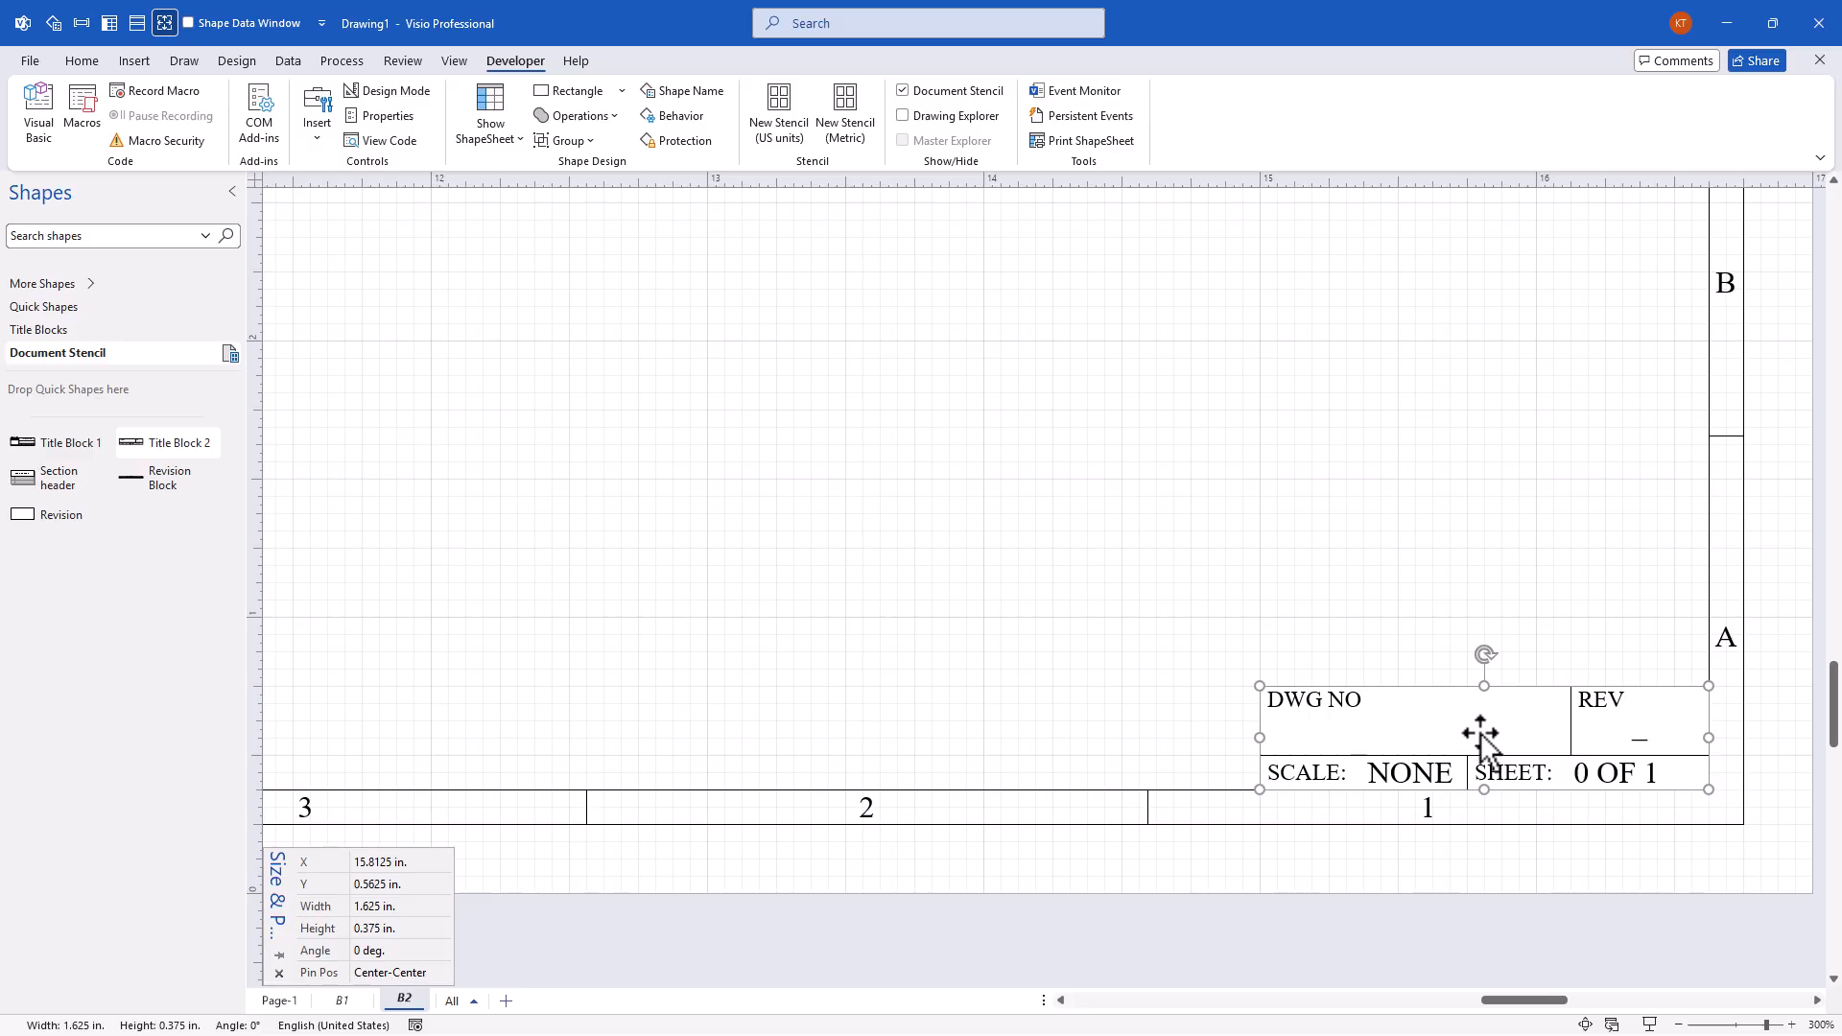
pyautogui.click(1166, 560)
pyautogui.hotkey('ctrl', 'shift', 'w')
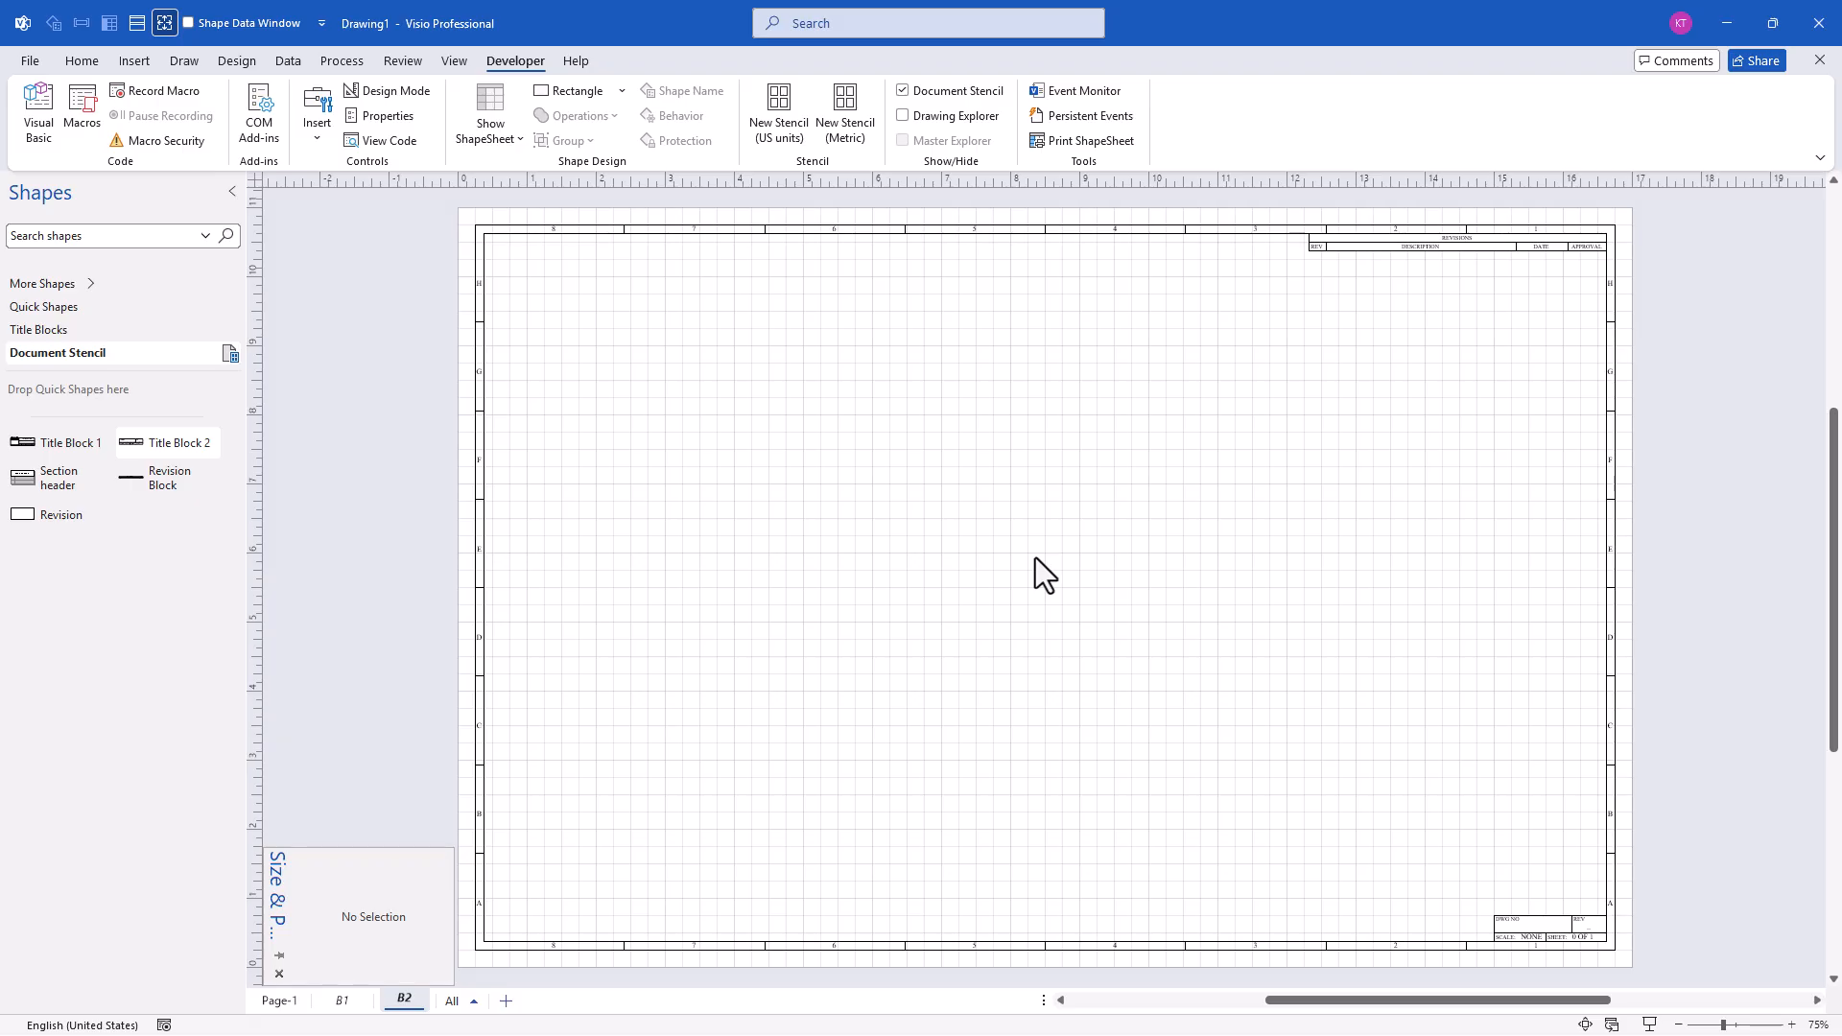
# Clear the existing protection from all shapes on page B2 and apply every protection option to them.
pyautogui.hotkey('ctrl', 'a')
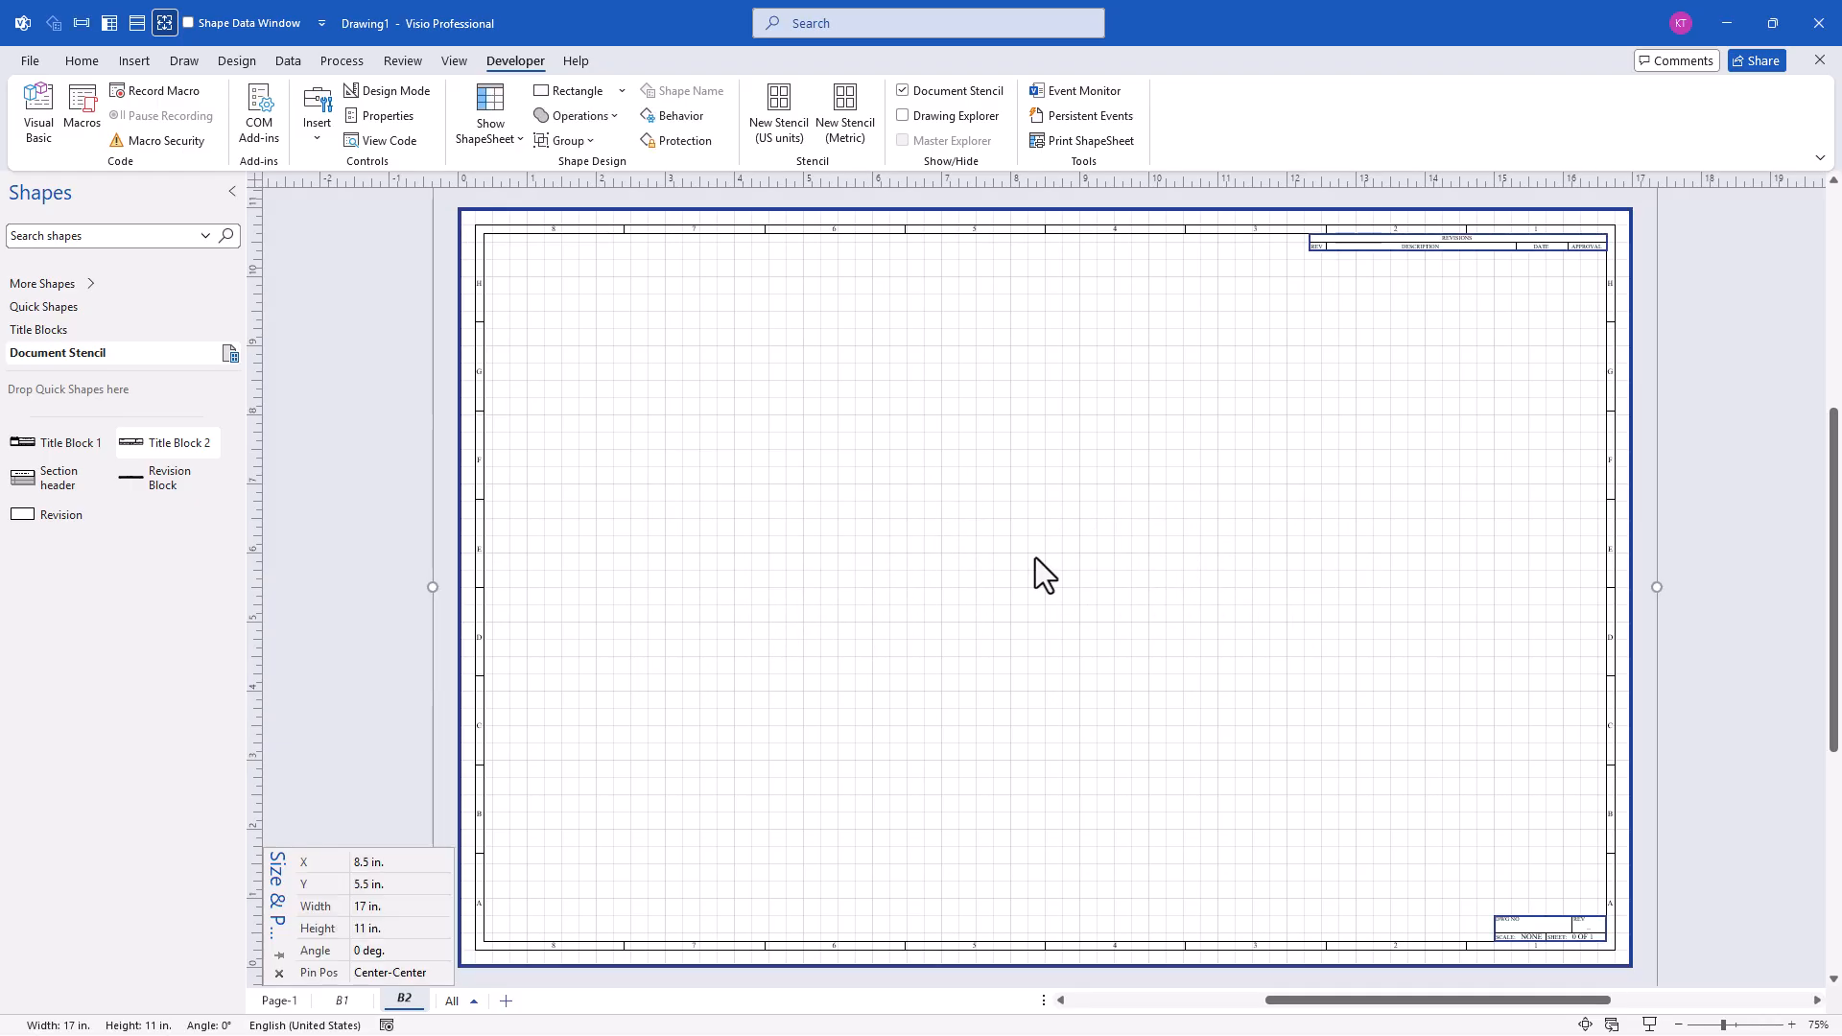
pyautogui.click(683, 144)
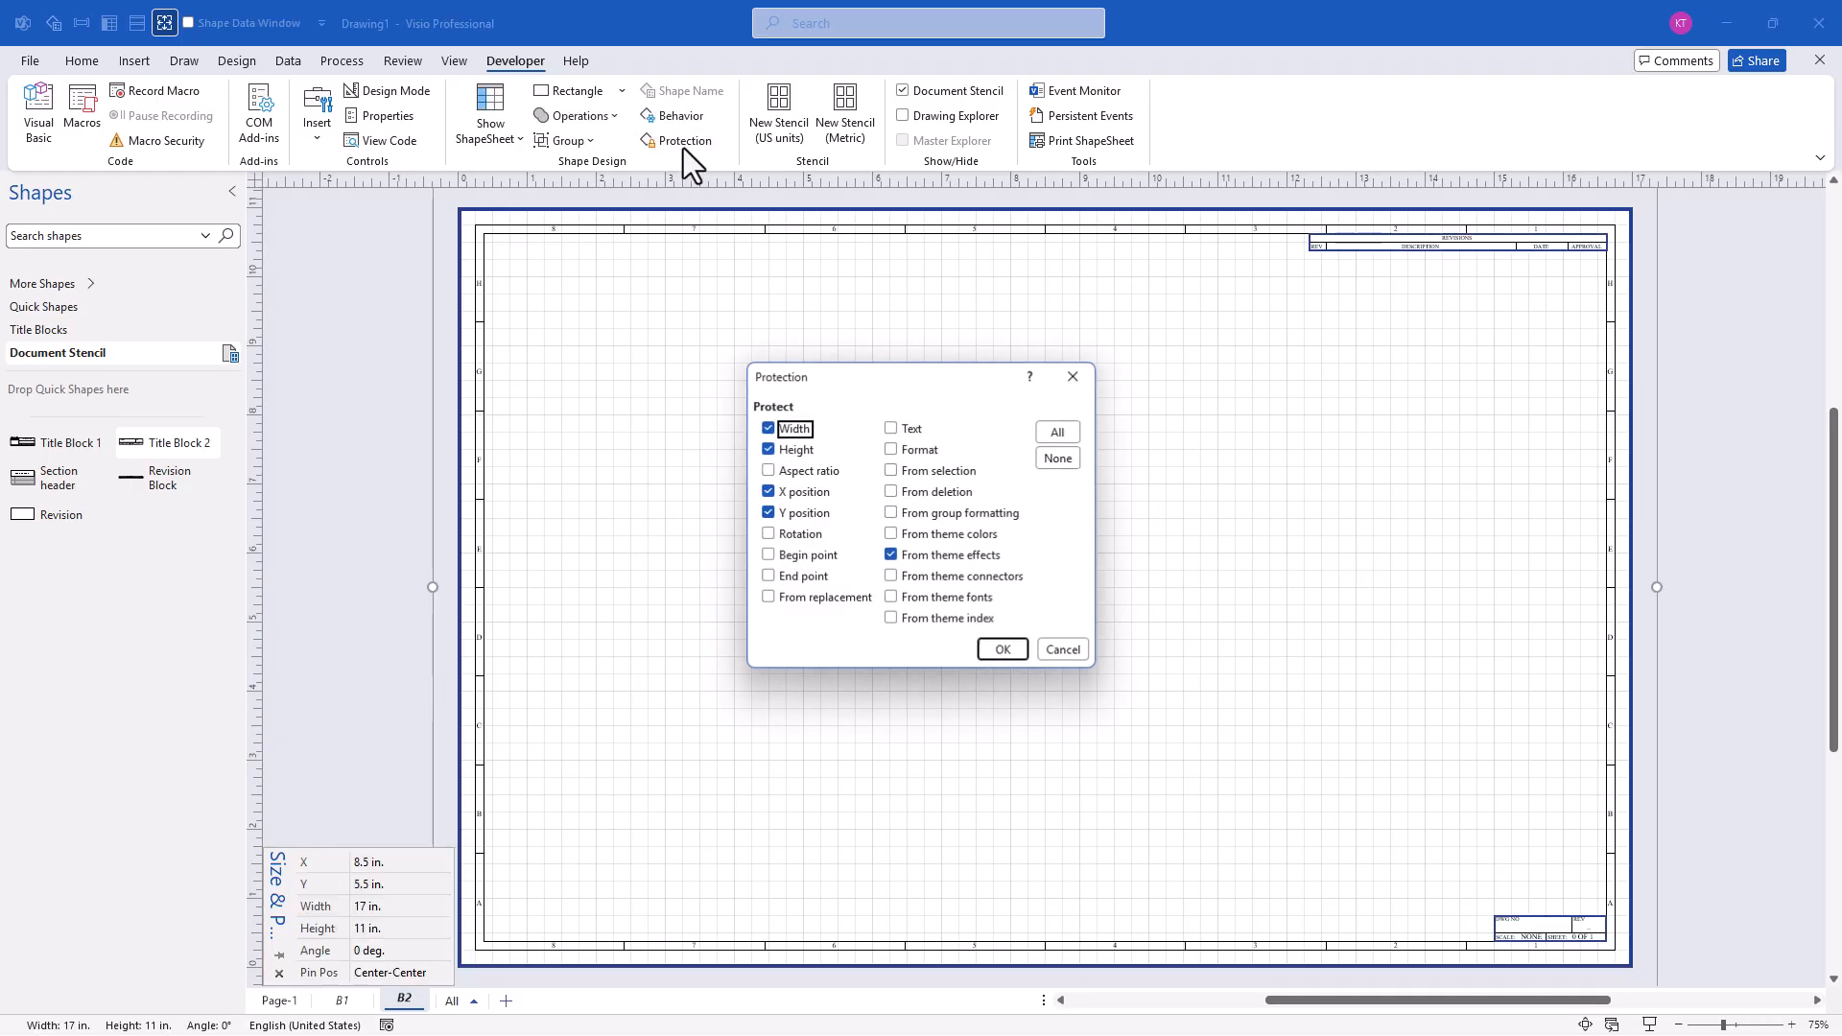
pyautogui.click(1059, 458)
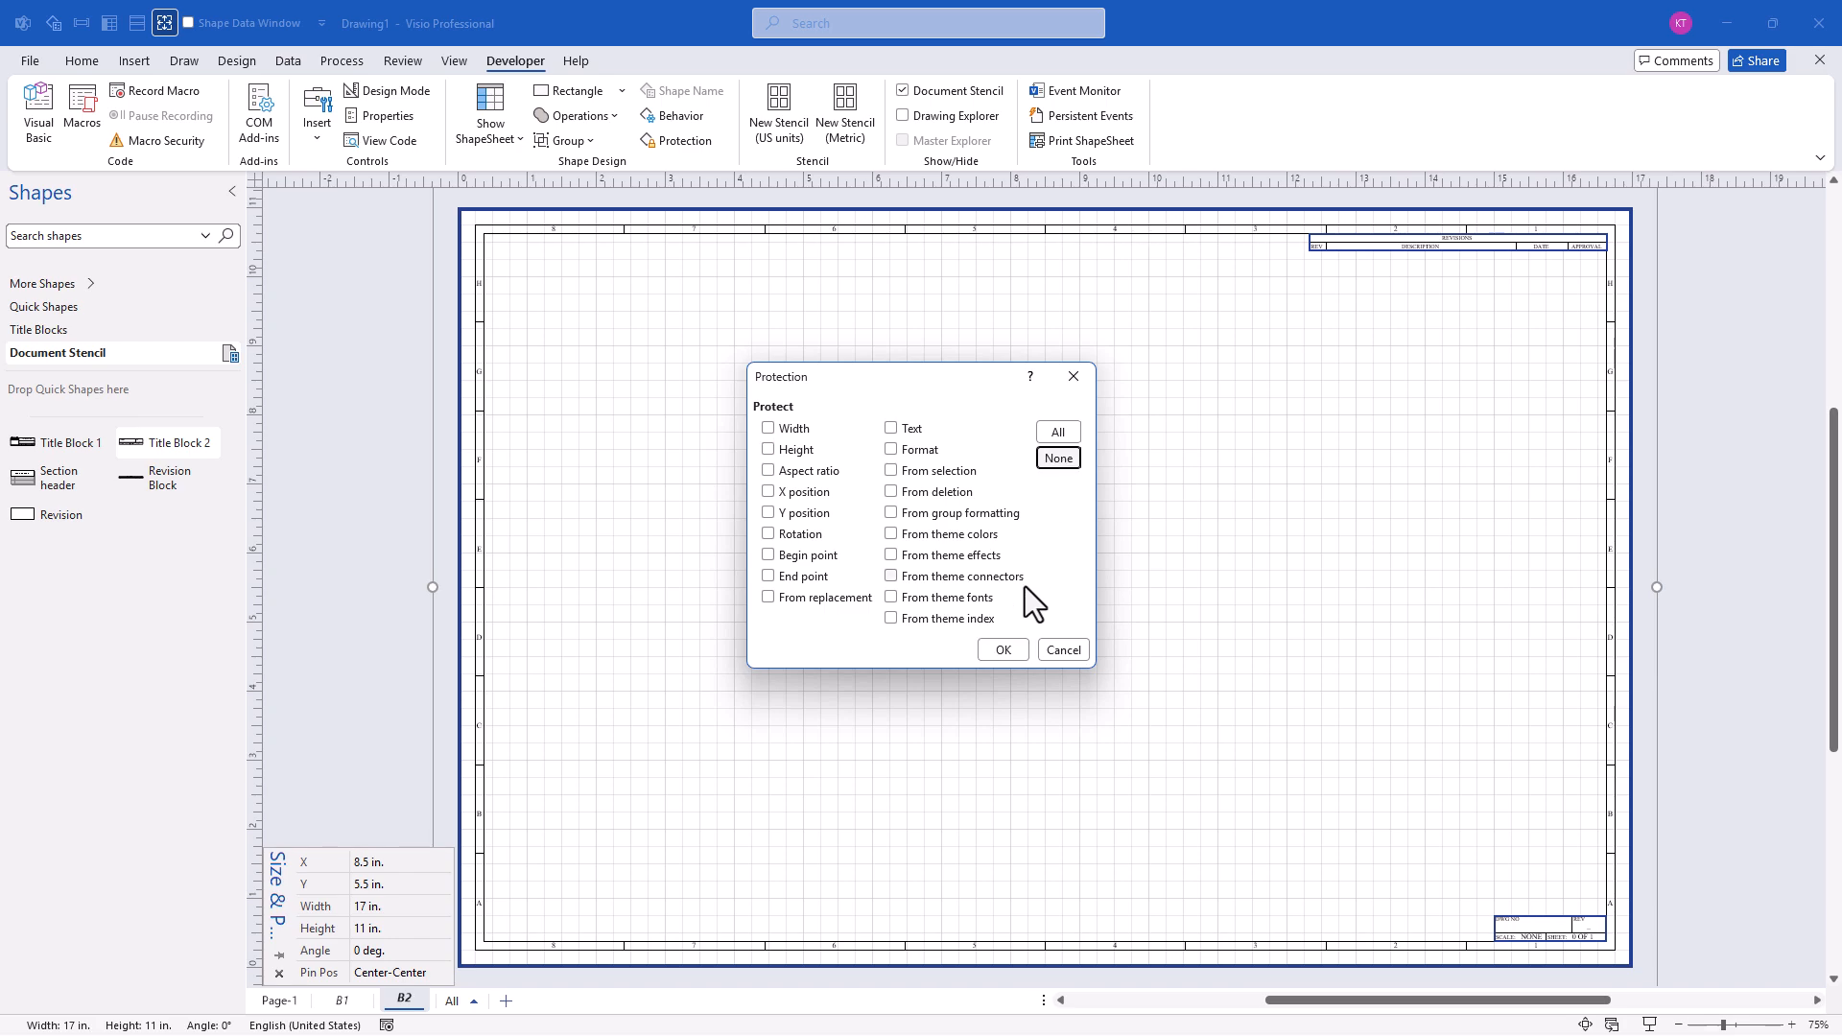
pyautogui.click(1017, 652)
pyautogui.click(683, 142)
pyautogui.click(1058, 432)
pyautogui.click(1013, 649)
pyautogui.click(1053, 586)
# Reset the protection of all shapes on page B1 and lock them with every protection option.
pyautogui.click(349, 1002)
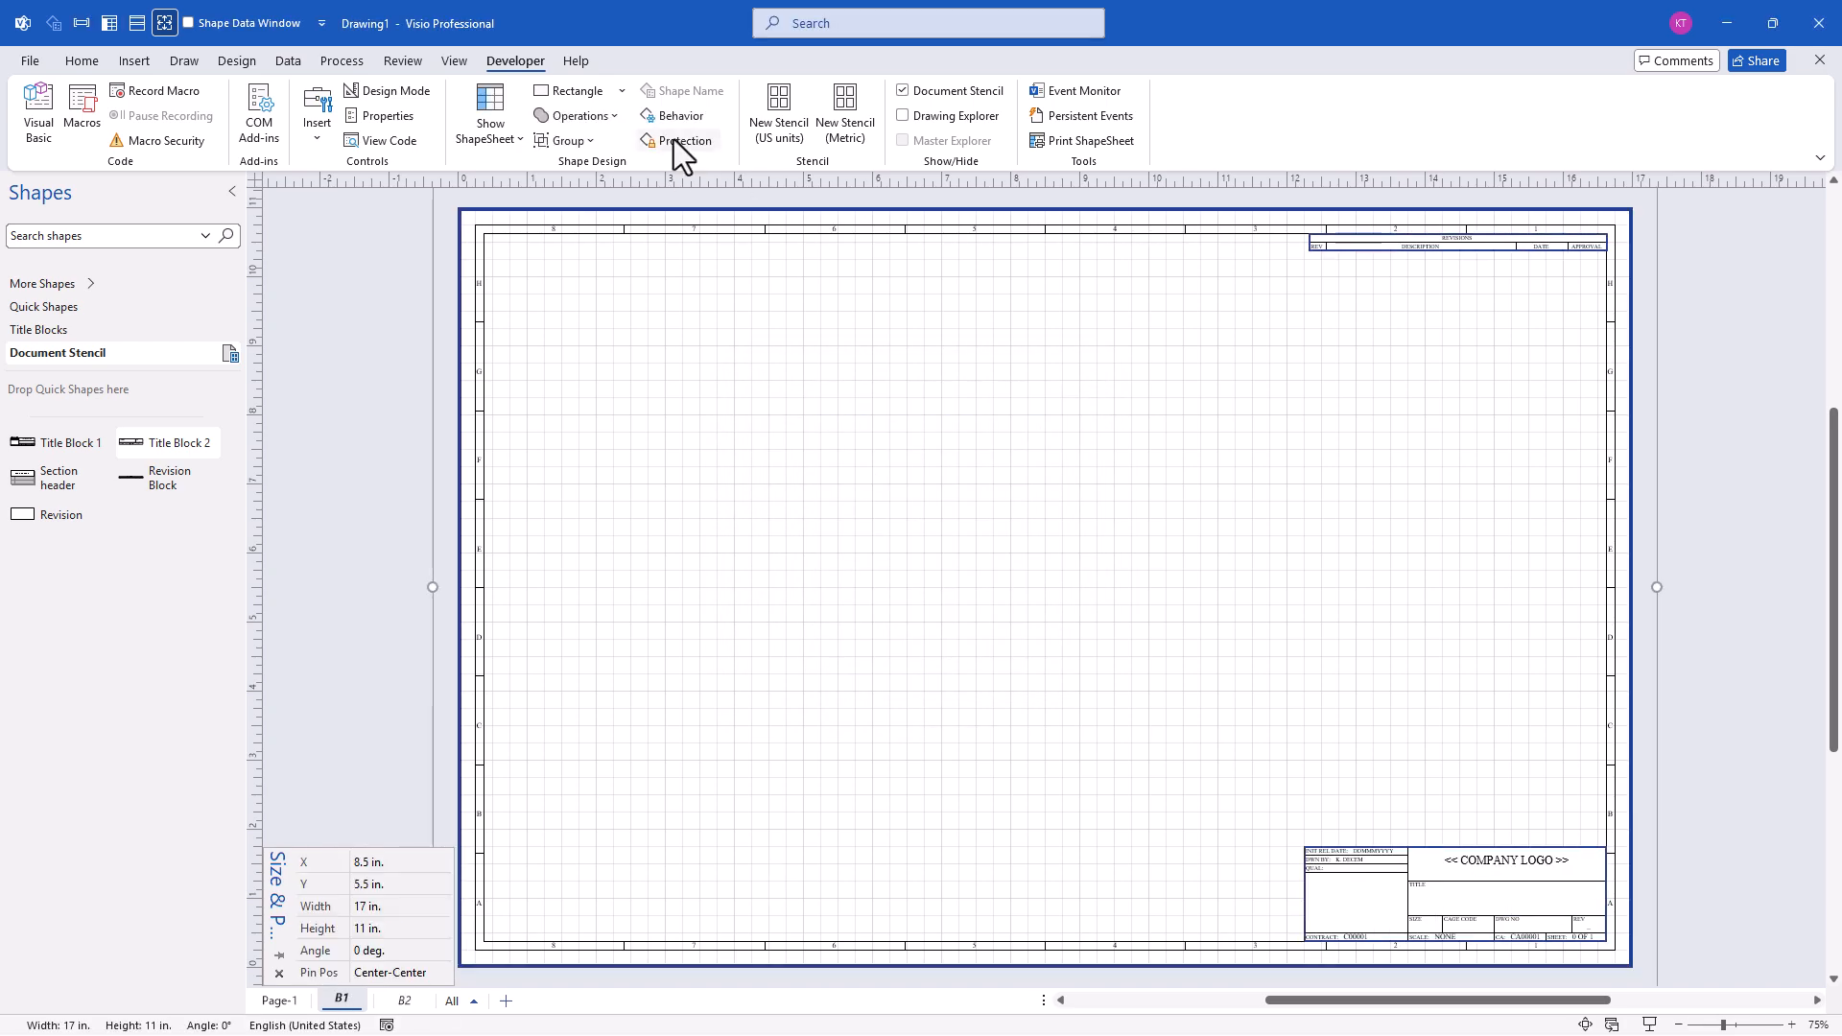
pyautogui.click(676, 142)
pyautogui.click(1002, 650)
pyautogui.click(683, 142)
pyautogui.click(1015, 645)
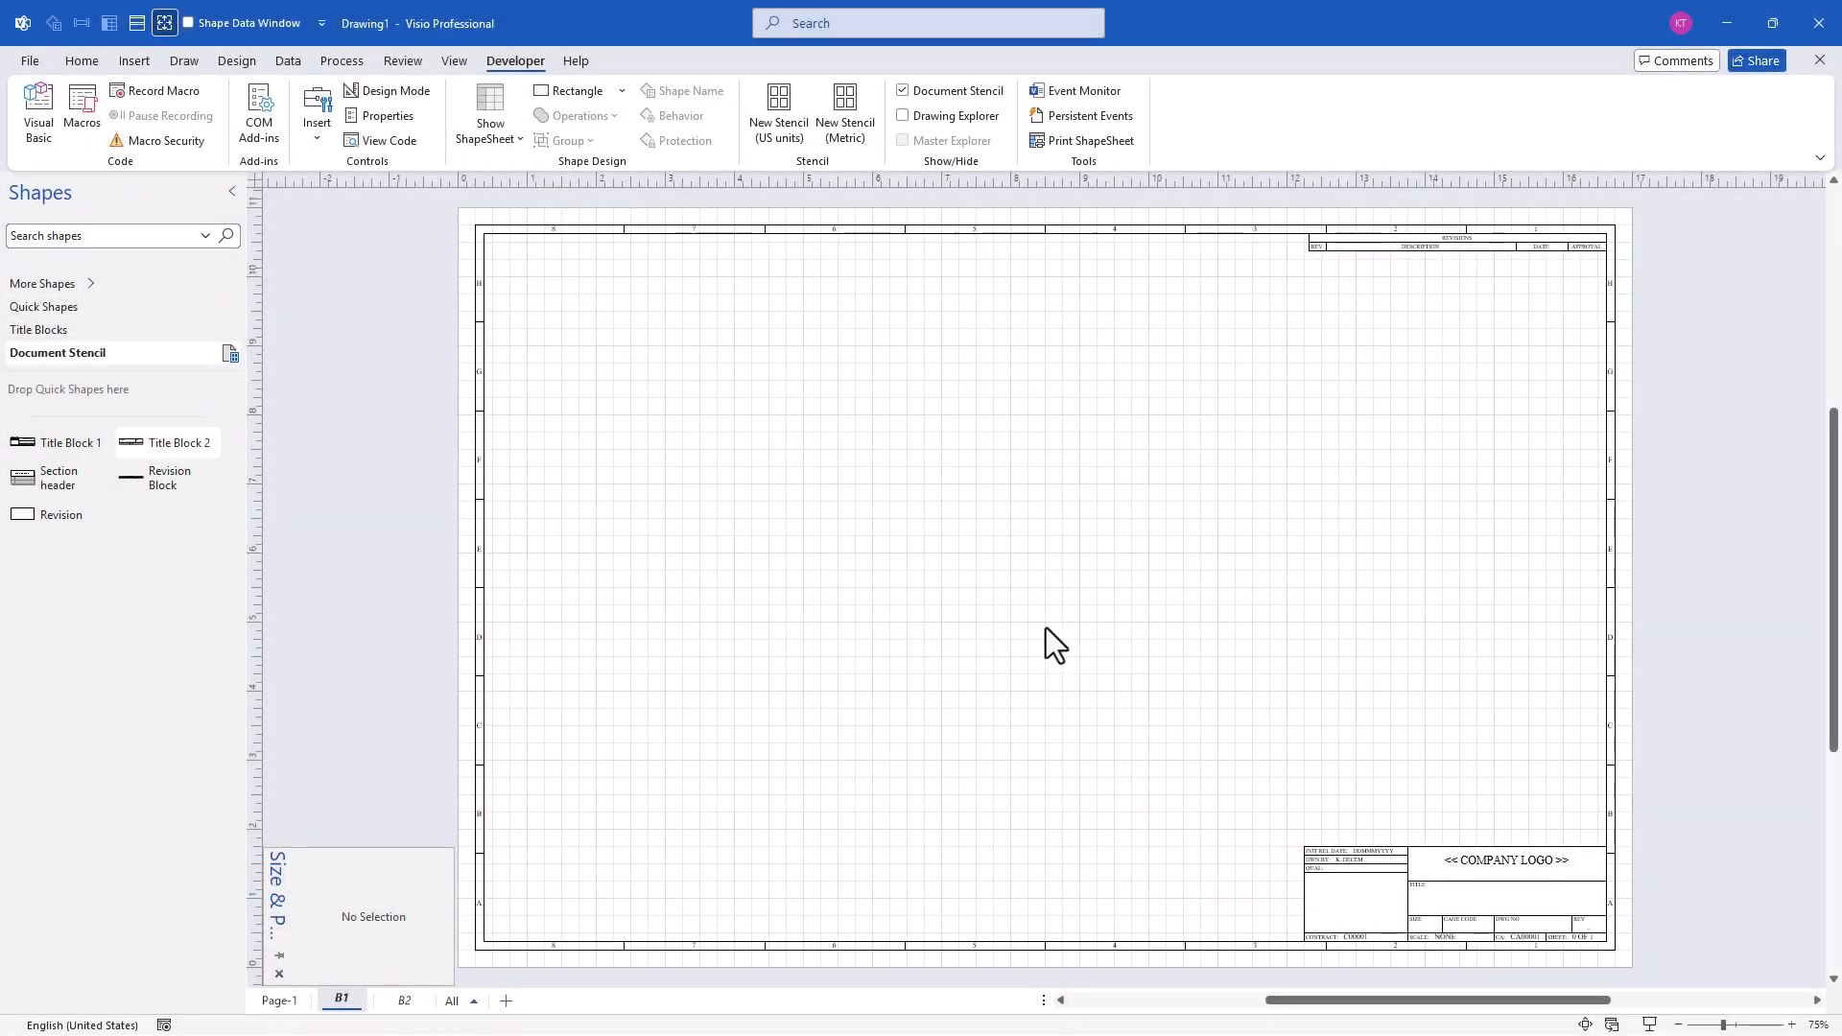
# Assign B1 as the background of Page-1 in its page setup.
pyautogui.rightClick(288, 1000)
pyautogui.click(391, 959)
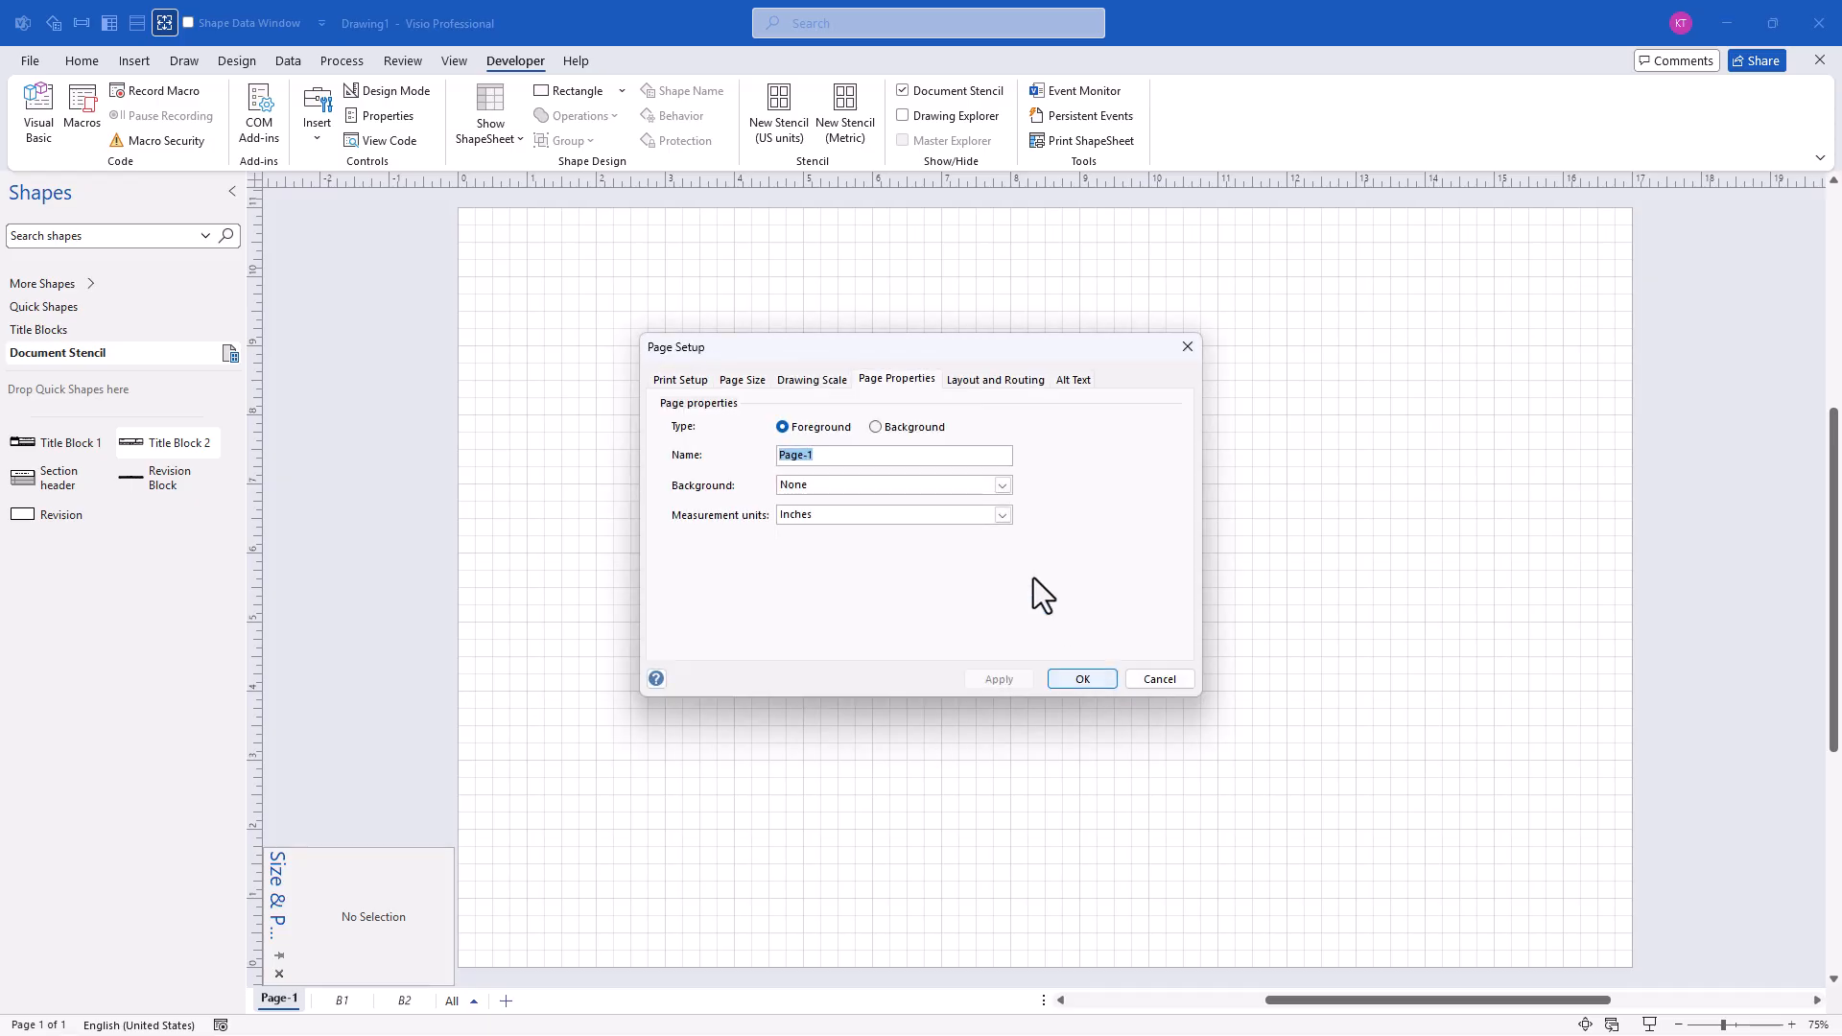
pyautogui.click(1000, 486)
pyautogui.click(992, 503)
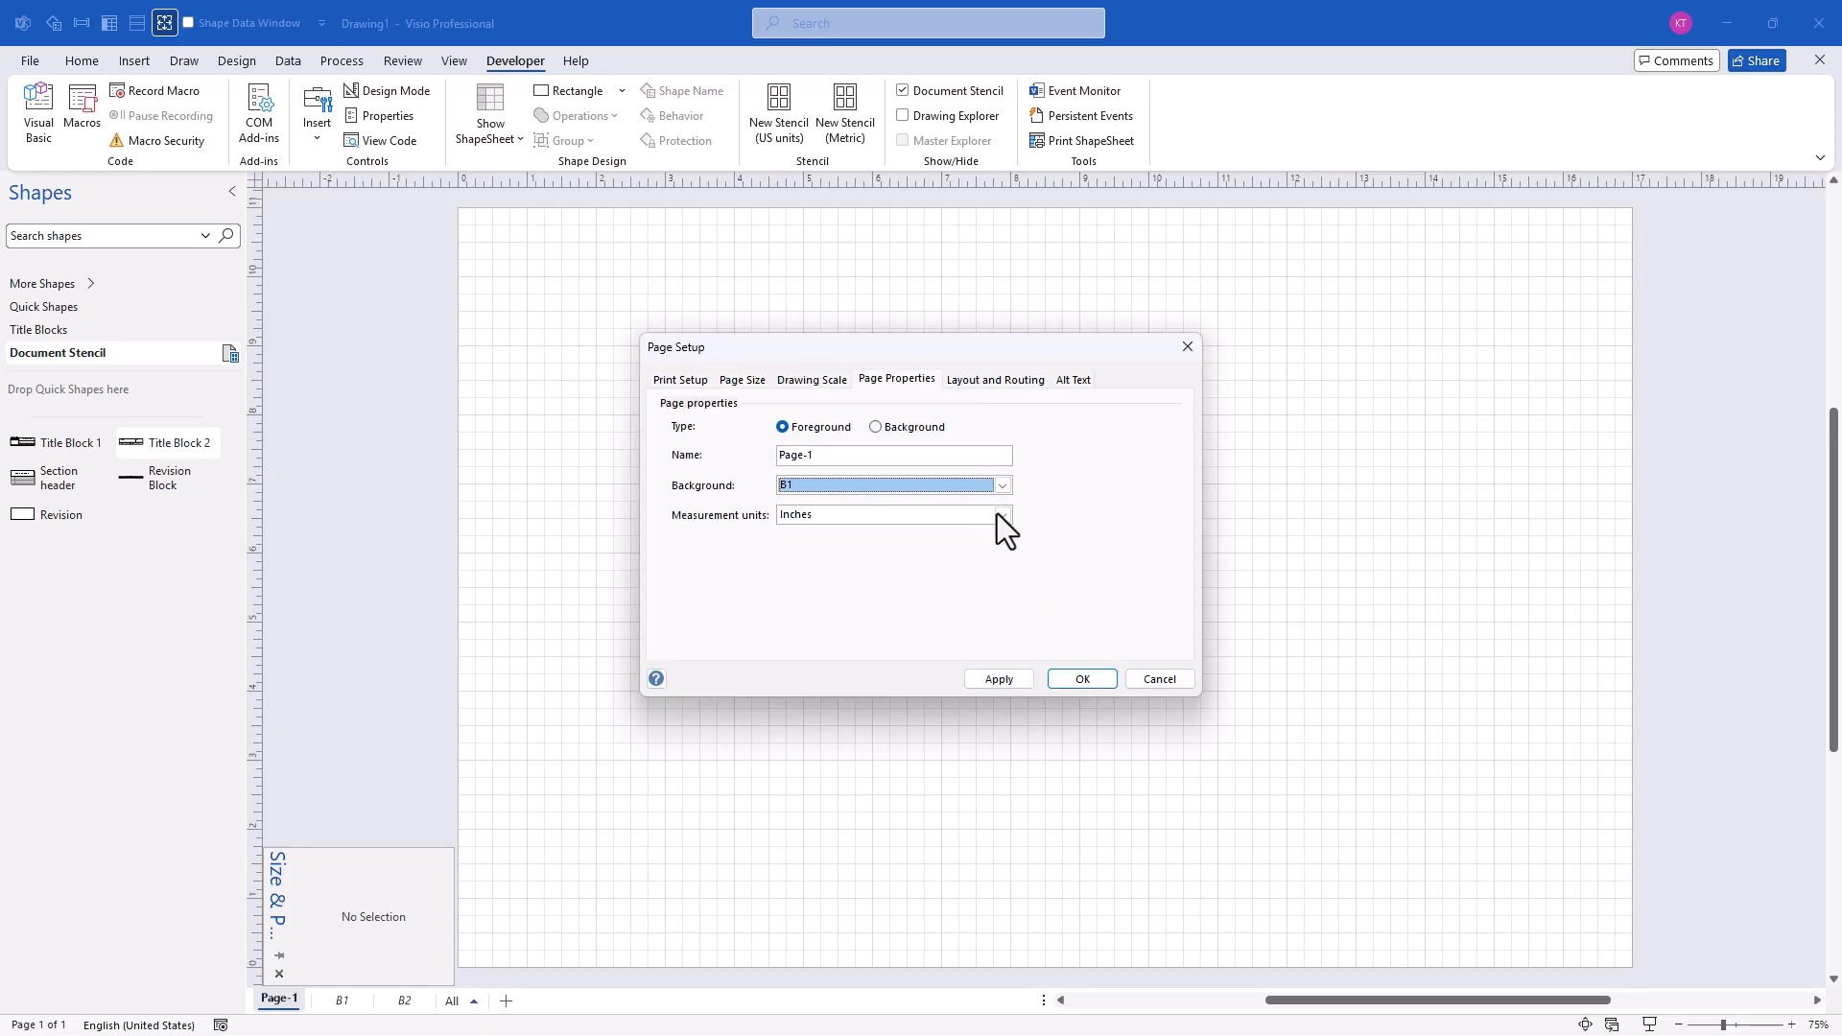
pyautogui.click(1097, 680)
# Insert a second foreground page that uses B2 as its background.
pyautogui.rightClick(290, 1004)
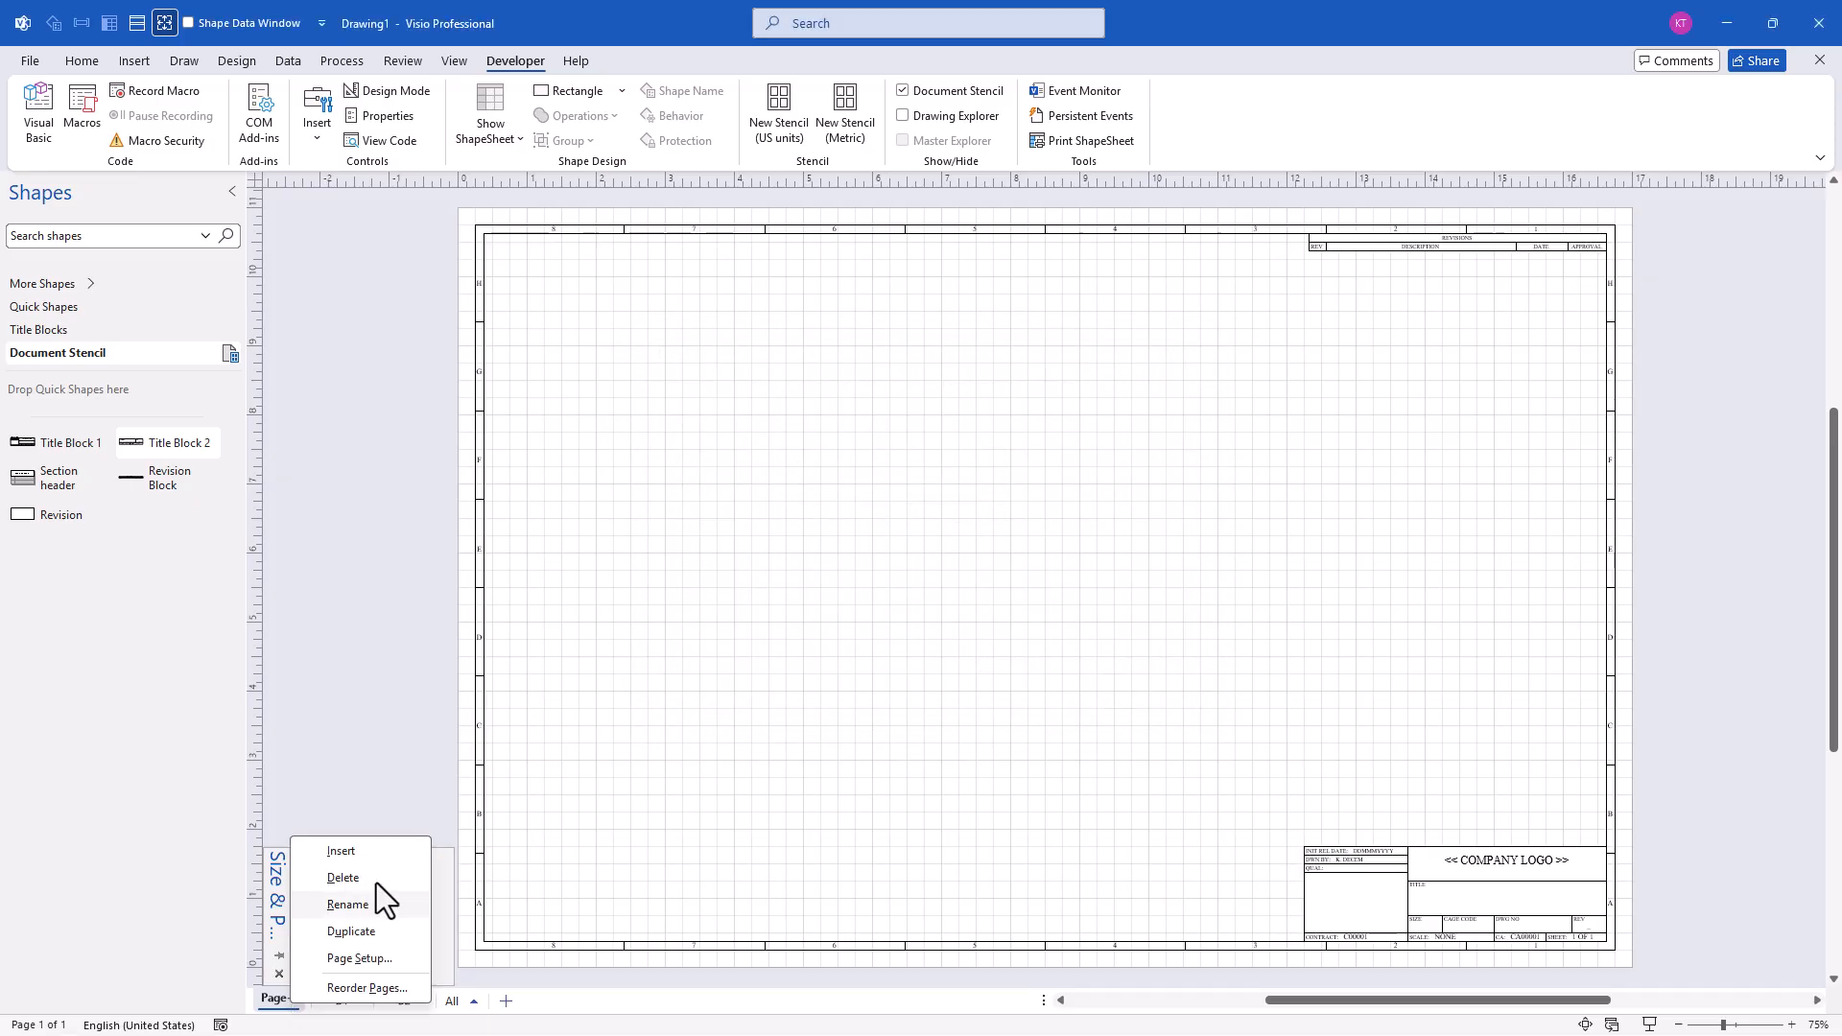
pyautogui.click(336, 851)
pyautogui.click(1001, 485)
pyautogui.click(988, 516)
pyautogui.click(1082, 679)
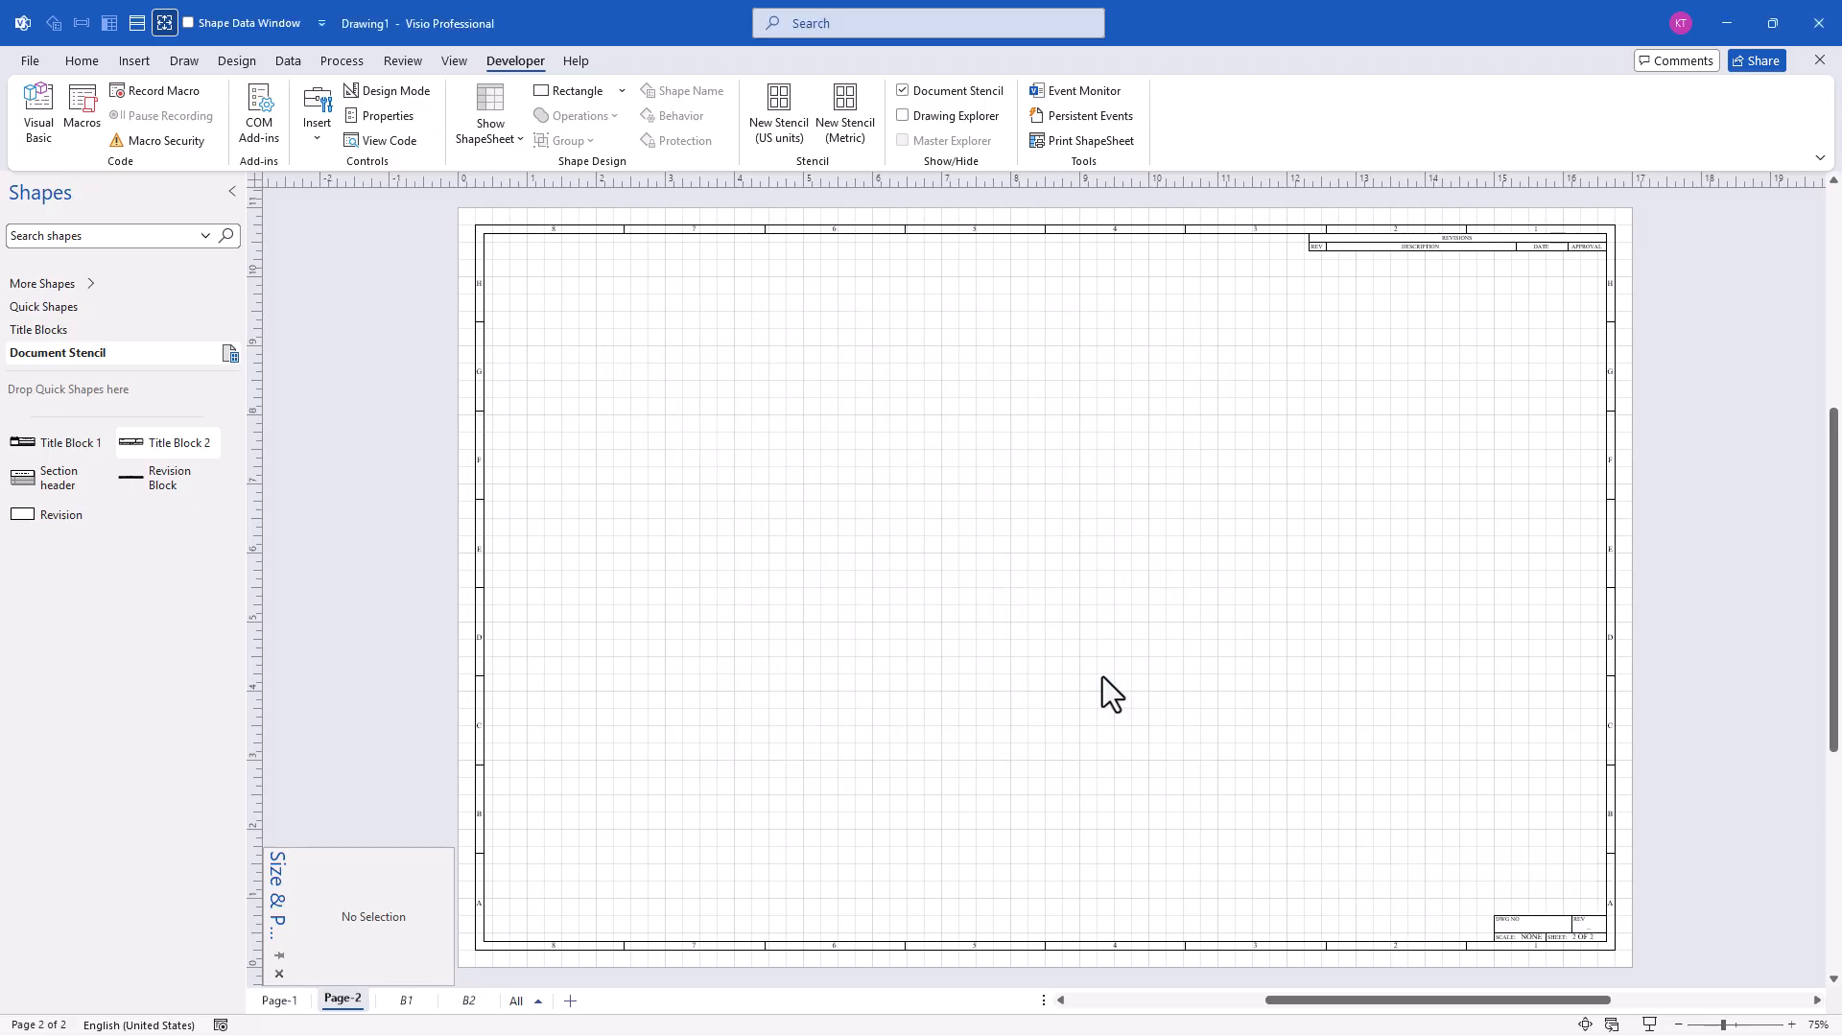
# Return to Page-1, delete the Section header master from the Document Stencil and close the Title Blocks stencil.
pyautogui.click(273, 1003)
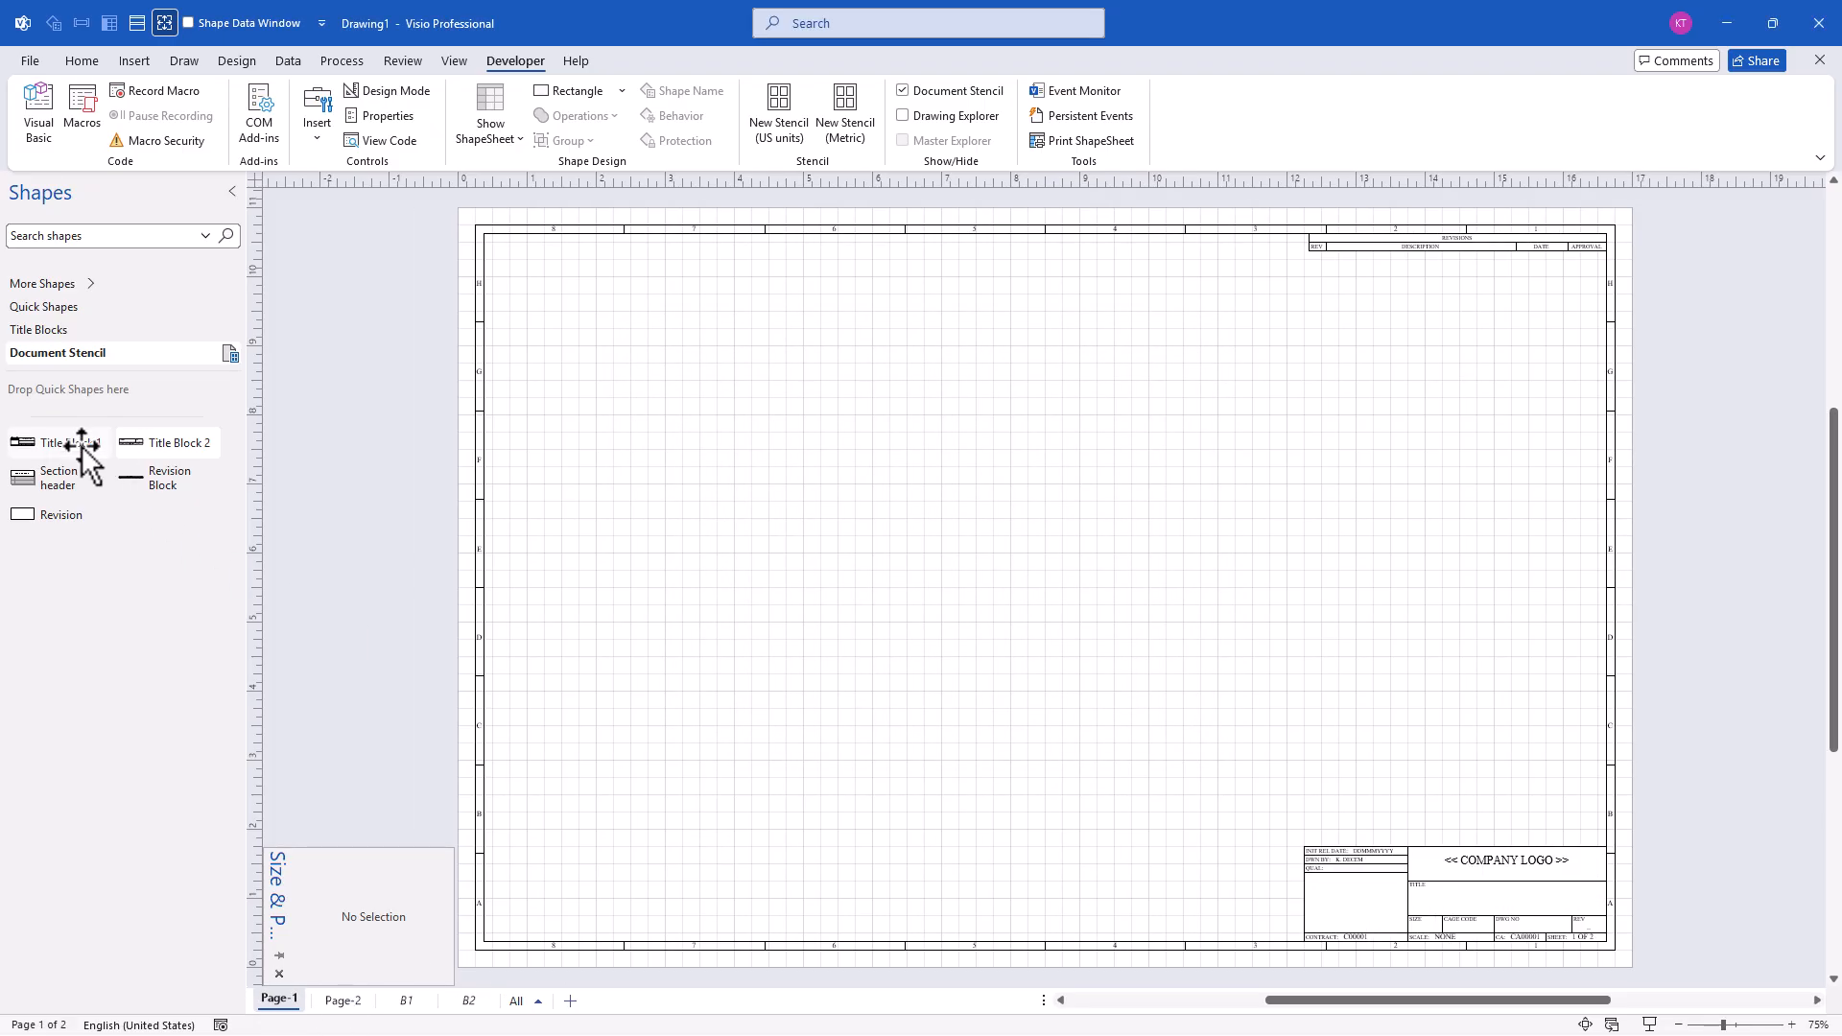
pyautogui.click(48, 483)
pyautogui.press('Delete')
pyautogui.rightClick(54, 416)
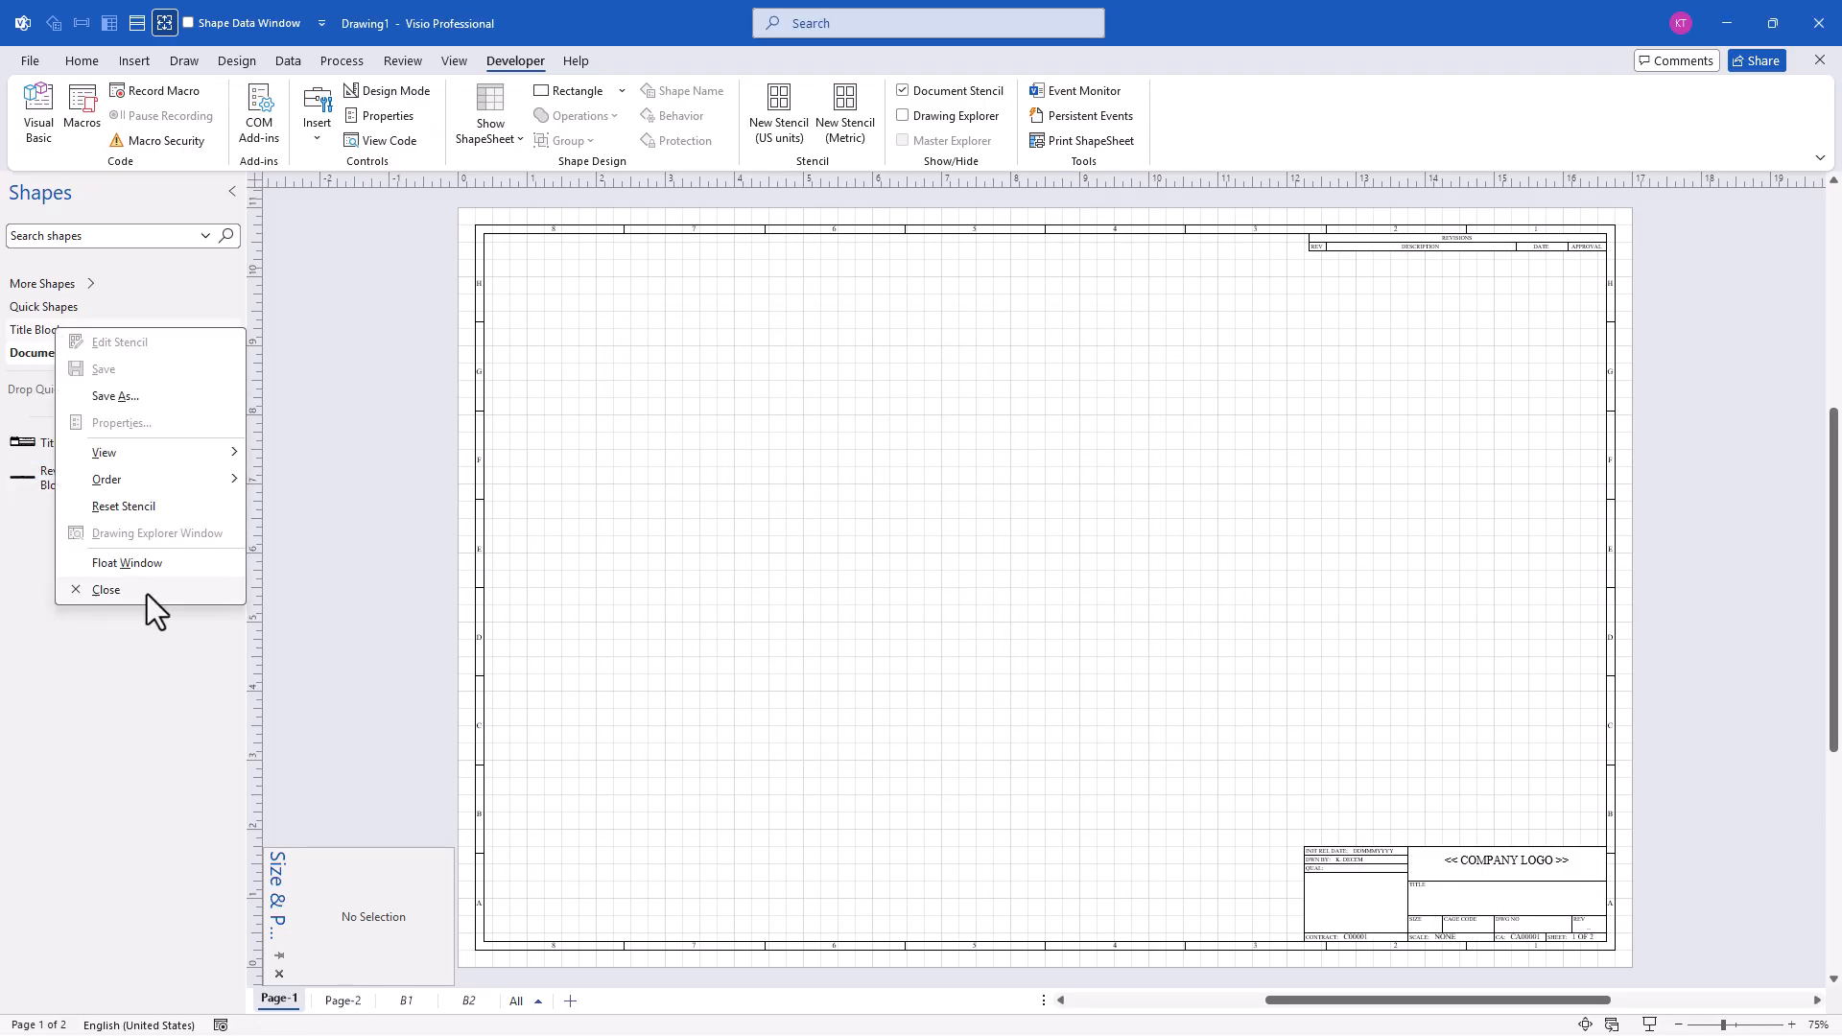
pyautogui.click(147, 595)
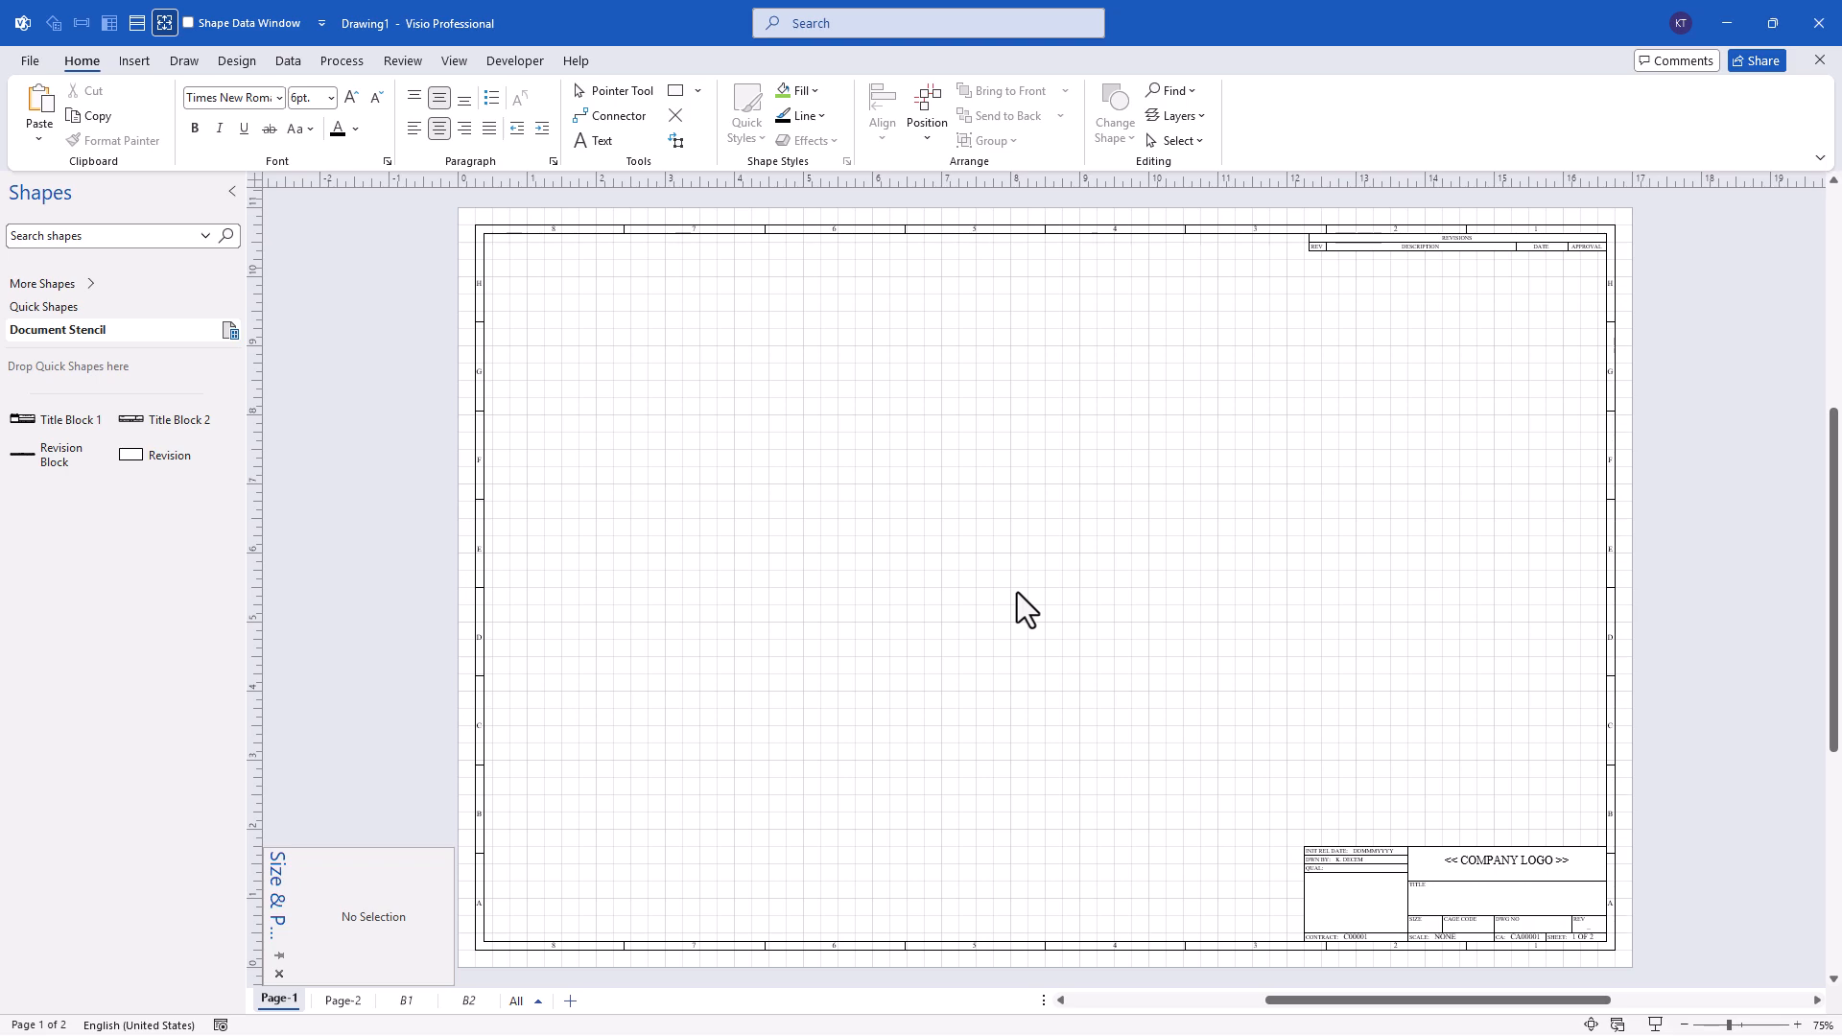
# Open the document's ShapeSheet and add a user-defined cell row named Rev.
pyautogui.click(516, 61)
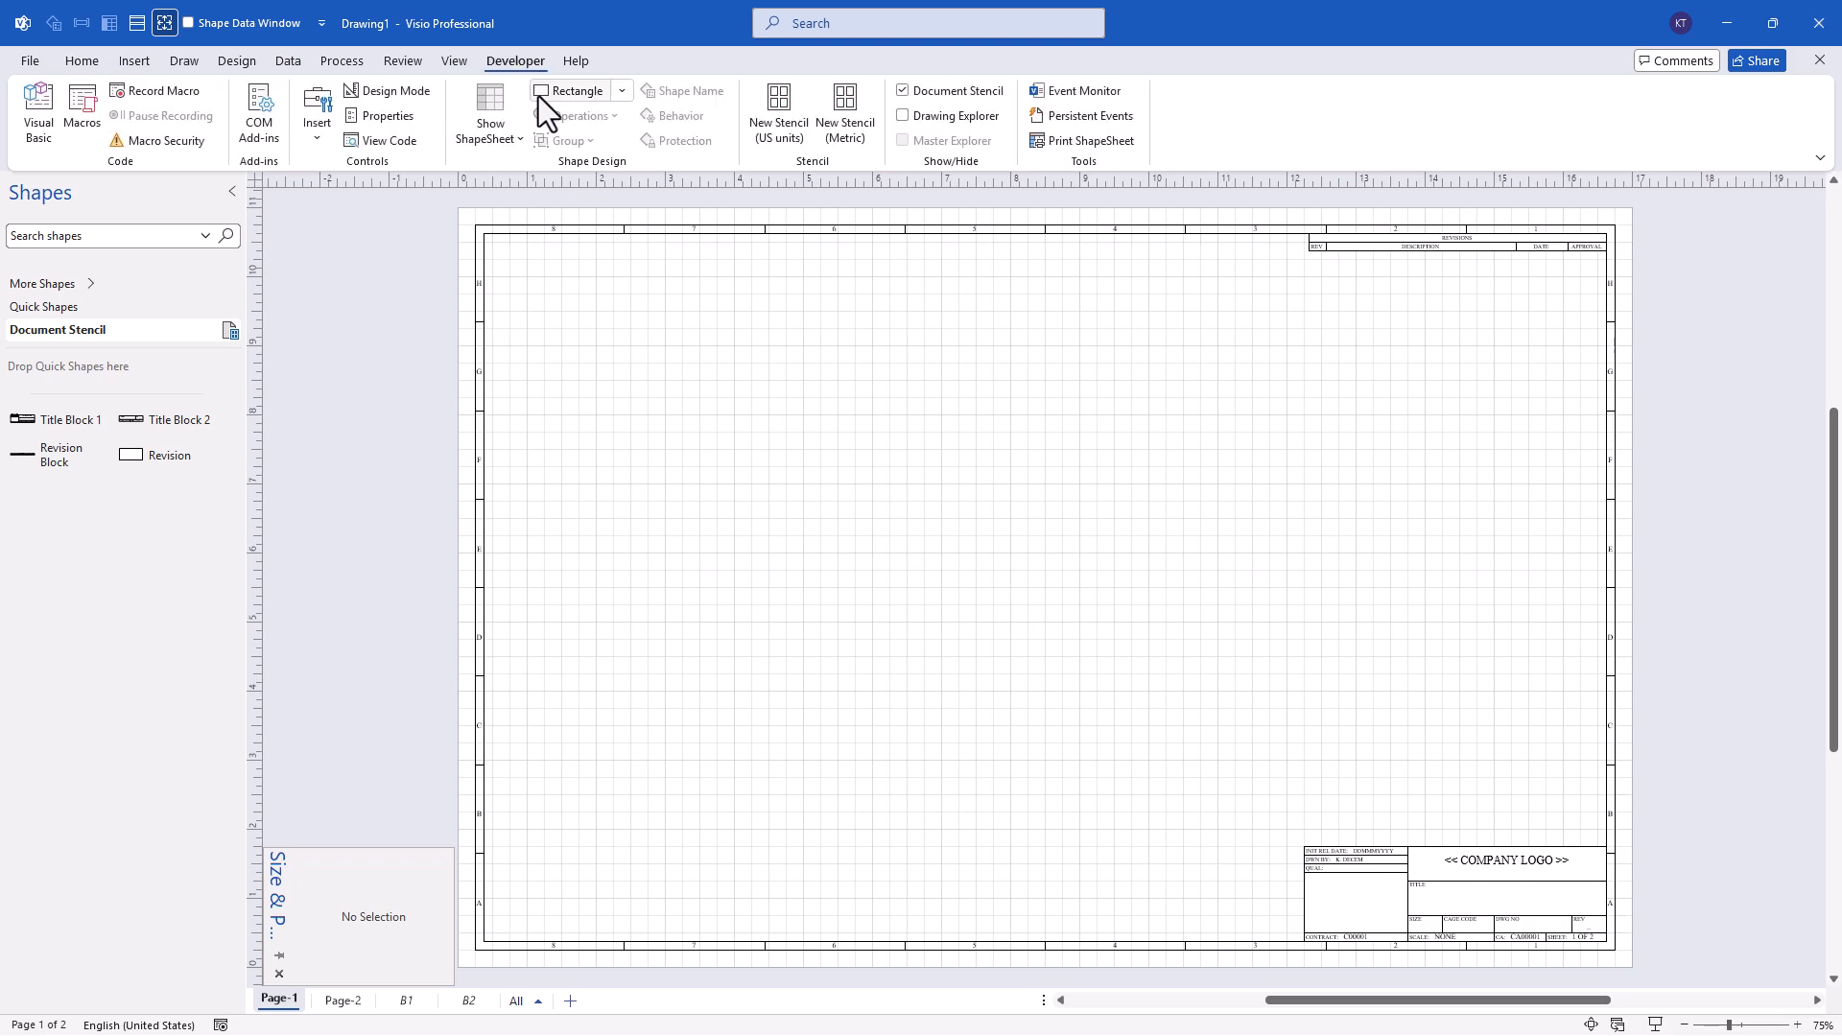
pyautogui.click(514, 140)
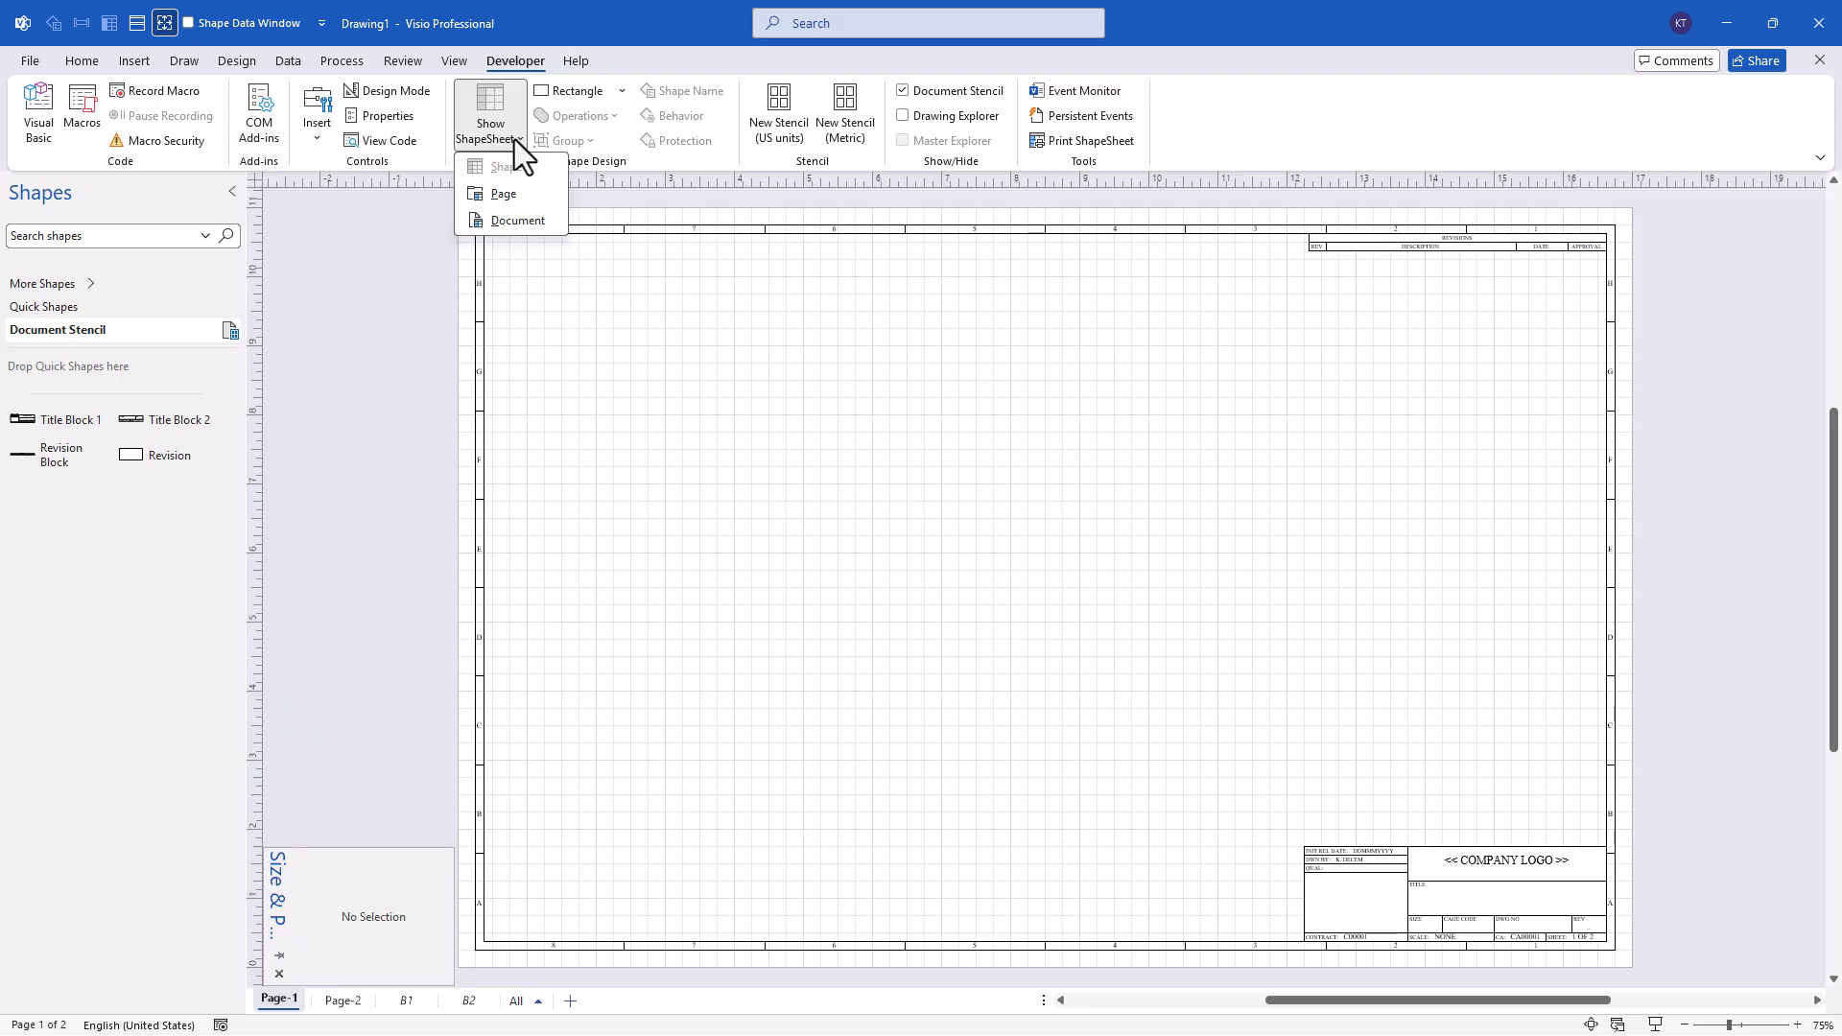
pyautogui.click(551, 221)
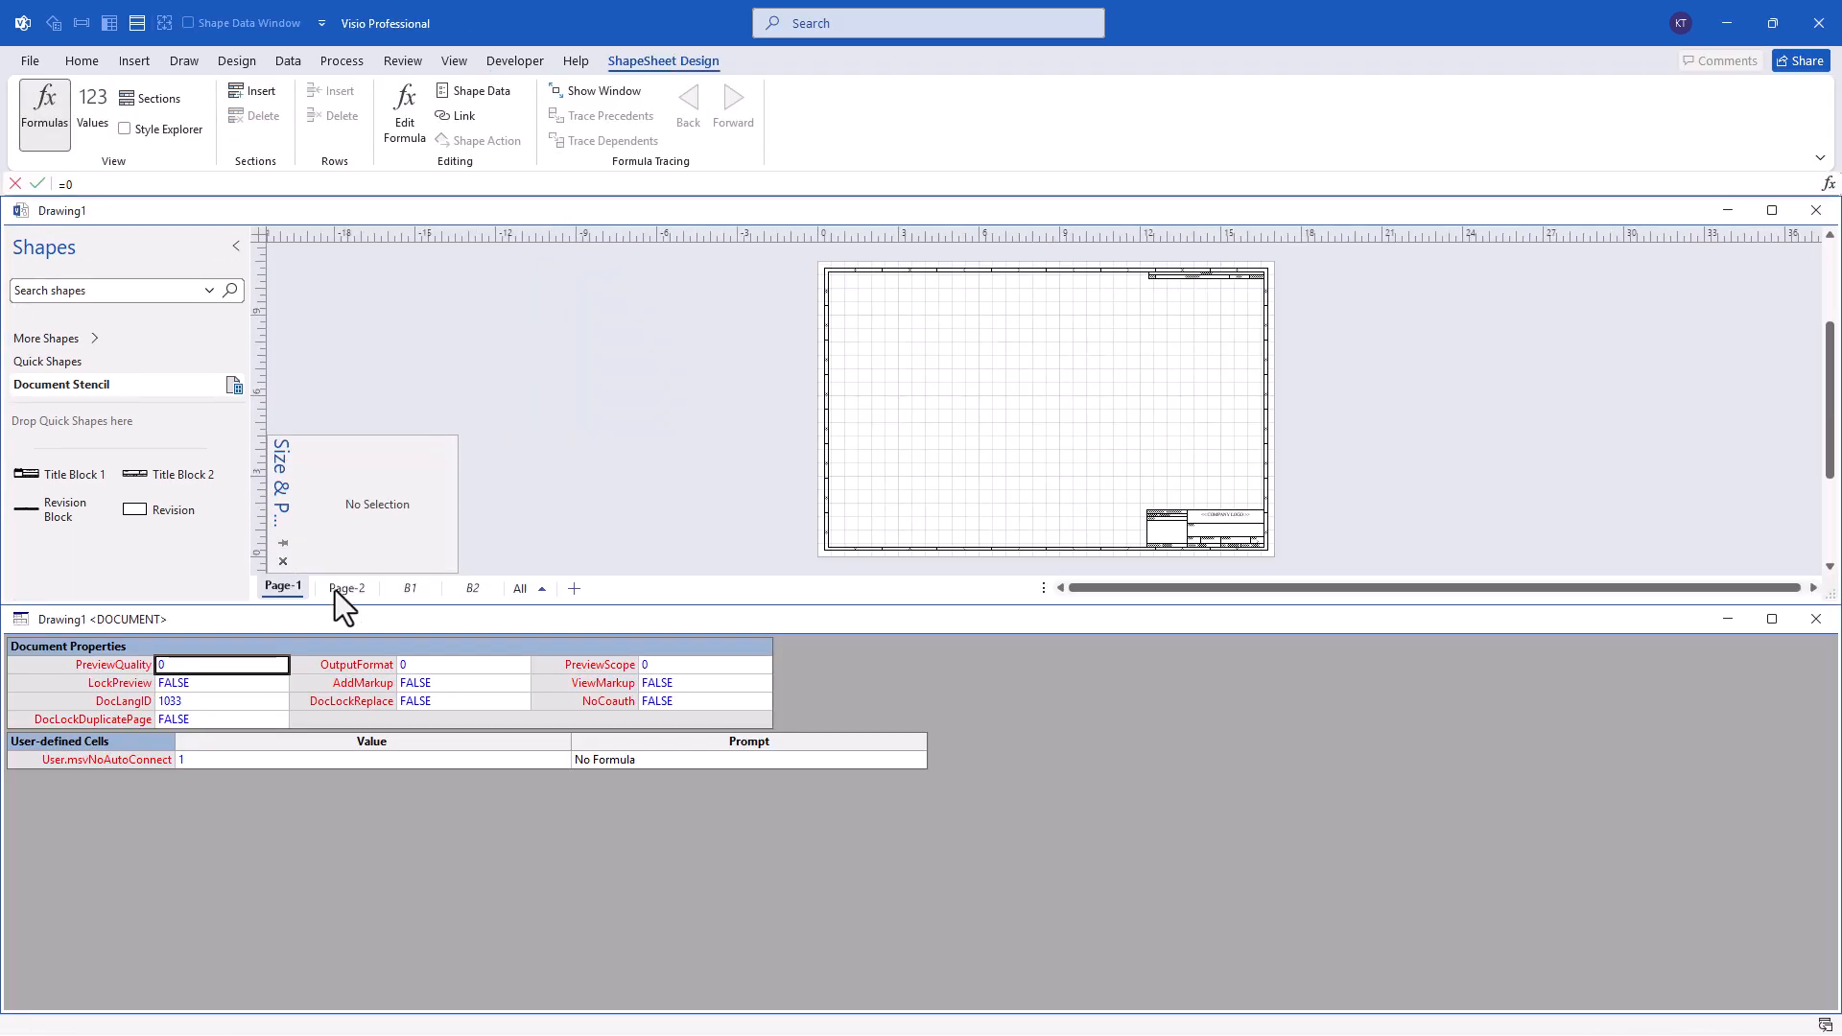
pyautogui.rightClick(117, 764)
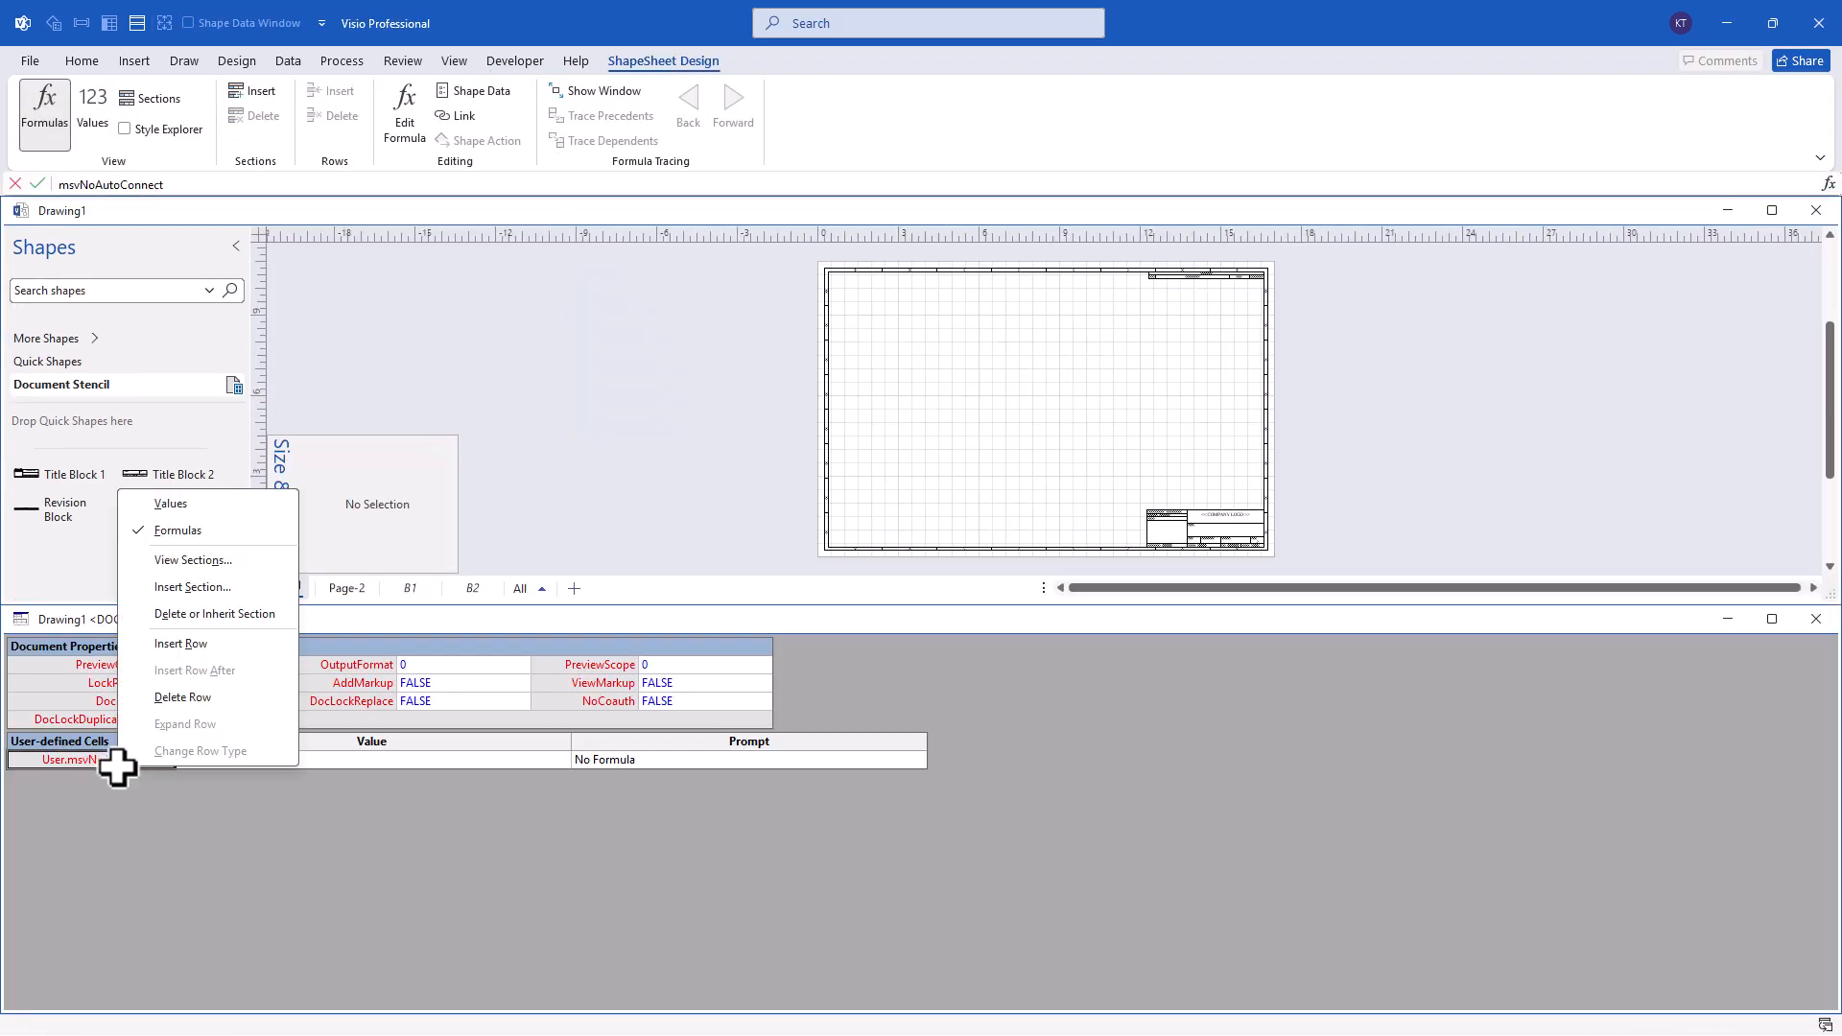
pyautogui.click(252, 644)
pyautogui.click(134, 777)
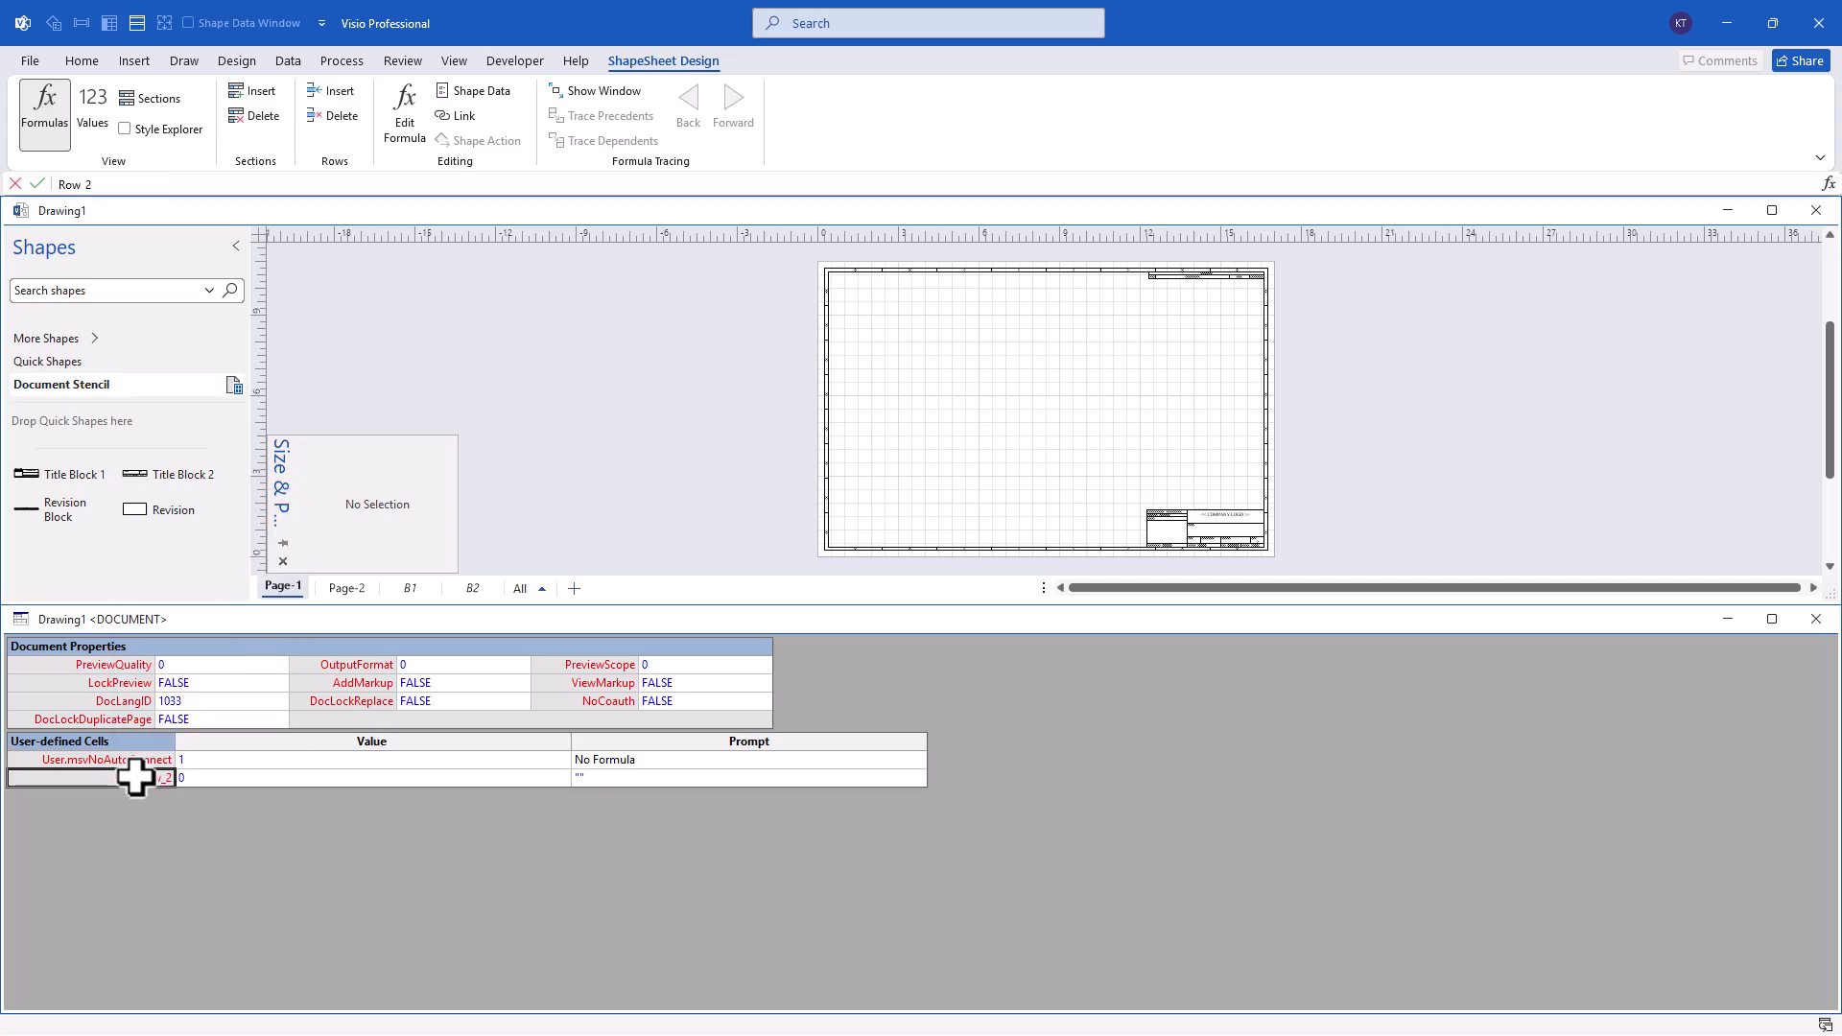
pyautogui.write('Rev')
pyautogui.press('Return')
# Set the User.Rev cell's value to "-" and close the document ShapeSheet.
pyautogui.click(243, 779)
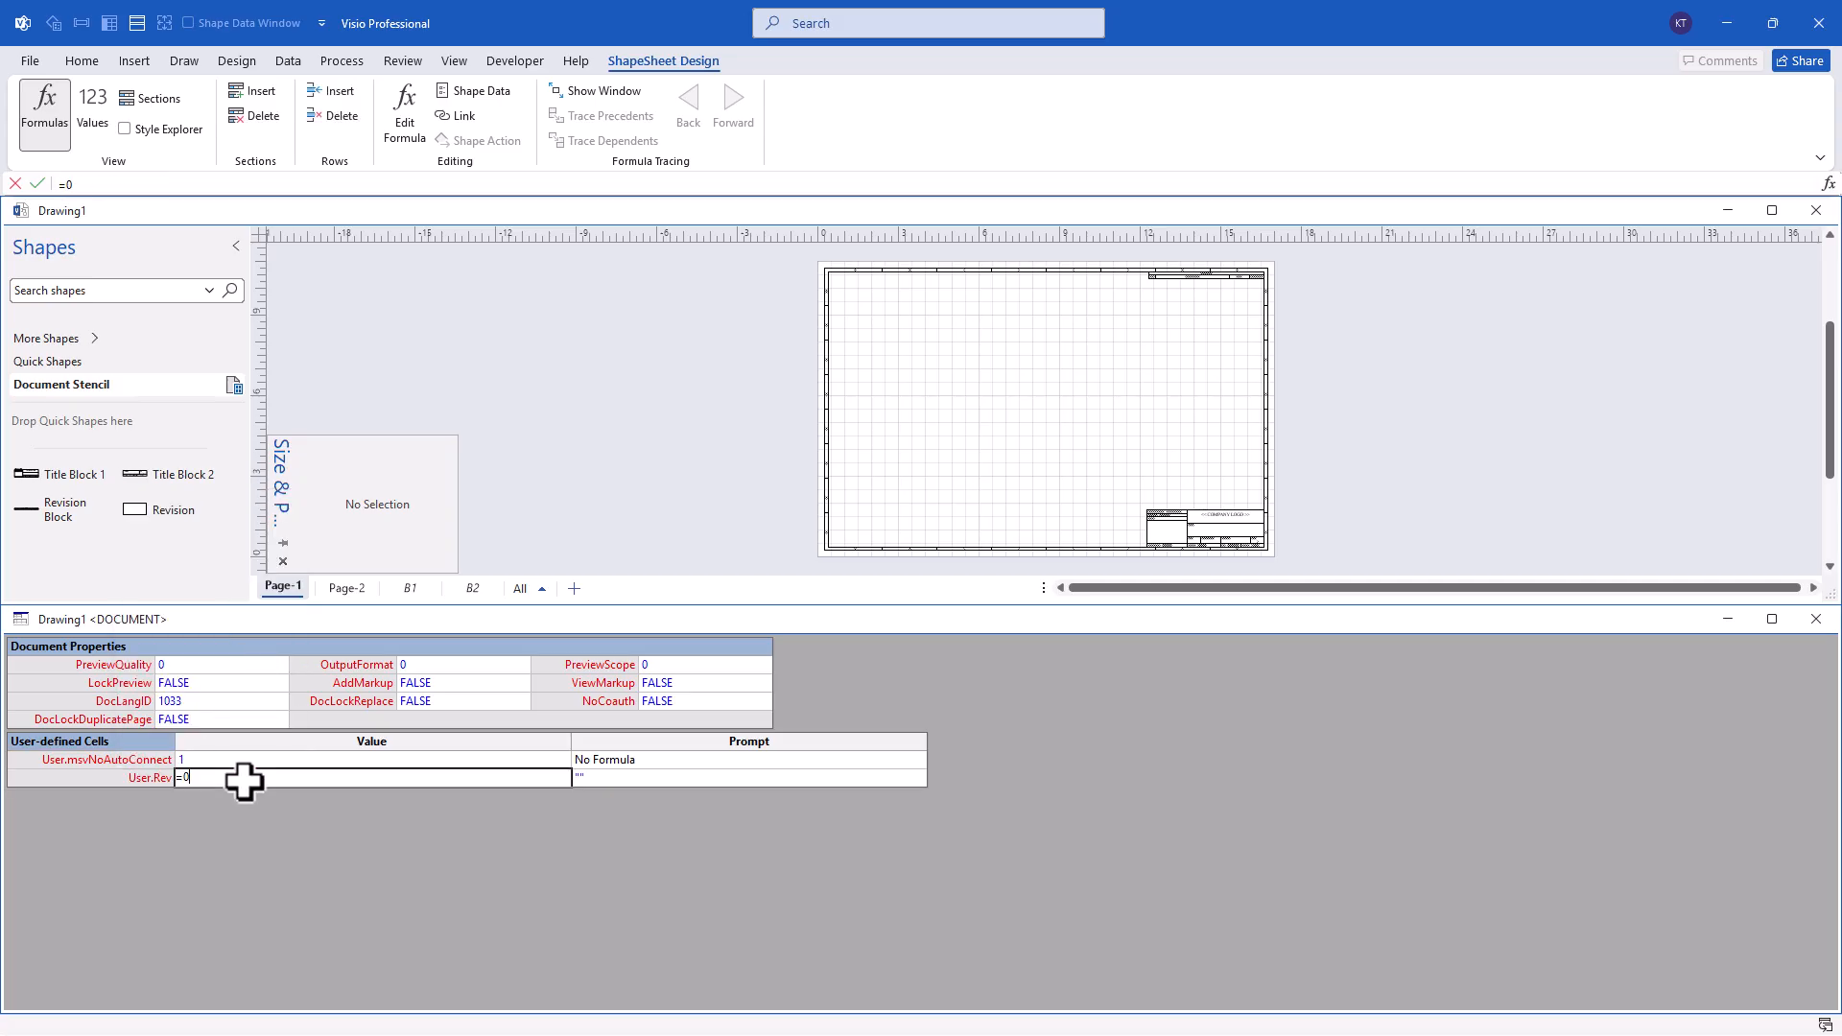
pyautogui.press('BackSpace')
pyautogui.write('"-"')
pyautogui.press('Return')
pyautogui.click(1816, 619)
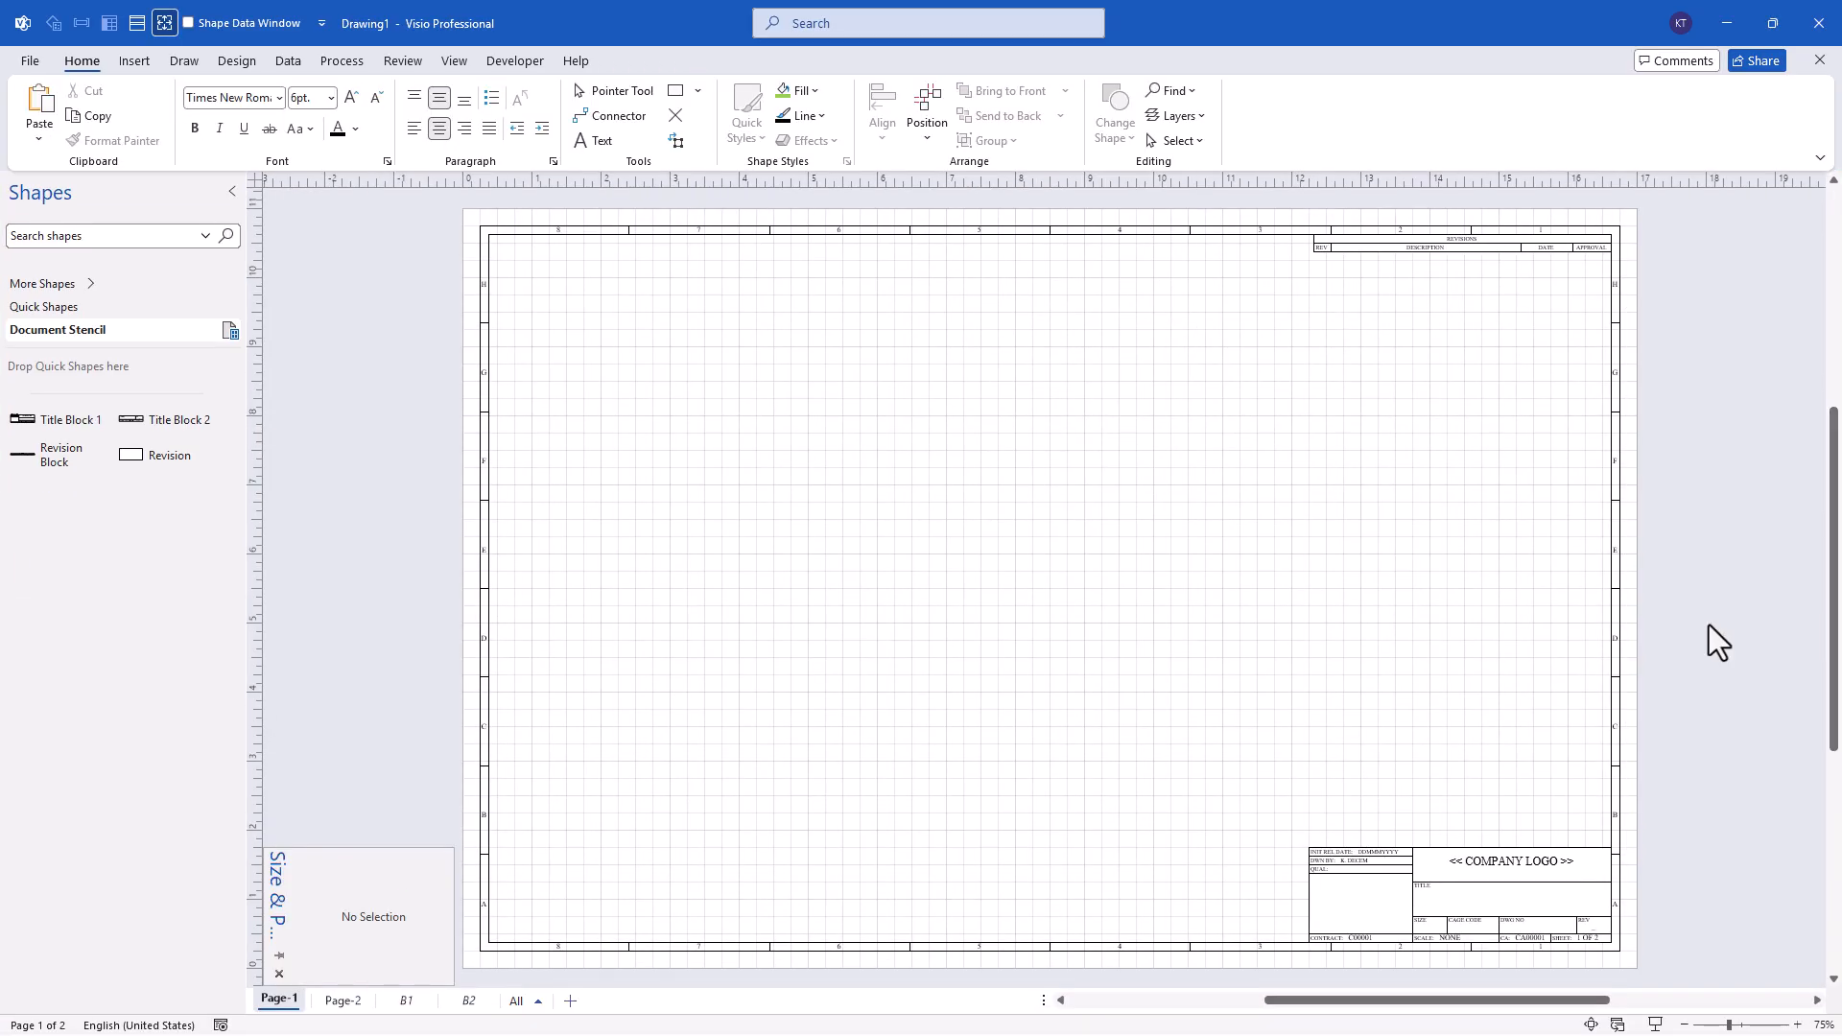
# In the Title Block 1 master, replace the REV value with a custom formula field =TheDoc!User.Rev and update all its instances.
pyautogui.doubleClick(23, 420)
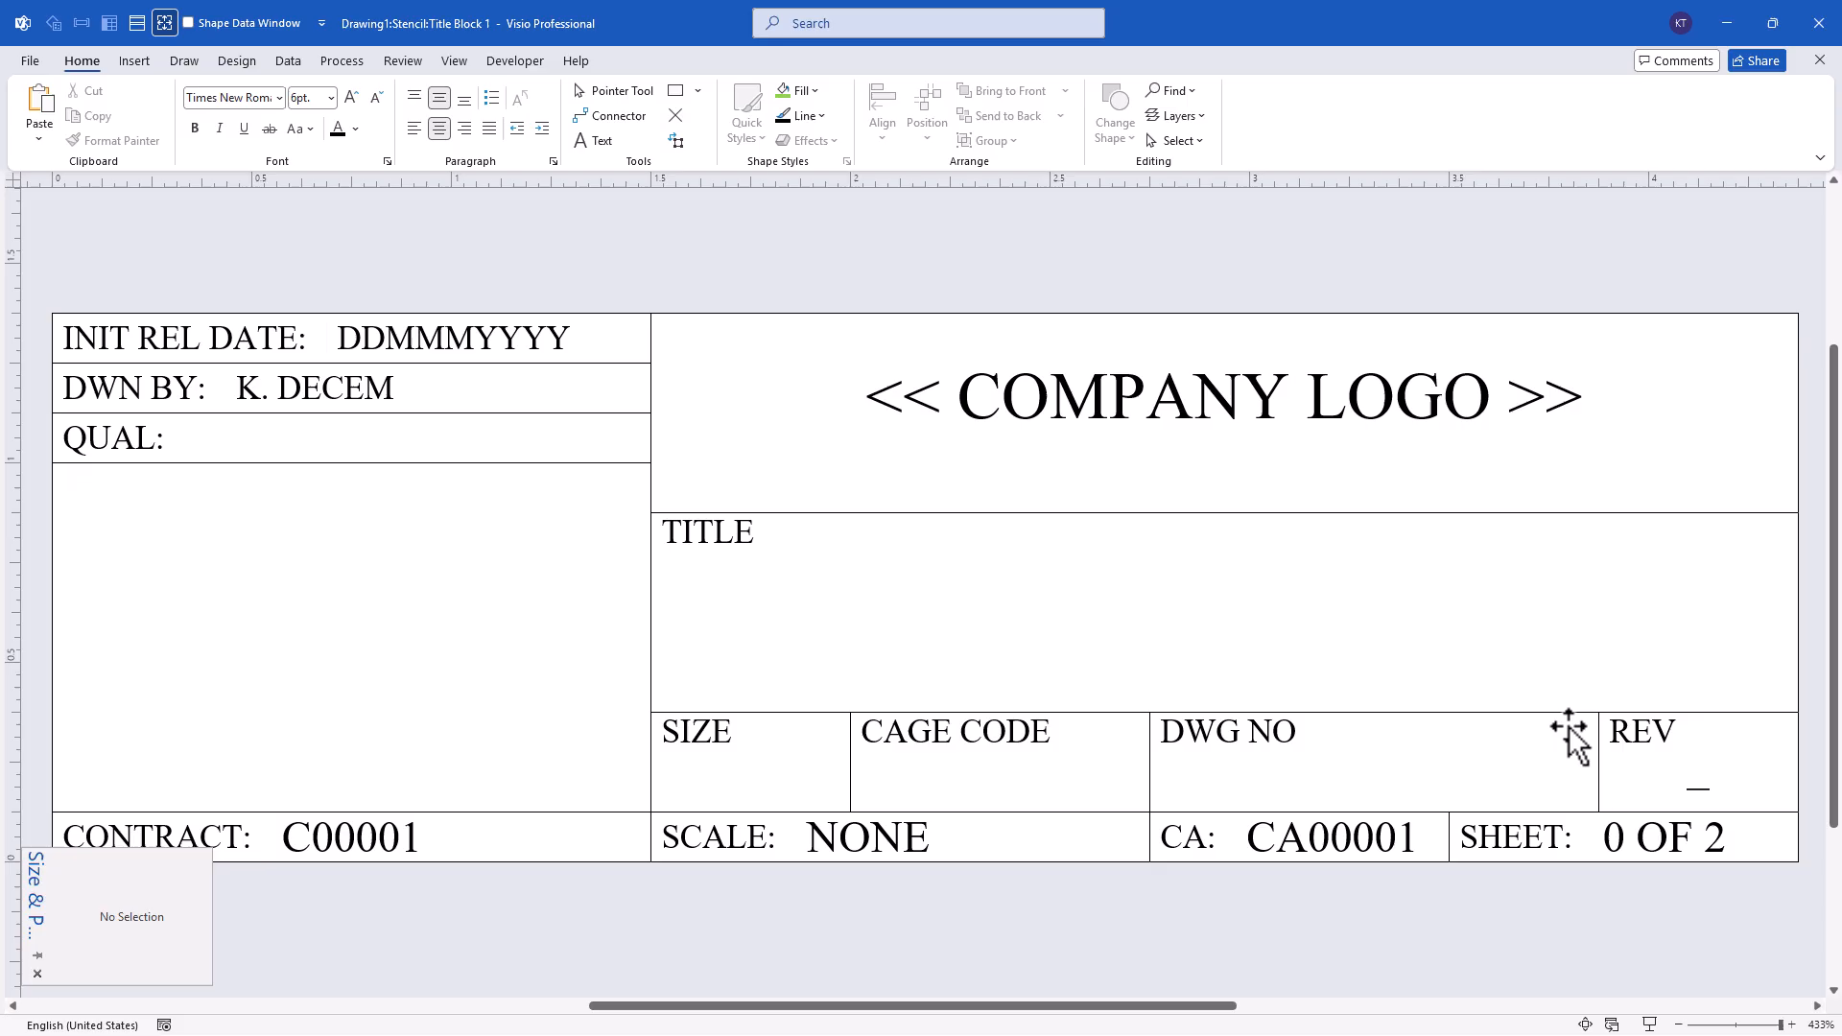
pyautogui.click(1705, 792)
pyautogui.click(134, 61)
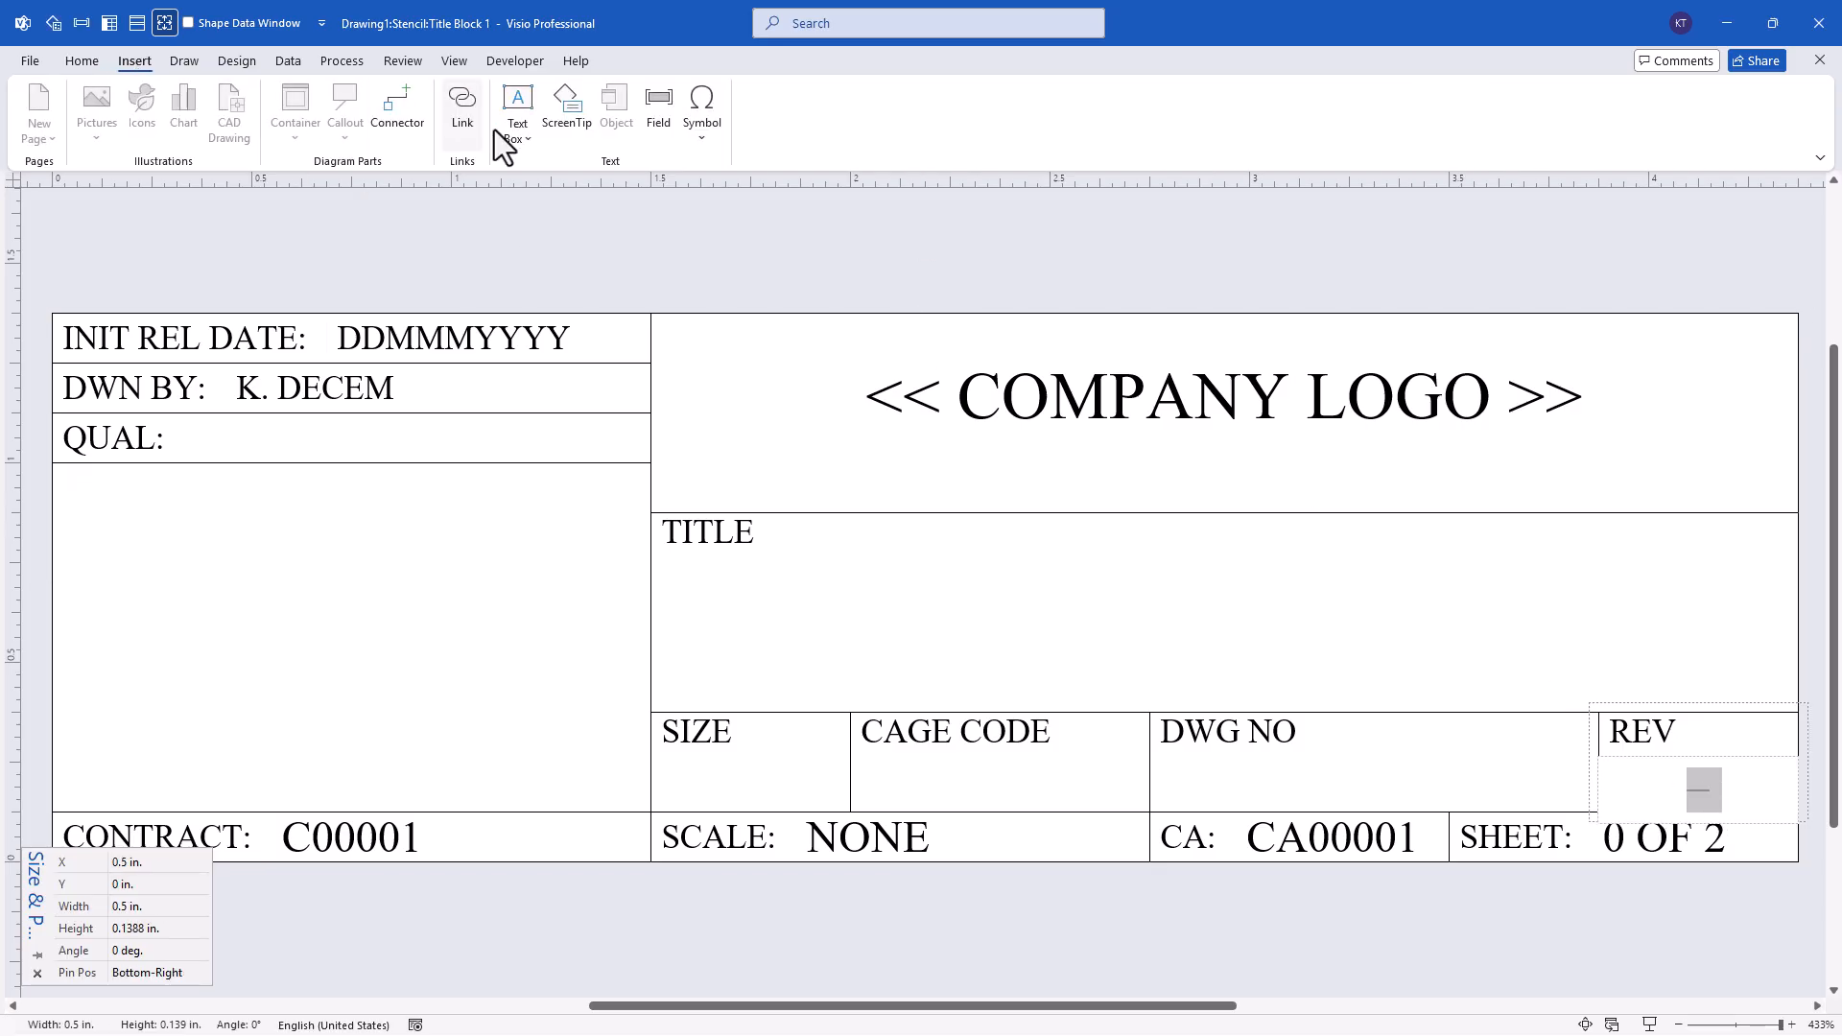
pyautogui.click(659, 128)
pyautogui.click(677, 525)
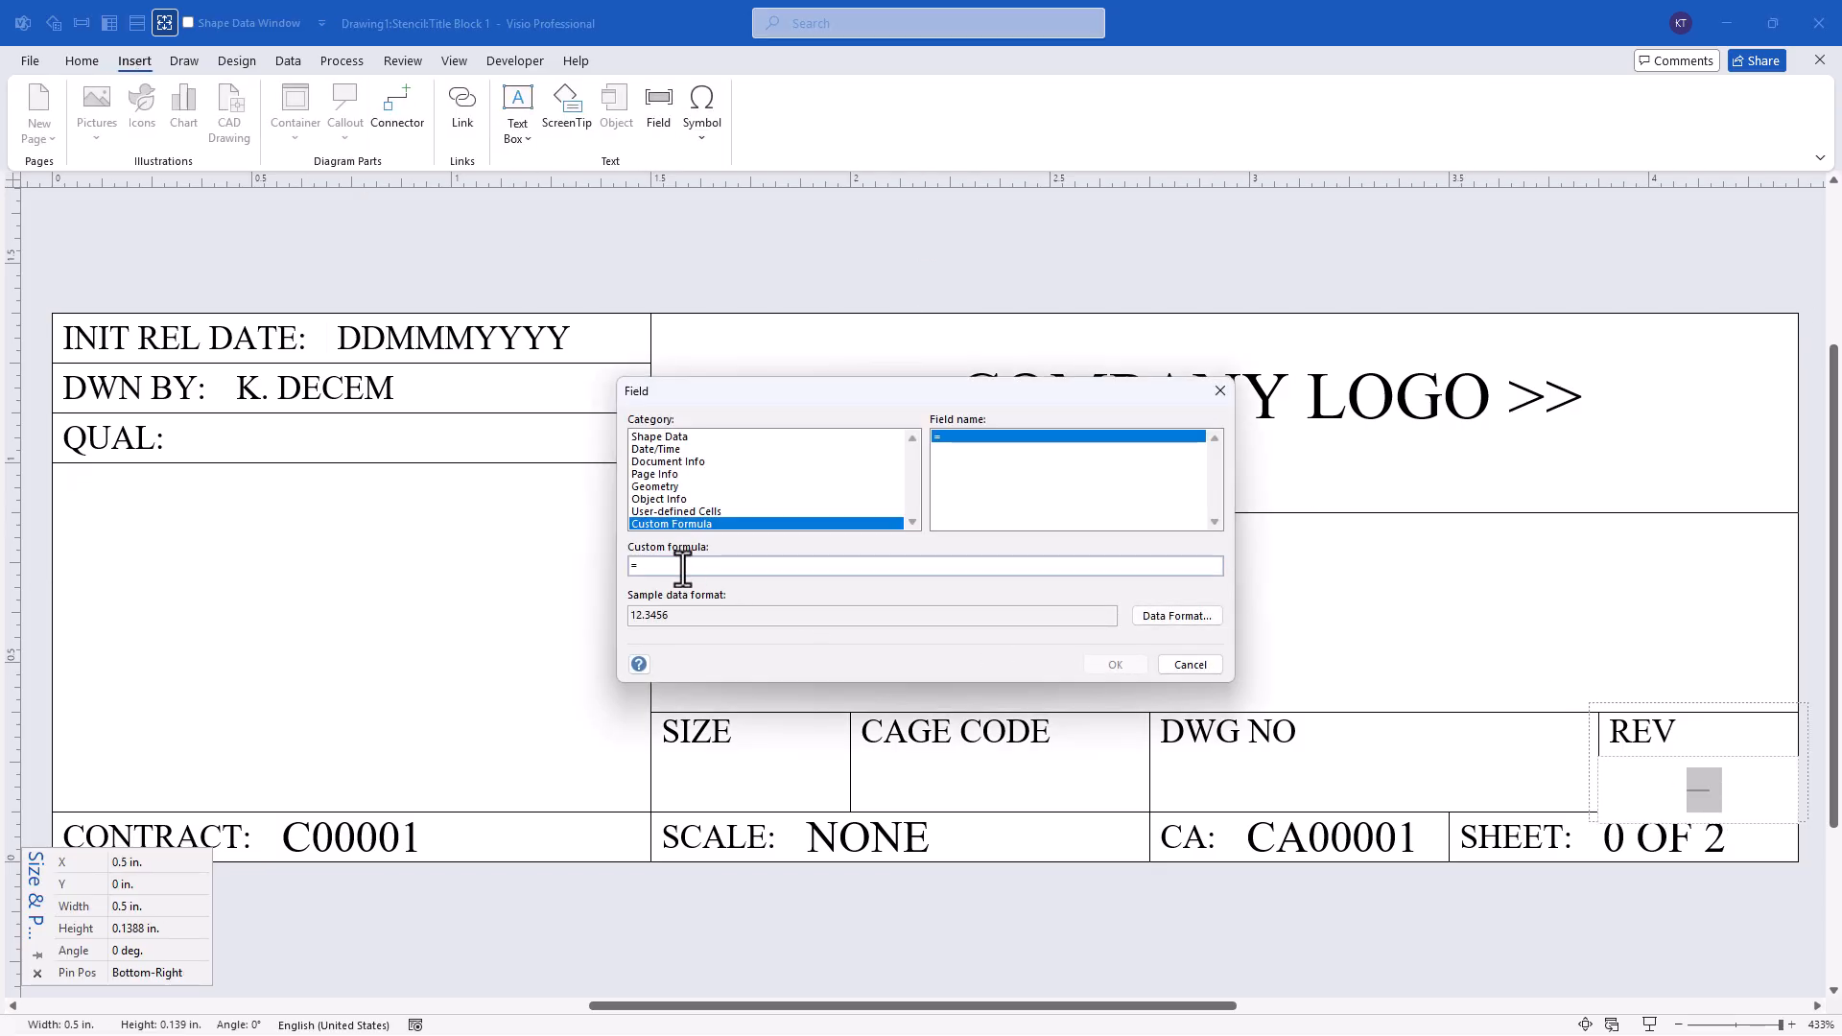
pyautogui.hotkey('ctrl', 'v')
pyautogui.click(1137, 665)
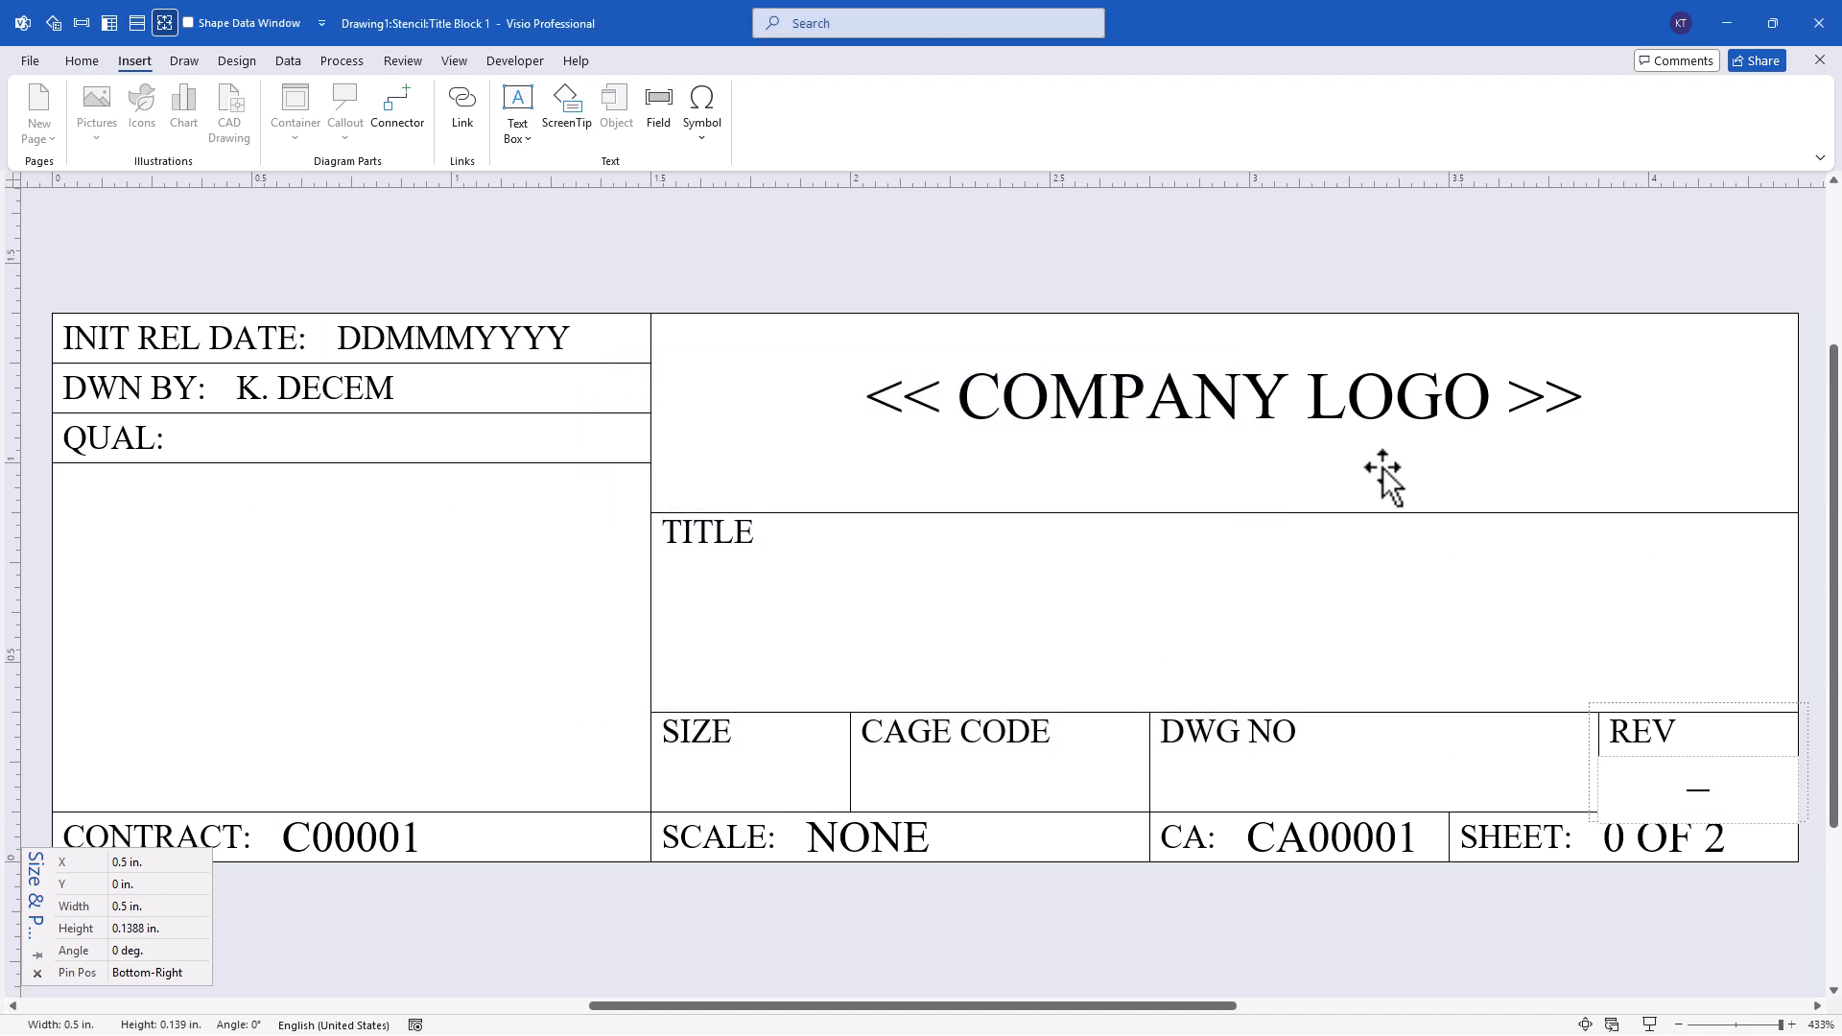
pyautogui.click(1820, 60)
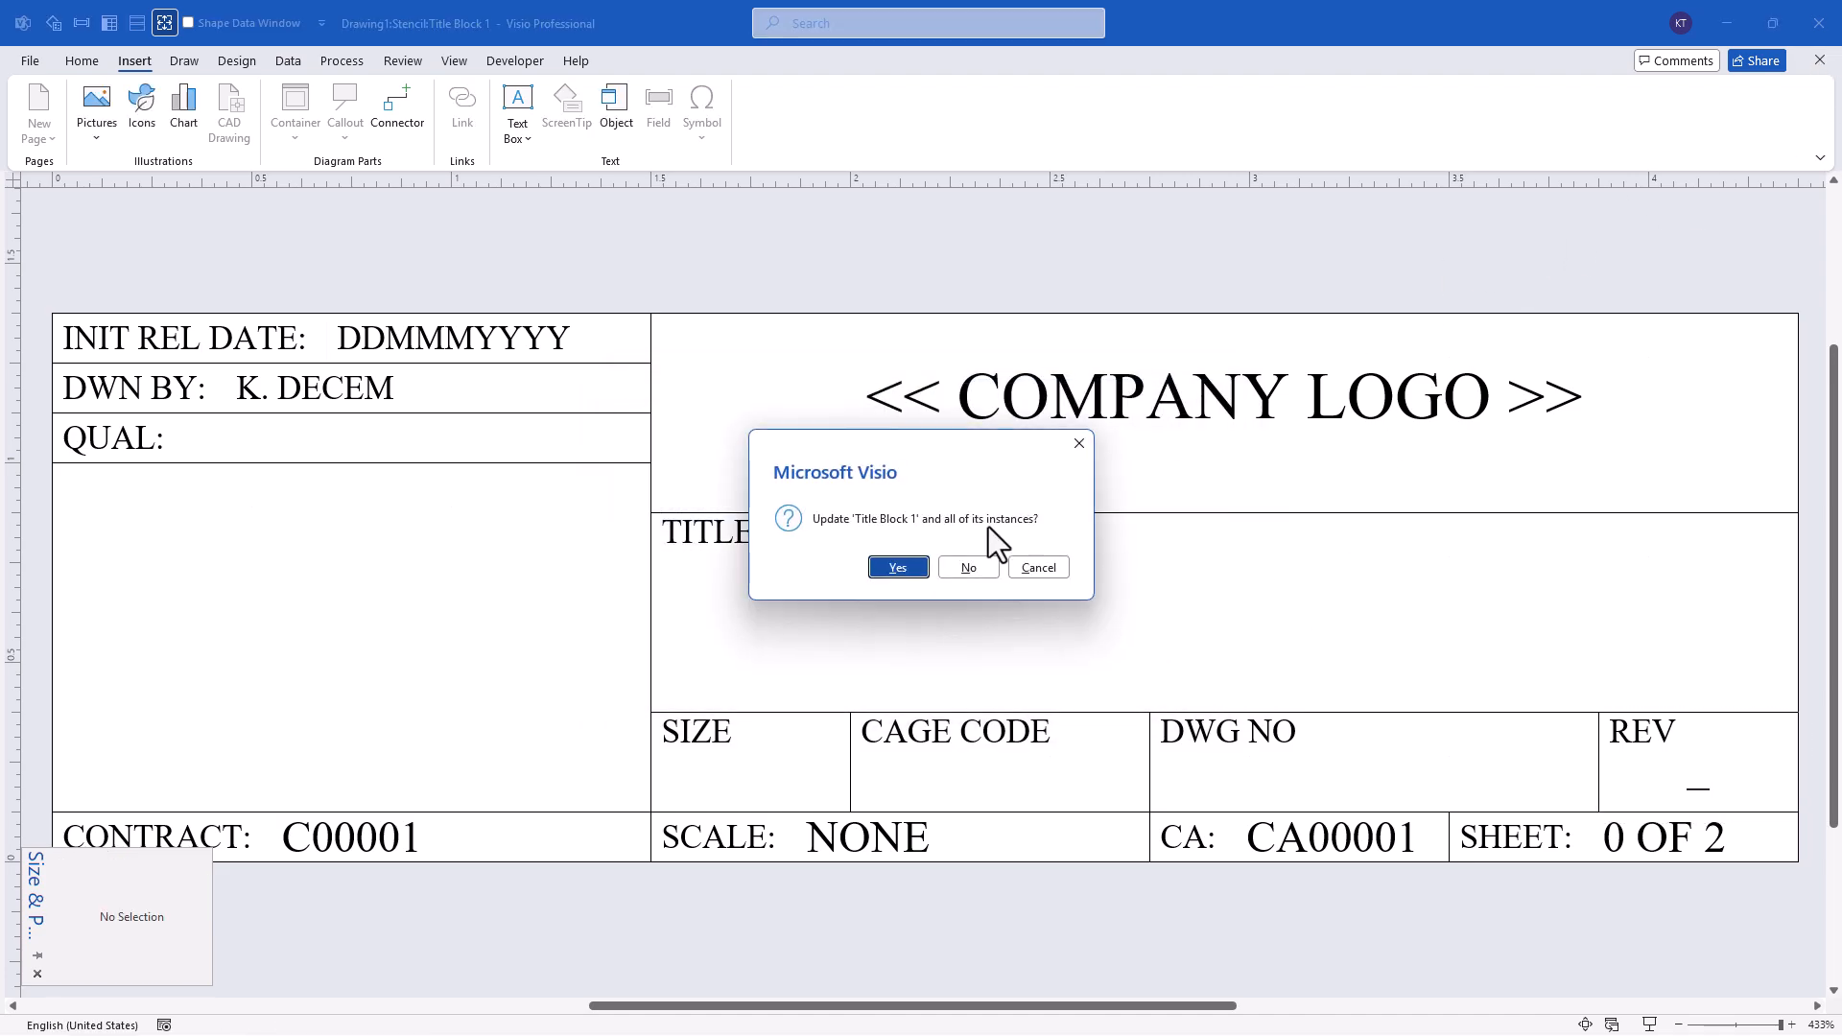
pyautogui.click(912, 568)
# In the Title Block 2 master, replace the REV value with the custom formula field =TheDoc!User.Rev and return to the drawing.
pyautogui.doubleClick(165, 420)
pyautogui.doubleClick(1529, 595)
pyautogui.click(658, 122)
pyautogui.click(677, 524)
pyautogui.click(682, 566)
pyautogui.hotkey('ctrl', 'v')
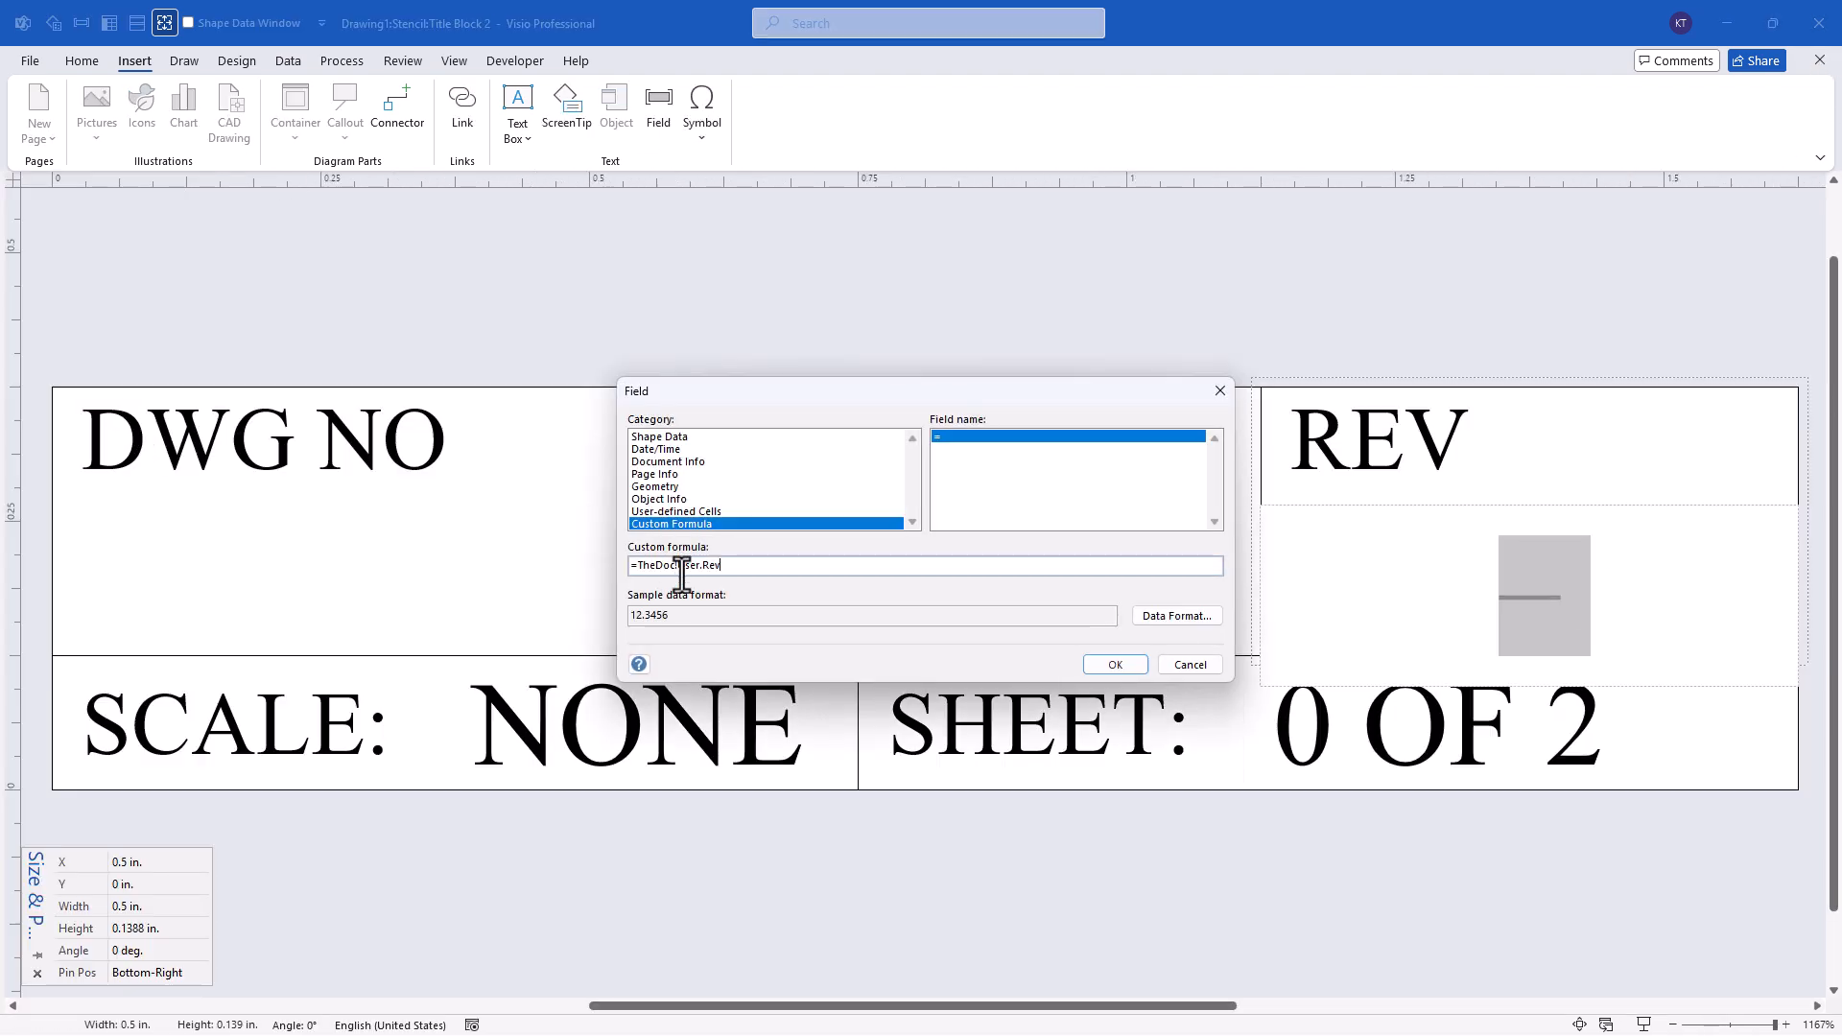
pyautogui.click(1116, 664)
pyautogui.click(1362, 316)
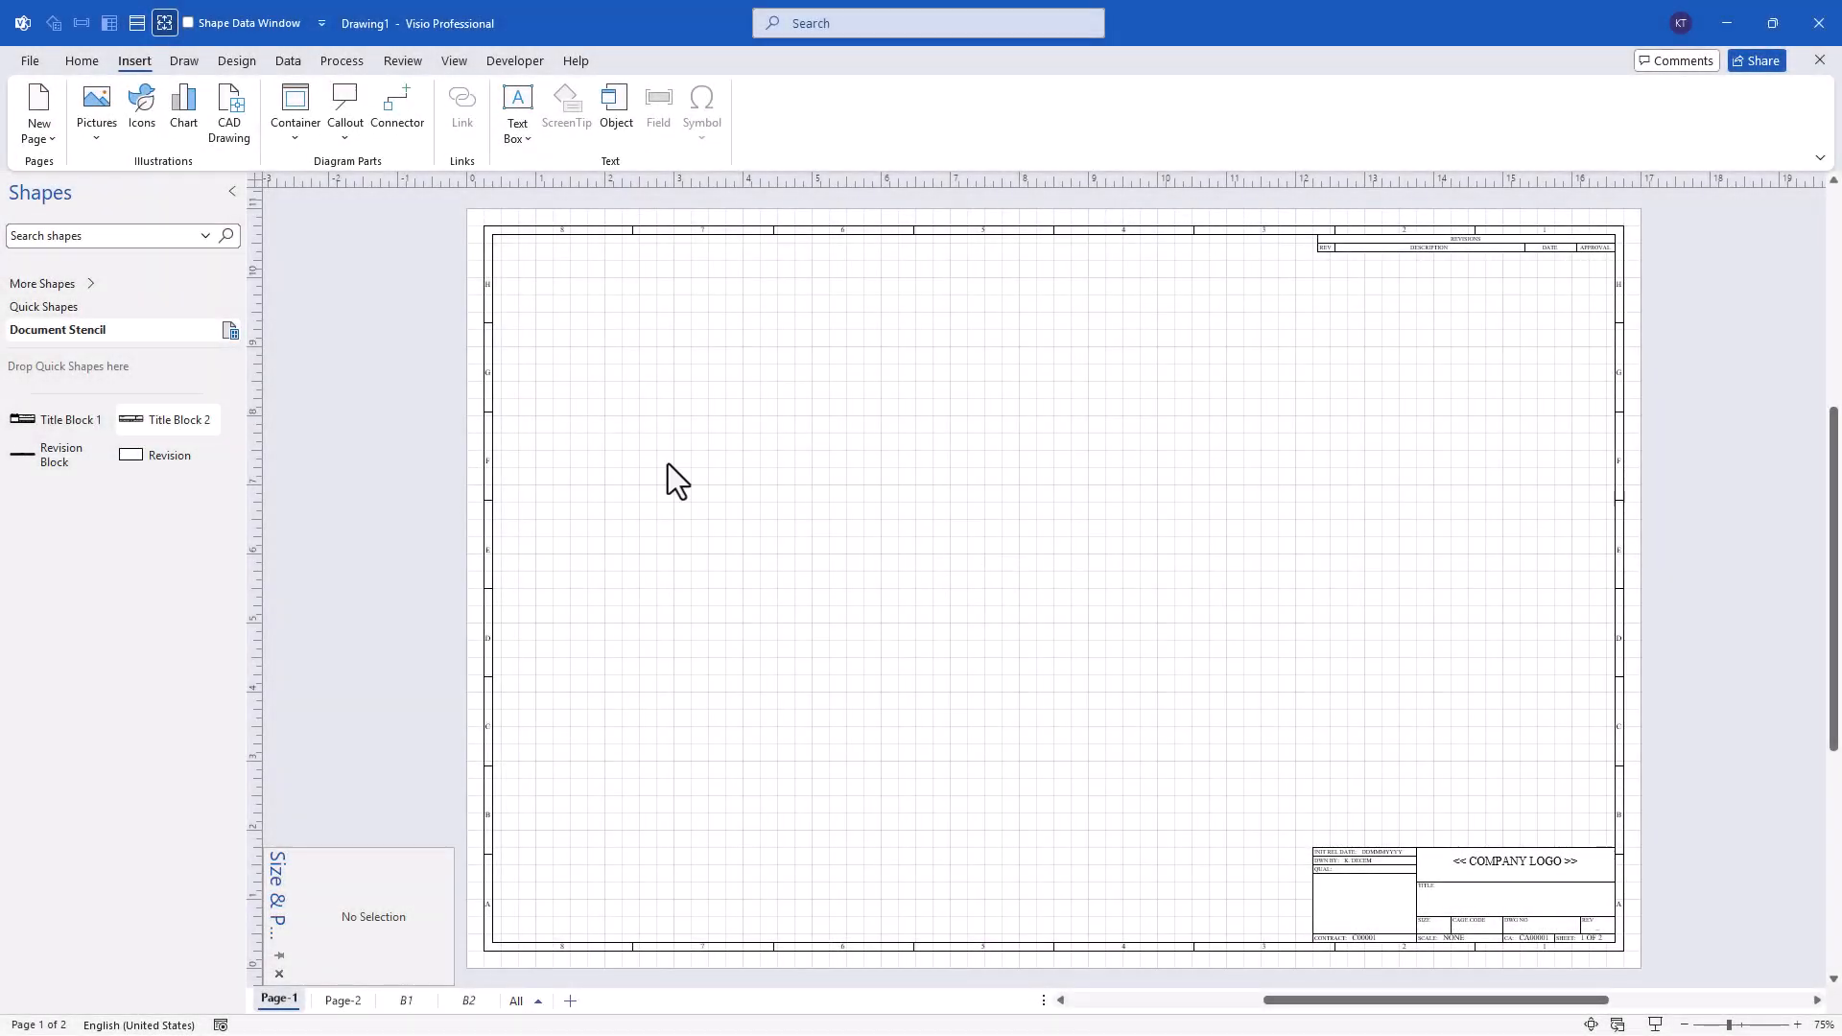
# Start saving a copy of the drawing and browse to the folder %appdata%\Microsoft\Templates.
pyautogui.click(33, 66)
pyautogui.click(107, 314)
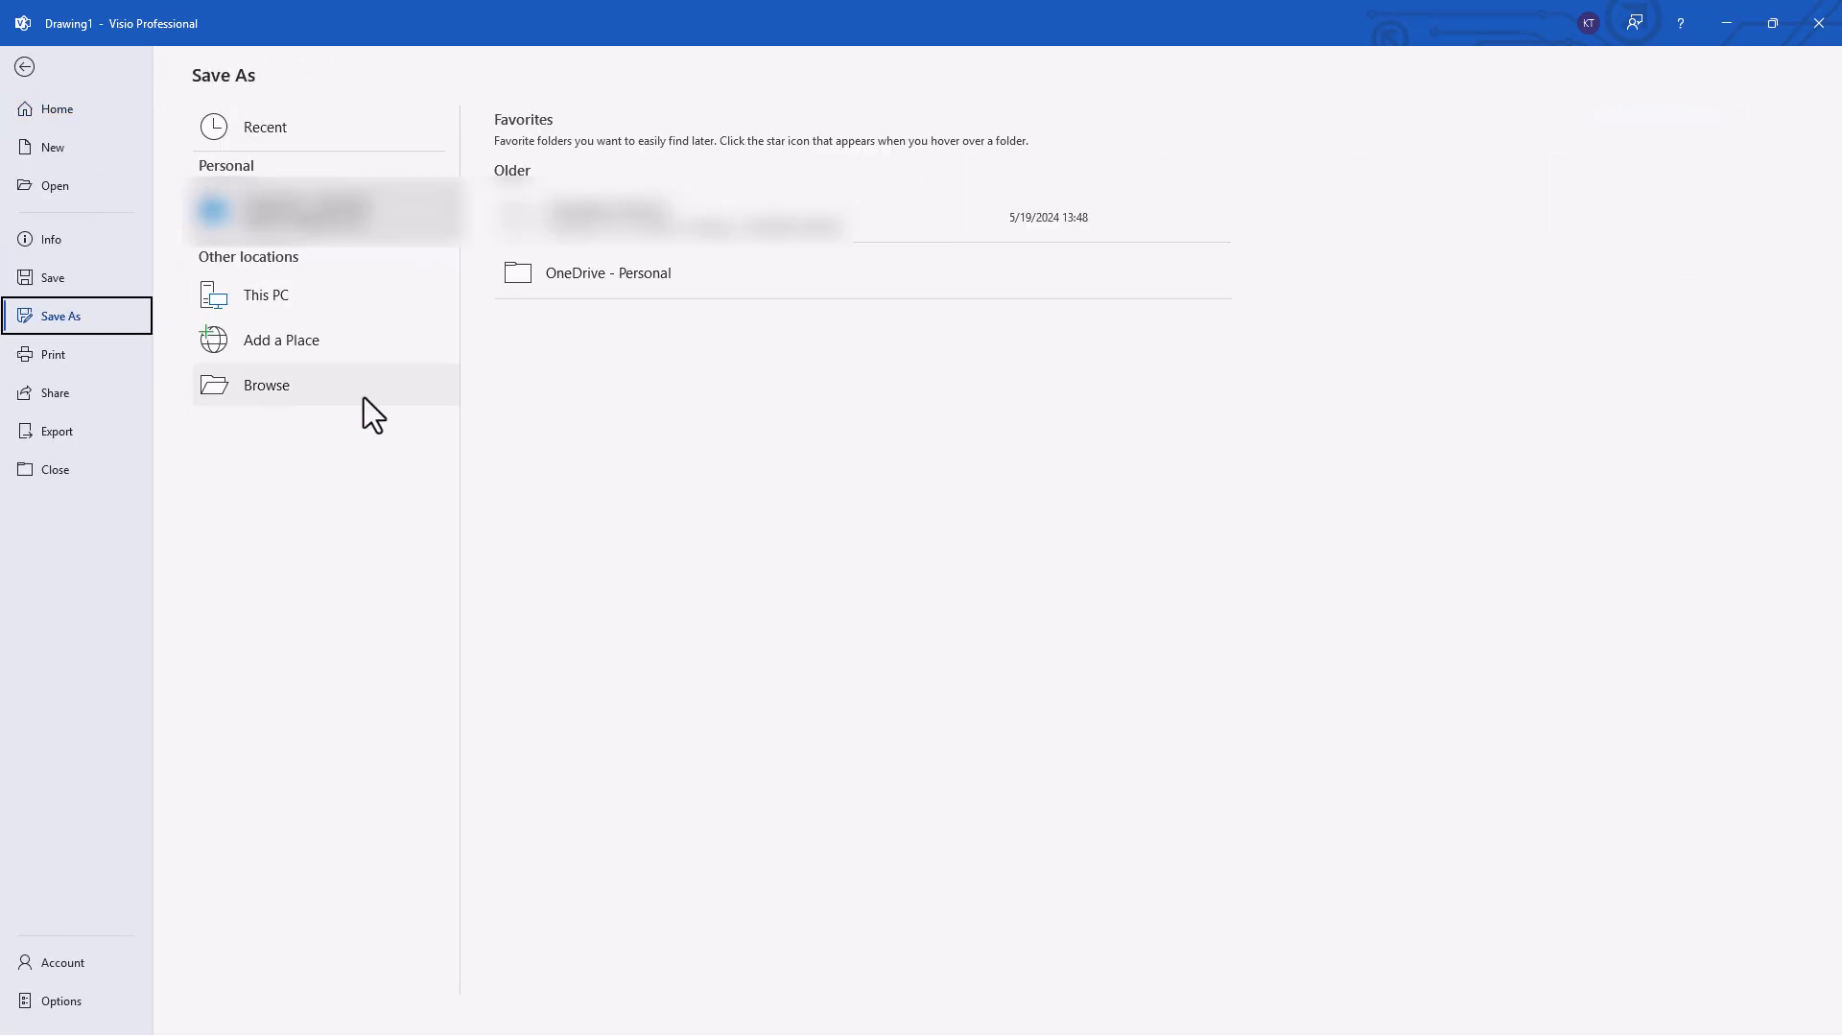
pyautogui.click(400, 403)
pyautogui.click(516, 54)
pyautogui.write('%appdata%\\Microsoft\\Templates')
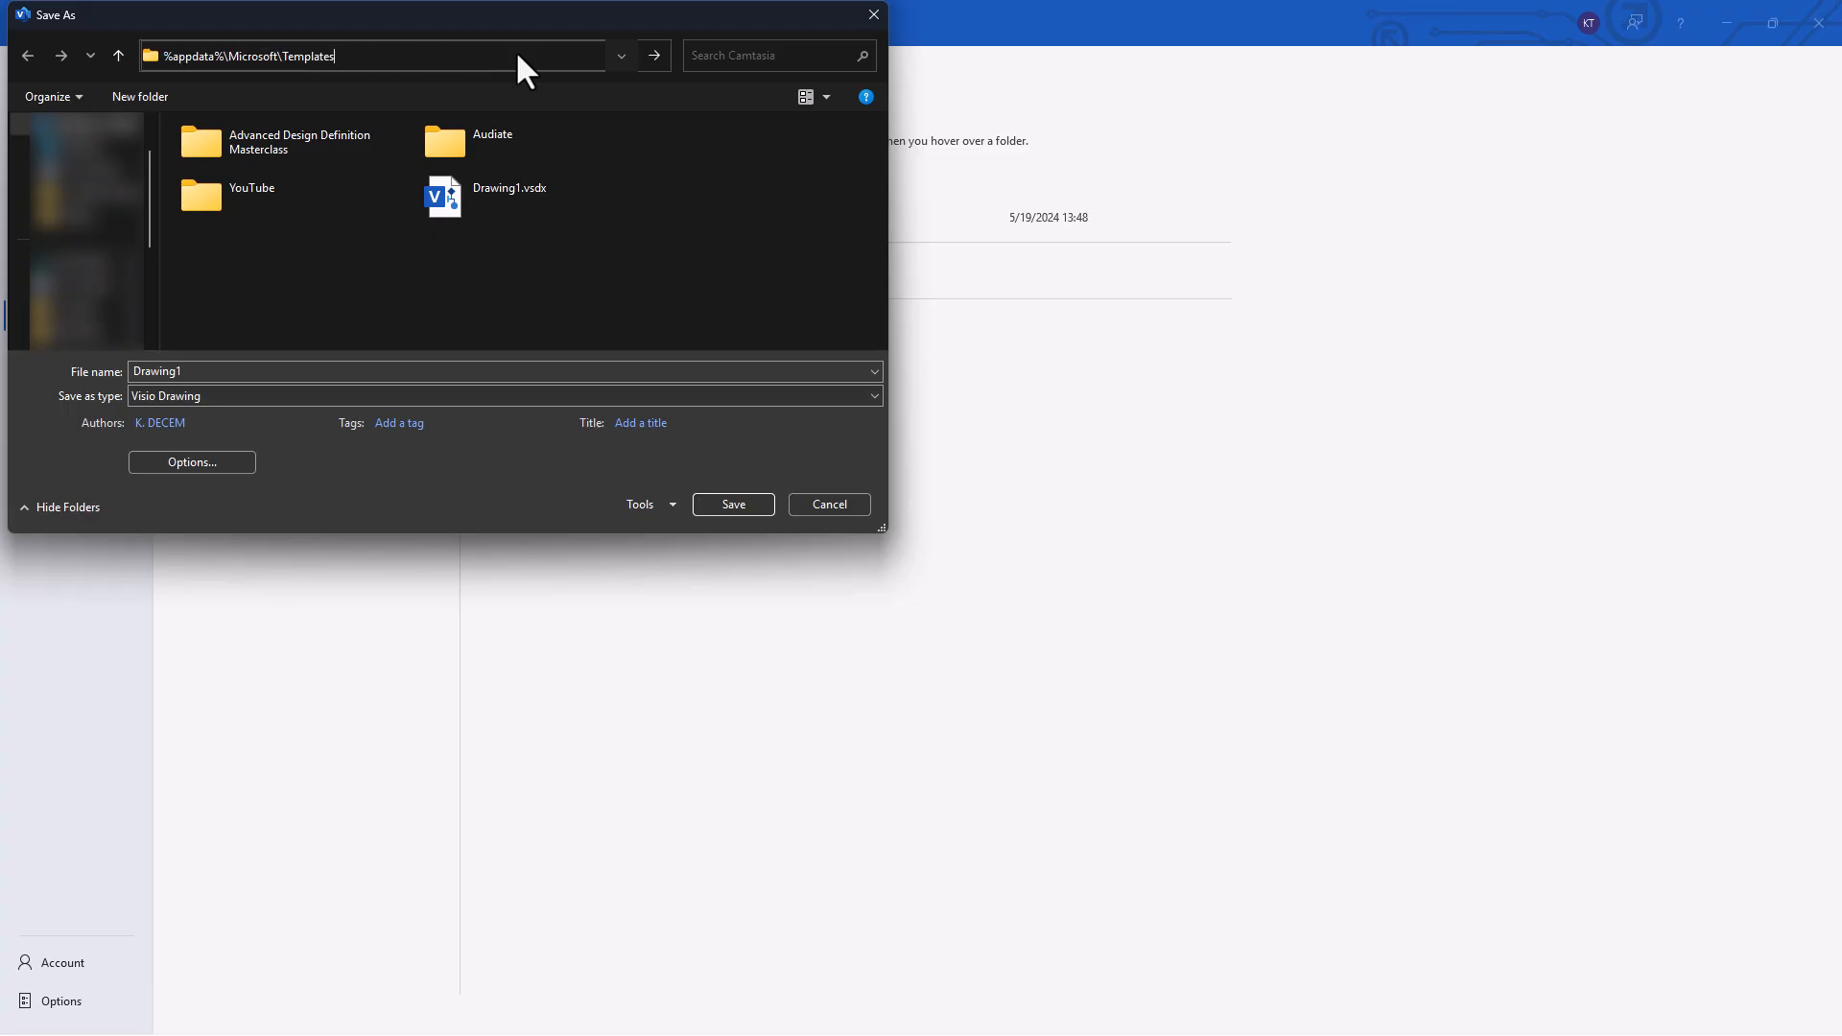
pyautogui.press('Return')
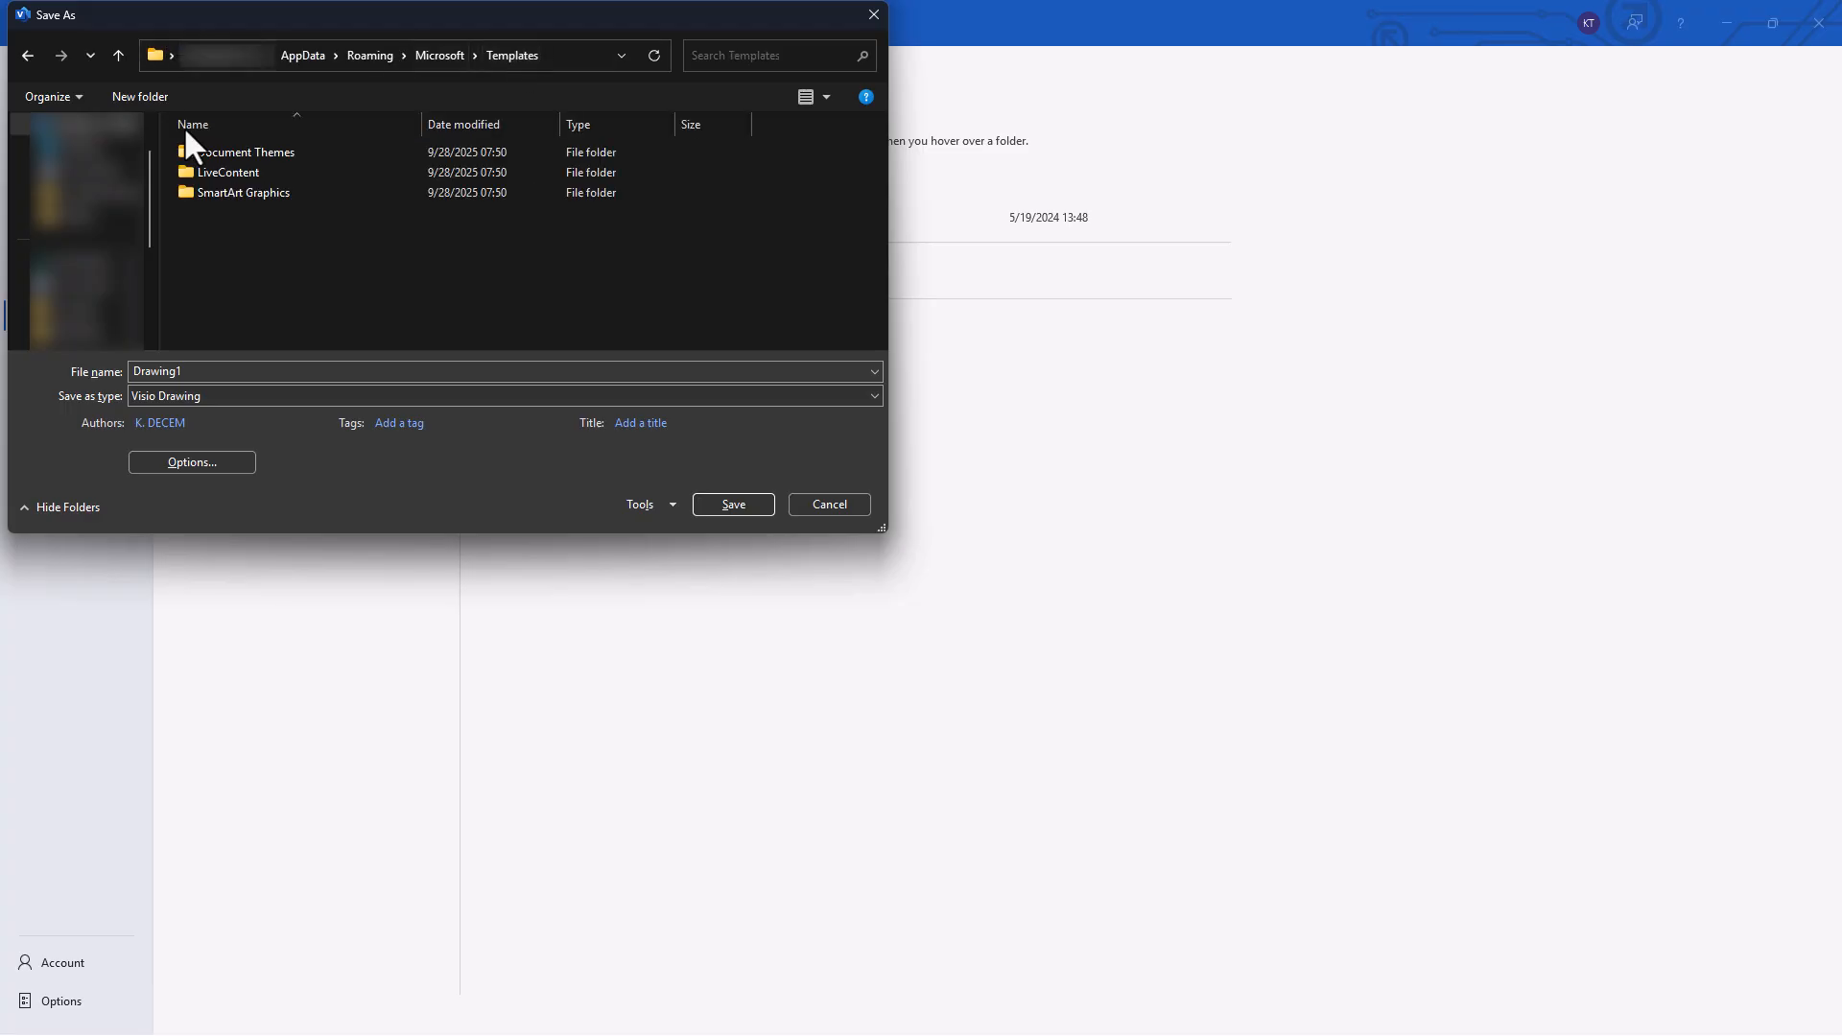
# Name the file Visio Drawing Template, set its type to Visio Template and save it.
pyautogui.doubleClick(168, 371)
pyautogui.write('Visio Drawing Template')
pyautogui.click(250, 396)
pyautogui.click(255, 444)
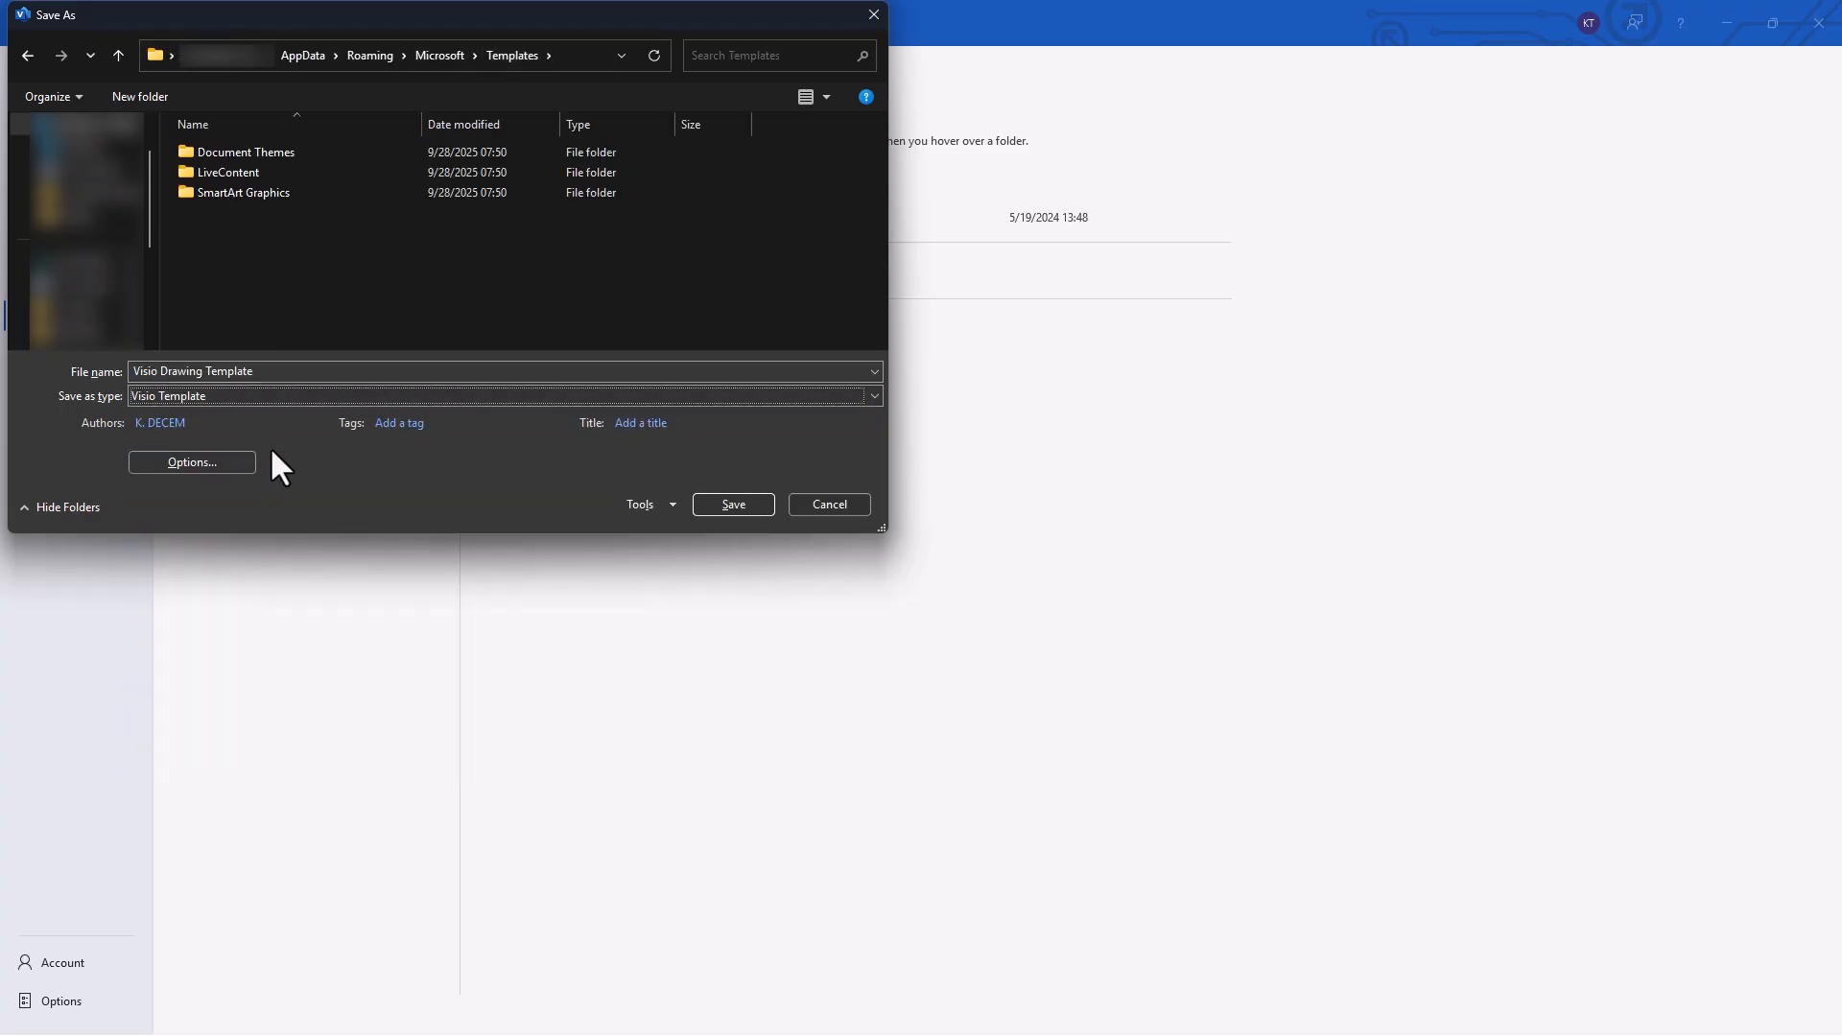
pyautogui.click(771, 504)
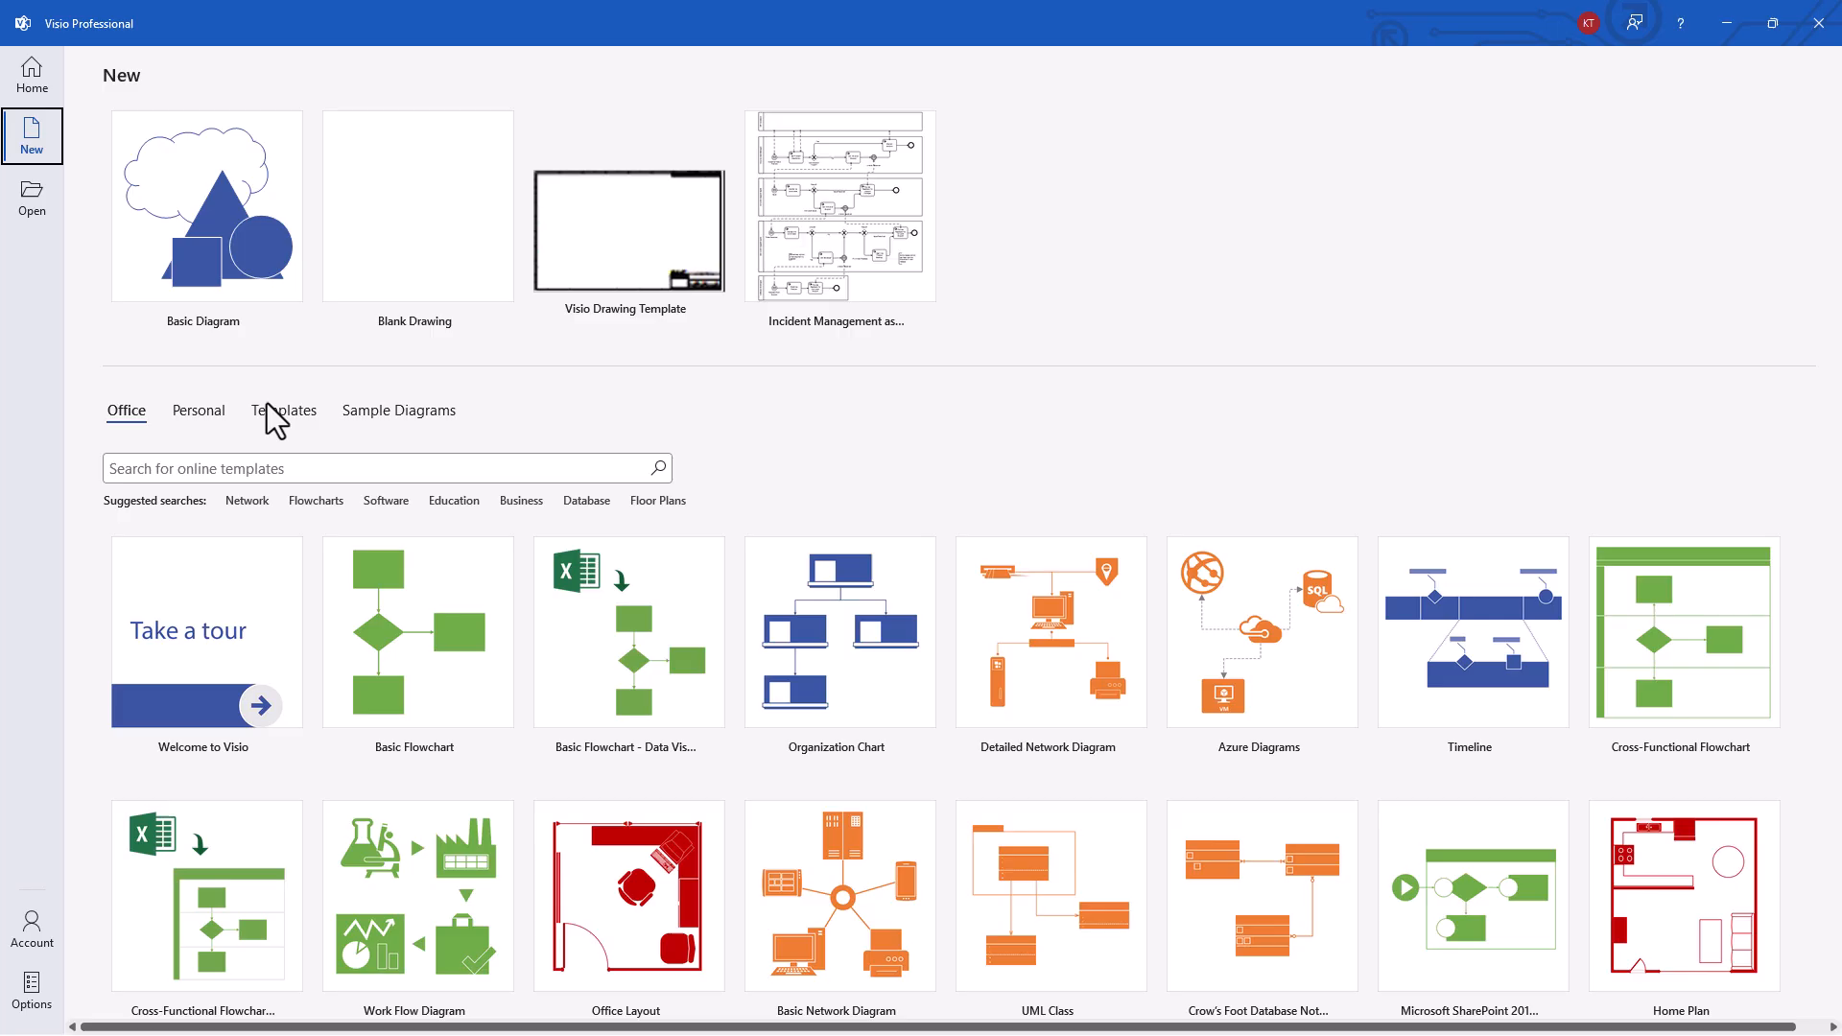
# Create a new drawing from the personal template Visio Drawing Template.
pyautogui.click(201, 413)
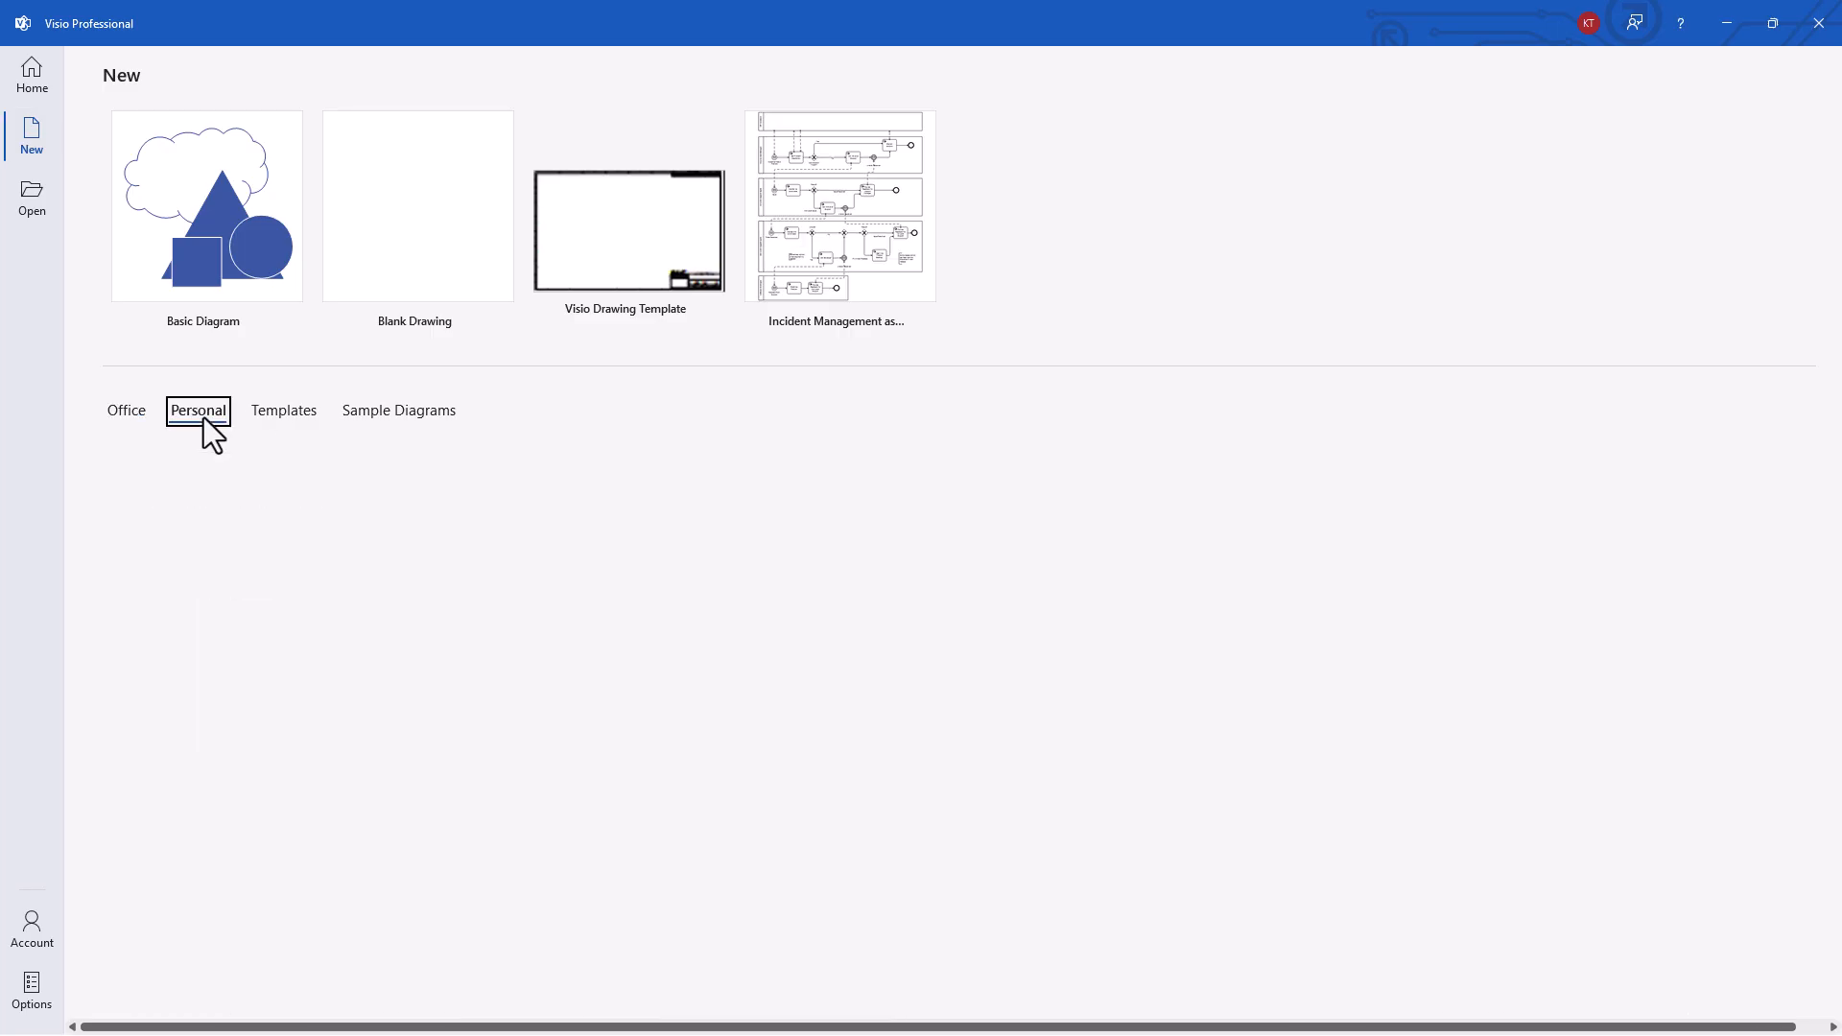
pyautogui.click(211, 505)
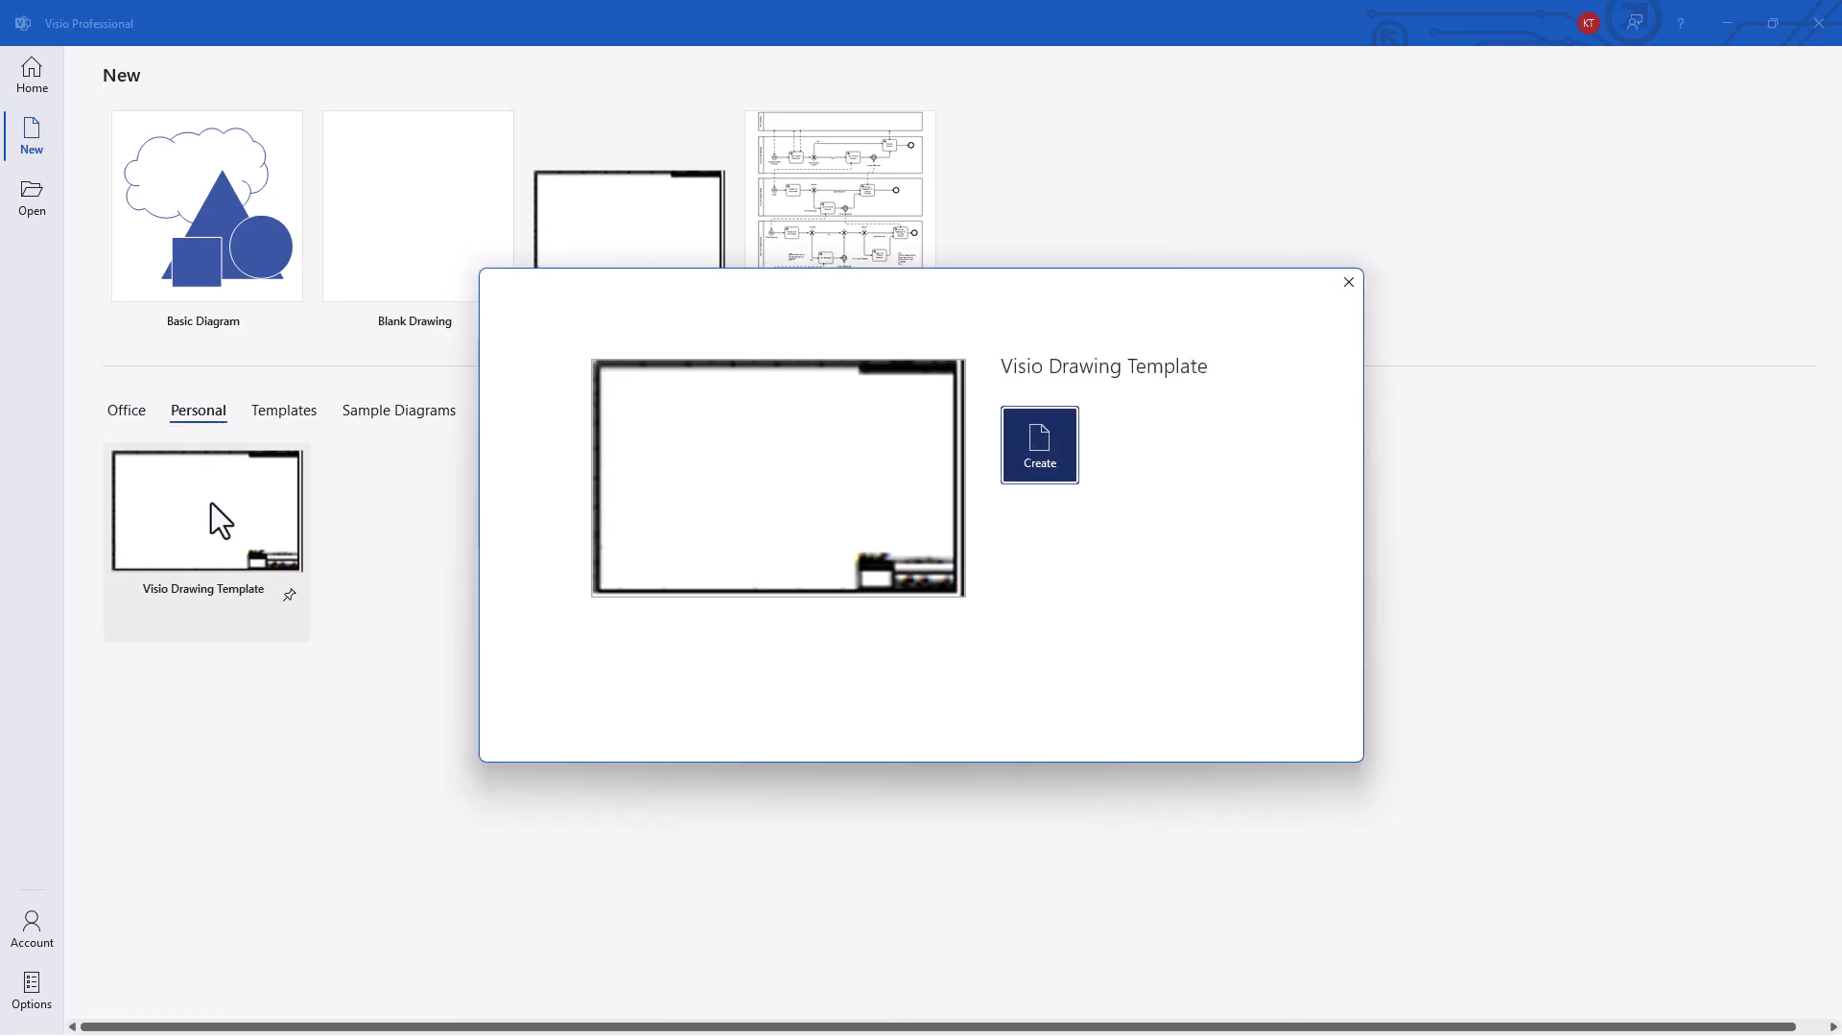
pyautogui.click(1034, 477)
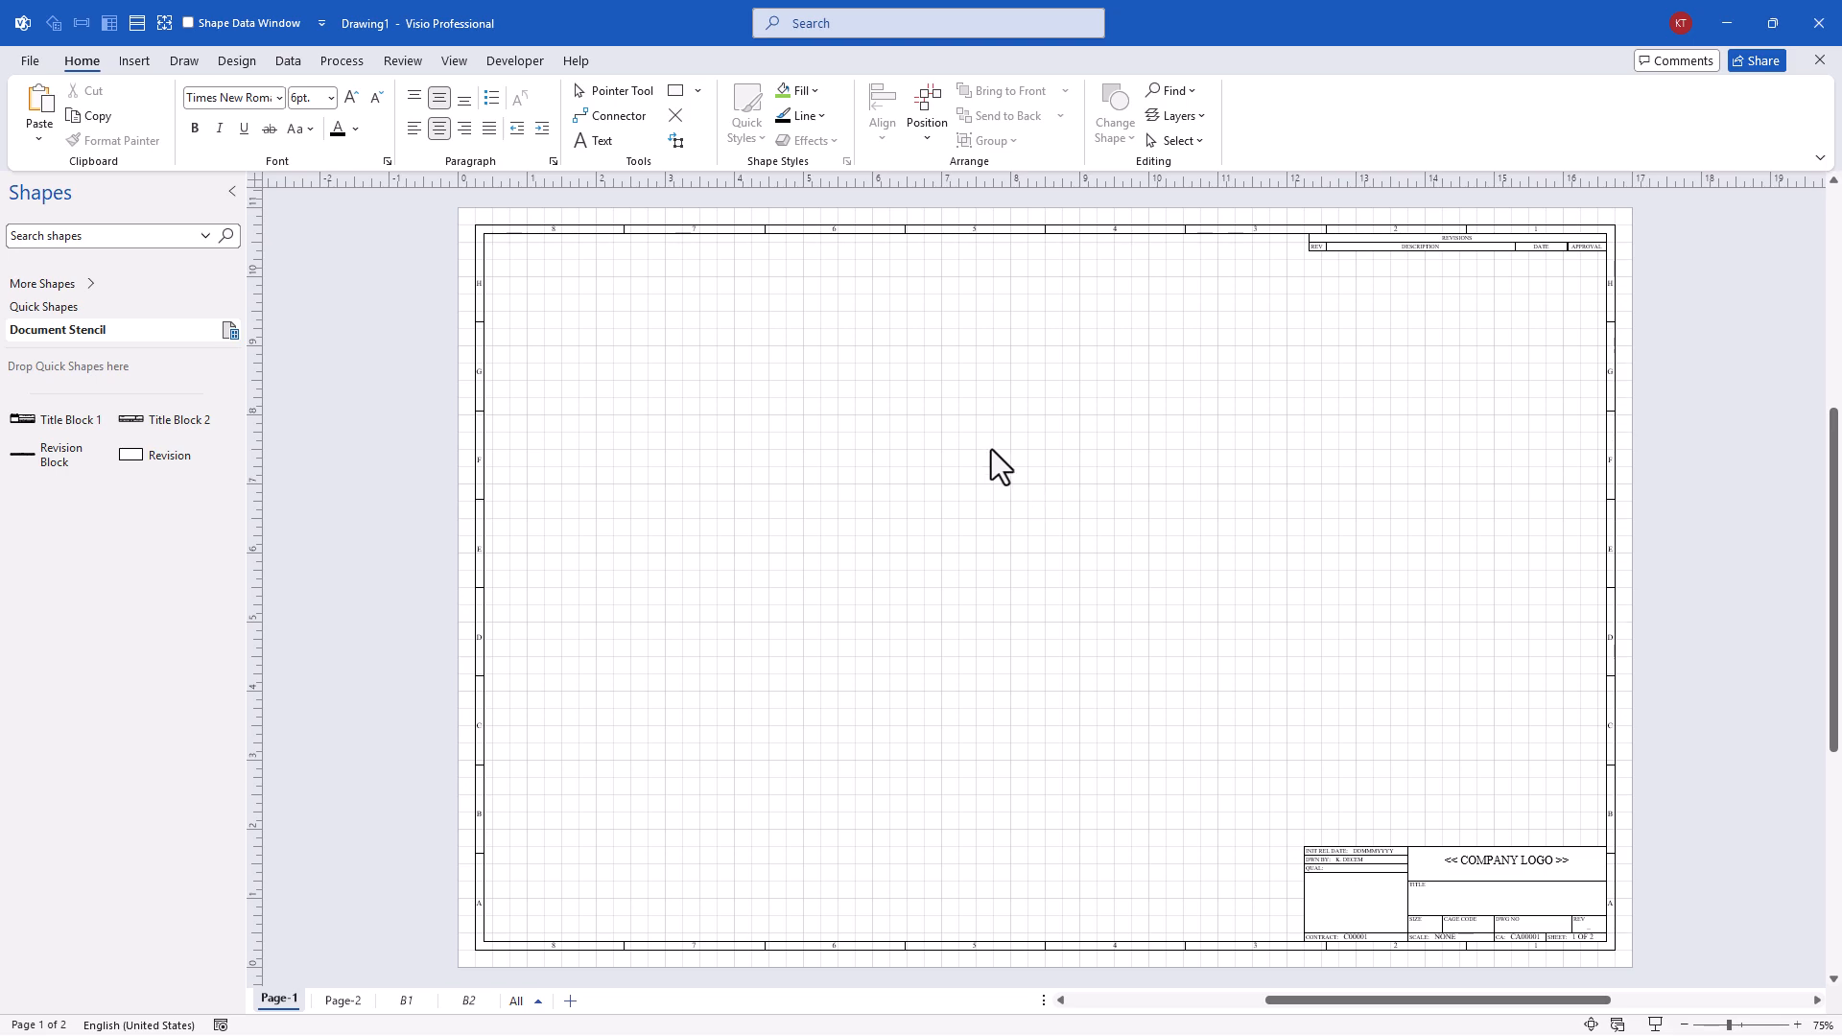
# Examine the new document's properties, such as Company, Creator, Subject and Title, and close the properties window.
pyautogui.click(510, 69)
pyautogui.click(416, 119)
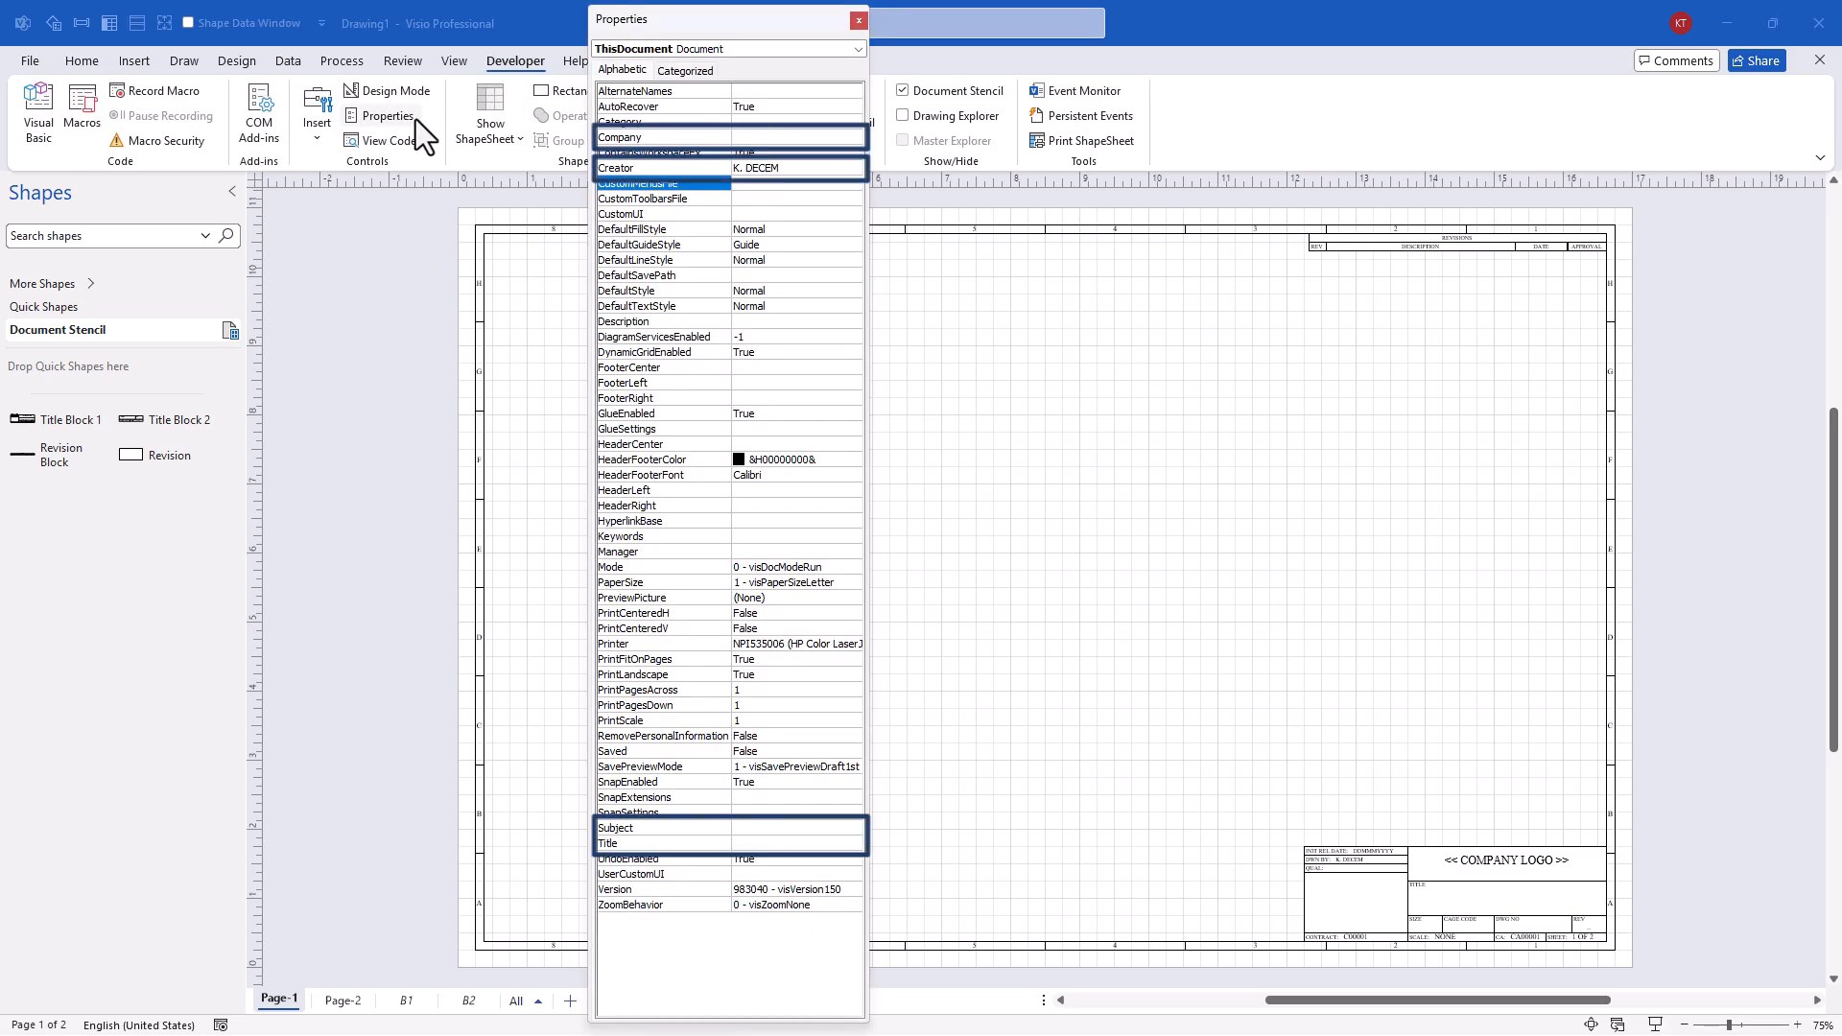
pyautogui.click(859, 20)
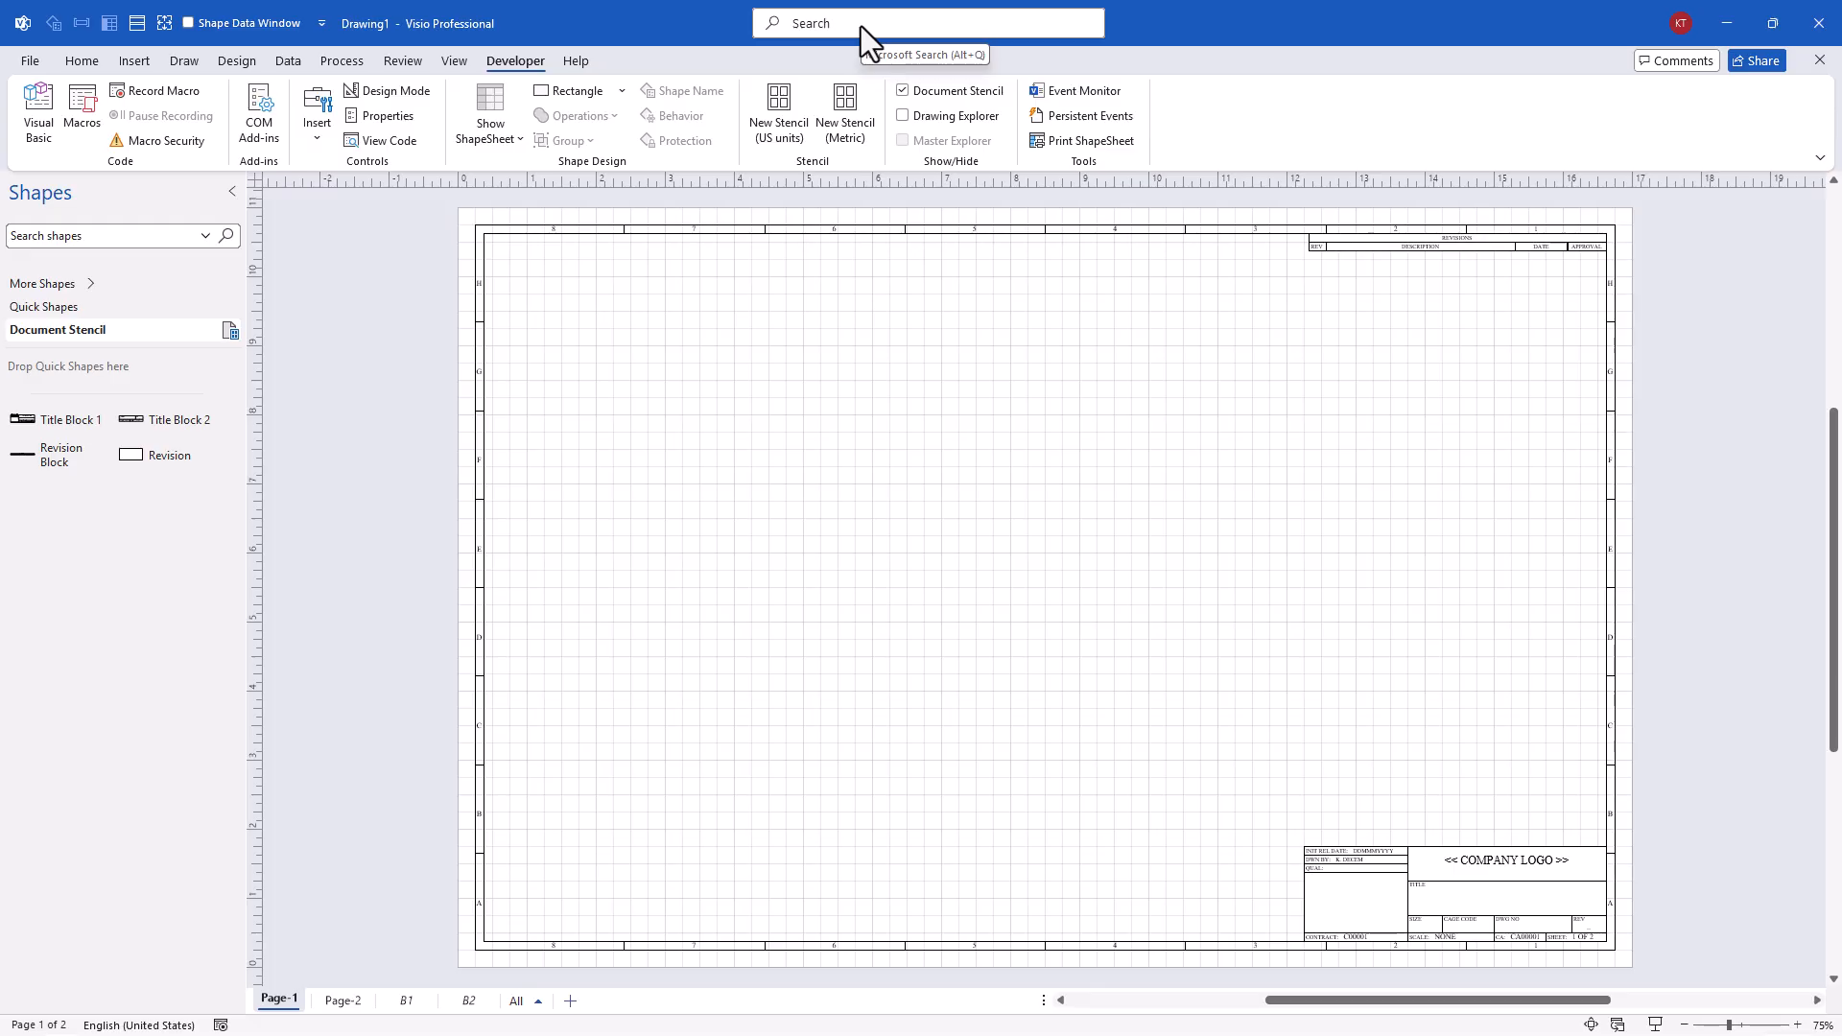